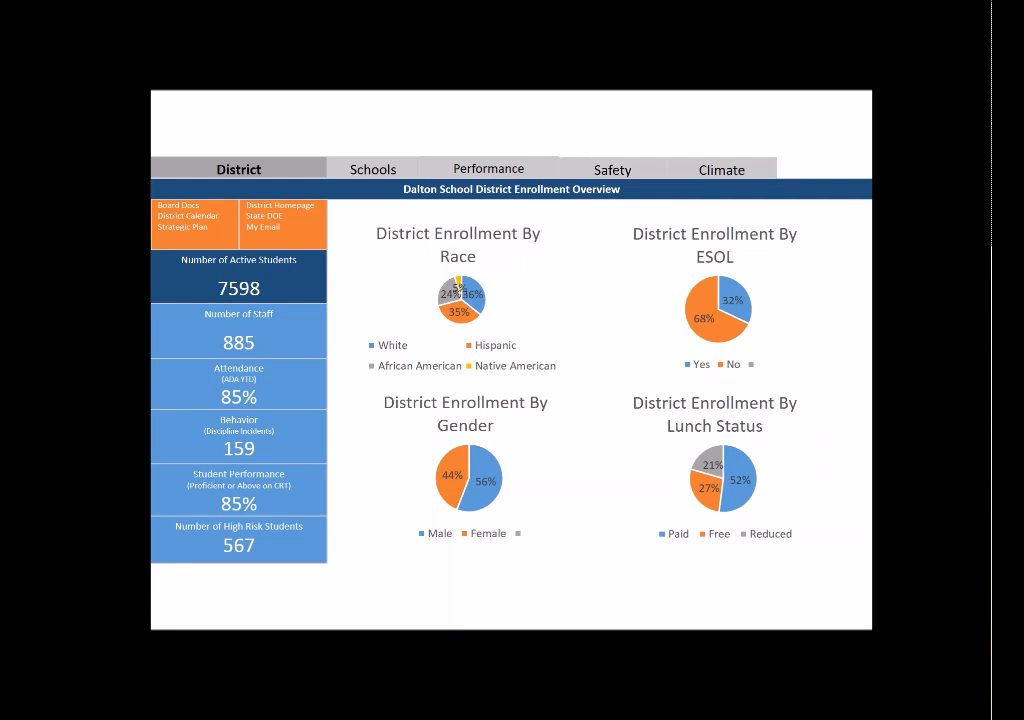
- Advance past the teacher performance, attendance, chronic absence and behavior slides to Build Once, Deploy Anywhere
{"action": "key", "text": "Right"}
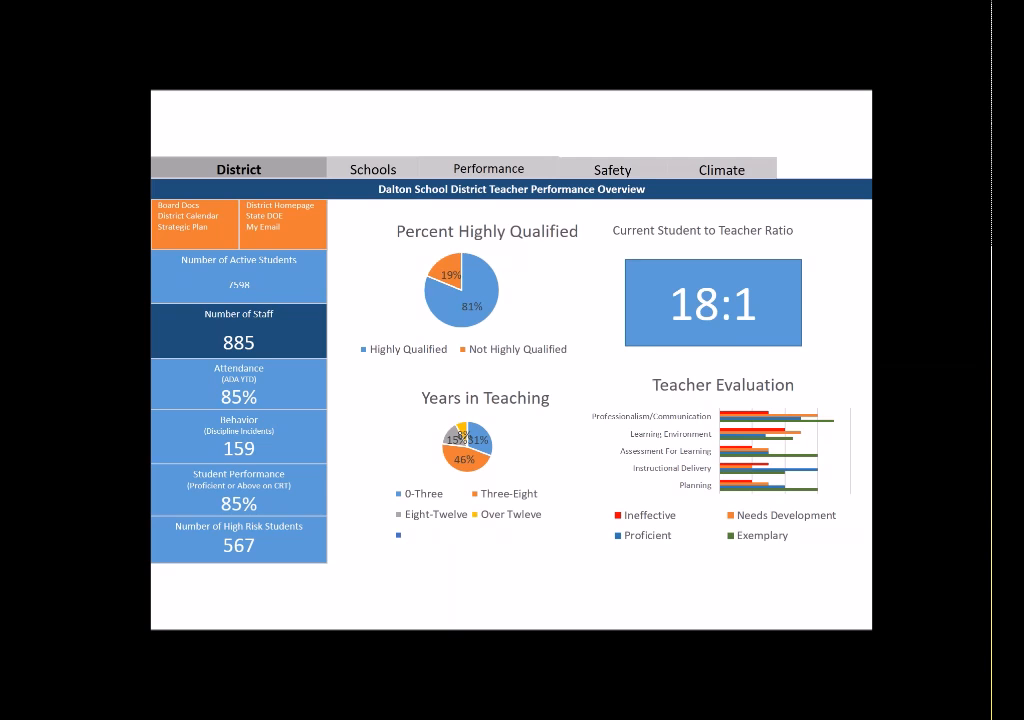
{"action": "key", "text": "Right"}
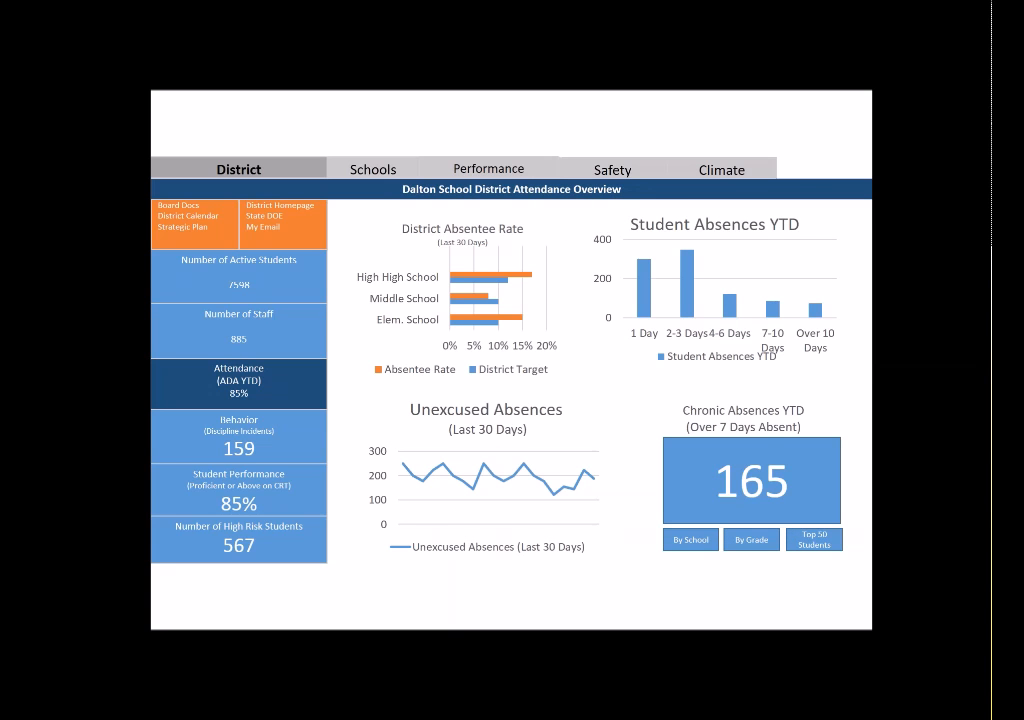
{"action": "key", "text": "Right"}
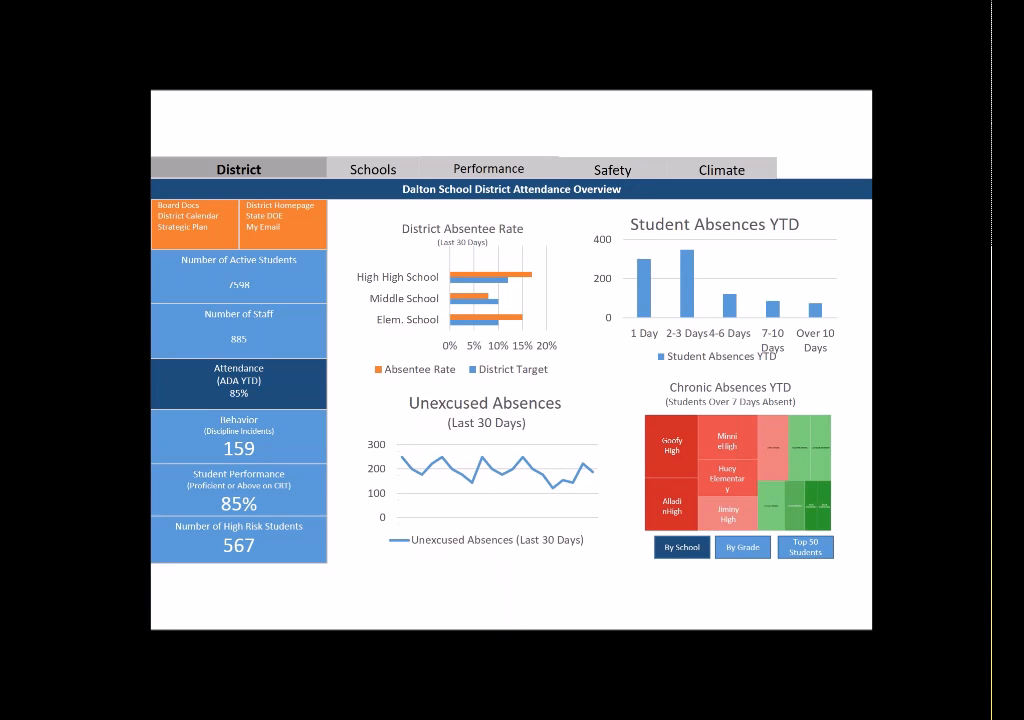
{"action": "key", "text": "Right"}
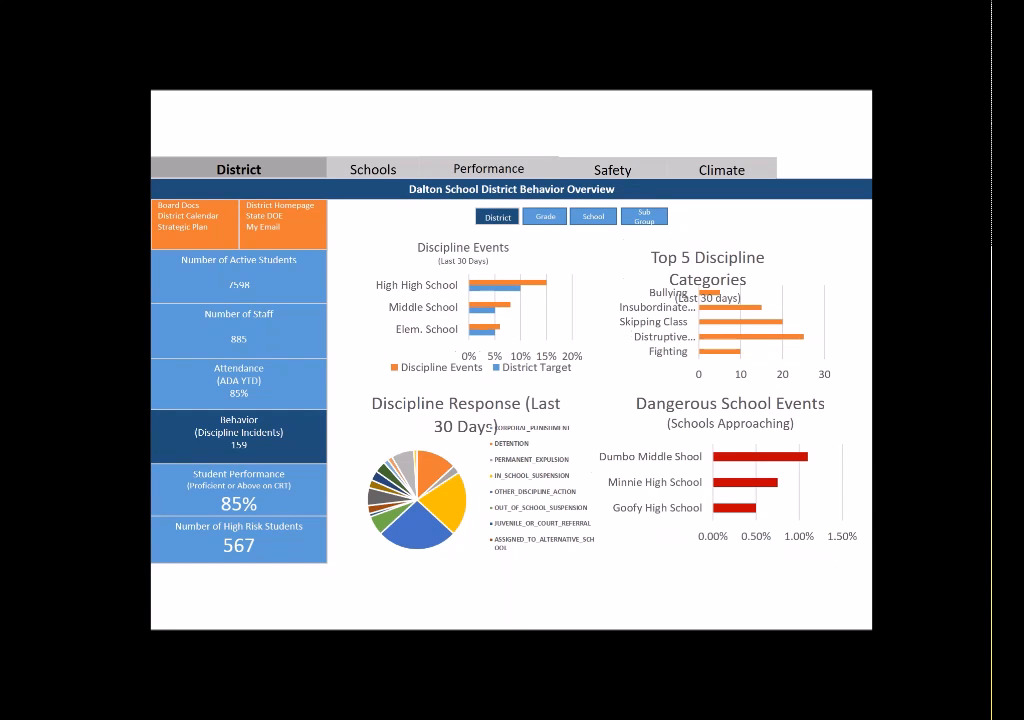
{"action": "key", "text": "Right"}
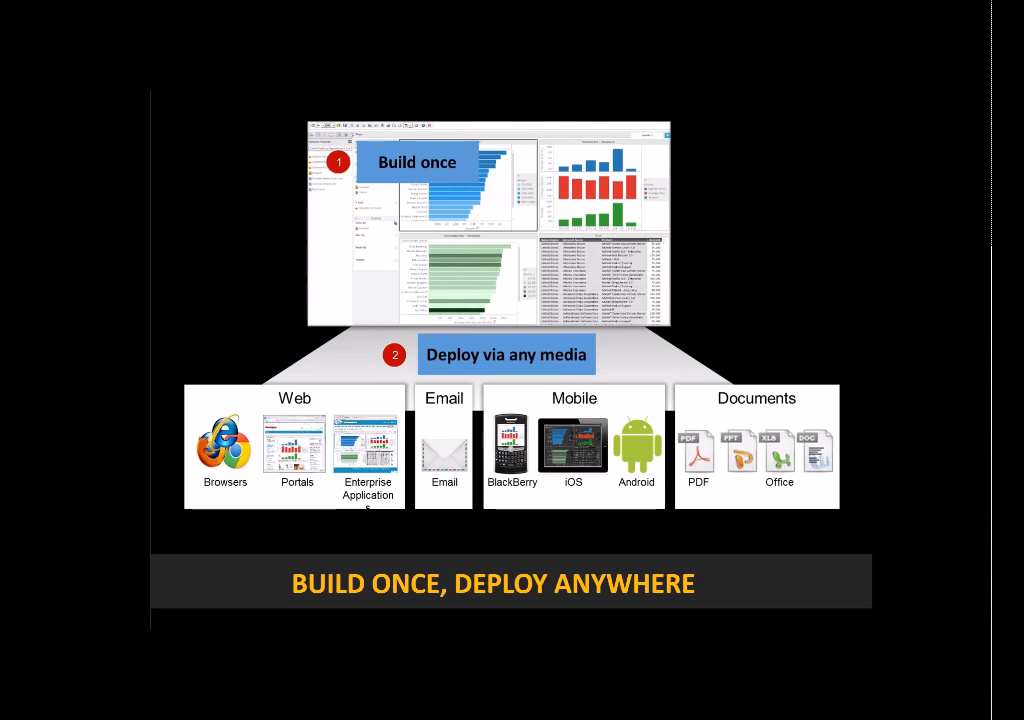
{"action": "key", "text": "alt+Tab"}
{"action": "key", "text": "alt+Tab"}
{"action": "key", "text": "alt+Tab"}
- Switch to MicroStrategy in Chrome, log out, and continue to the project list
{"action": "left_click", "coordinate": [962, 146]}
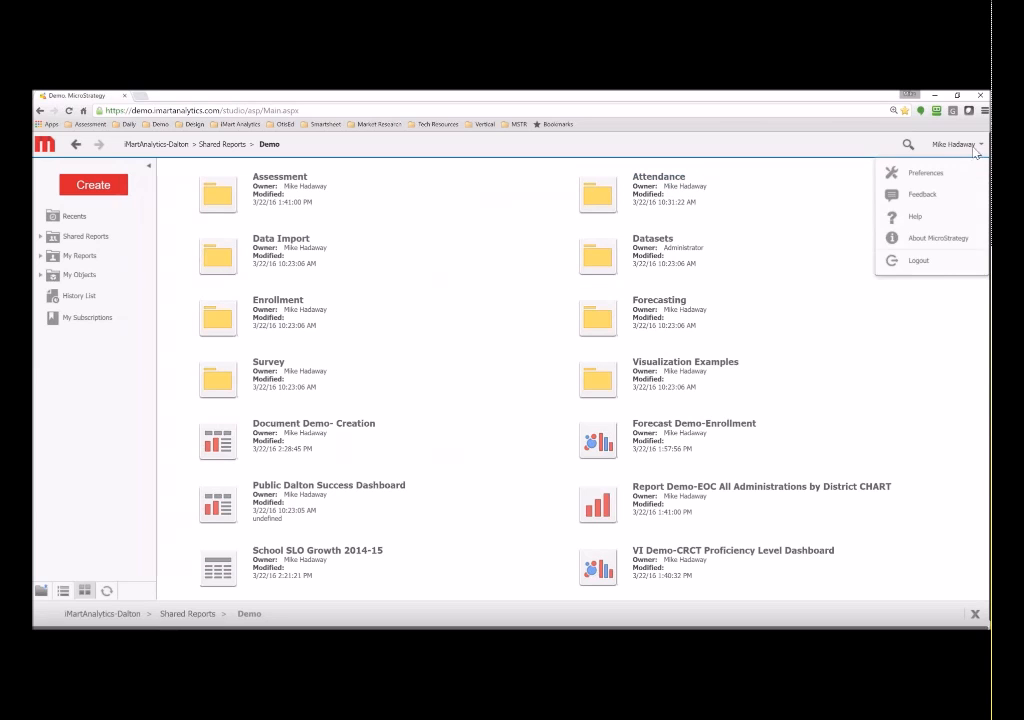
{"action": "left_click", "coordinate": [916, 260]}
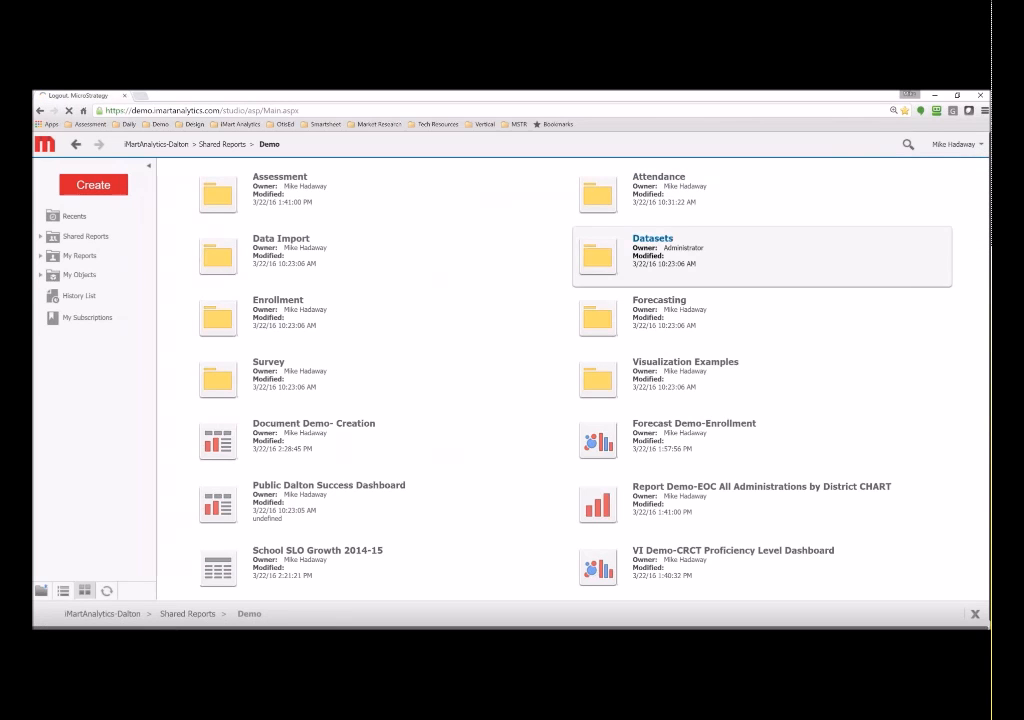
{"action": "left_click", "coordinate": [513, 219]}
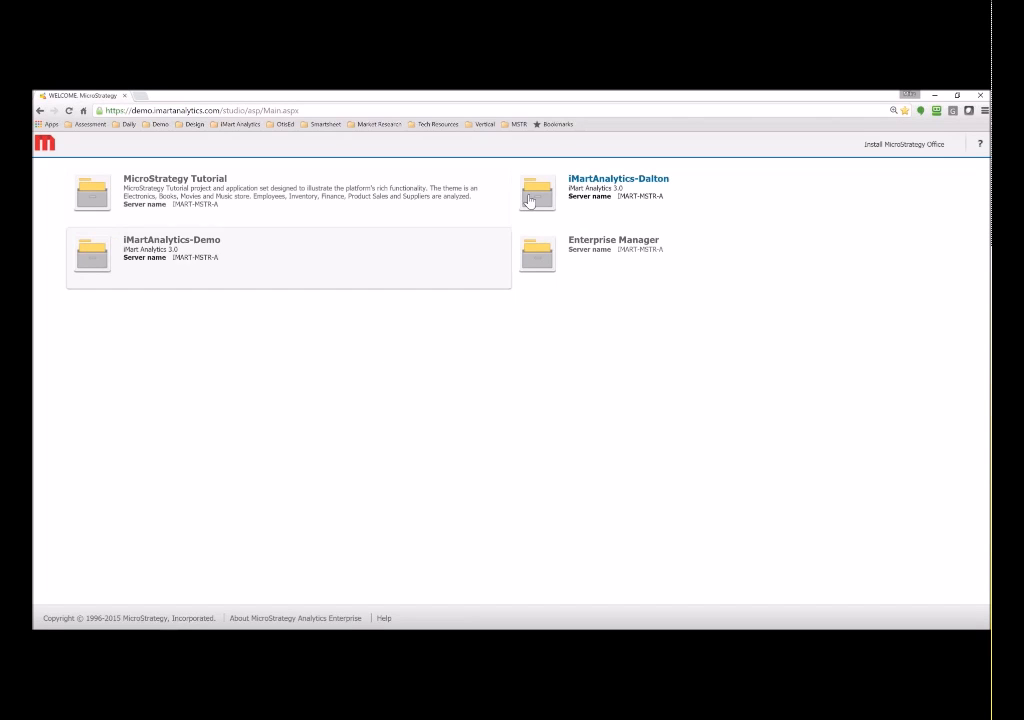
- Open the iMartAnalytics-Dalton project tile to reach its login page
{"action": "left_click", "coordinate": [610, 180]}
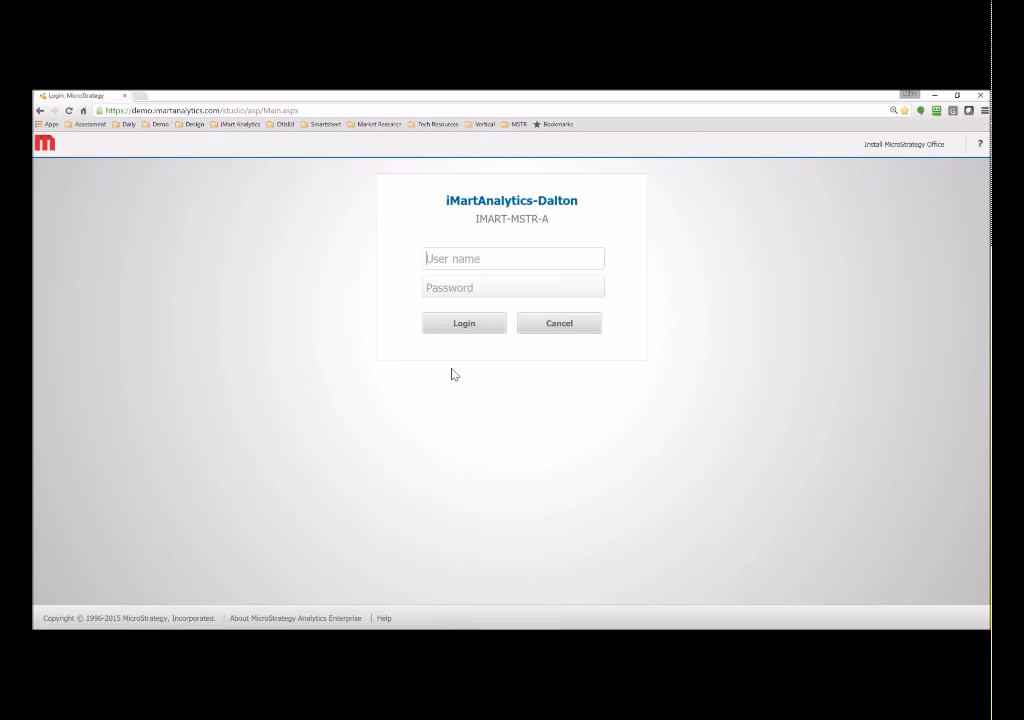
- Log in to iMartAnalytics-Dalton with the account's user name and password
{"action": "key", "text": "Tab"}
{"action": "type", "text": "••"}
{"action": "key", "text": "BackSpace"}
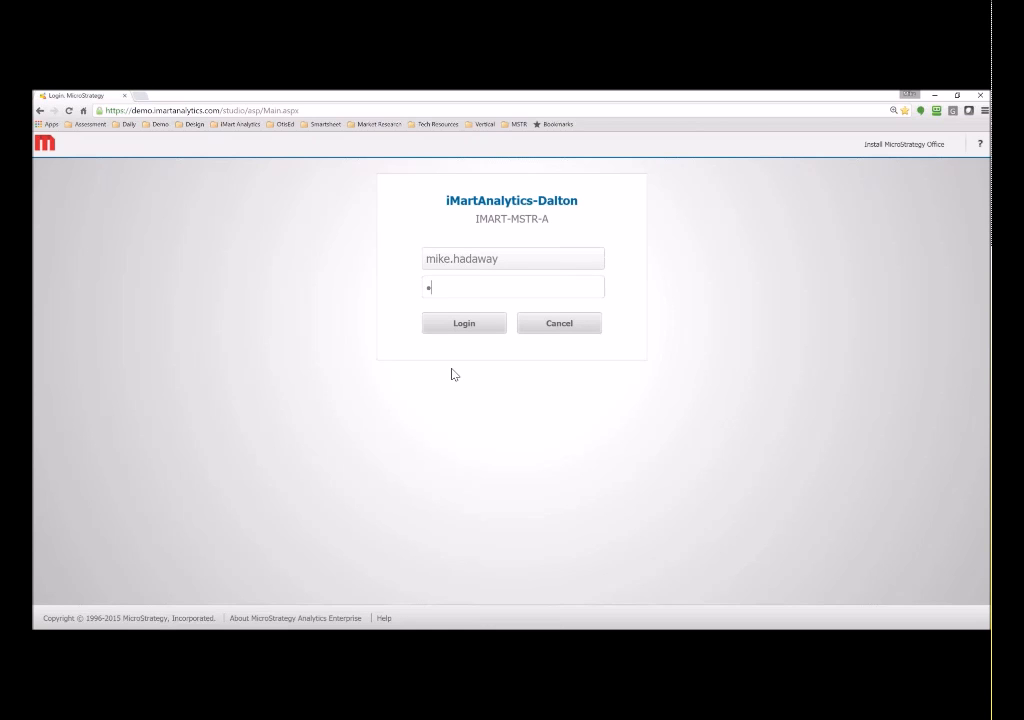
{"action": "type", "text": "•••••"}
{"action": "key", "text": "Return"}
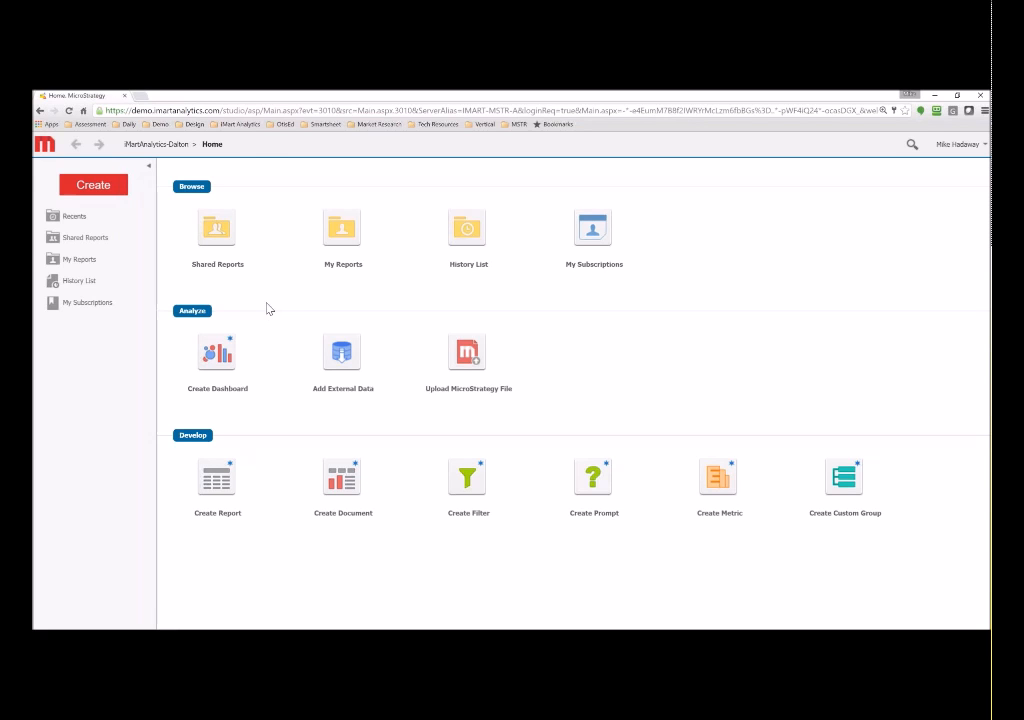
- Open the Shared Reports folder from the Home page
{"action": "left_click", "coordinate": [224, 234]}
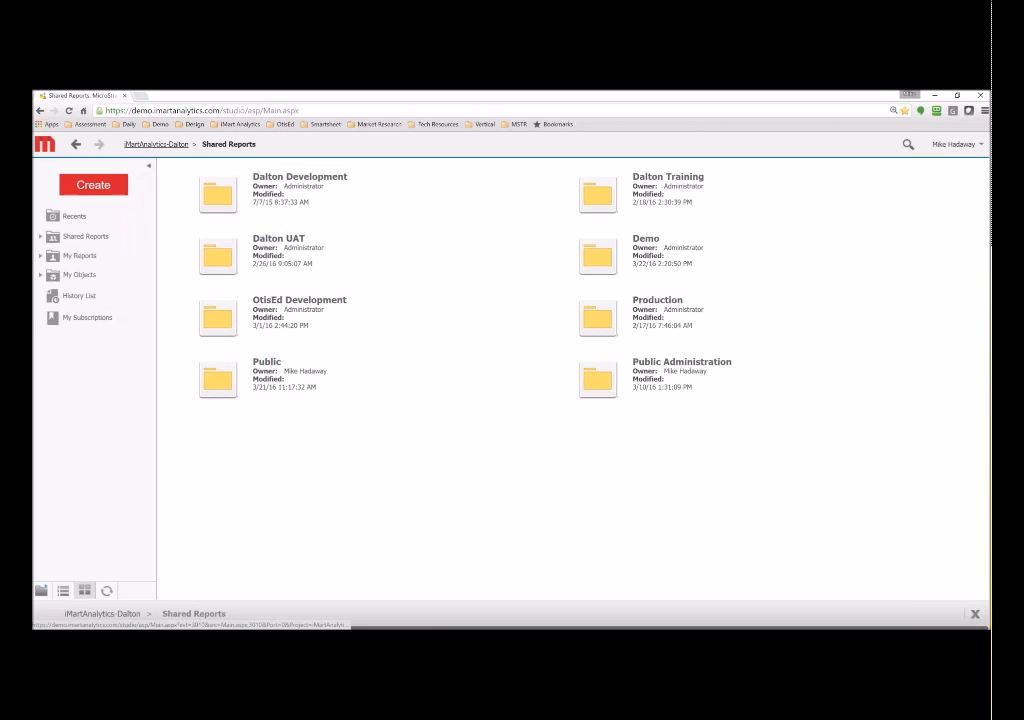
- Go back to the iMartAnalytics-Dalton Home page using the breadcrumb
{"action": "left_click", "coordinate": [162, 145]}
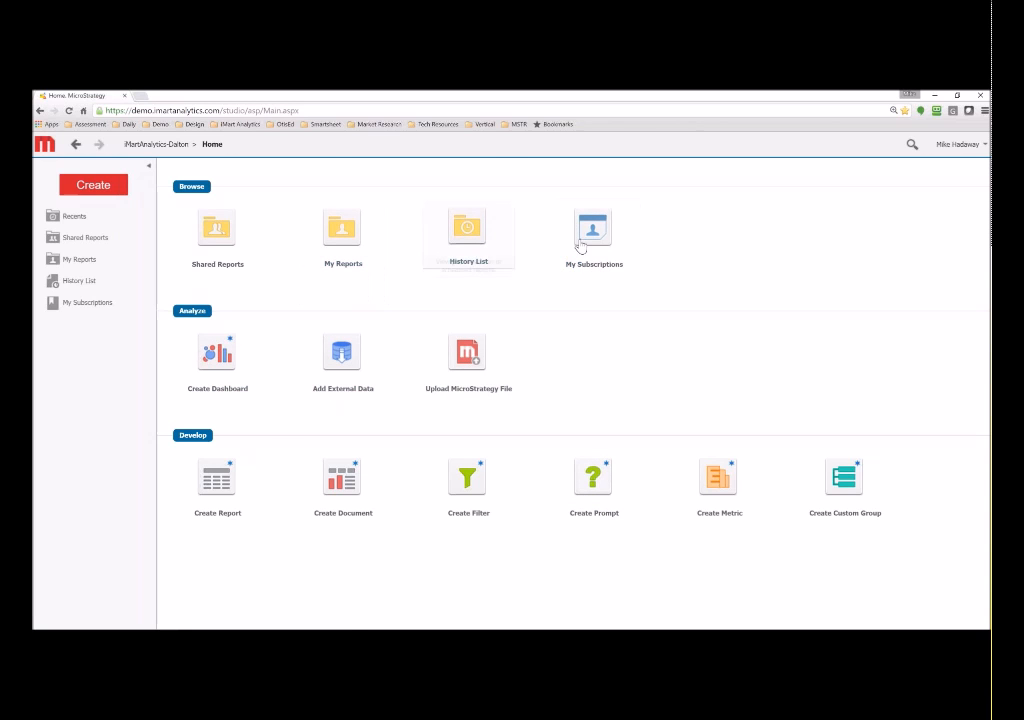
- Open My Subscriptions to list the twelve shared-link report subscriptions
{"action": "mouse_move", "coordinate": [580, 246]}
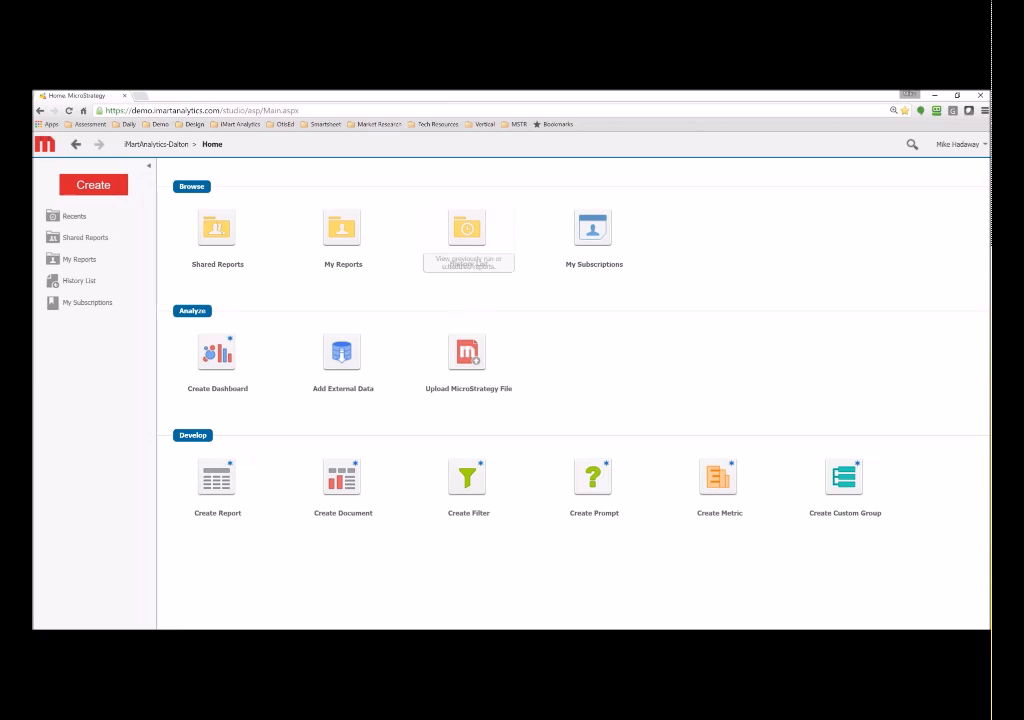
{"action": "left_click", "coordinate": [593, 232]}
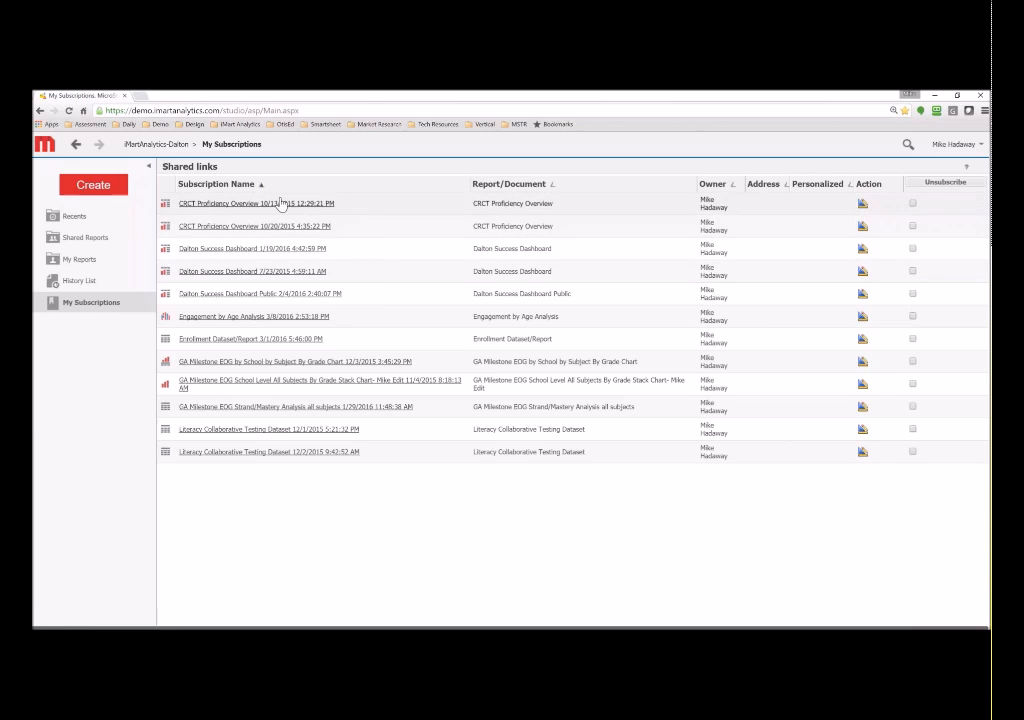
- Return from My Subscriptions to the iMartAnalytics-Dalton Home page
{"action": "left_click", "coordinate": [156, 144]}
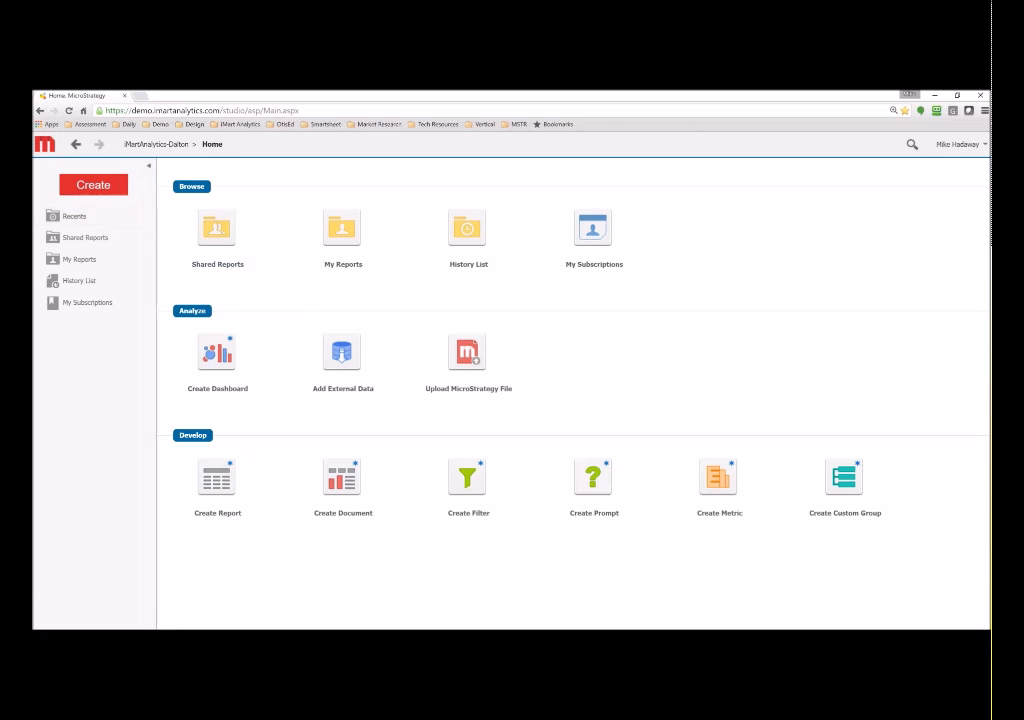
- Create a new blank report and expand the Attributes folder in All Objects
{"action": "left_click", "coordinate": [106, 188]}
{"action": "mouse_move", "coordinate": [122, 245]}
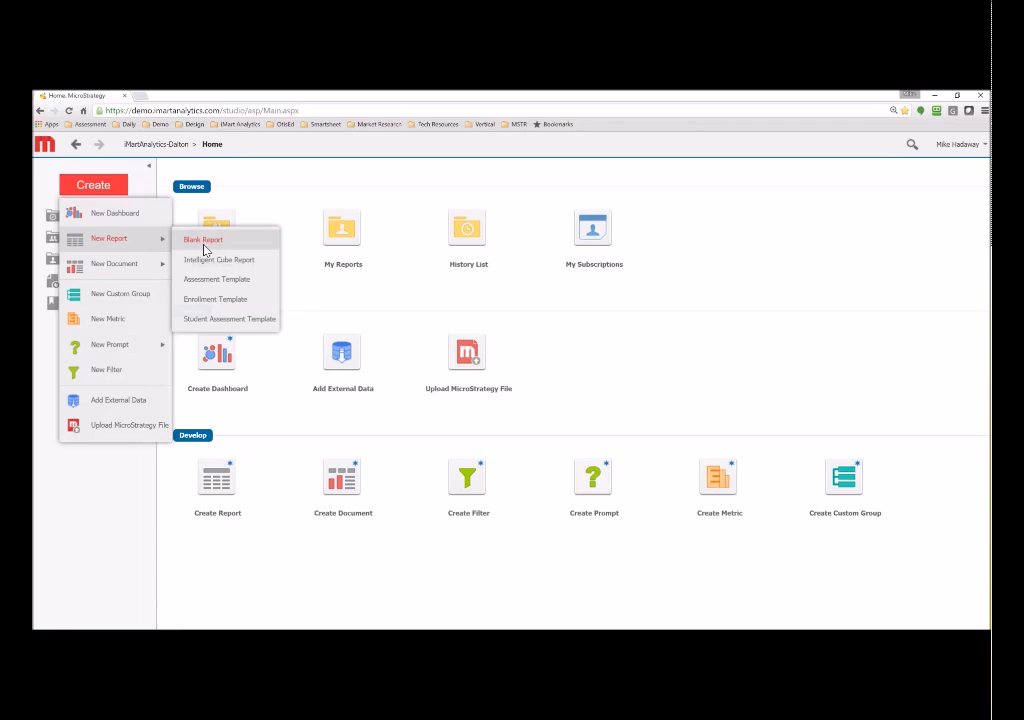
{"action": "left_click", "coordinate": [206, 243]}
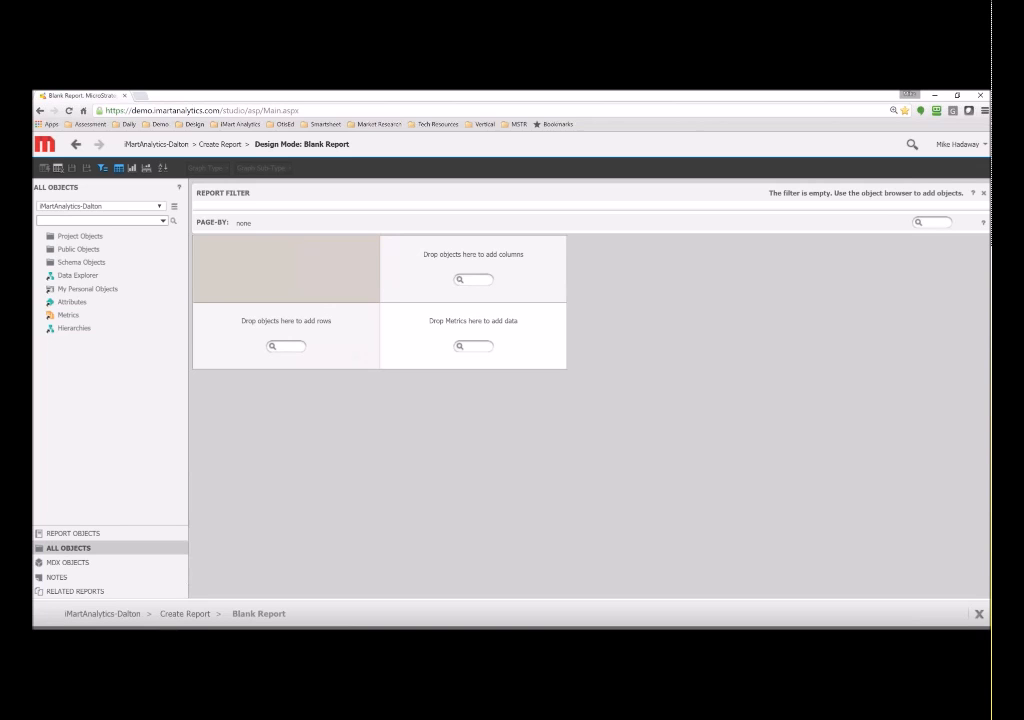
{"action": "left_click", "coordinate": [70, 302]}
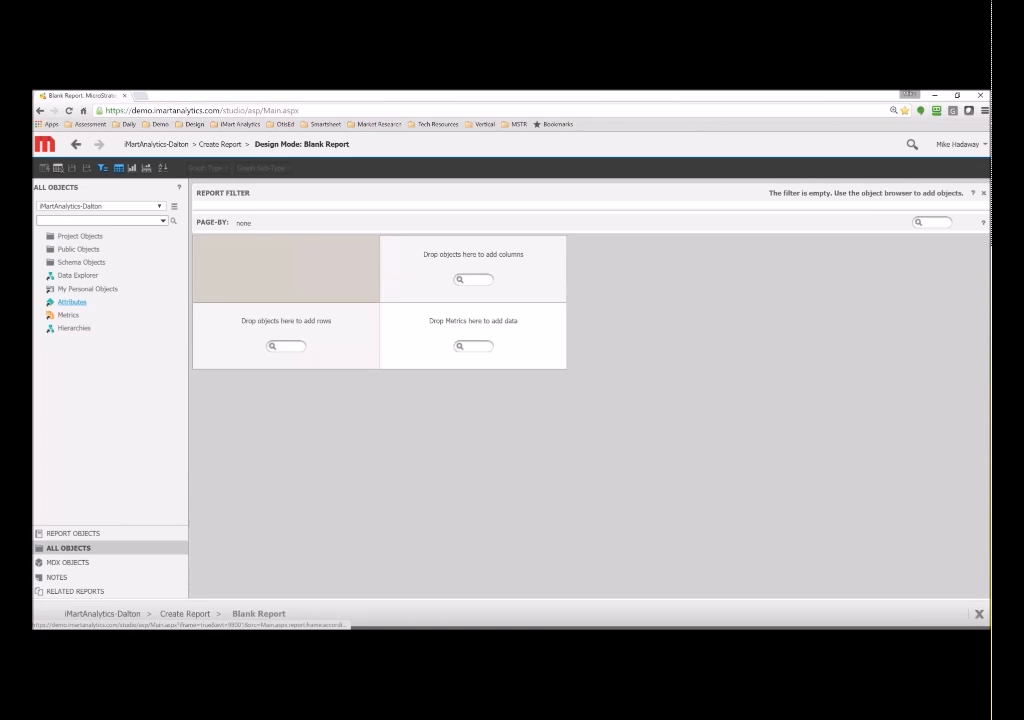
{"action": "scroll", "coordinate": [104, 345], "scroll_direction": "down", "scroll_amount": 2}
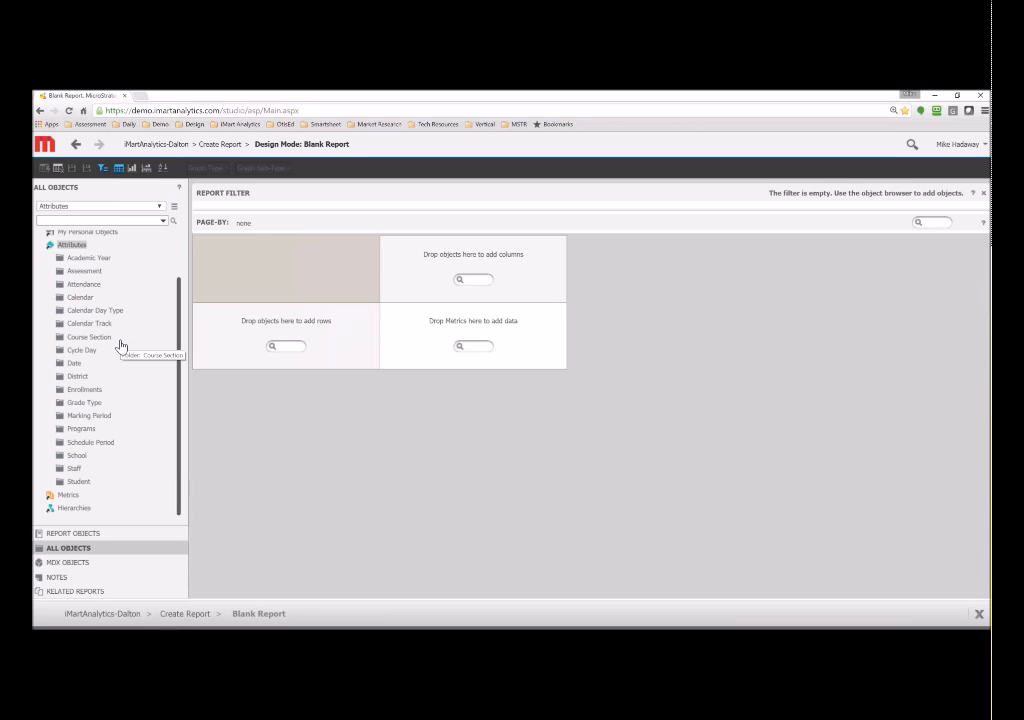
- Lay out the report with Academic Year in columns, School Name and Student Gender in rows
{"action": "left_click", "coordinate": [72, 258]}
{"action": "left_click_drag", "start_coordinate": [97, 270], "coordinate": [436, 250]}
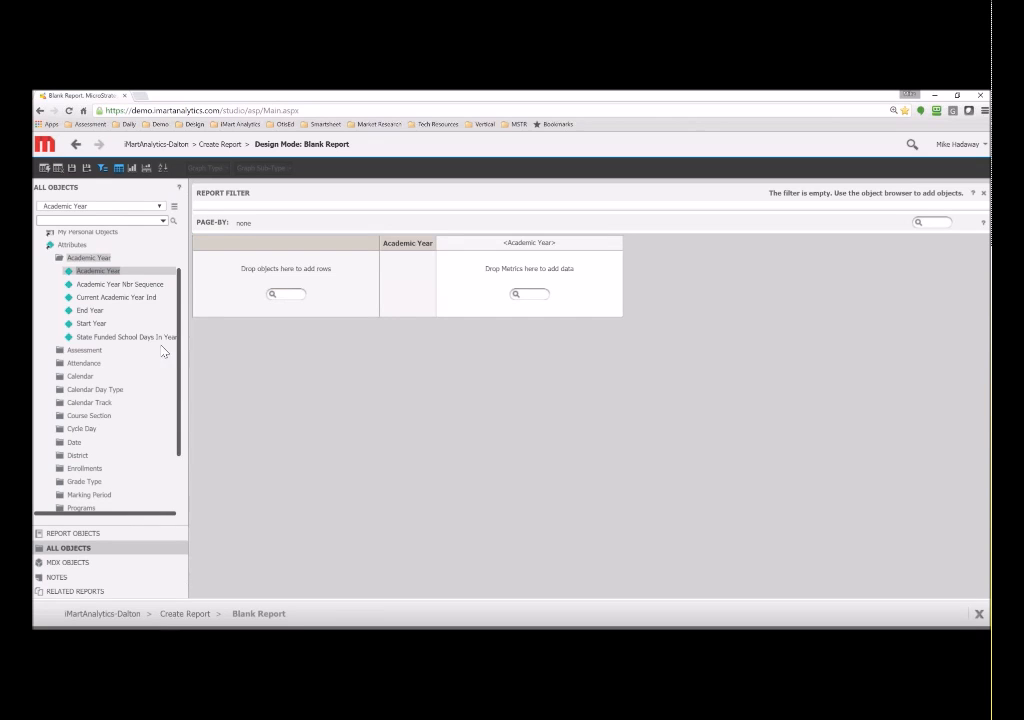
{"action": "left_click", "coordinate": [77, 456]}
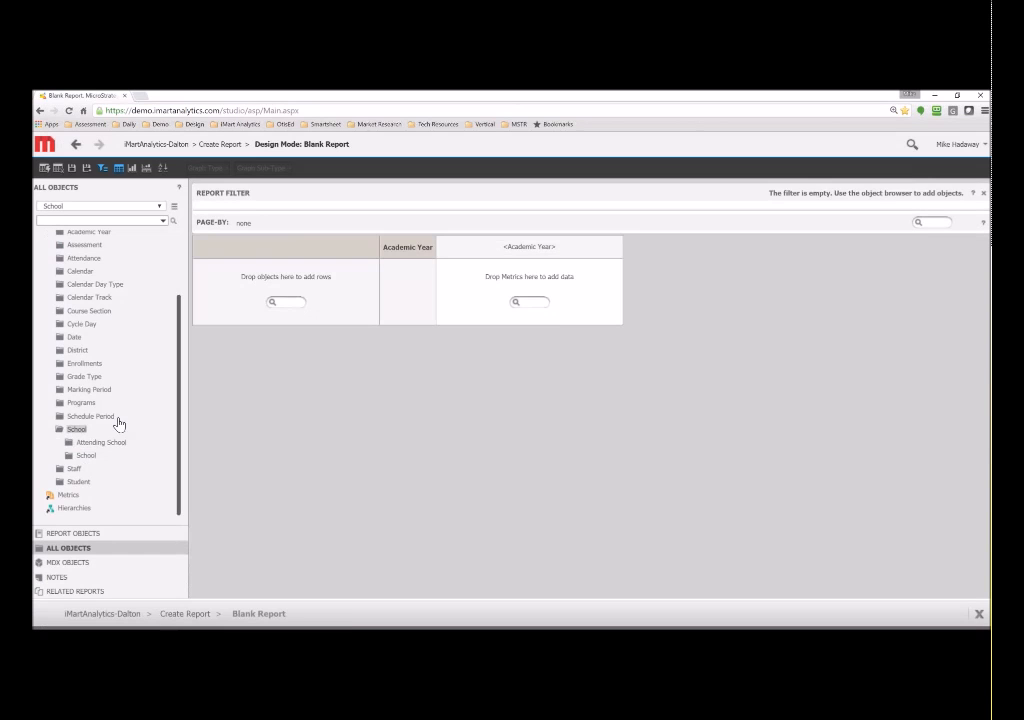
{"action": "left_click", "coordinate": [87, 456]}
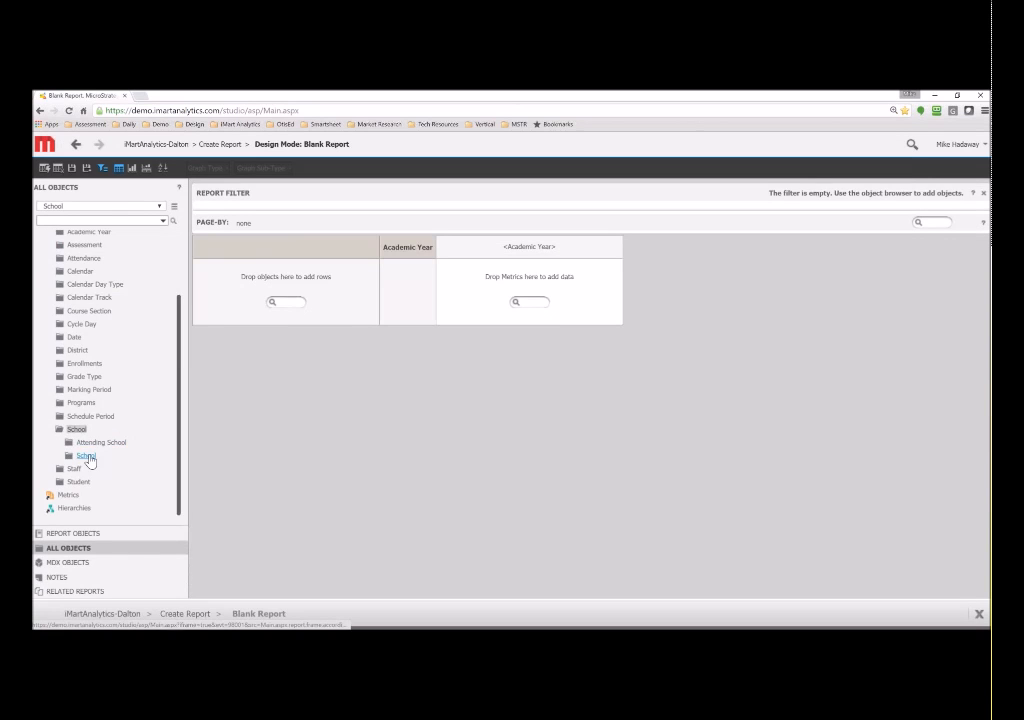
{"action": "left_click_drag", "start_coordinate": [105, 415], "coordinate": [215, 290]}
{"action": "left_click", "coordinate": [87, 273]}
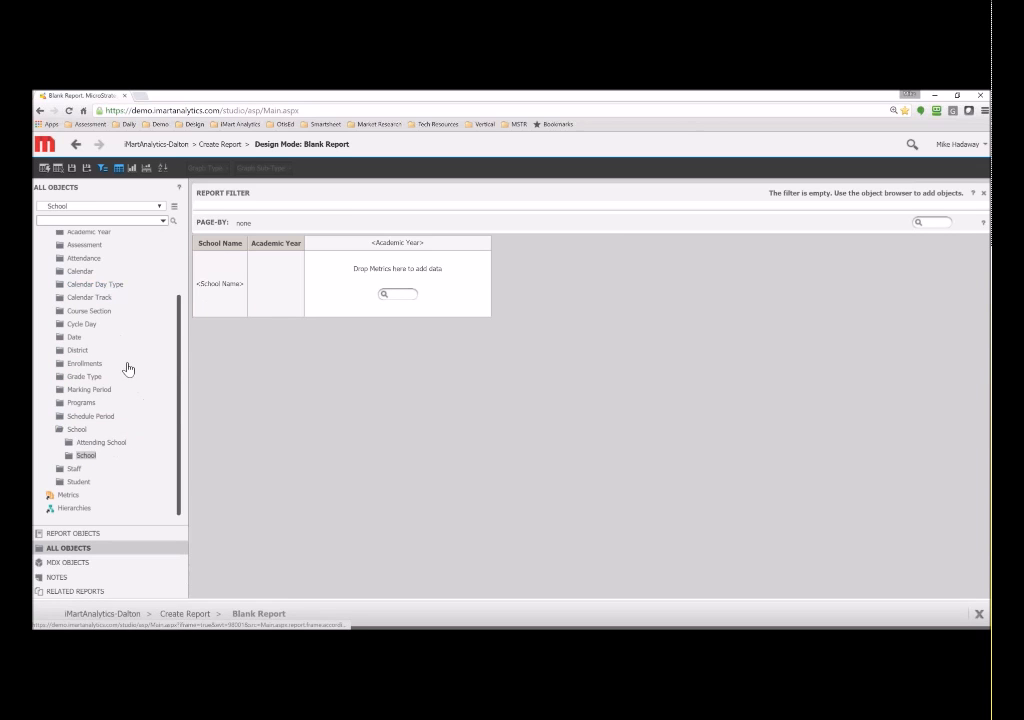
{"action": "left_click", "coordinate": [78, 481]}
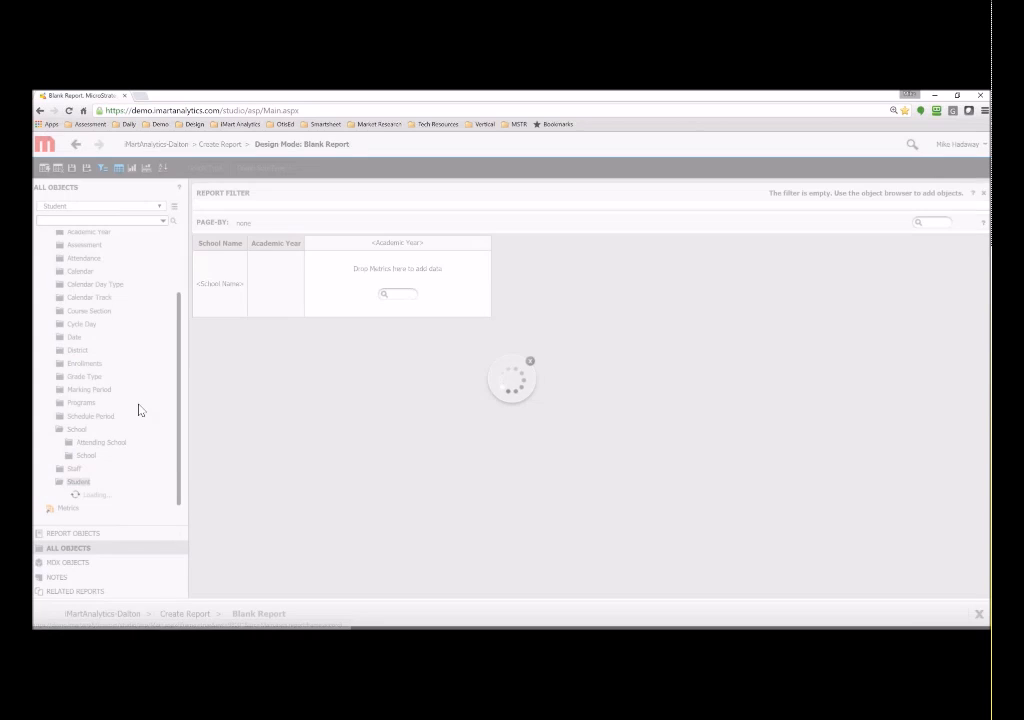
{"action": "scroll", "coordinate": [141, 404], "scroll_direction": "down", "scroll_amount": 1}
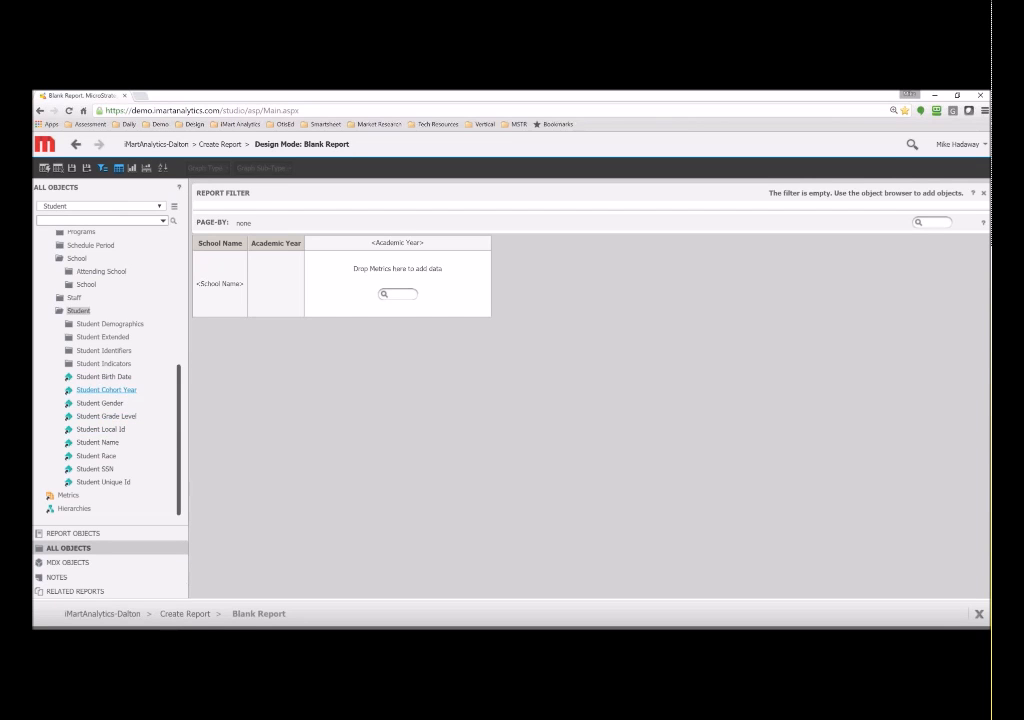
{"action": "left_click_drag", "start_coordinate": [90, 403], "coordinate": [253, 314]}
- Add the Enrollment metric Number of Students to the grid and run the report
{"action": "left_click", "coordinate": [60, 495]}
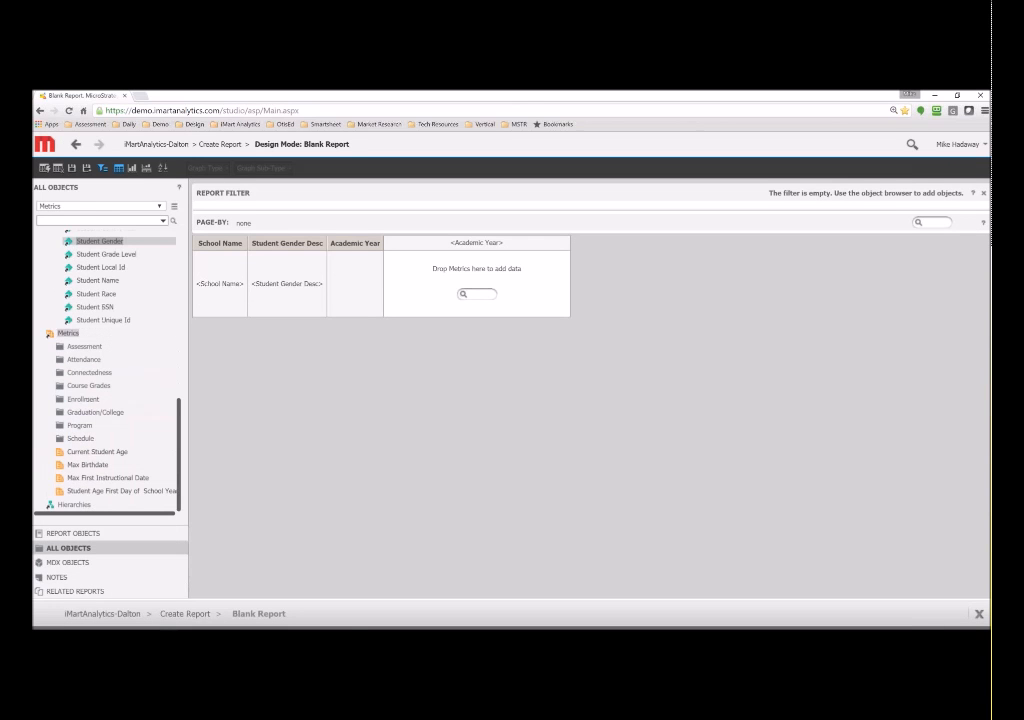
{"action": "left_click", "coordinate": [84, 399]}
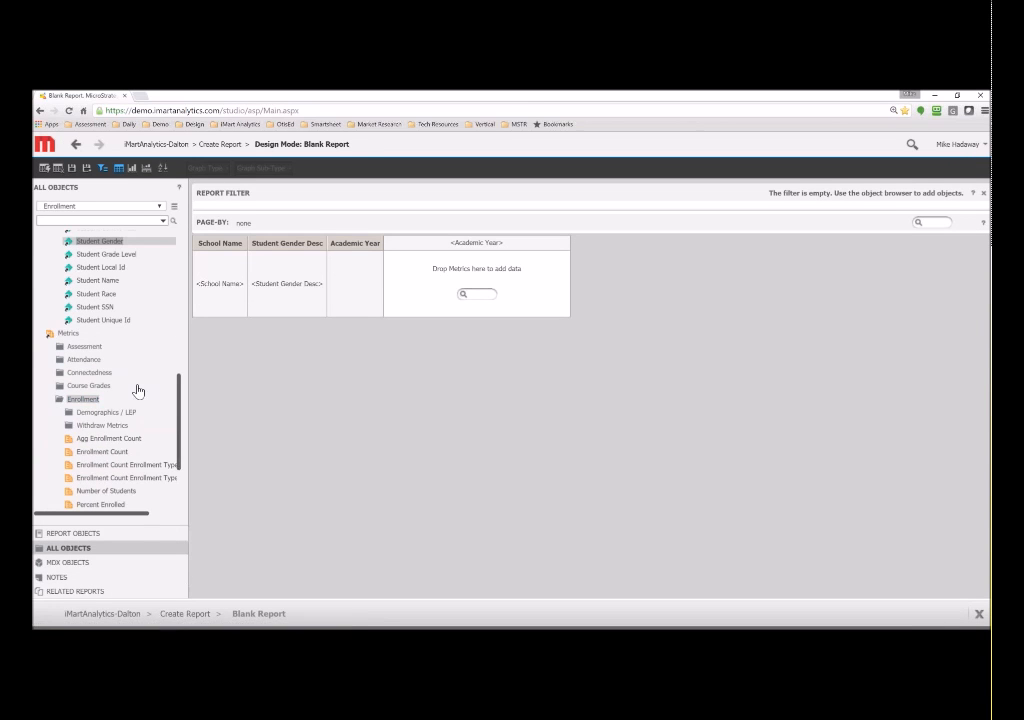
{"action": "scroll", "coordinate": [120, 400], "scroll_direction": "down", "scroll_amount": 3}
{"action": "scroll", "coordinate": [137, 400], "scroll_direction": "up", "scroll_amount": 2}
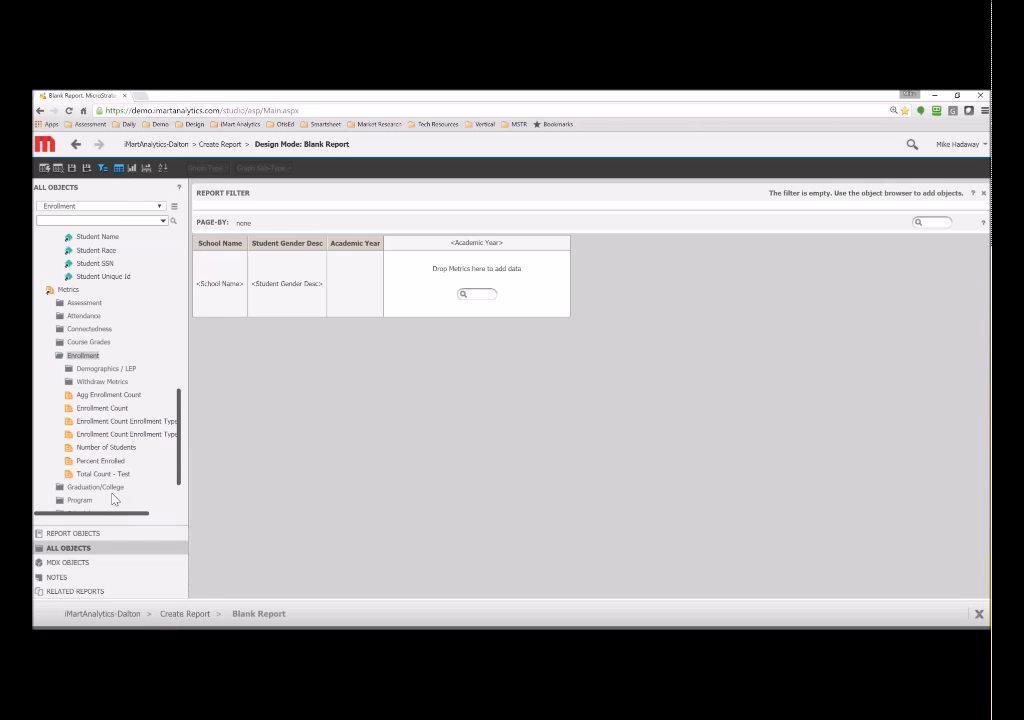
{"action": "left_click", "coordinate": [105, 447]}
{"action": "left_click_drag", "start_coordinate": [105, 447], "coordinate": [476, 294]}
{"action": "left_click", "coordinate": [45, 169]}
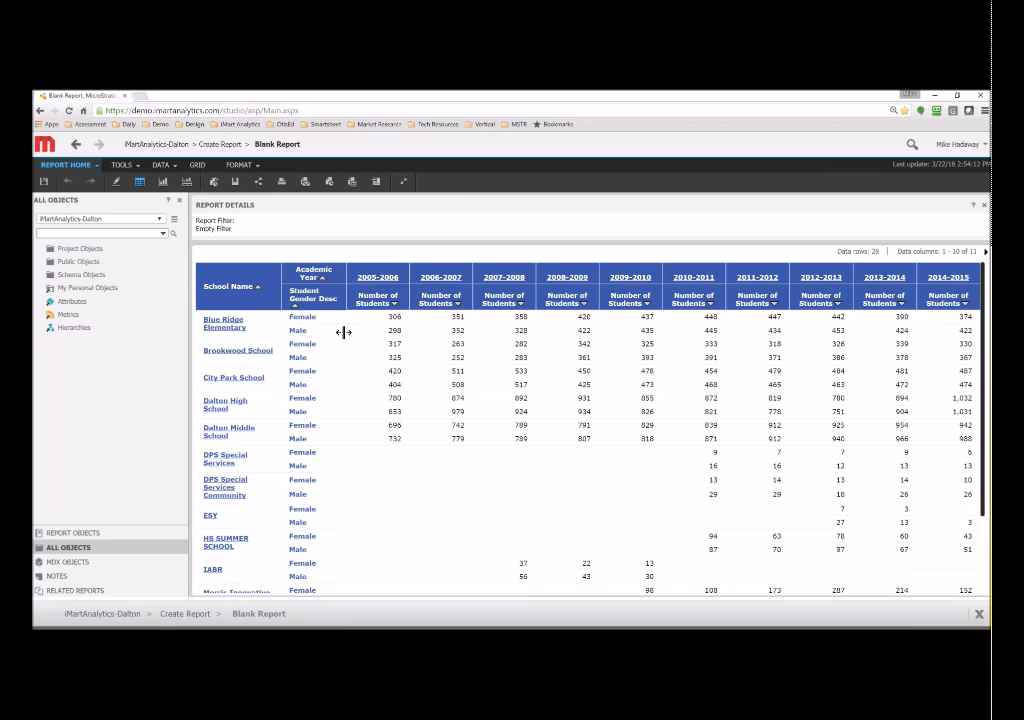
- Preview the Pastels grid style, then settle on the green and yellow Accounting style
{"action": "left_click", "coordinate": [193, 165]}
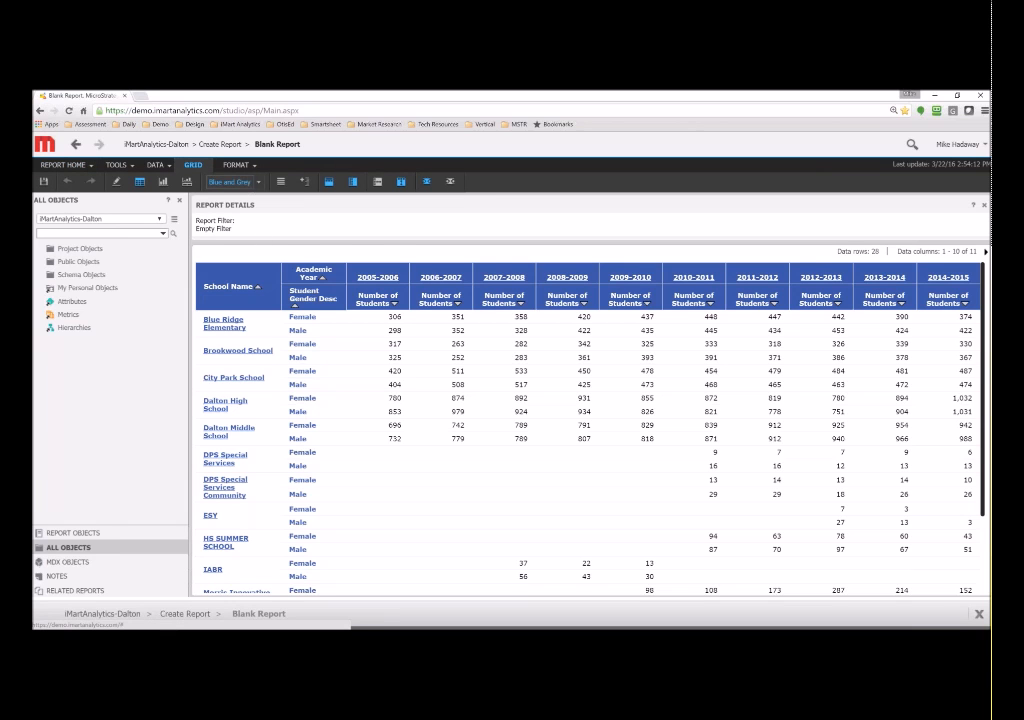
{"action": "left_click", "coordinate": [251, 182]}
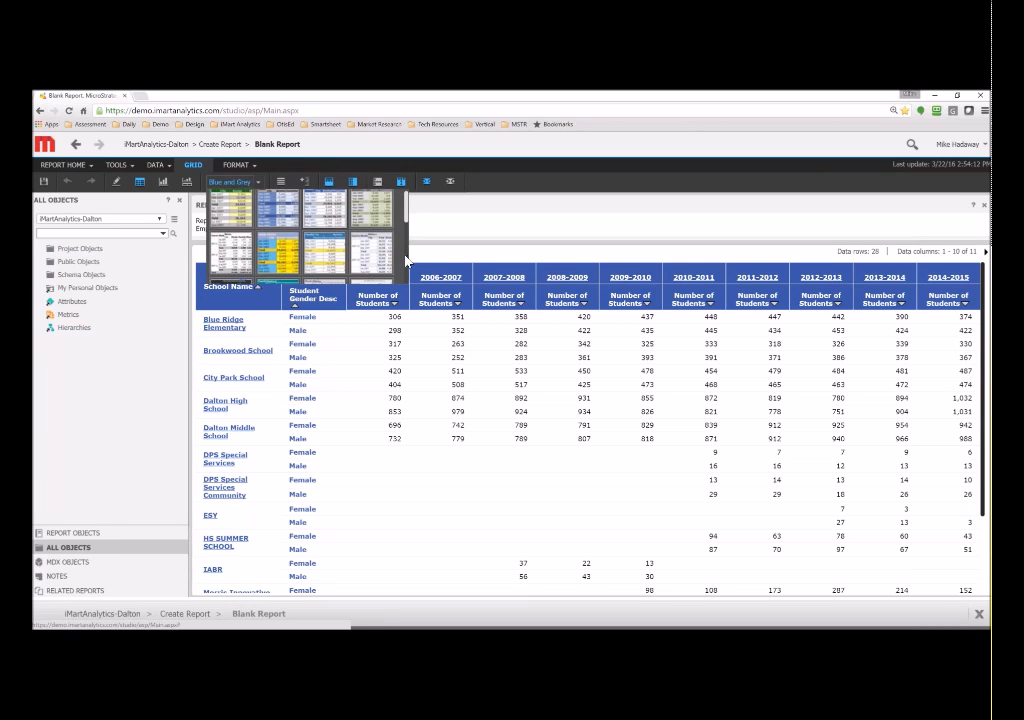
{"action": "left_click", "coordinate": [325, 265]}
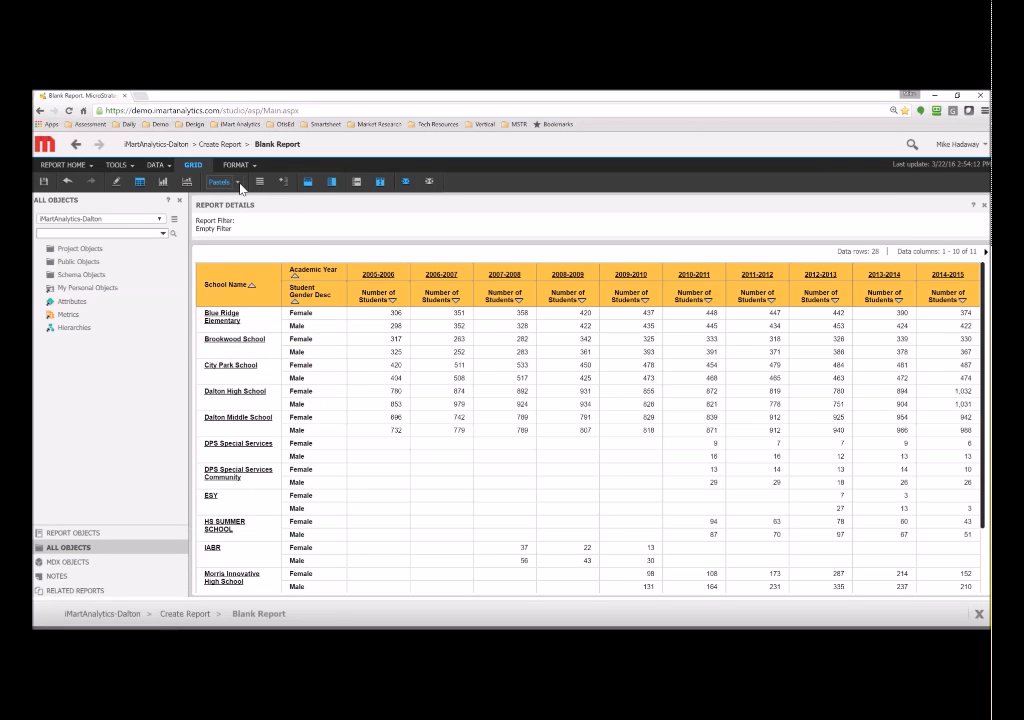
{"action": "left_click", "coordinate": [240, 184]}
{"action": "left_click", "coordinate": [267, 267]}
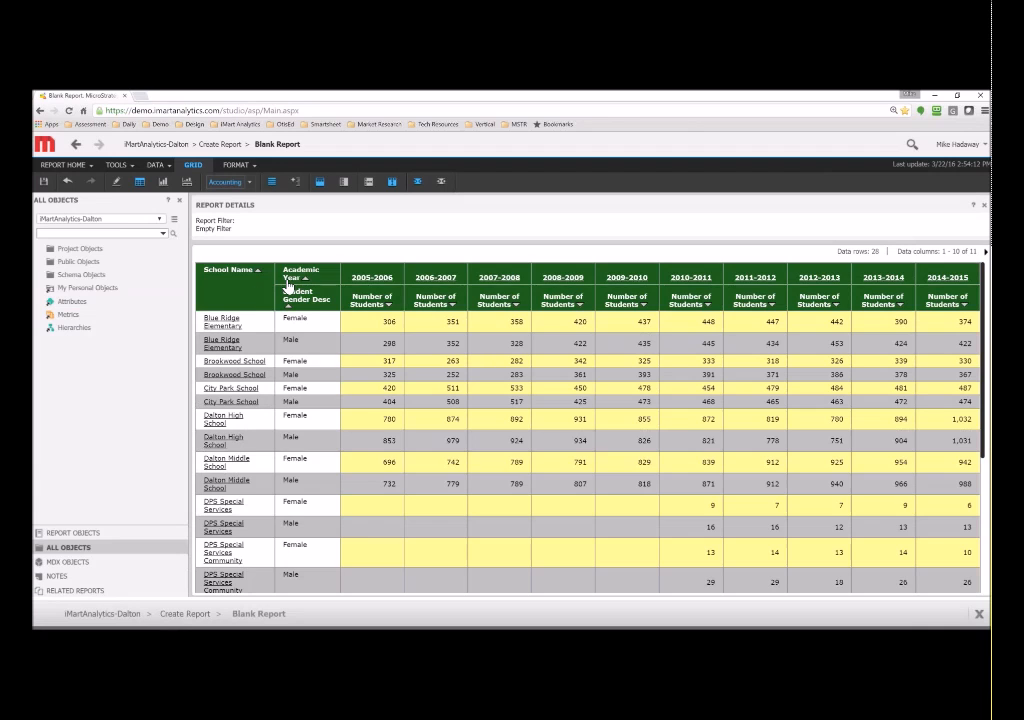
{"action": "right_click", "coordinate": [256, 291]}
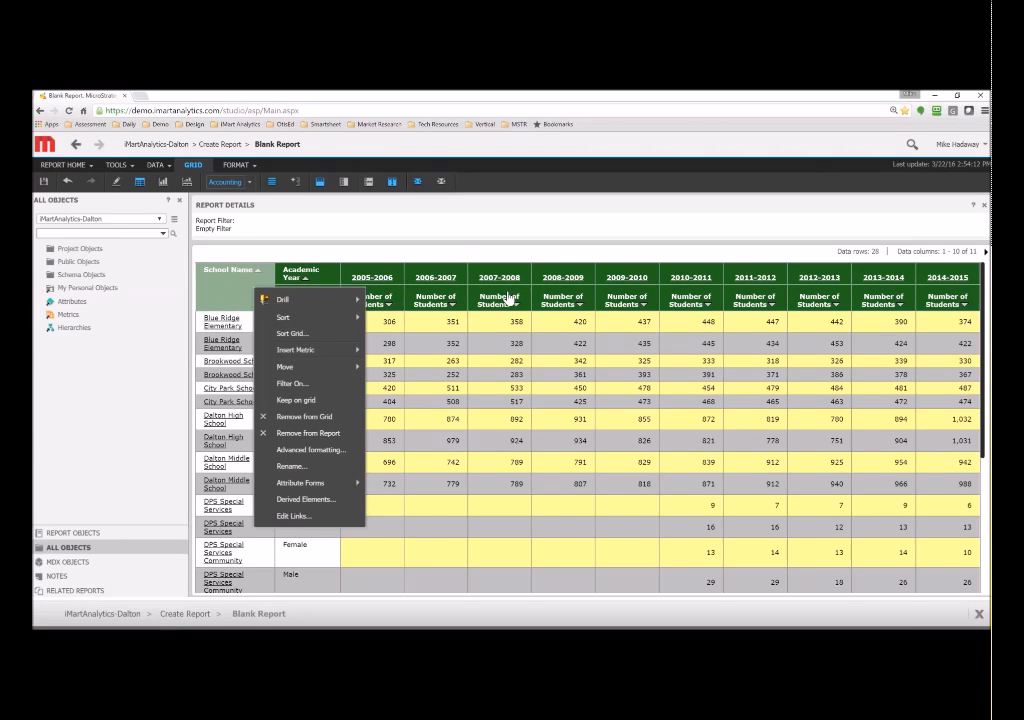
{"action": "right_click", "coordinate": [507, 326]}
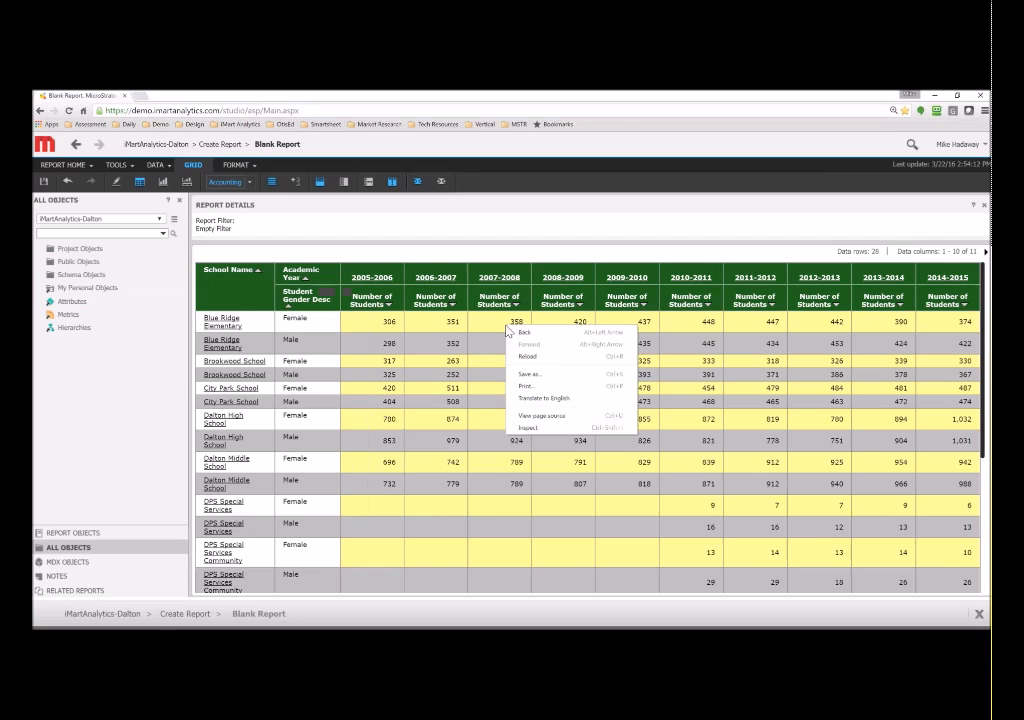
{"action": "right_click", "coordinate": [278, 299]}
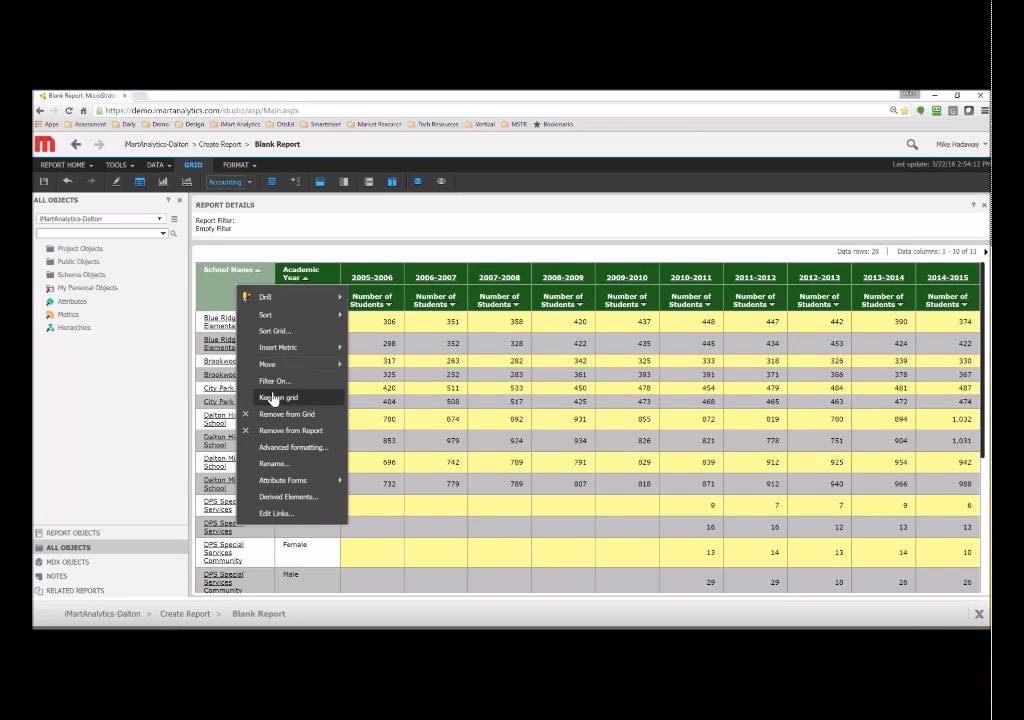
{"action": "left_click", "coordinate": [292, 447]}
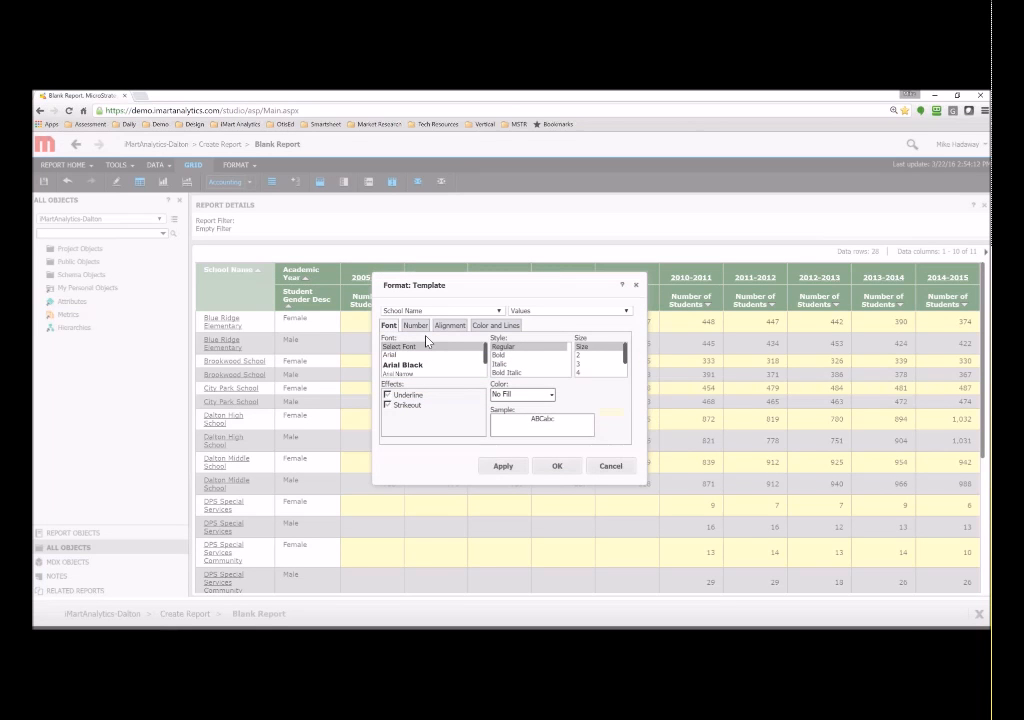
{"action": "left_click", "coordinate": [444, 332]}
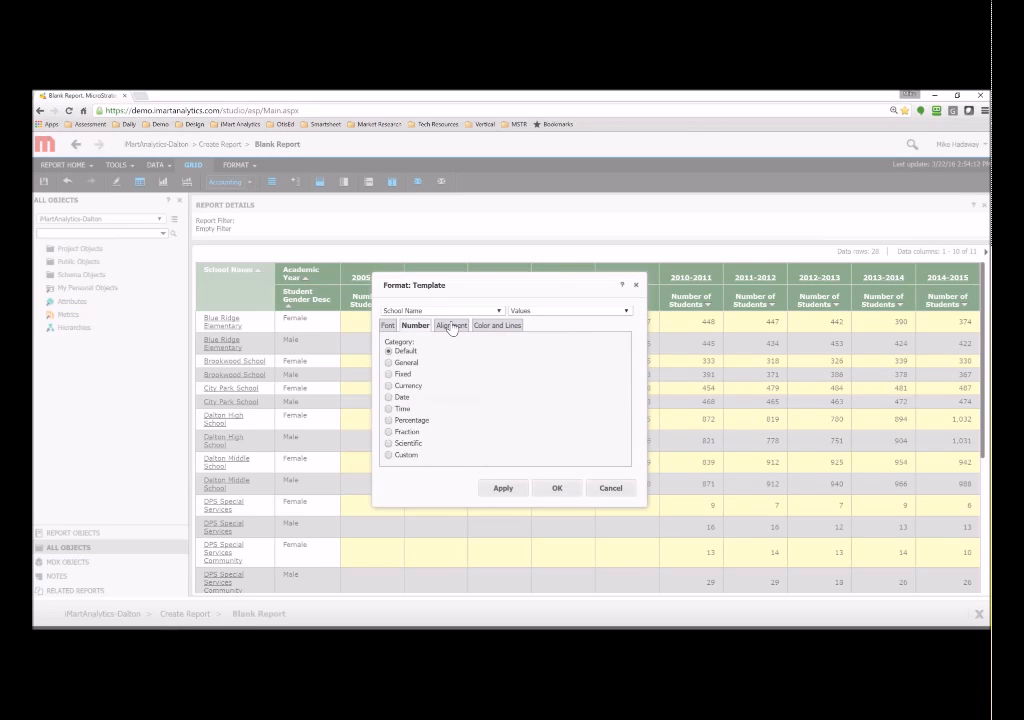
{"action": "left_click", "coordinate": [490, 327]}
{"action": "left_click", "coordinate": [389, 326]}
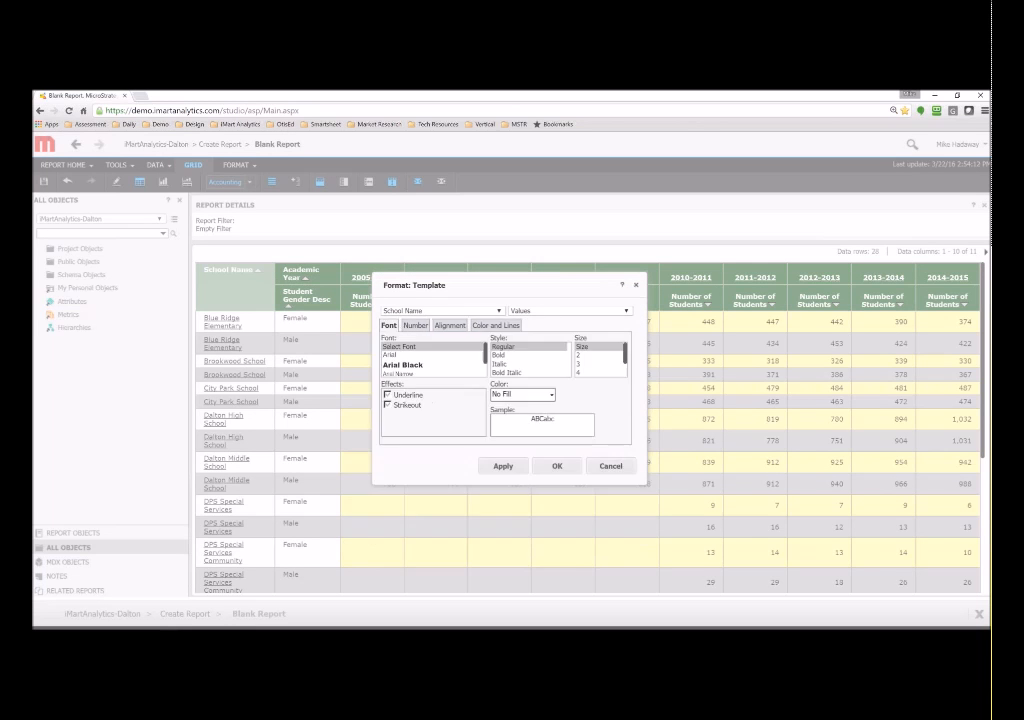
{"action": "left_click", "coordinate": [530, 312]}
{"action": "left_click", "coordinate": [530, 316]}
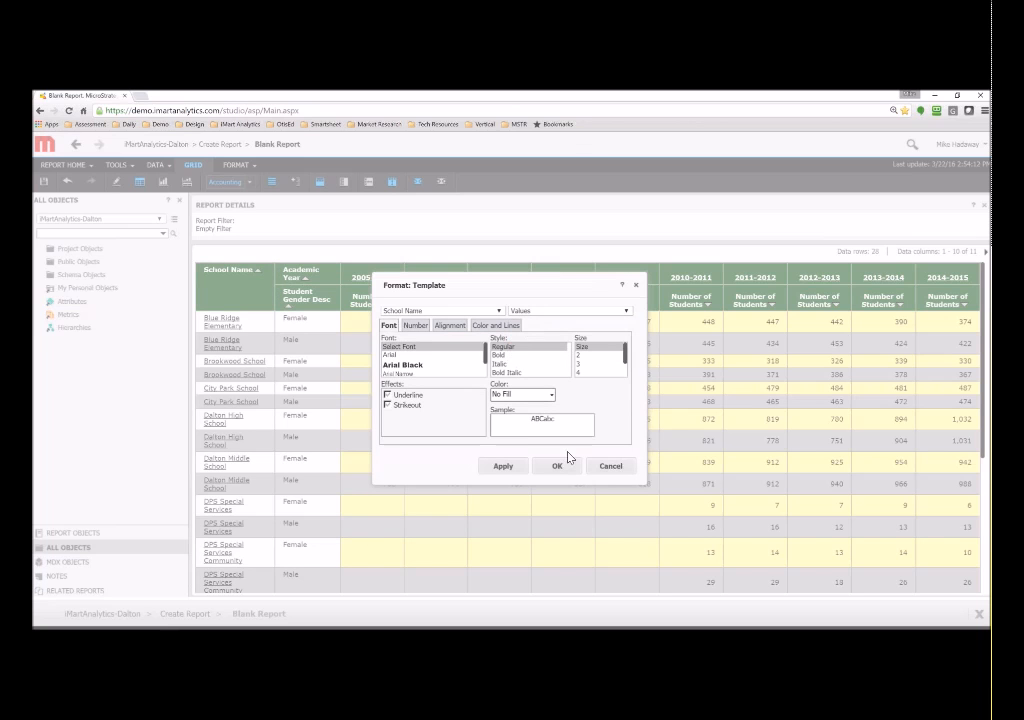
{"action": "left_click", "coordinate": [610, 466]}
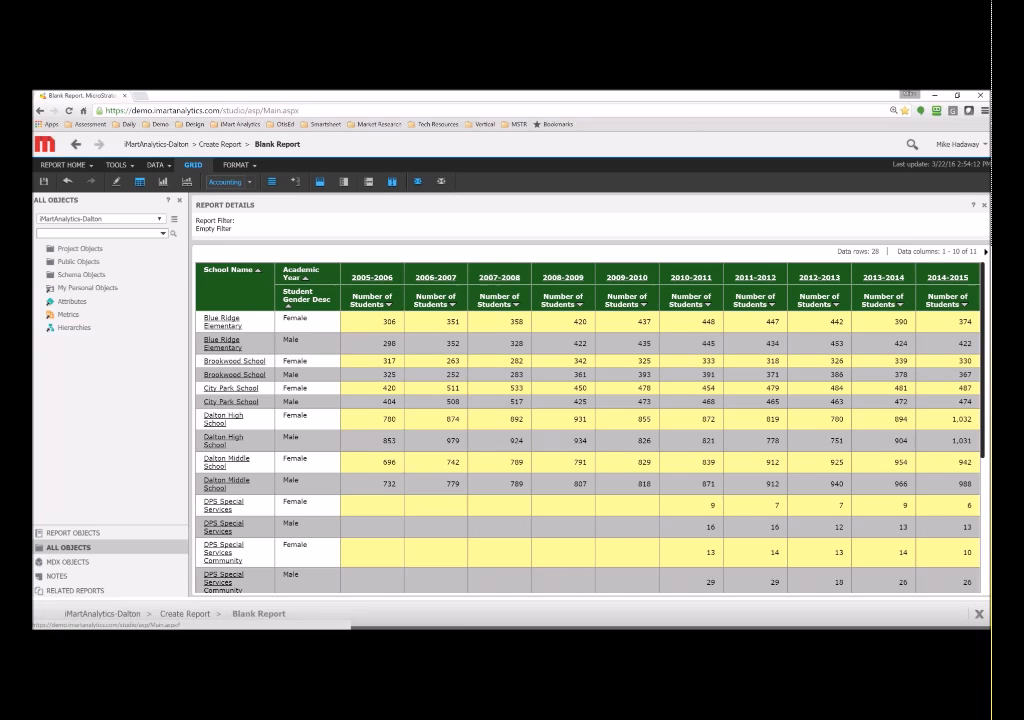
- Drill Blue Ridge Elementary down to grade level, then switch the report to Design Mode
{"action": "left_click", "coordinate": [224, 321]}
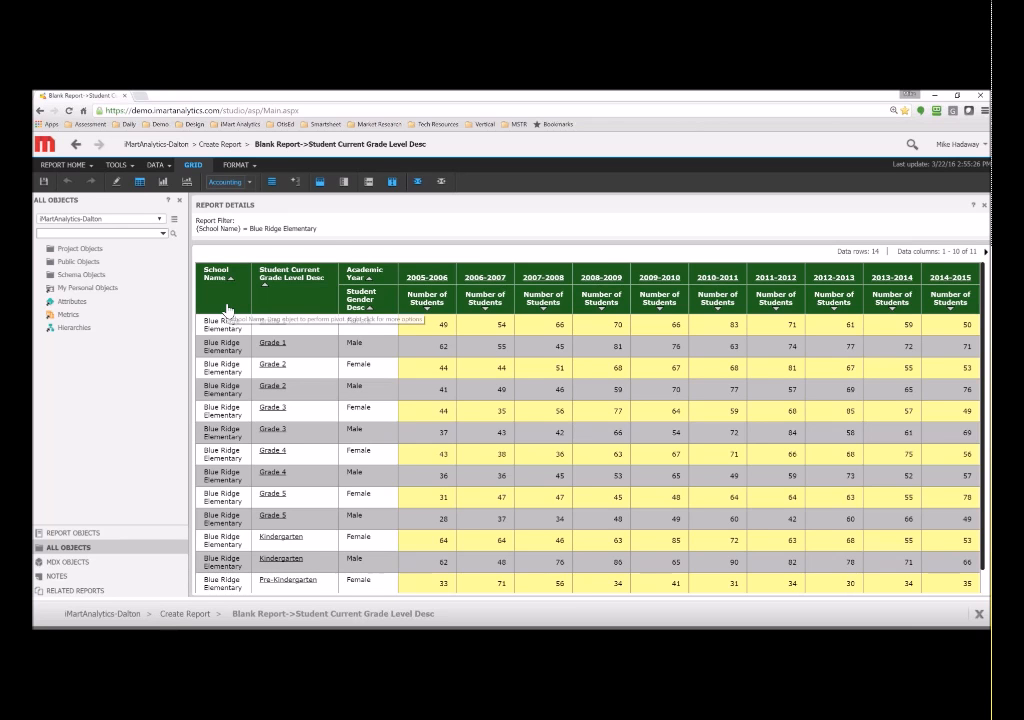
{"action": "left_click_drag", "start_coordinate": [236, 306], "coordinate": [212, 340]}
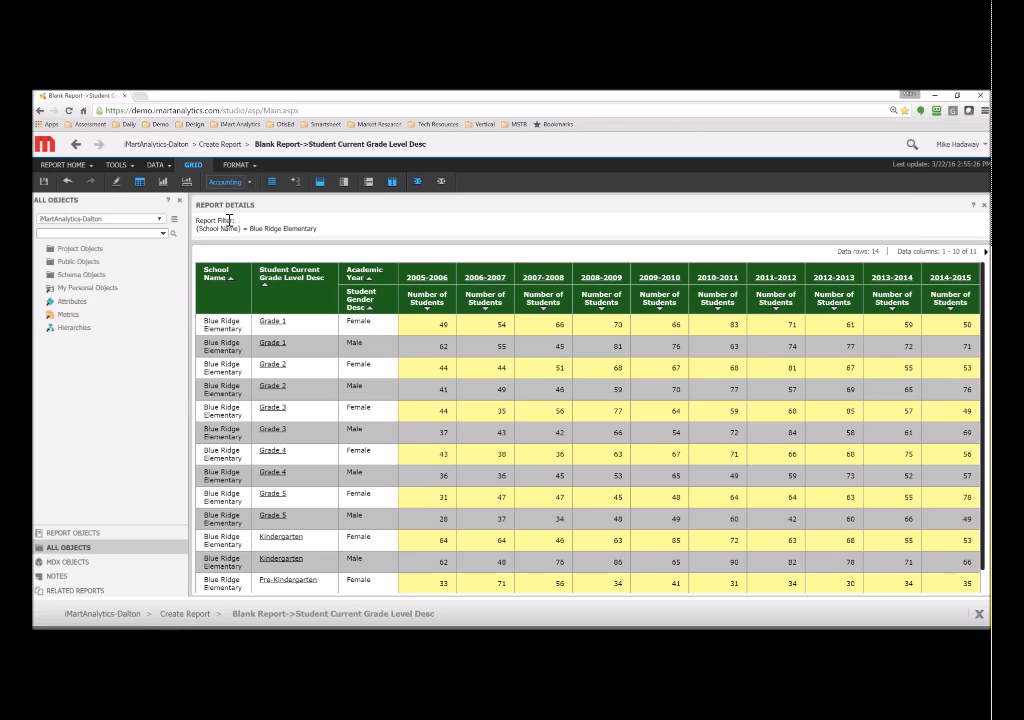
{"action": "left_click", "coordinate": [116, 184]}
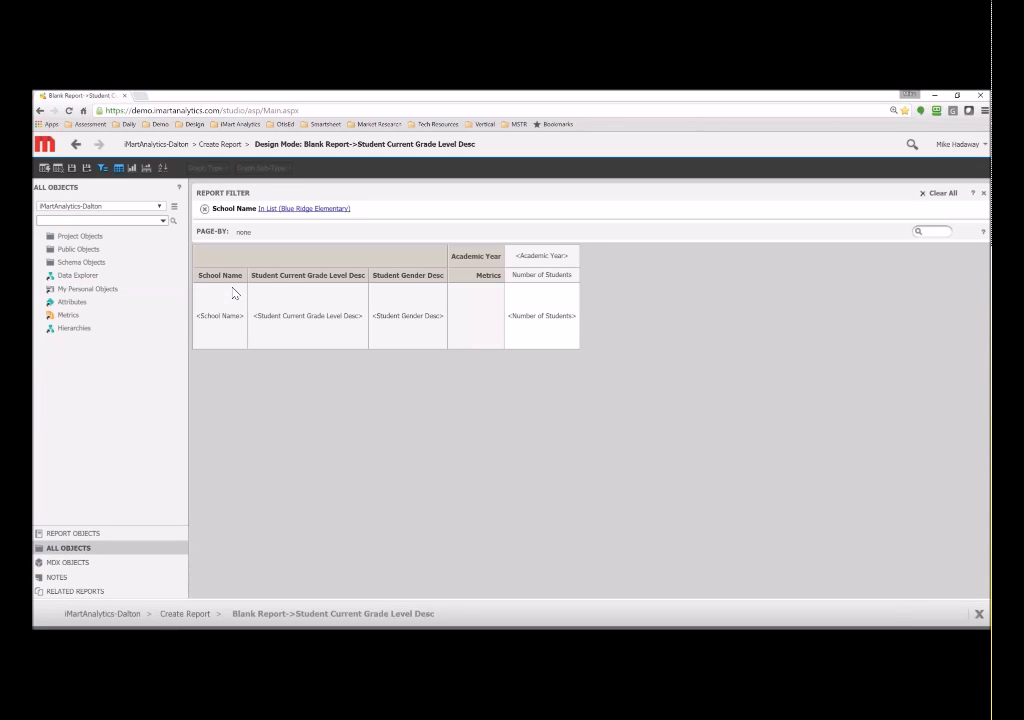
- Move School Name into the page-by area, keeping Blue Ridge Elementary as the shown school
{"action": "mouse_move", "coordinate": [228, 278]}
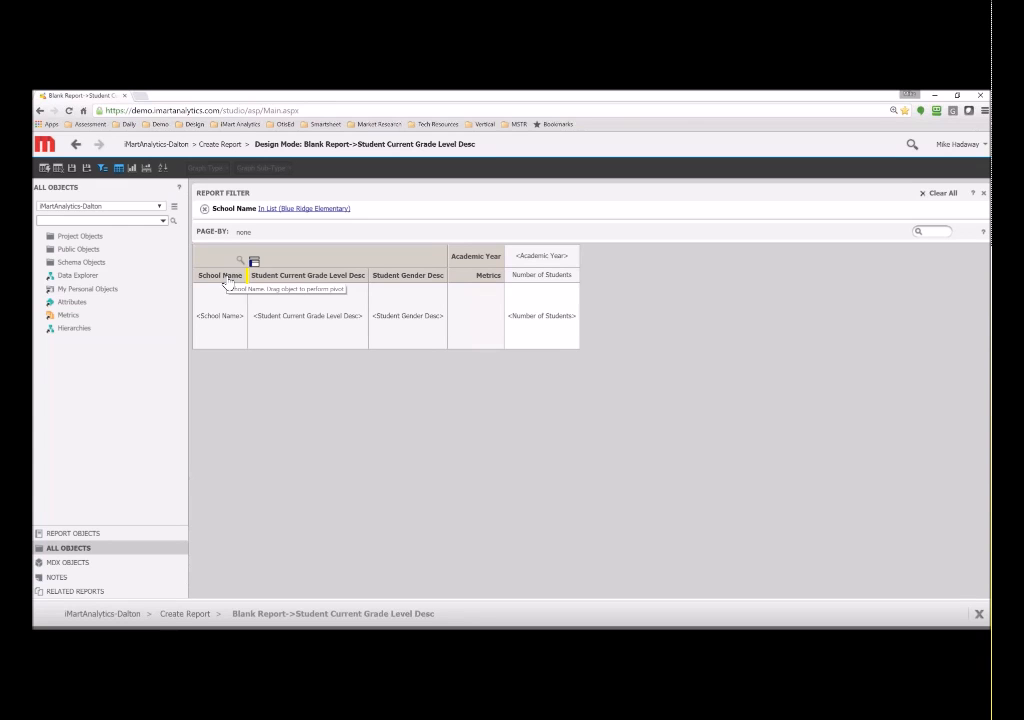
{"action": "left_click_drag", "start_coordinate": [228, 281], "coordinate": [245, 233]}
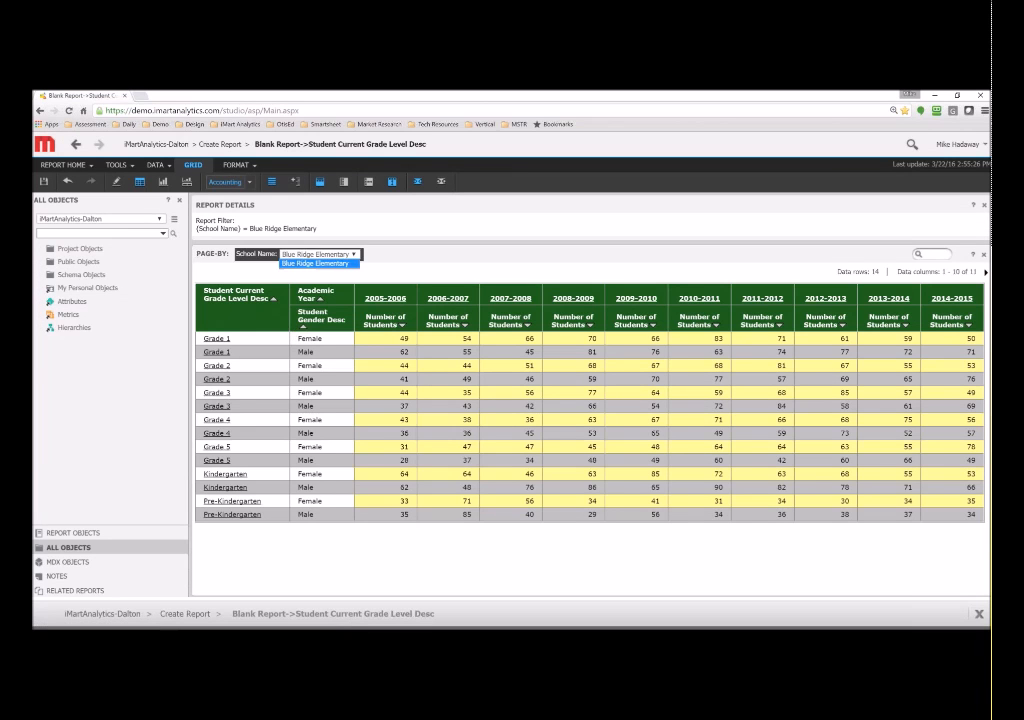
{"action": "left_click", "coordinate": [318, 263]}
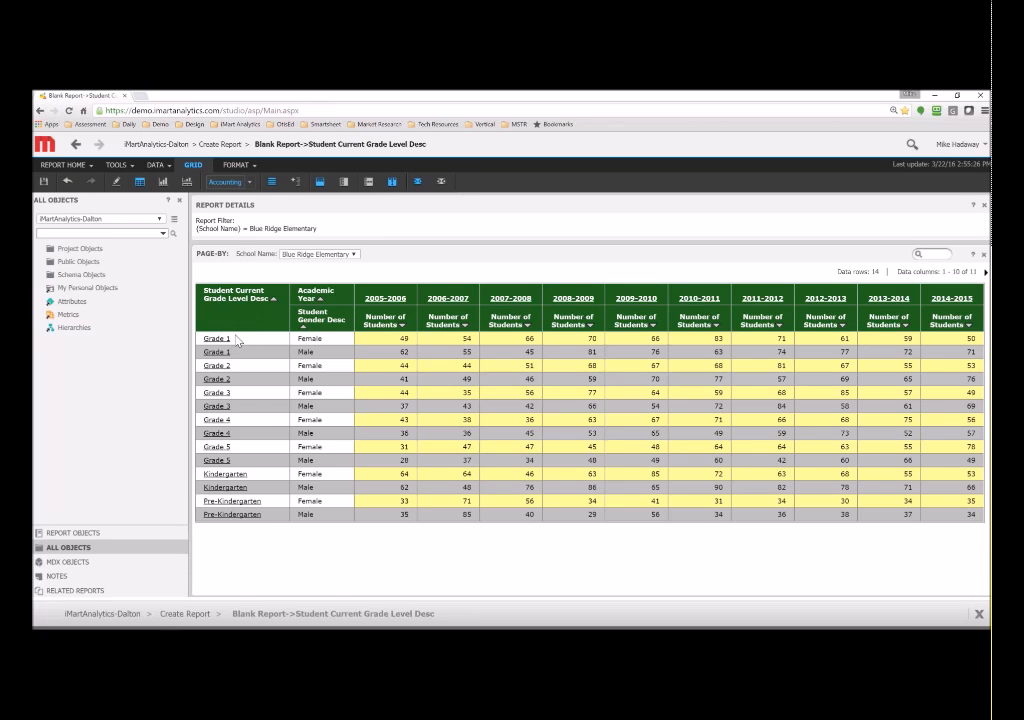
- Page by Student Current Grade Level Desc too, delete the Blue Ridge Elementary filter, and rerun
{"action": "left_click", "coordinate": [116, 183]}
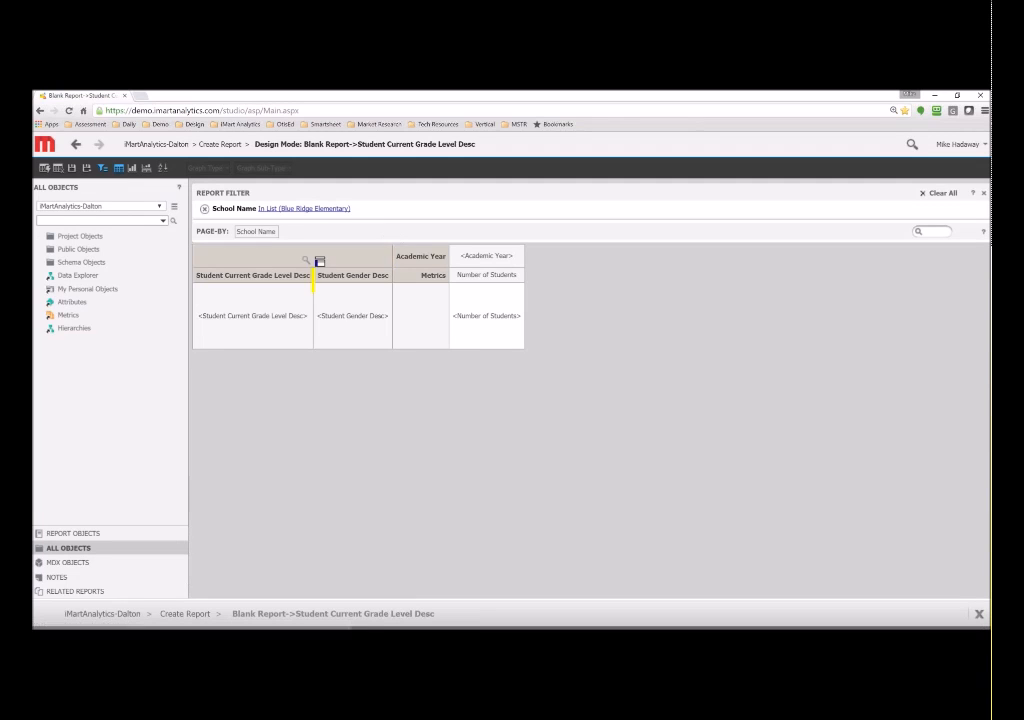
{"action": "left_click_drag", "start_coordinate": [253, 275], "coordinate": [300, 232]}
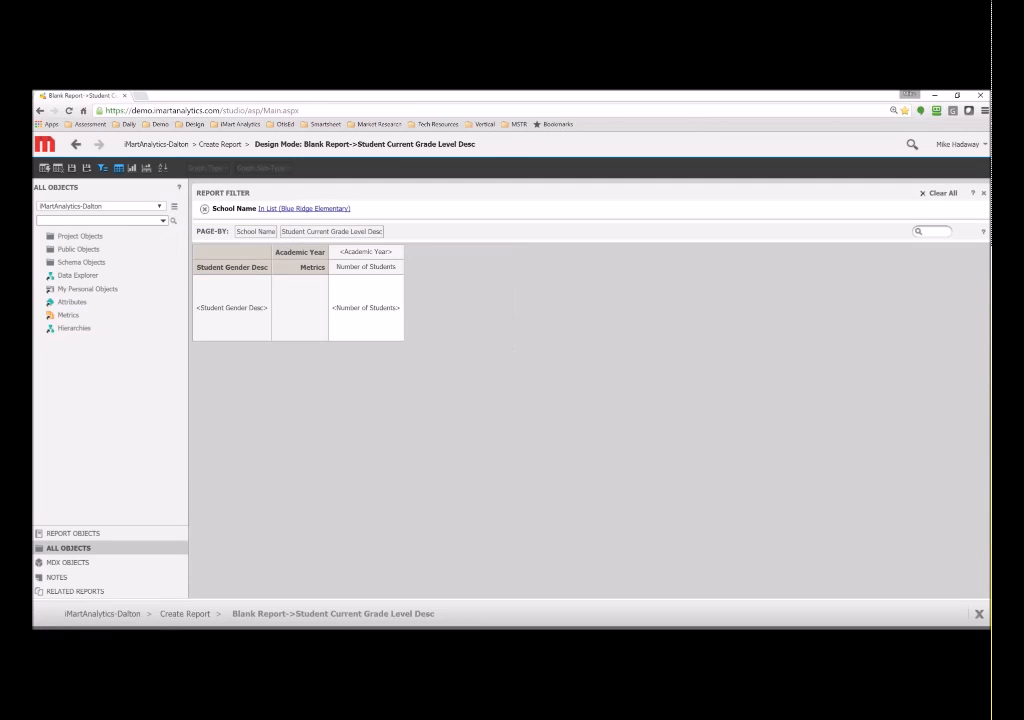
{"action": "left_click", "coordinate": [204, 209]}
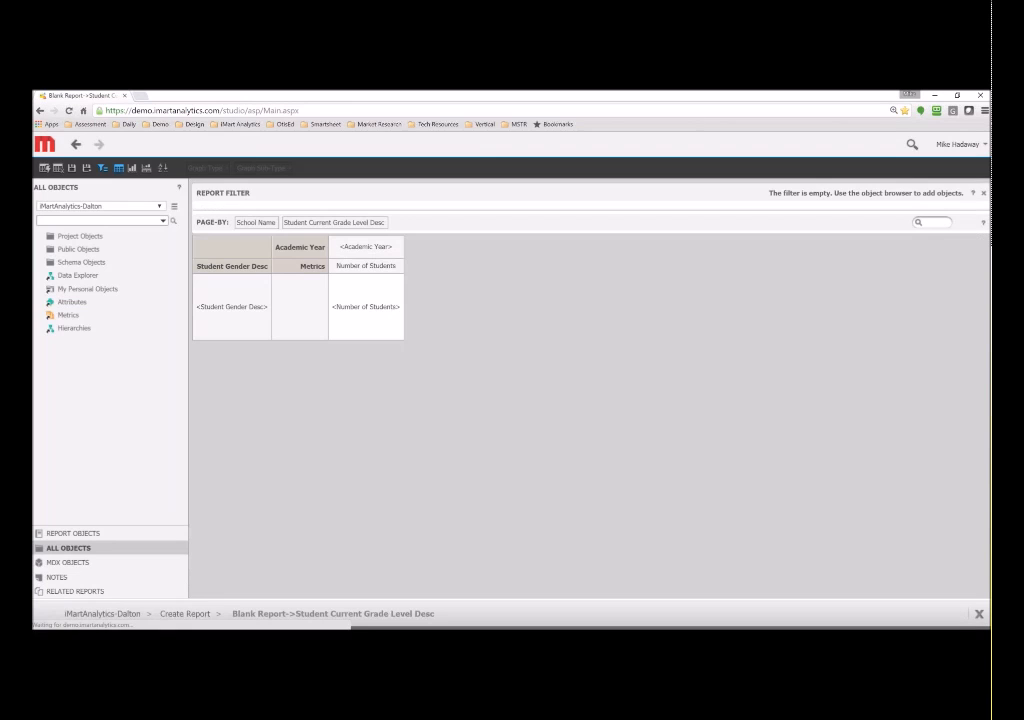
{"action": "left_click", "coordinate": [44, 169]}
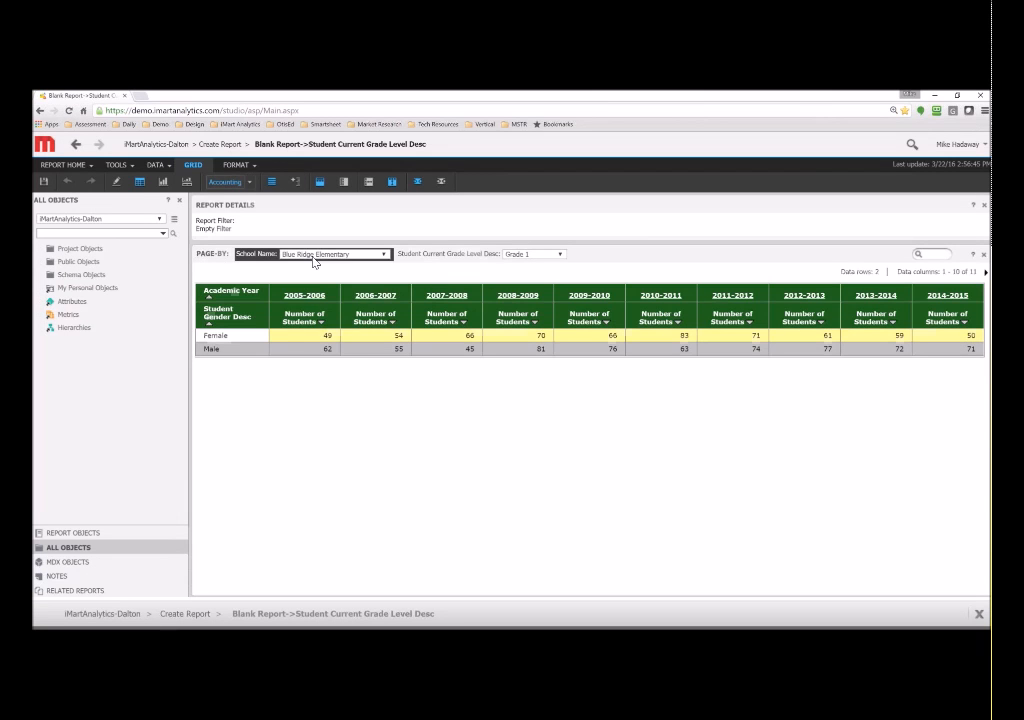
- Page to Brookwood School, Grade 3 and display that page as a bar graph
{"action": "left_click", "coordinate": [314, 257]}
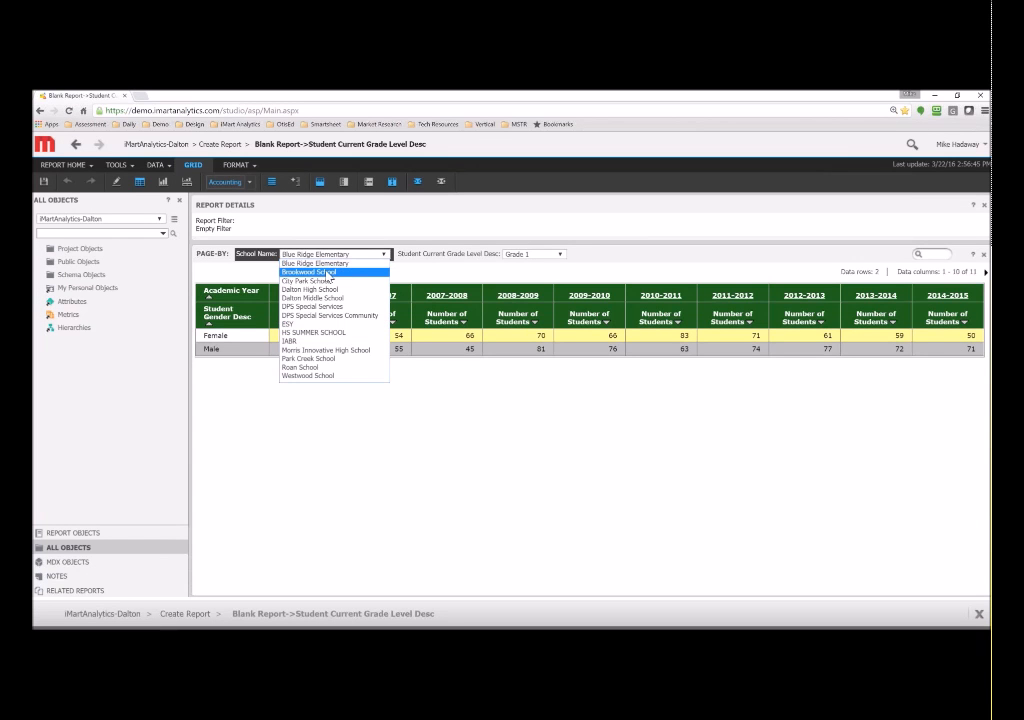
{"action": "left_click", "coordinate": [334, 272]}
{"action": "left_click", "coordinate": [531, 255]}
{"action": "left_click", "coordinate": [529, 283]}
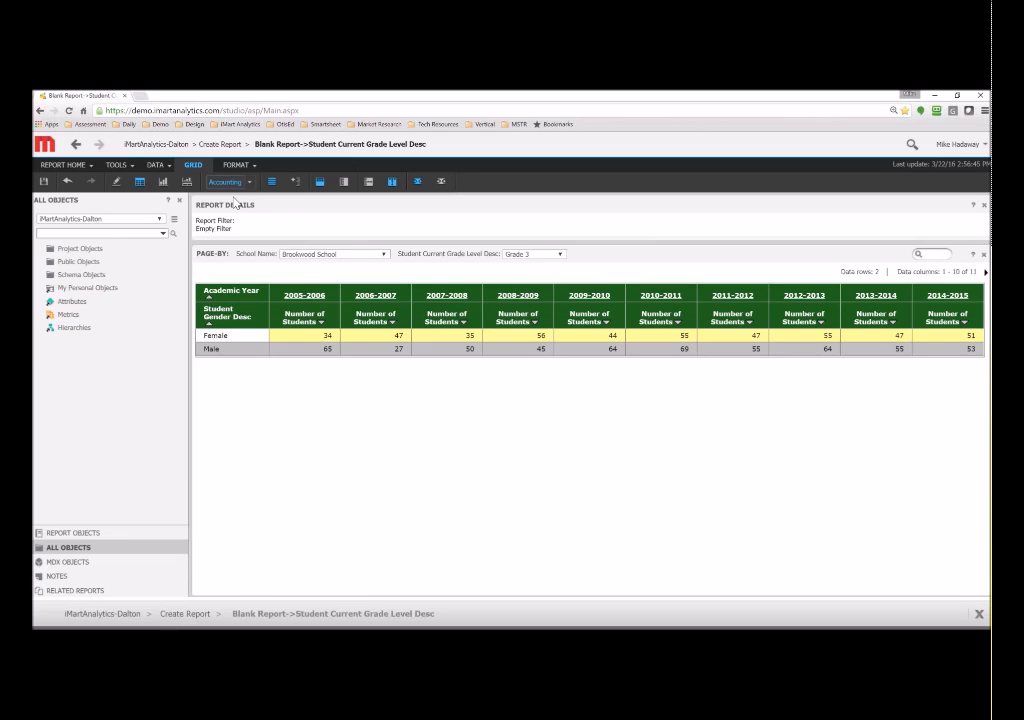
{"action": "left_click", "coordinate": [163, 183]}
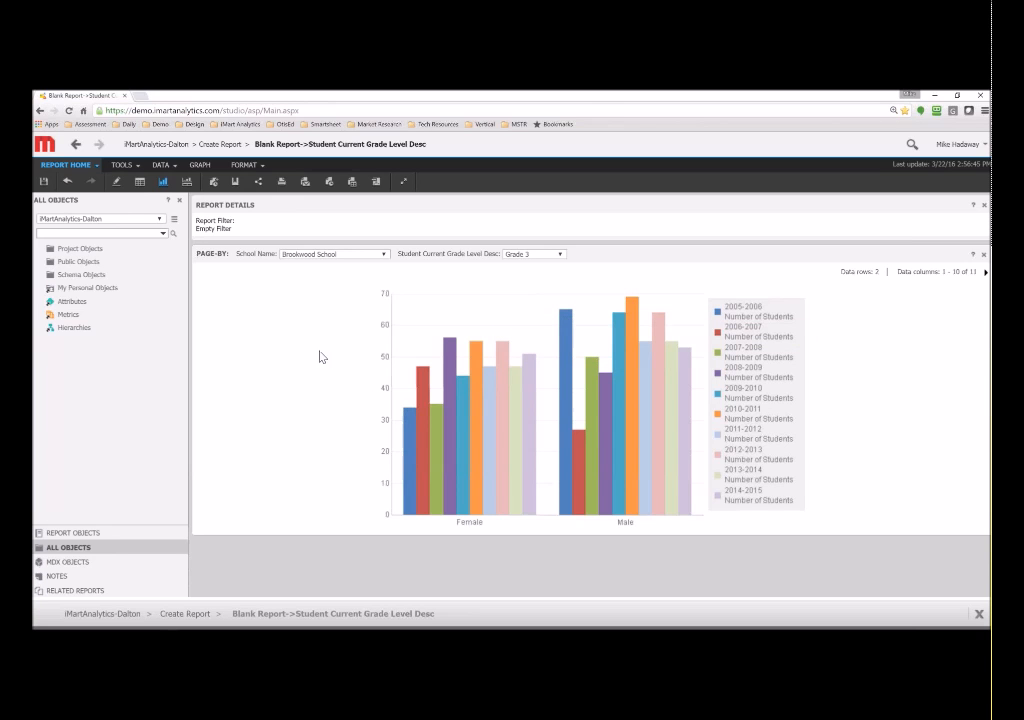
- Browse the chart type gallery without changing the vertical bar chart, then open Save As
{"action": "left_click", "coordinate": [196, 165]}
{"action": "left_click", "coordinate": [236, 182]}
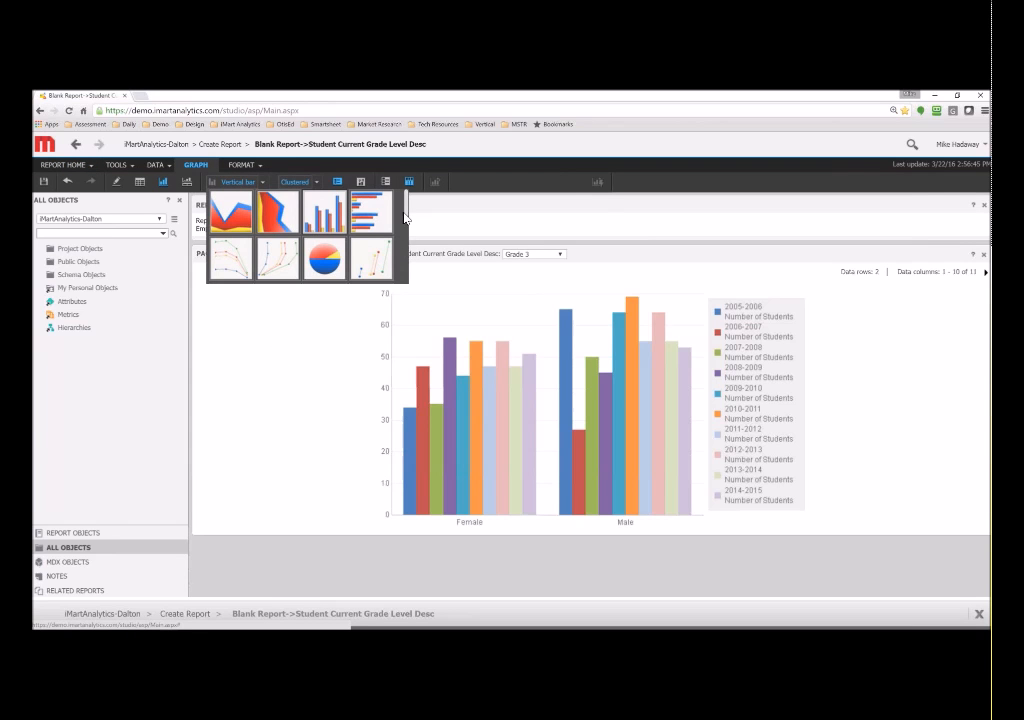
{"action": "scroll", "coordinate": [410, 230], "scroll_direction": "down", "scroll_amount": 1}
{"action": "mouse_move", "coordinate": [409, 224]}
{"action": "left_mouse_down"}
{"action": "mouse_move", "coordinate": [405, 273]}
{"action": "mouse_move", "coordinate": [407, 200]}
{"action": "left_mouse_up"}
{"action": "left_click", "coordinate": [341, 364]}
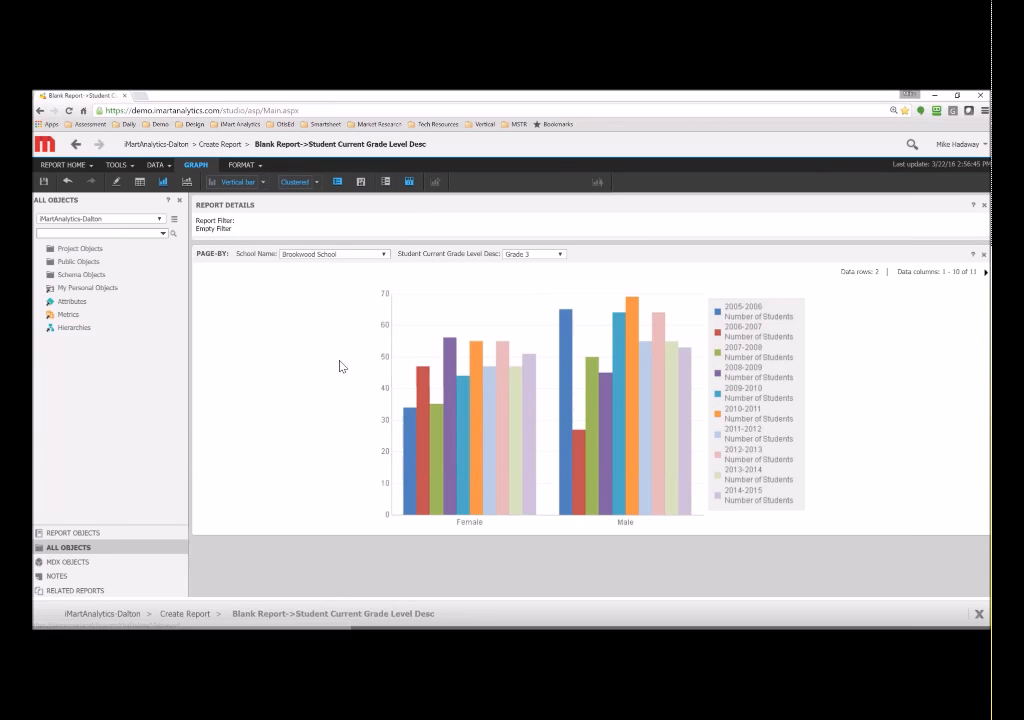
{"action": "left_click", "coordinate": [45, 183]}
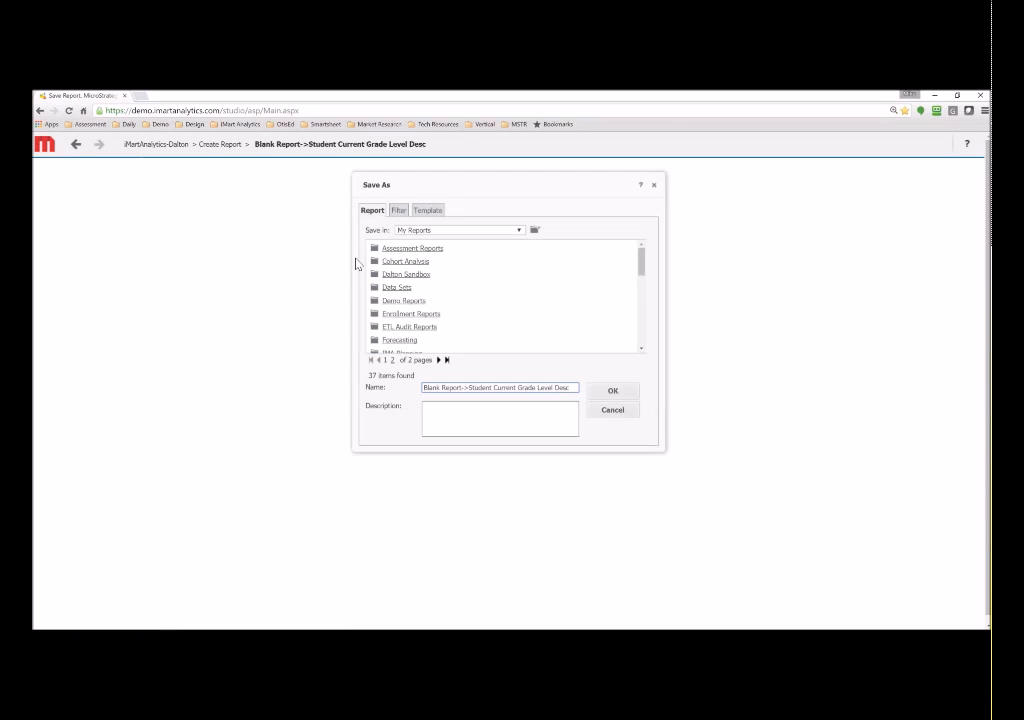
- Save the report as 'Saved Report' in Shared Reports > Demo and run the saved copy
{"action": "left_click", "coordinate": [435, 231]}
{"action": "left_click", "coordinate": [418, 247]}
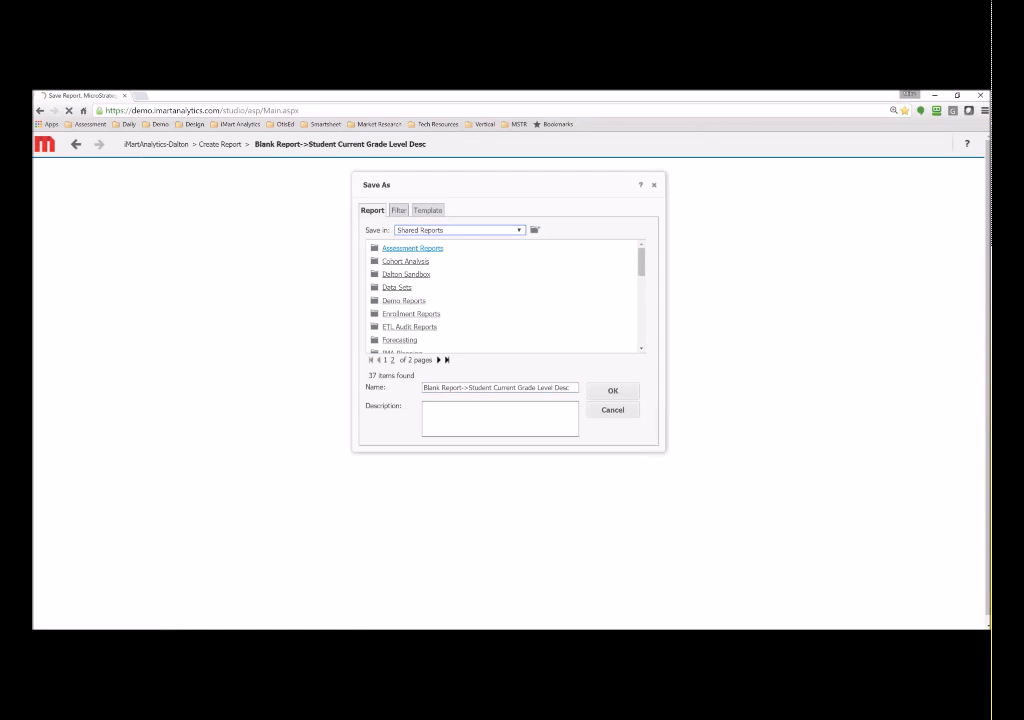
{"action": "double_click", "coordinate": [391, 287]}
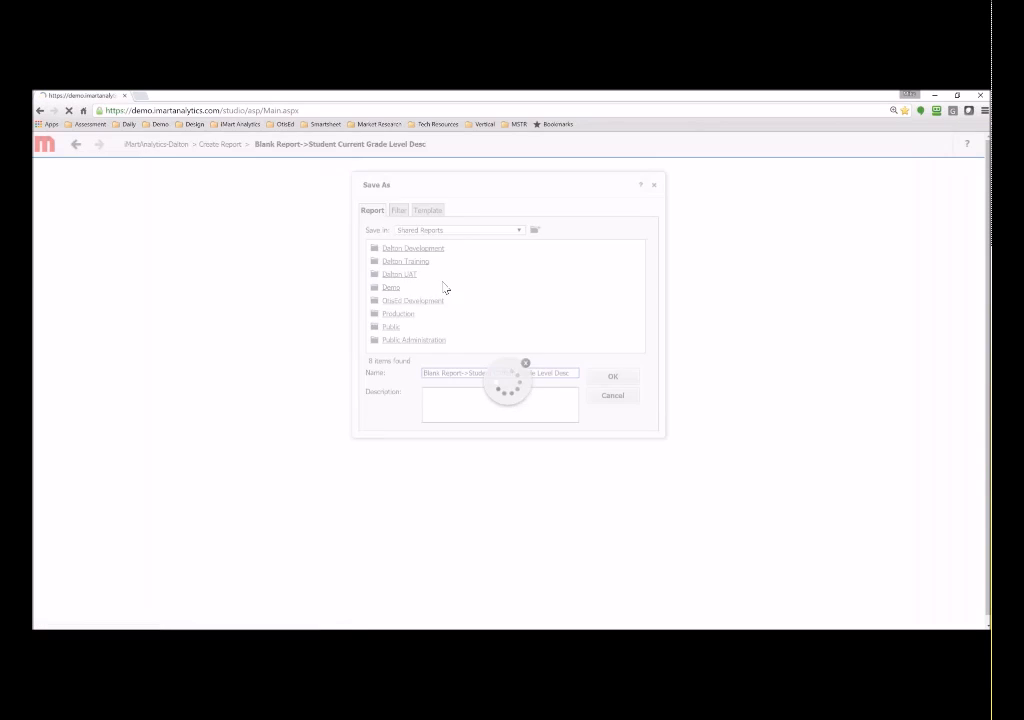
{"action": "triple_click", "coordinate": [461, 372]}
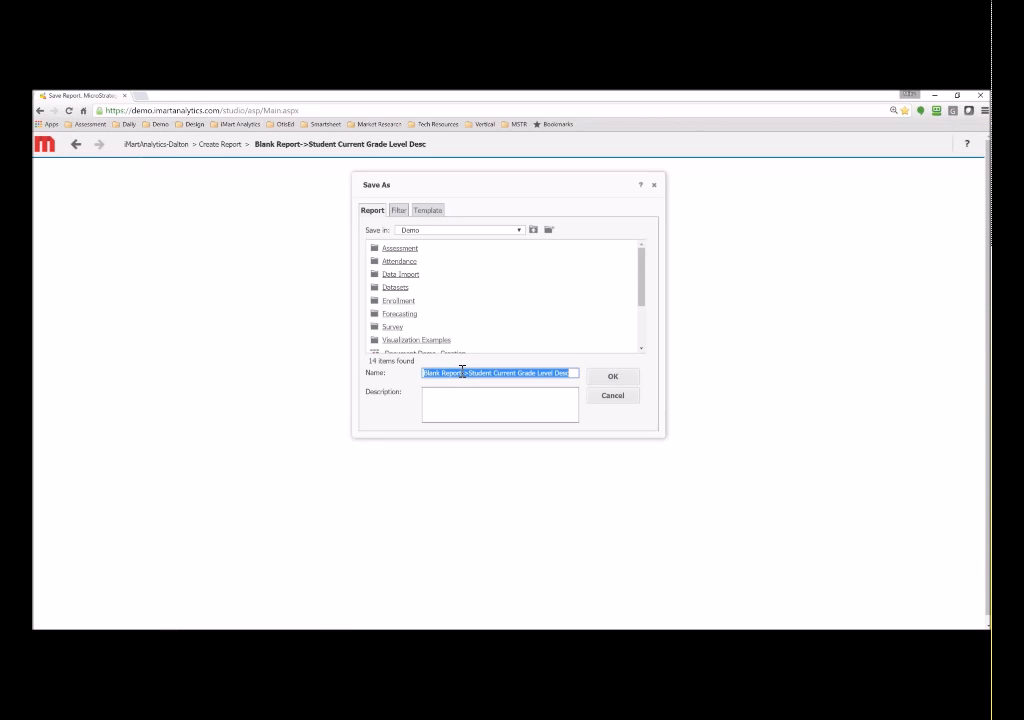
{"action": "type", "text": "Saved "}
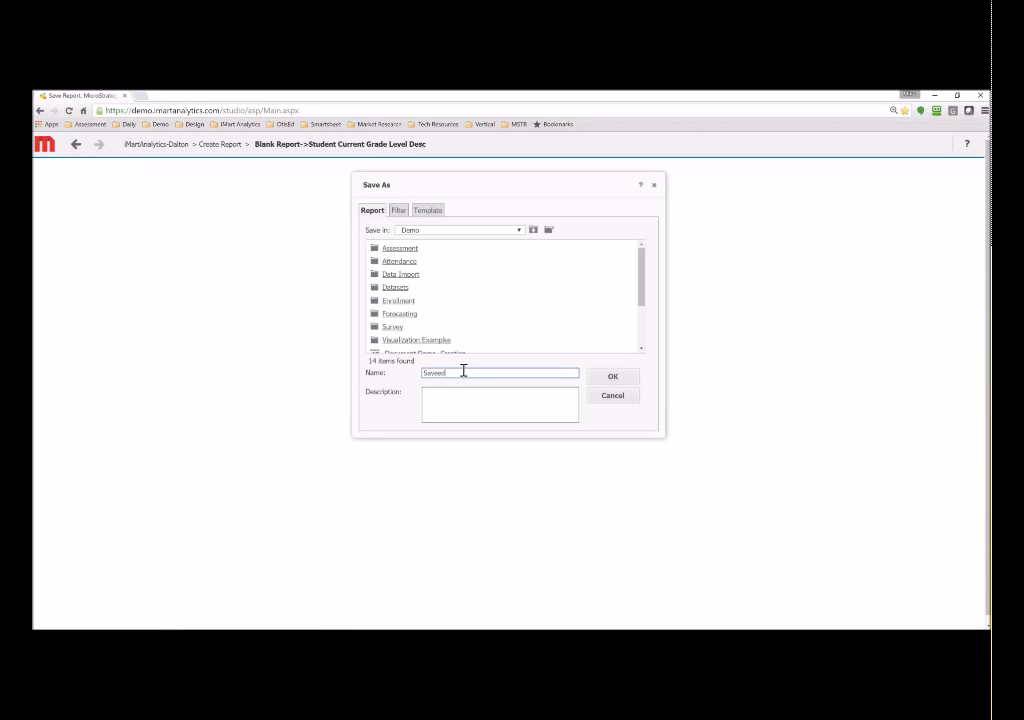
{"action": "type", "text": "Report"}
{"action": "left_click", "coordinate": [607, 382]}
{"action": "left_click", "coordinate": [550, 227]}
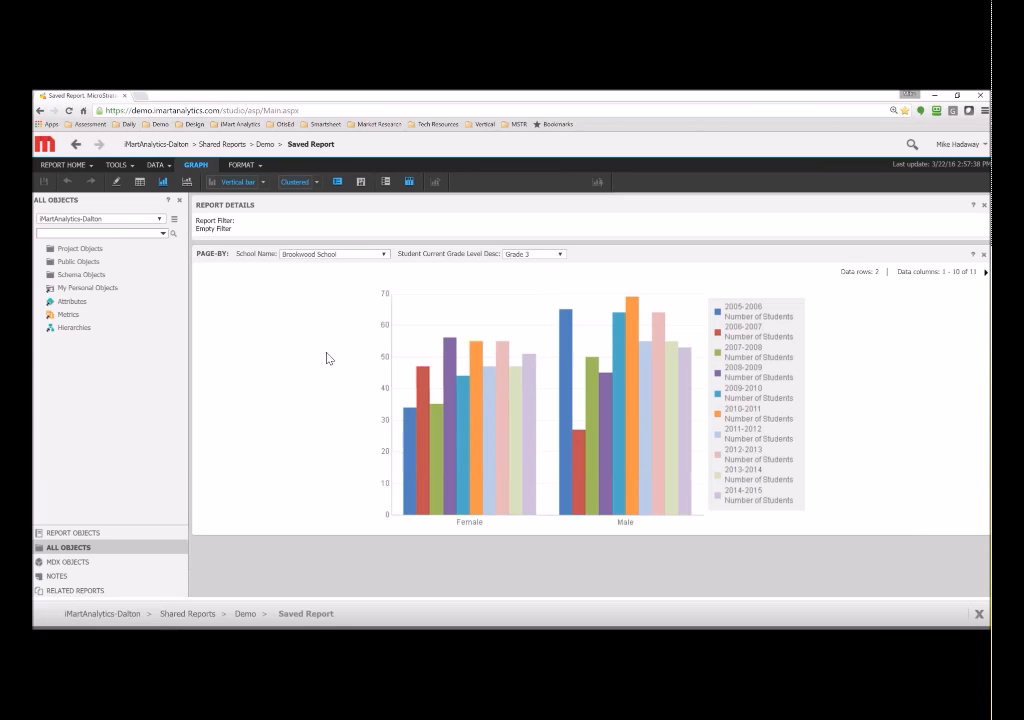
{"action": "left_click", "coordinate": [65, 165]}
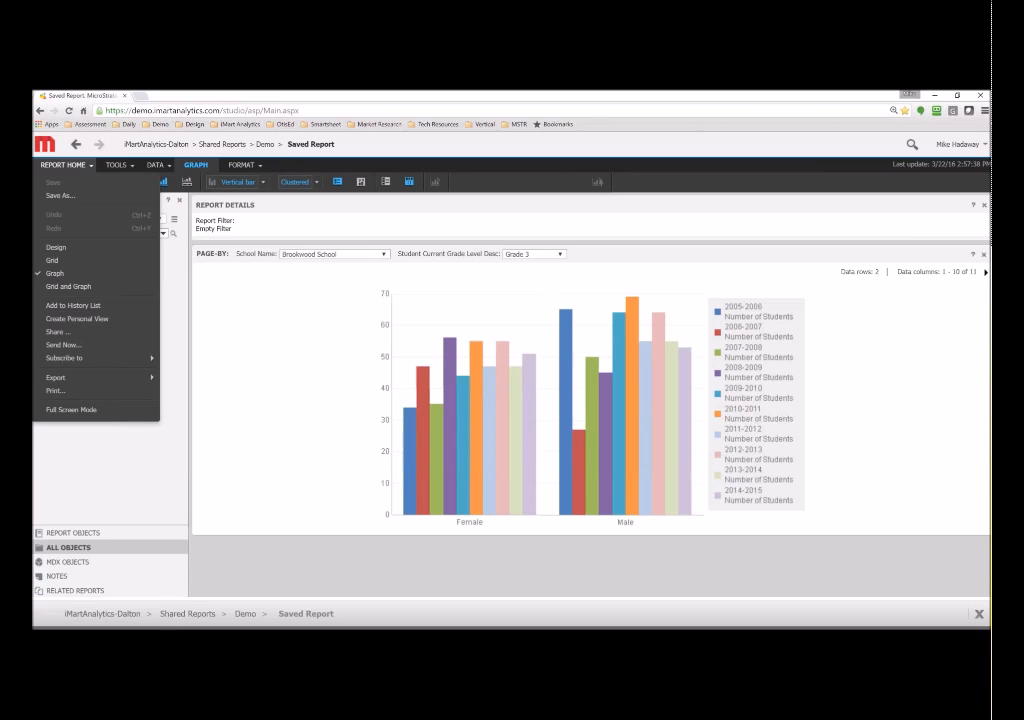
{"action": "left_click", "coordinate": [82, 354]}
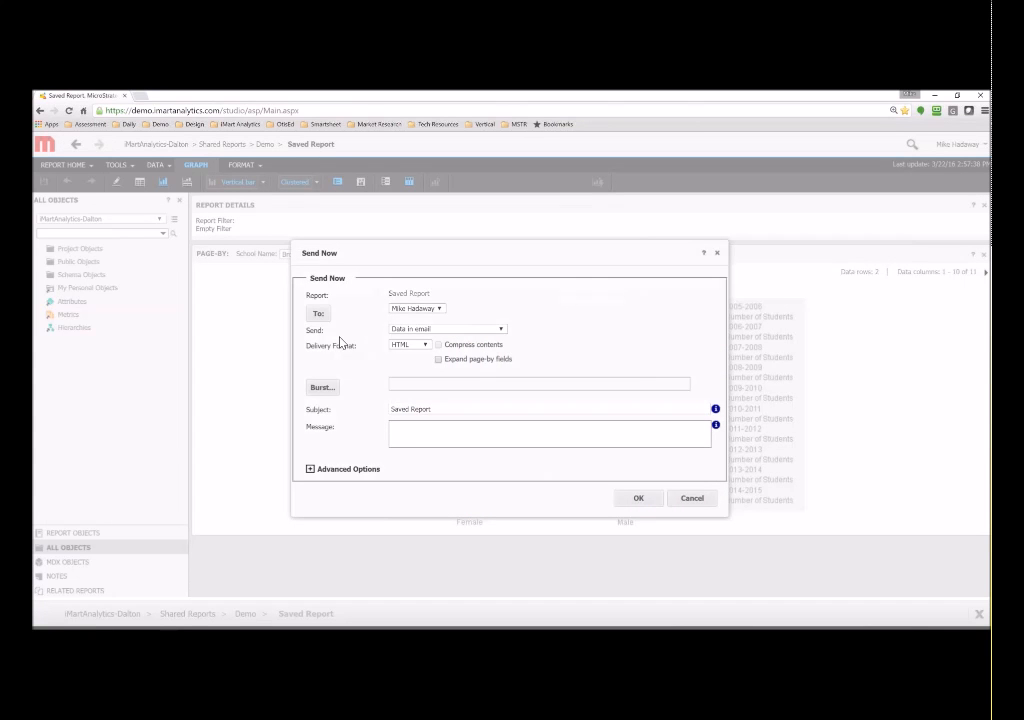
{"action": "left_click", "coordinate": [432, 310]}
{"action": "left_click", "coordinate": [432, 316]}
{"action": "left_click", "coordinate": [692, 499]}
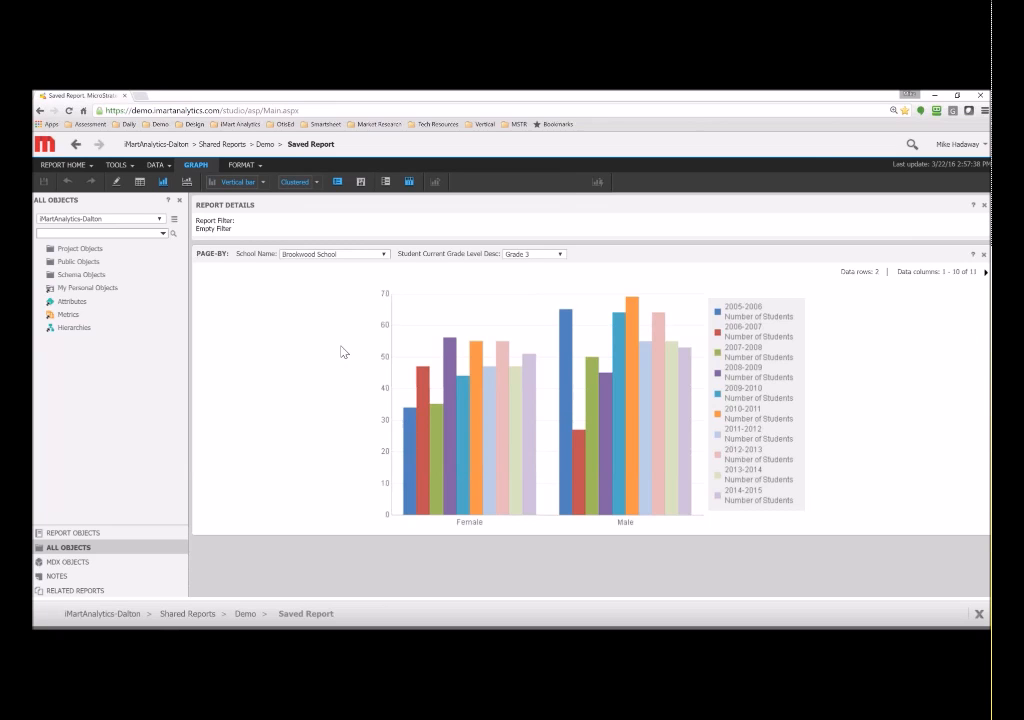
- Export to Excel with formatting, expanding all page-by fields onto separate sheets, then open the download
{"action": "left_click", "coordinate": [63, 164]}
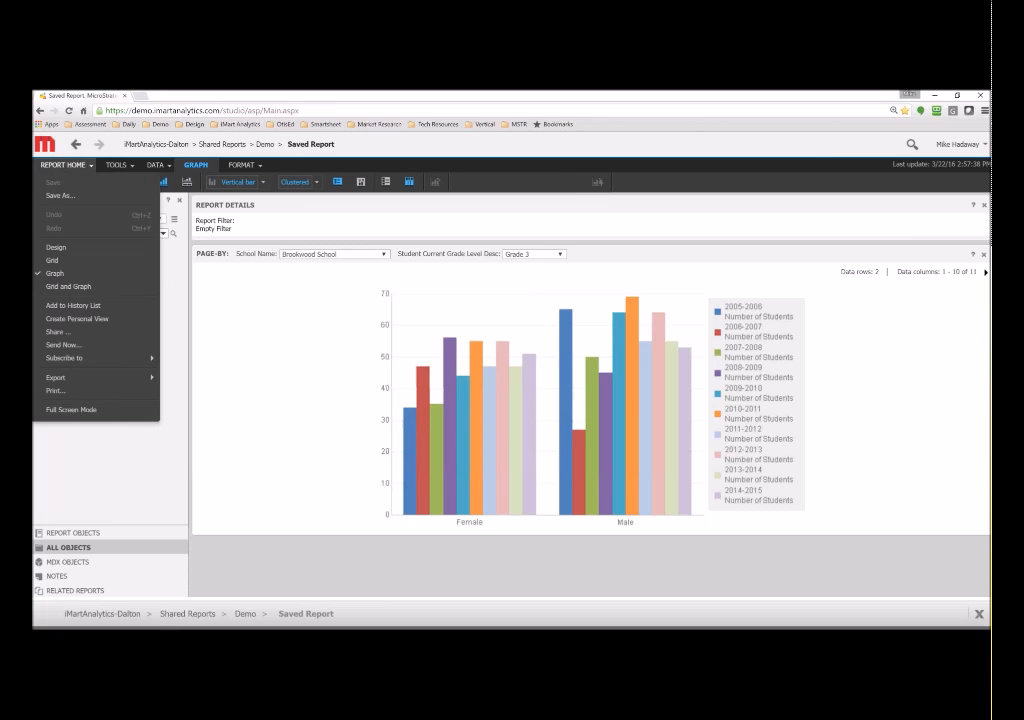
{"action": "mouse_move", "coordinate": [88, 379]}
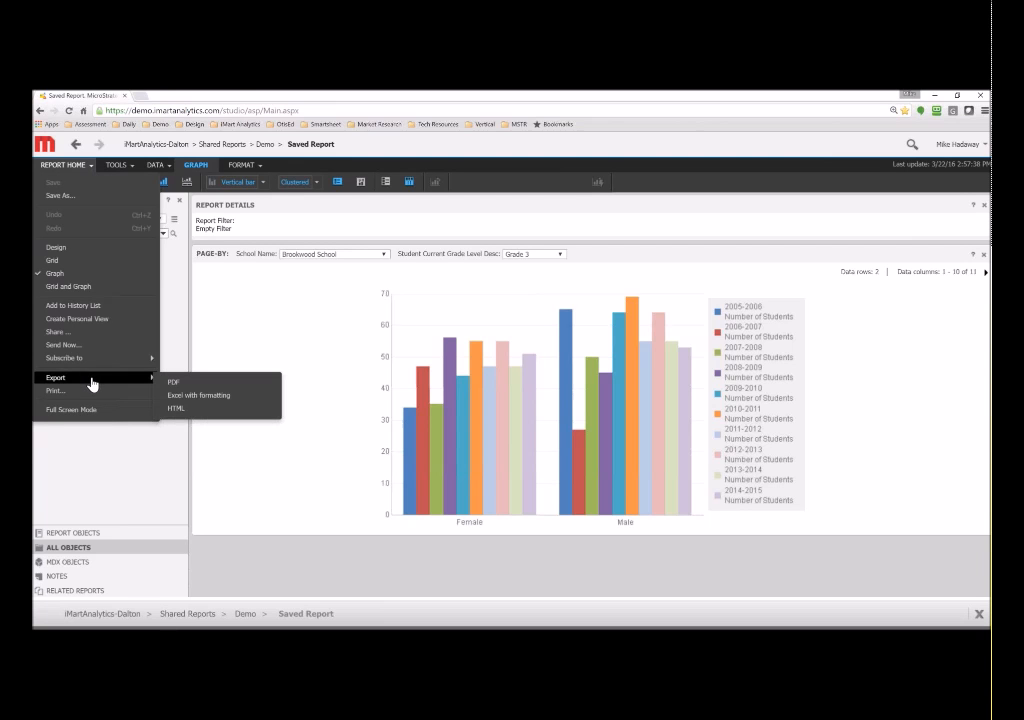
{"action": "left_click", "coordinate": [203, 396]}
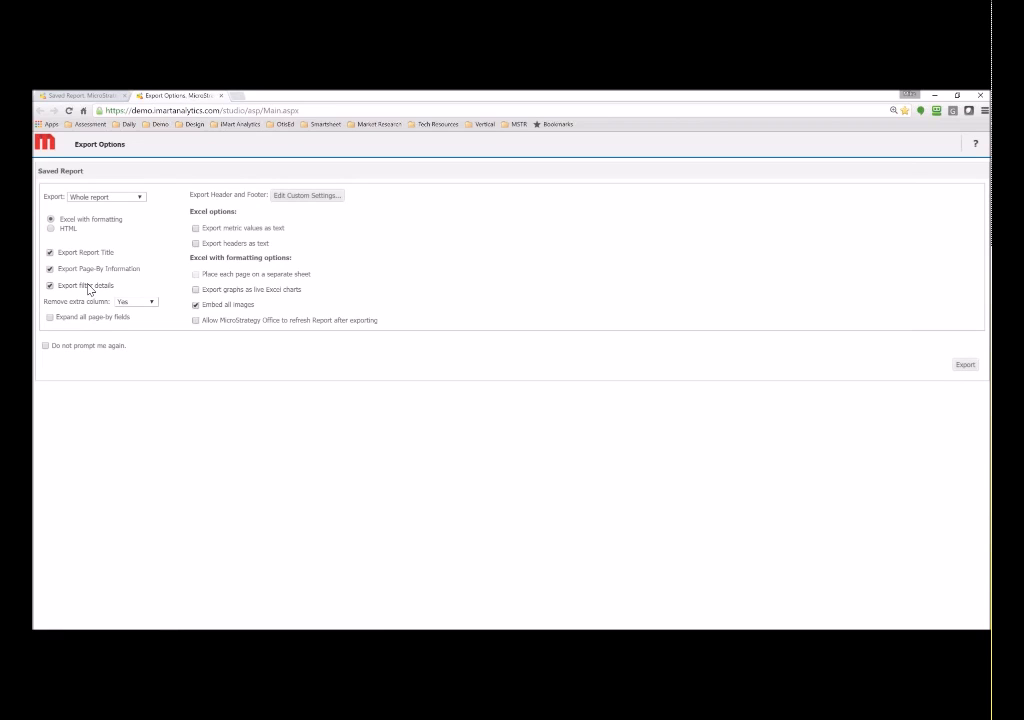
{"action": "left_click", "coordinate": [96, 316]}
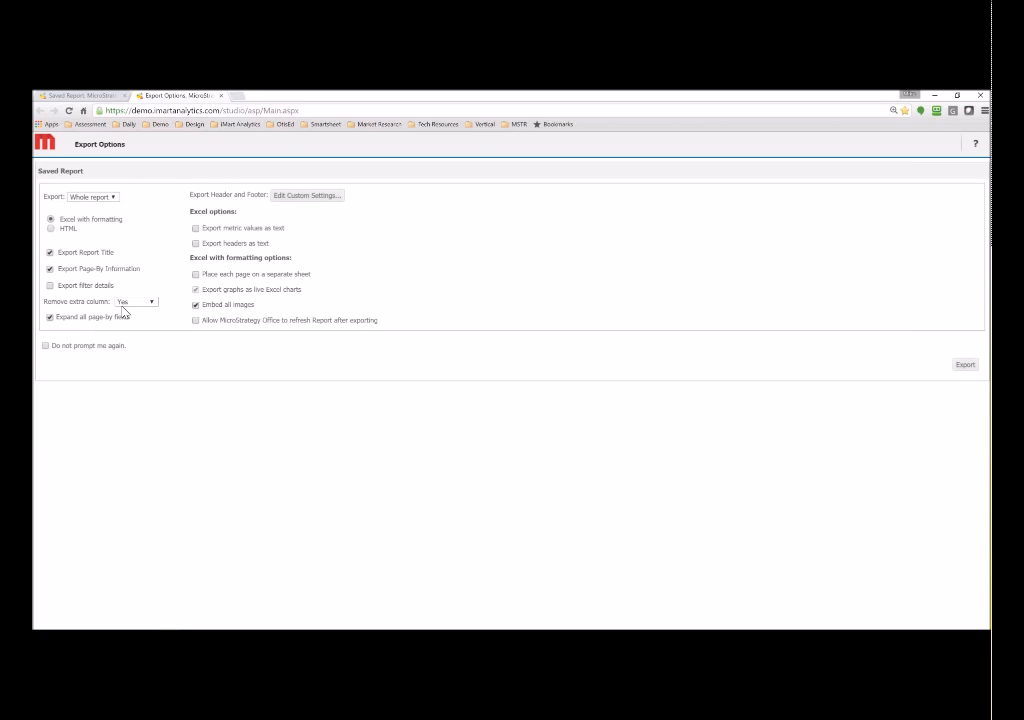
{"action": "left_click", "coordinate": [196, 275]}
{"action": "left_click", "coordinate": [966, 365]}
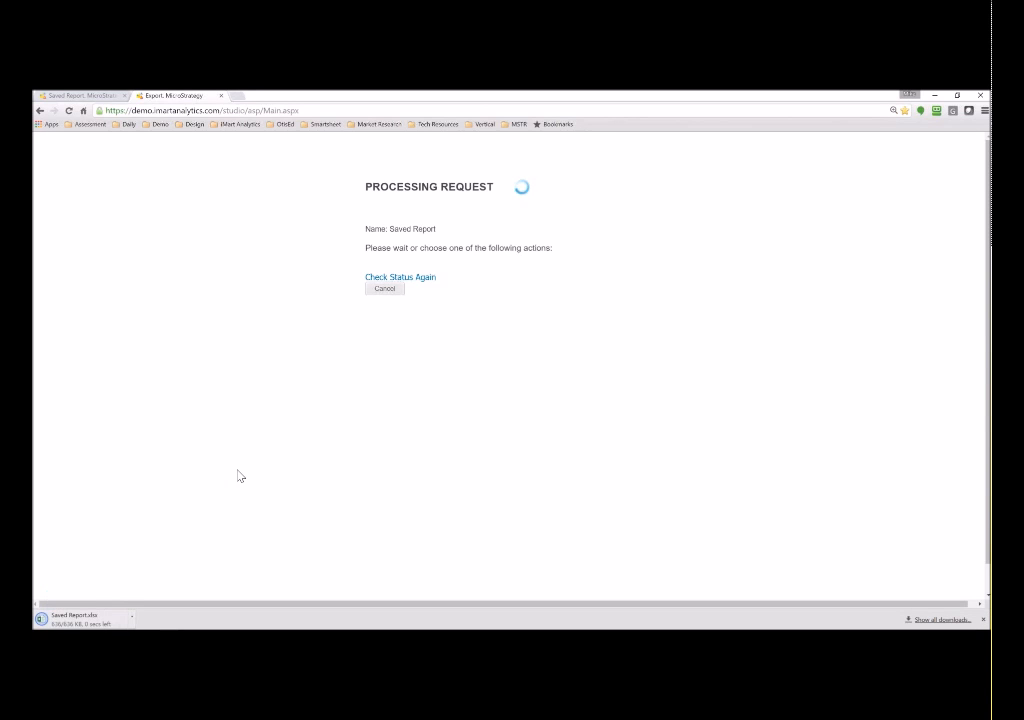
{"action": "left_click", "coordinate": [99, 620]}
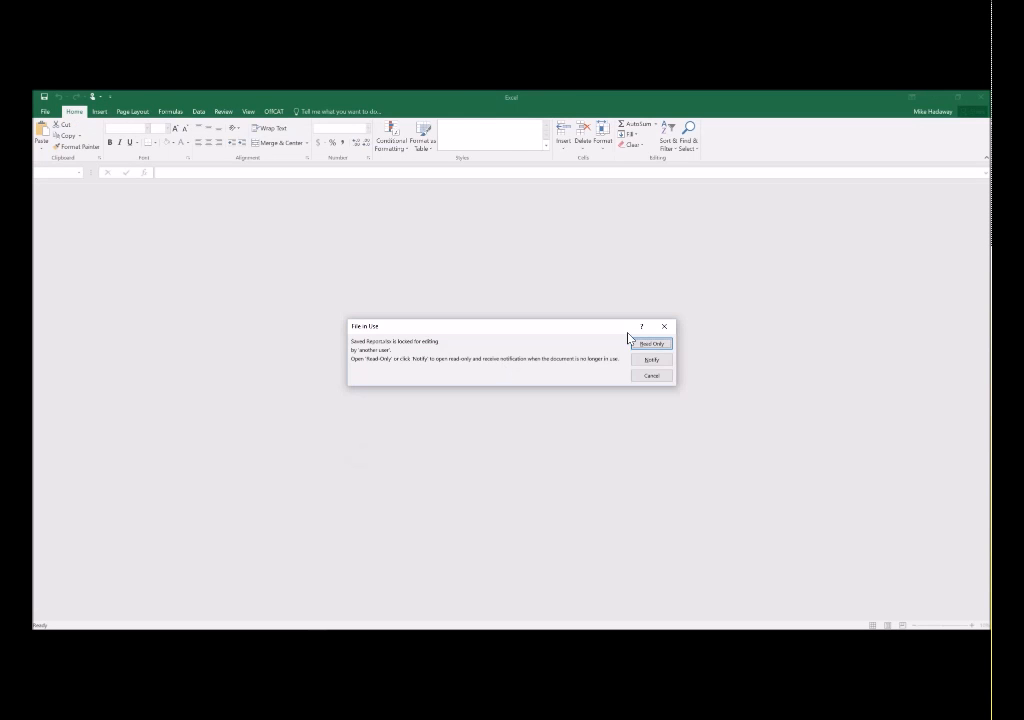
- Open Saved Report.xlsx read-only and step through the Blue Ridge and Brookwood grade sheets
{"action": "key", "text": "Return"}
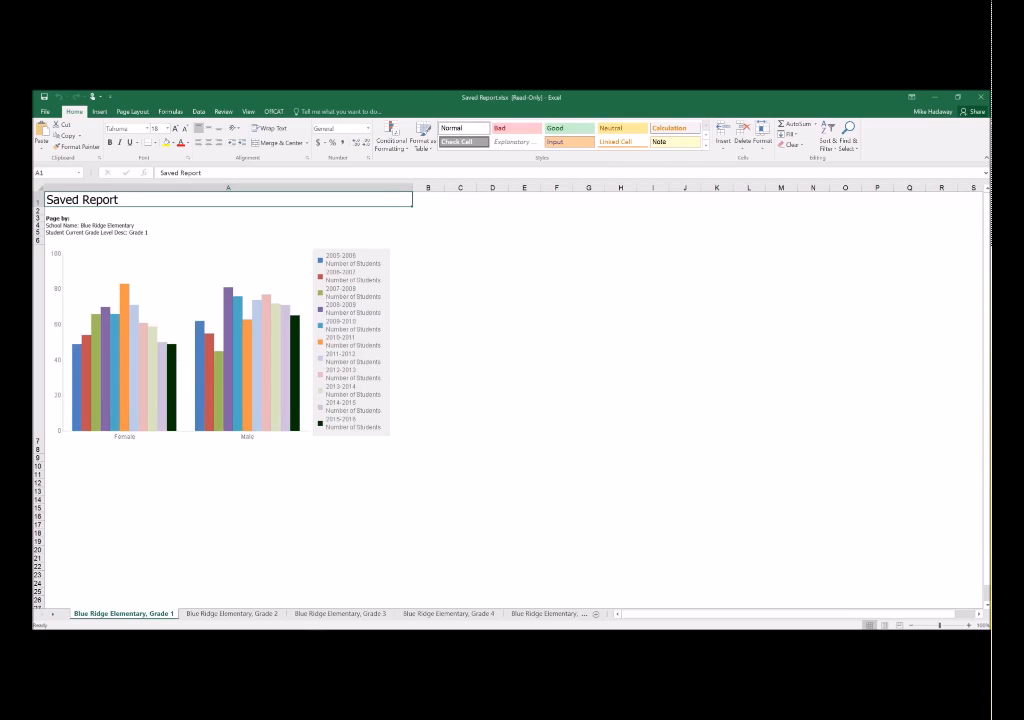
{"action": "left_click", "coordinate": [224, 614]}
{"action": "left_click", "coordinate": [330, 614]}
{"action": "left_click", "coordinate": [447, 614]}
{"action": "left_click", "coordinate": [540, 614]}
{"action": "left_click", "coordinate": [540, 614]}
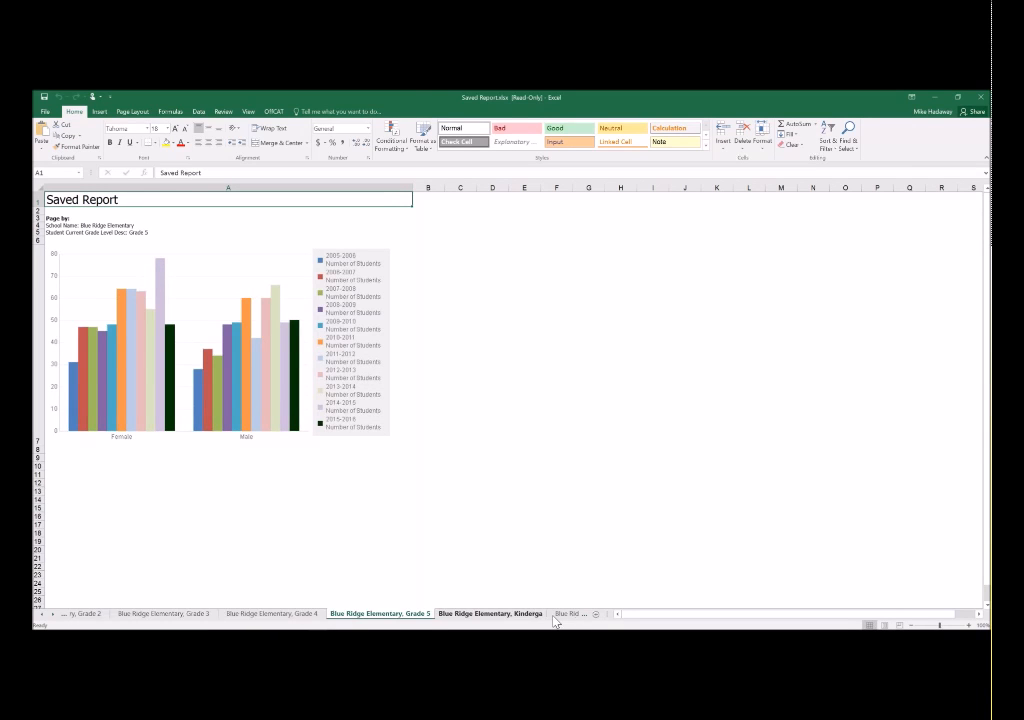
{"action": "left_click", "coordinate": [547, 614]}
{"action": "left_click", "coordinate": [565, 614]}
{"action": "left_click", "coordinate": [565, 614]}
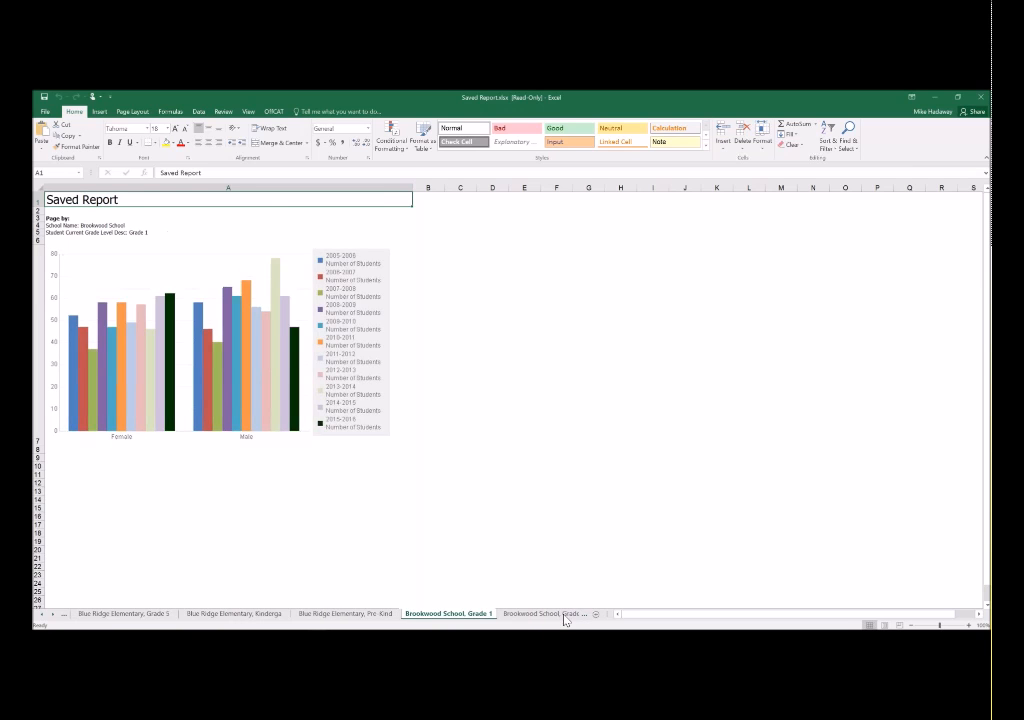
{"action": "left_click", "coordinate": [566, 614]}
{"action": "left_click", "coordinate": [561, 614]}
{"action": "left_click", "coordinate": [543, 614]}
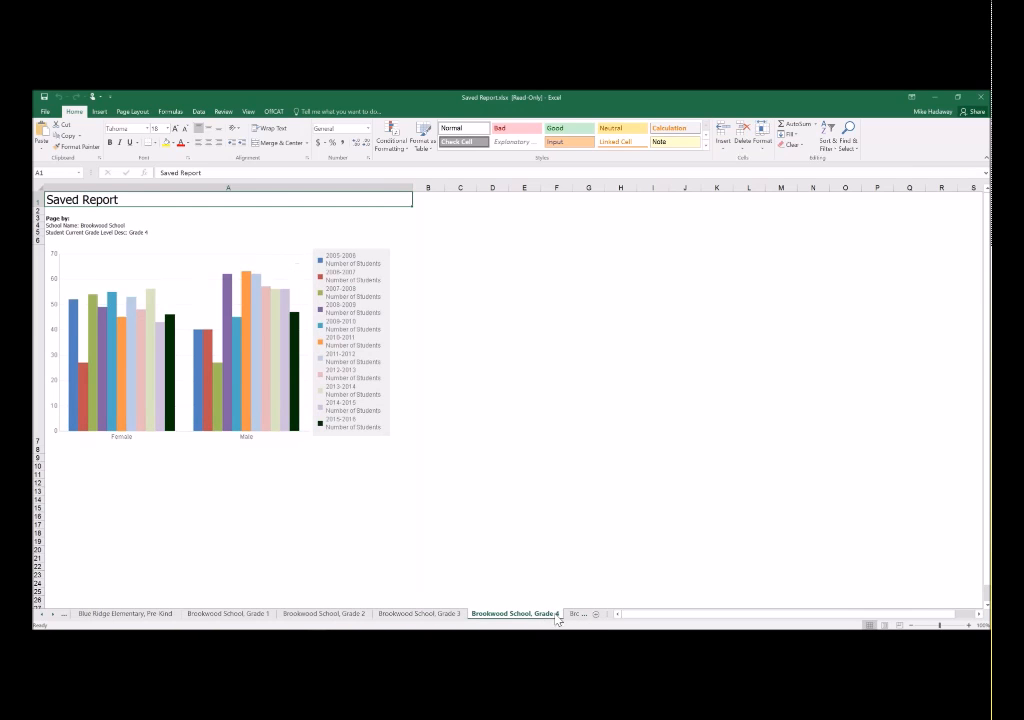
- Continue to the City Park School sheets, return to Blue Ridge Elementary Kindergarten, and close Excel
{"action": "left_click", "coordinate": [571, 614]}
{"action": "left_click", "coordinate": [570, 614]}
{"action": "left_click", "coordinate": [570, 614]}
{"action": "left_click", "coordinate": [505, 614]}
{"action": "left_click", "coordinate": [432, 614]}
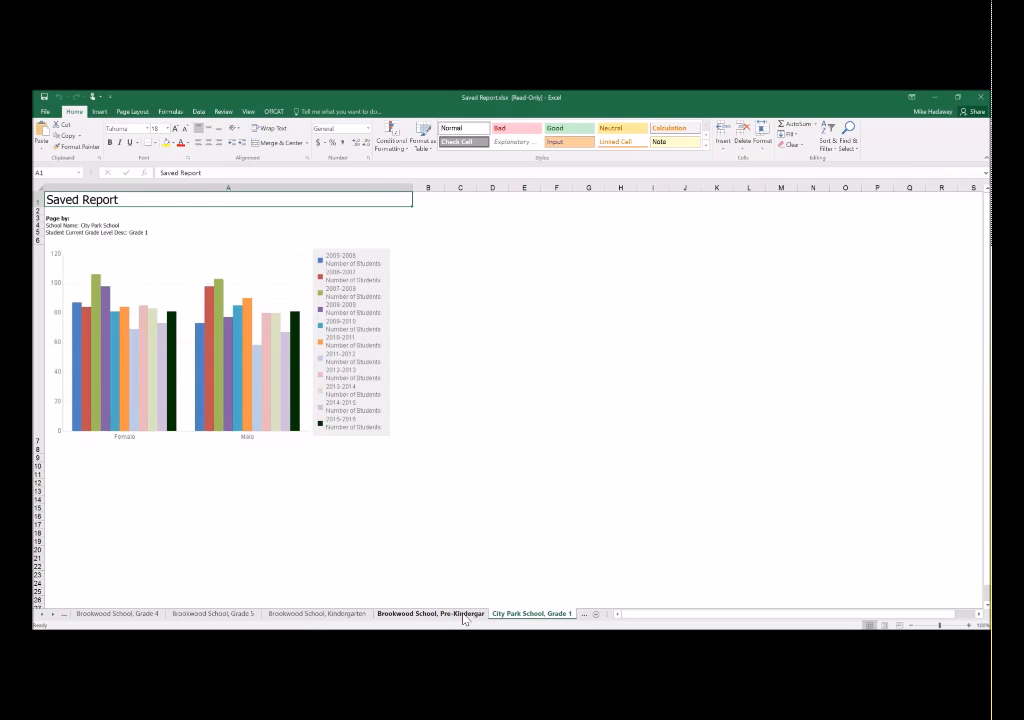
{"action": "left_click", "coordinate": [322, 614]}
{"action": "left_click", "coordinate": [212, 614]}
{"action": "left_click", "coordinate": [150, 614]}
{"action": "left_click", "coordinate": [42, 614]}
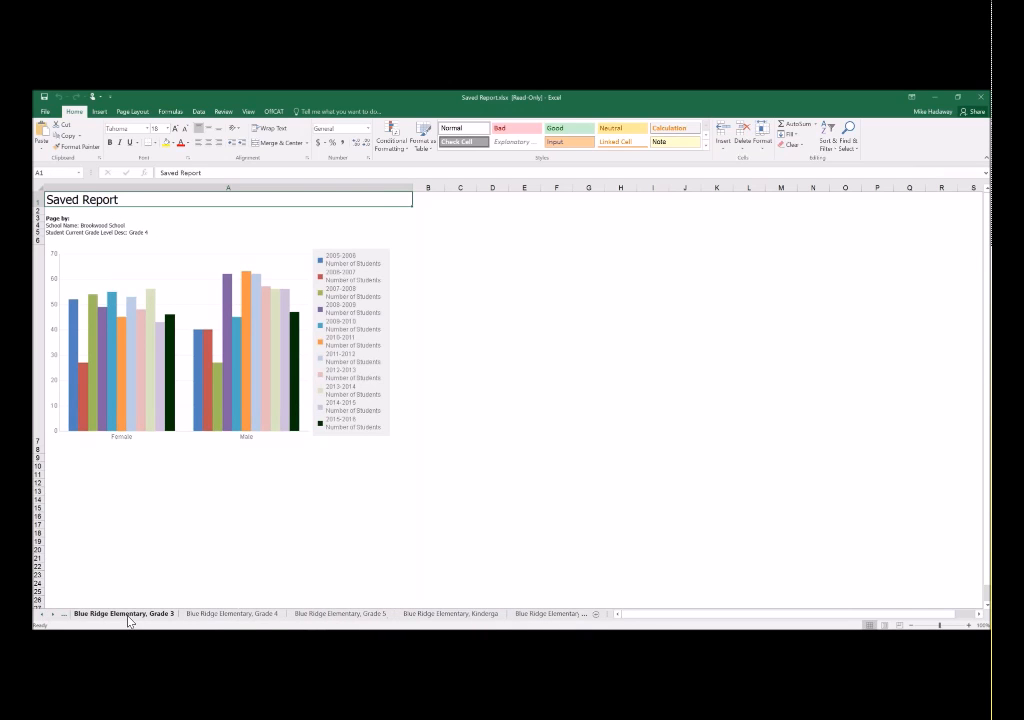
{"action": "left_click", "coordinate": [215, 614]}
{"action": "left_click", "coordinate": [430, 614]}
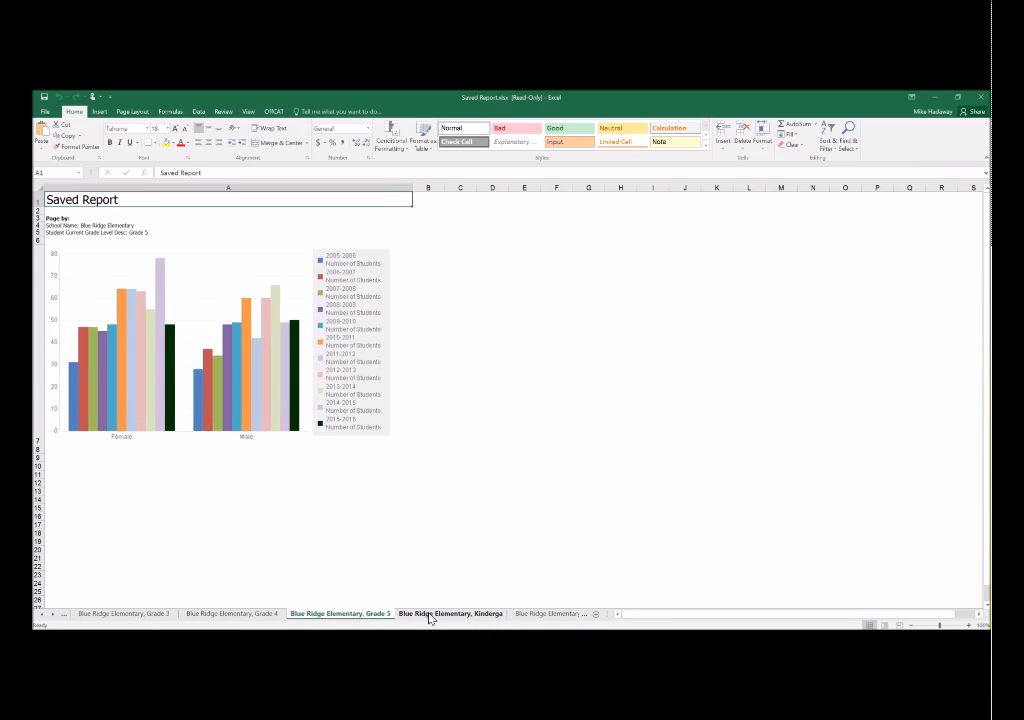
{"action": "left_click", "coordinate": [981, 97]}
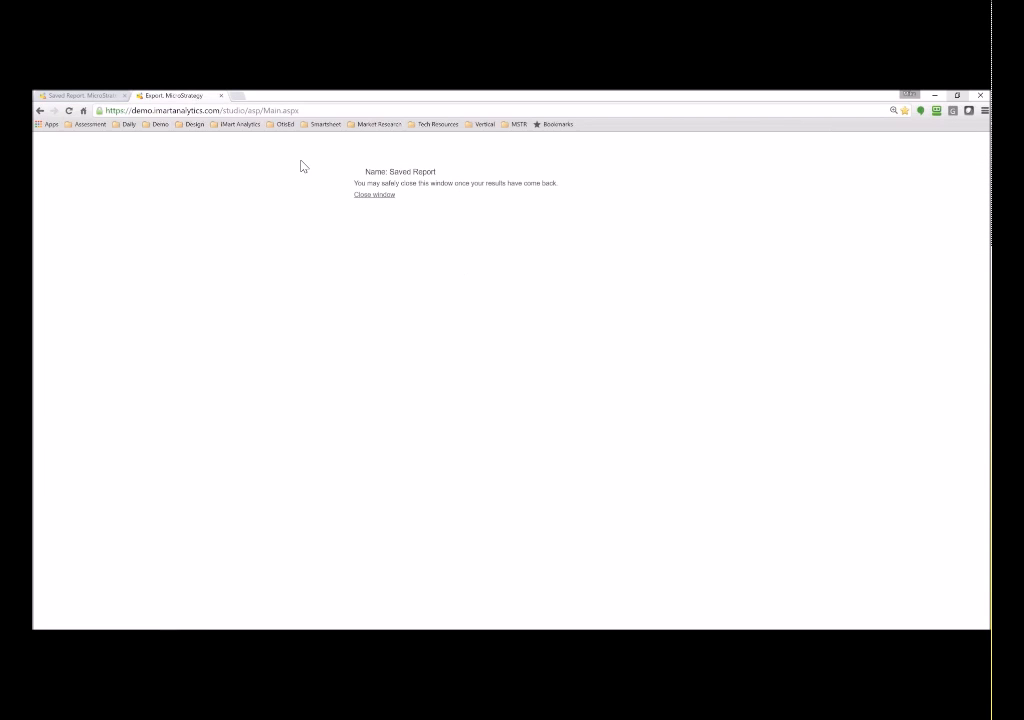
- Close the Export tab to get back to the Saved Report bar chart for Brookwood School, Grade 3
{"action": "left_click", "coordinate": [221, 95]}
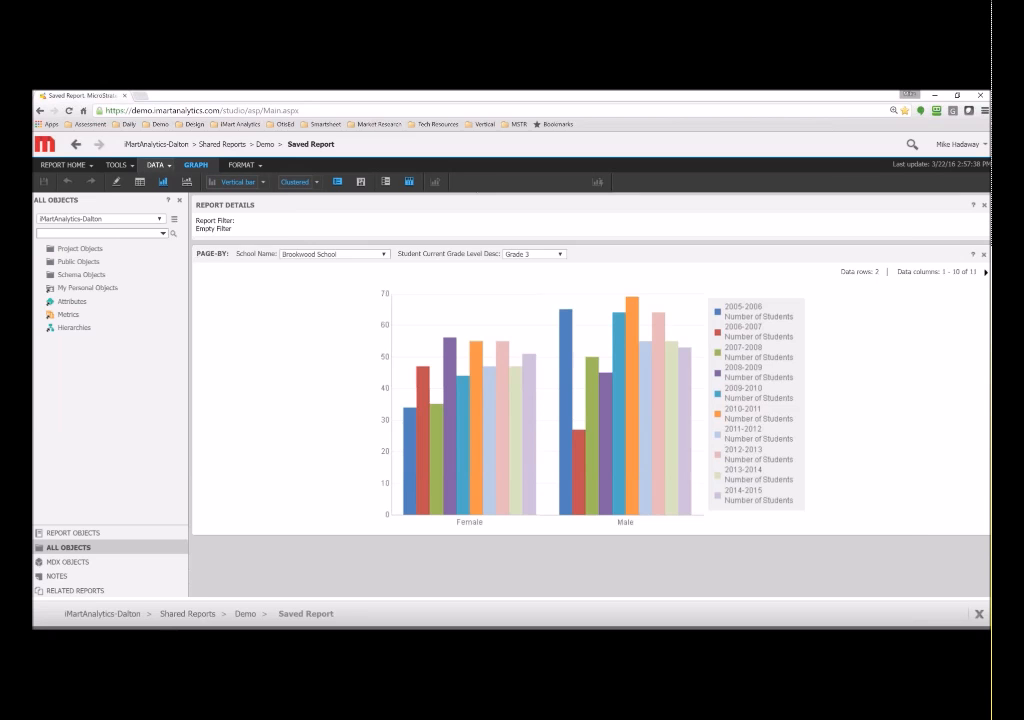
{"action": "left_click", "coordinate": [156, 165]}
- Return to the Shared Reports > Demo folder listing with Saved Report and the dashboards
{"action": "left_click", "coordinate": [66, 165]}
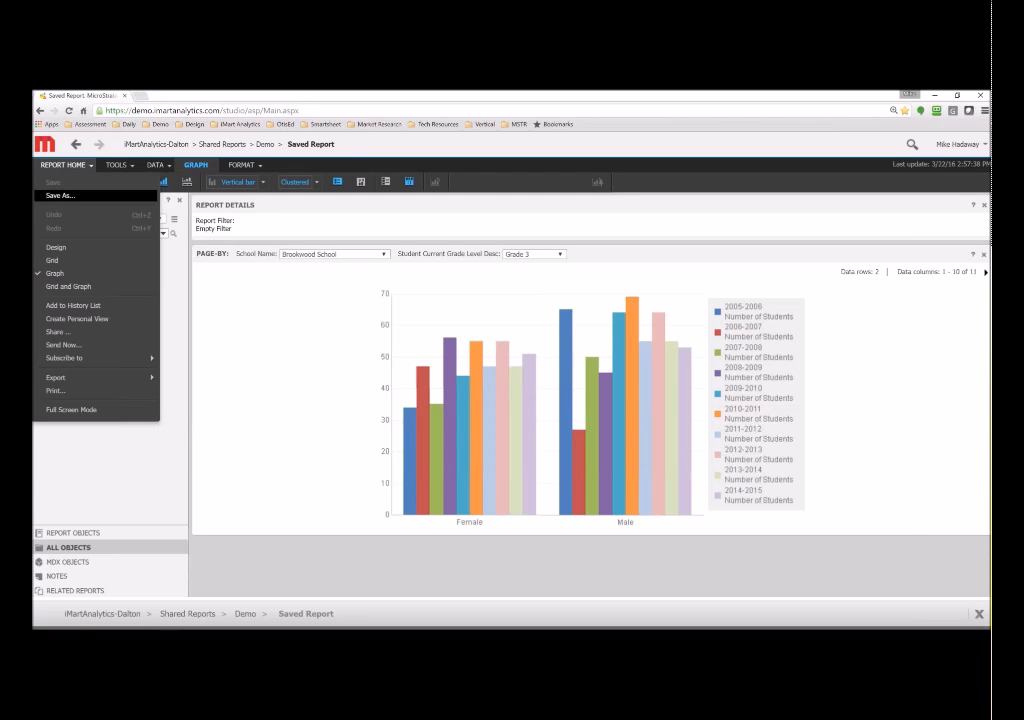
{"action": "left_click", "coordinate": [156, 165]}
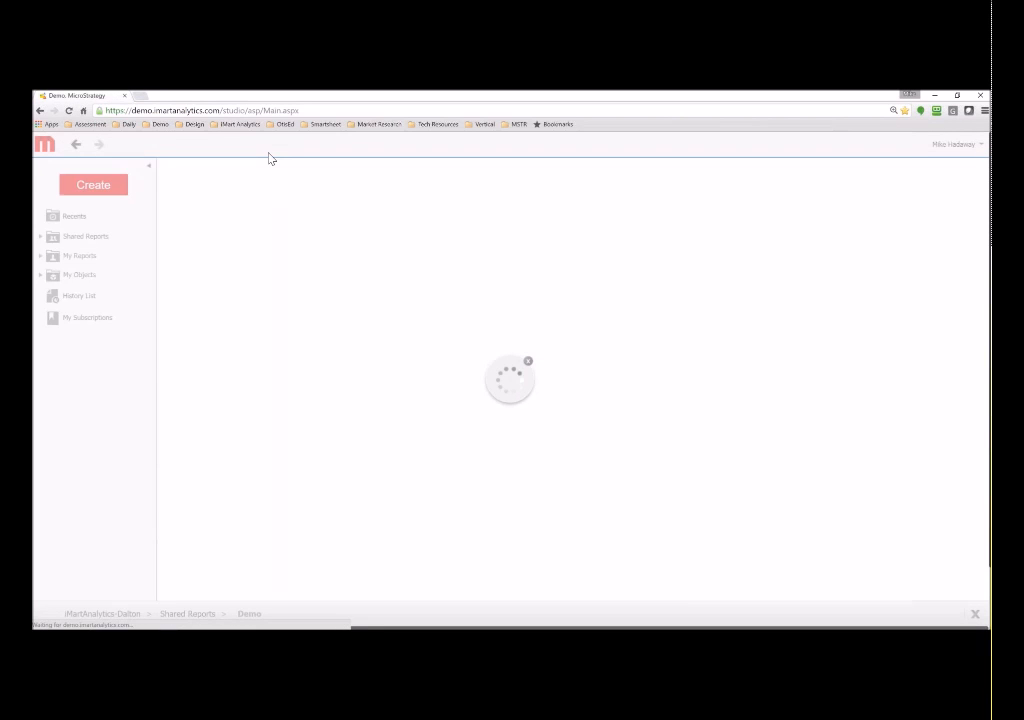
{"action": "scroll", "coordinate": [430, 405], "scroll_direction": "down", "scroll_amount": 1}
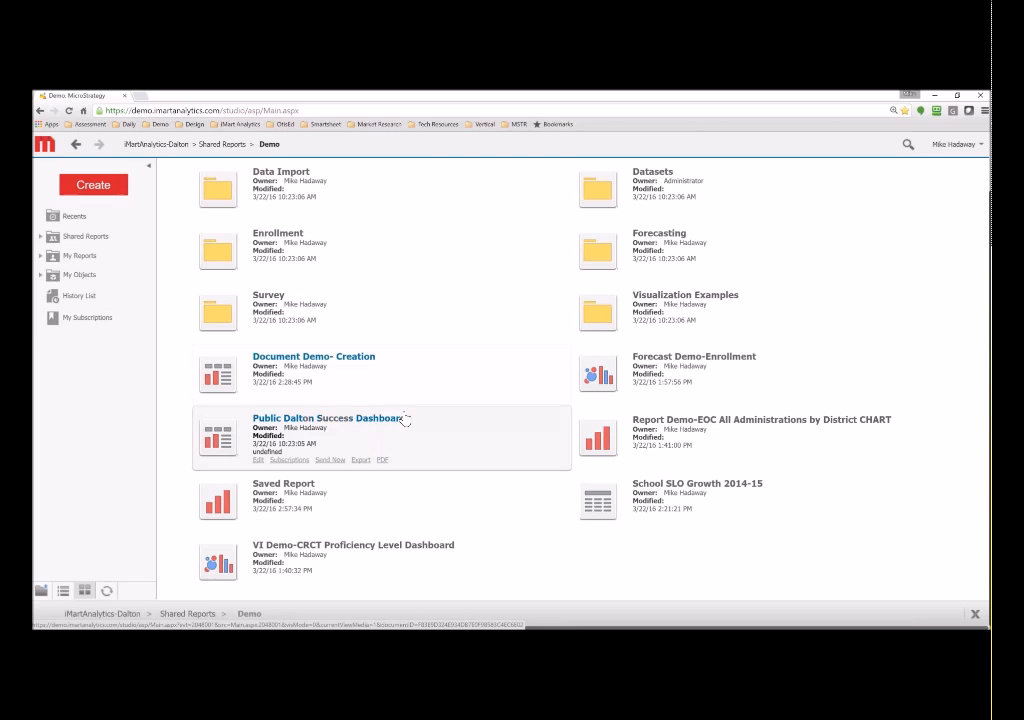
- Open the Public Dalton Success Dashboard and go through Connectedness to the Alumni Success view (93% persistence)
{"action": "left_click", "coordinate": [390, 424]}
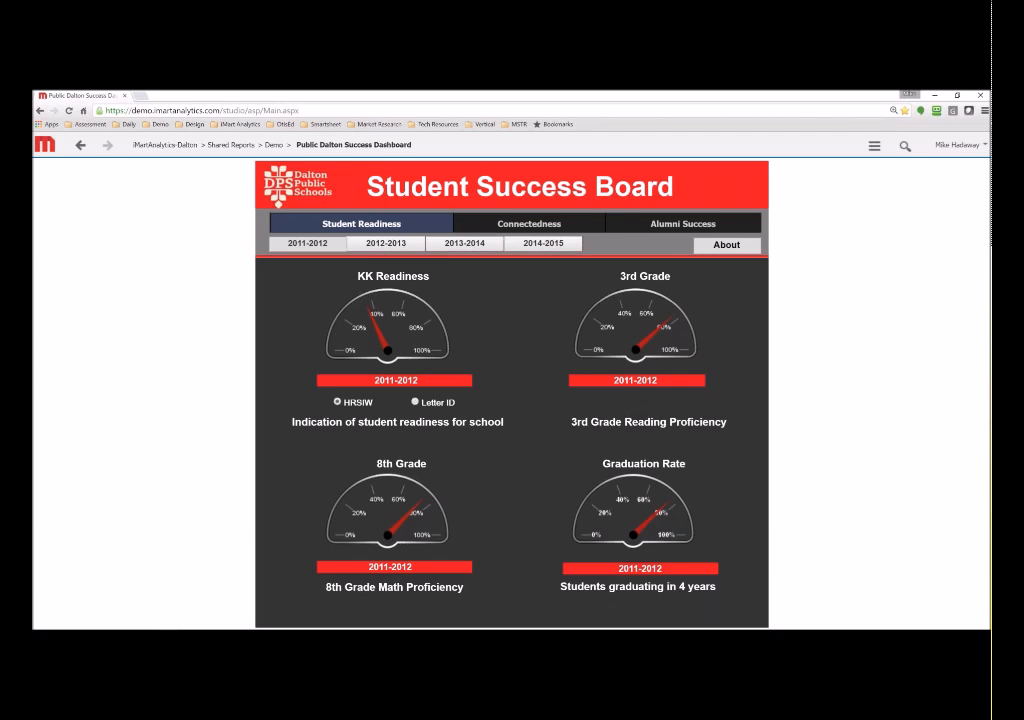
{"action": "left_click", "coordinate": [510, 224]}
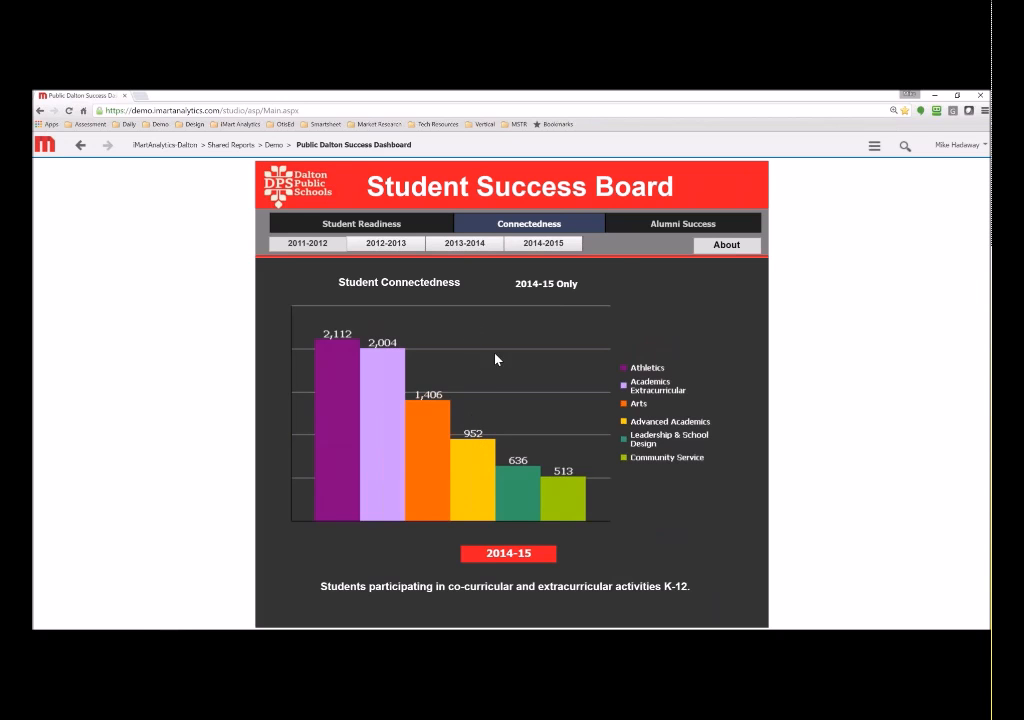
{"action": "left_click", "coordinate": [663, 226]}
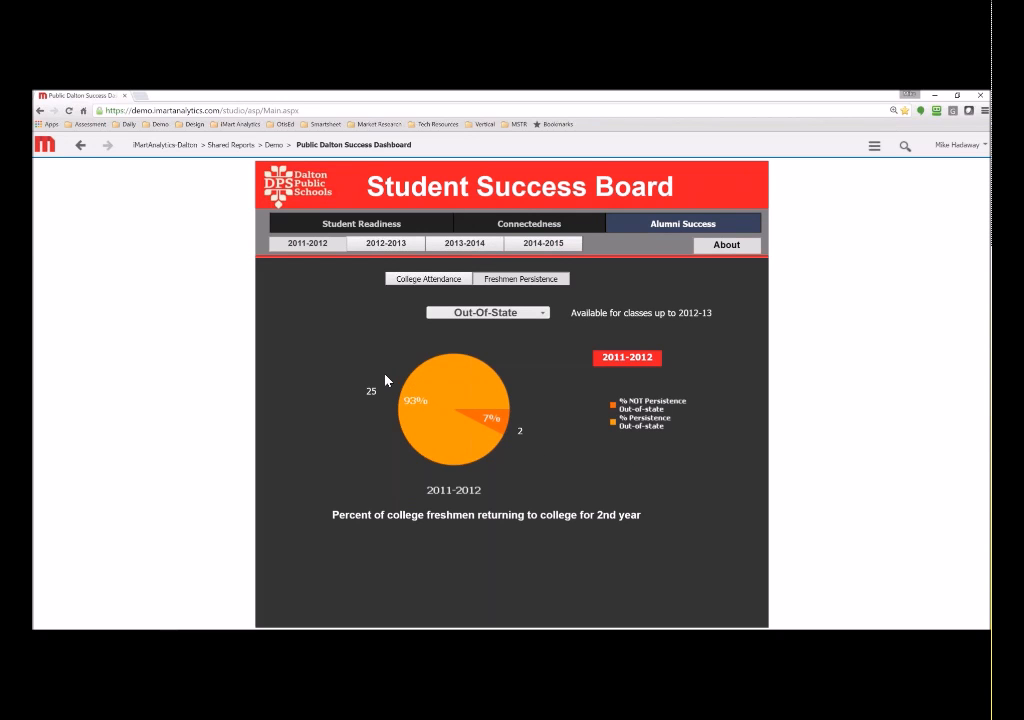
- Break the College Attendance chart down by In-State/Out-Of-State, 2-Year/4-Year, then Public/Private
{"action": "left_click", "coordinate": [428, 279]}
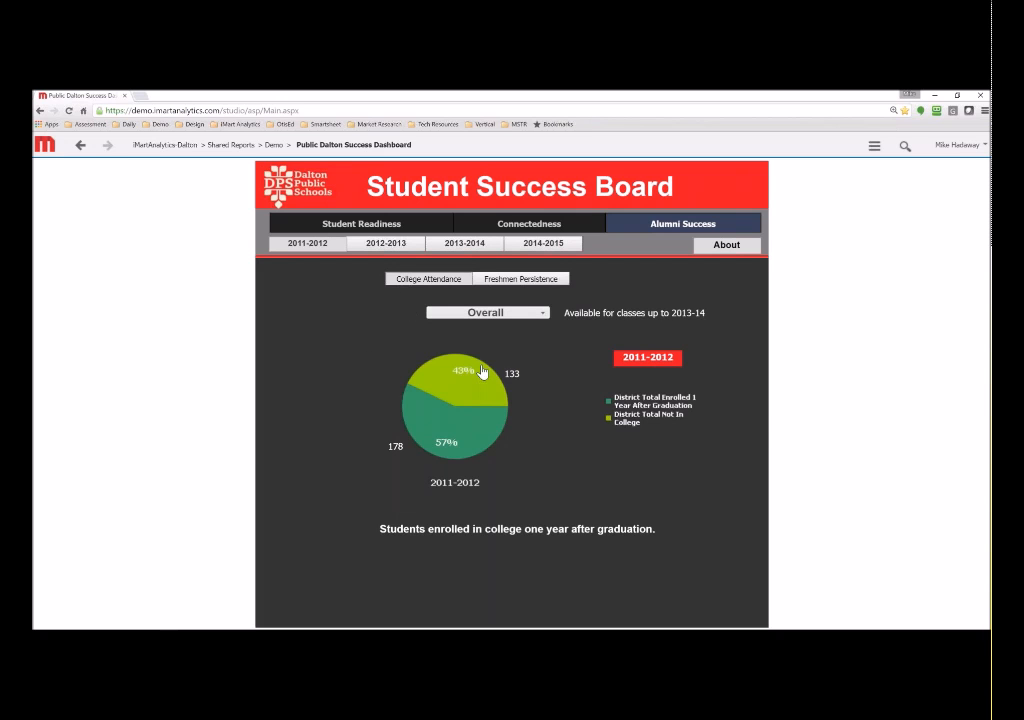
{"action": "left_click", "coordinate": [503, 318]}
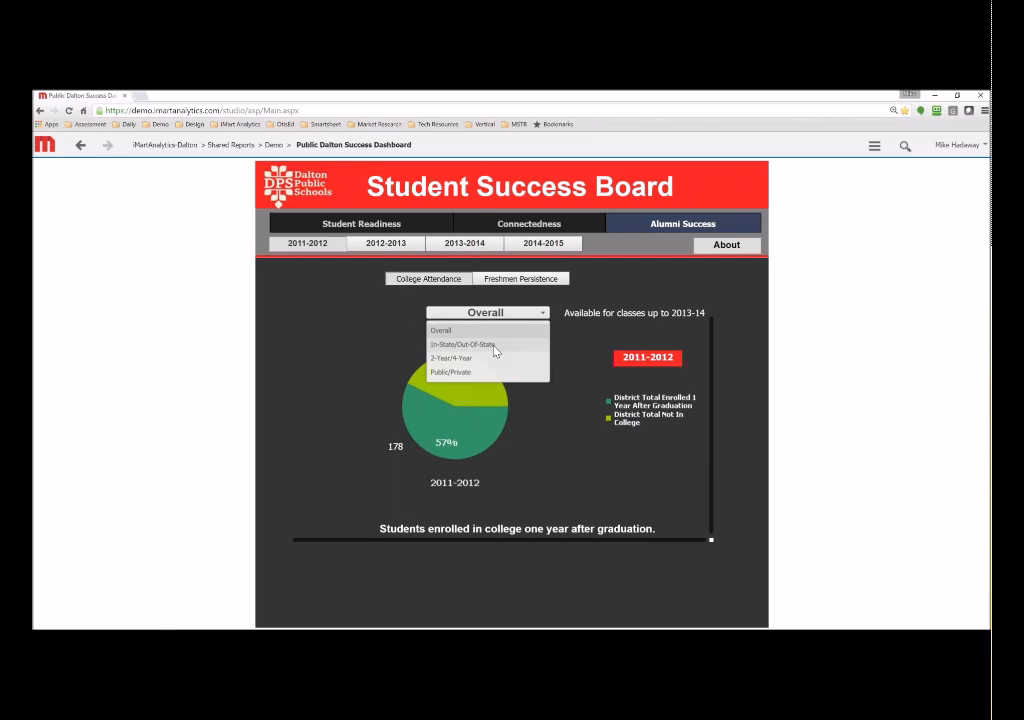
{"action": "left_click", "coordinate": [480, 346]}
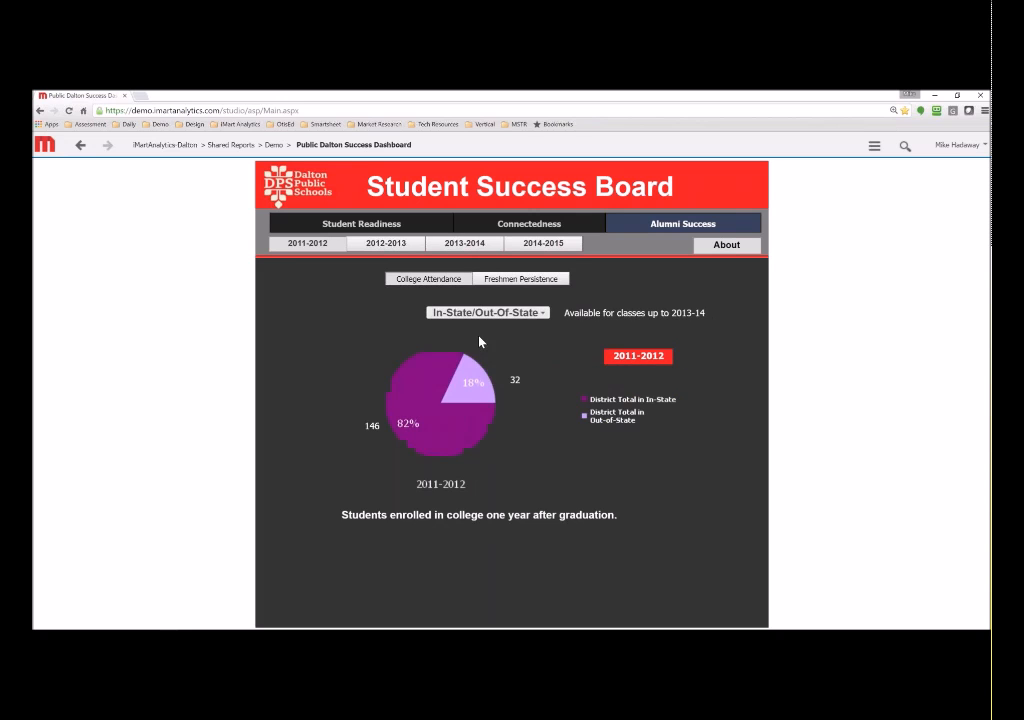
{"action": "left_click", "coordinate": [487, 314]}
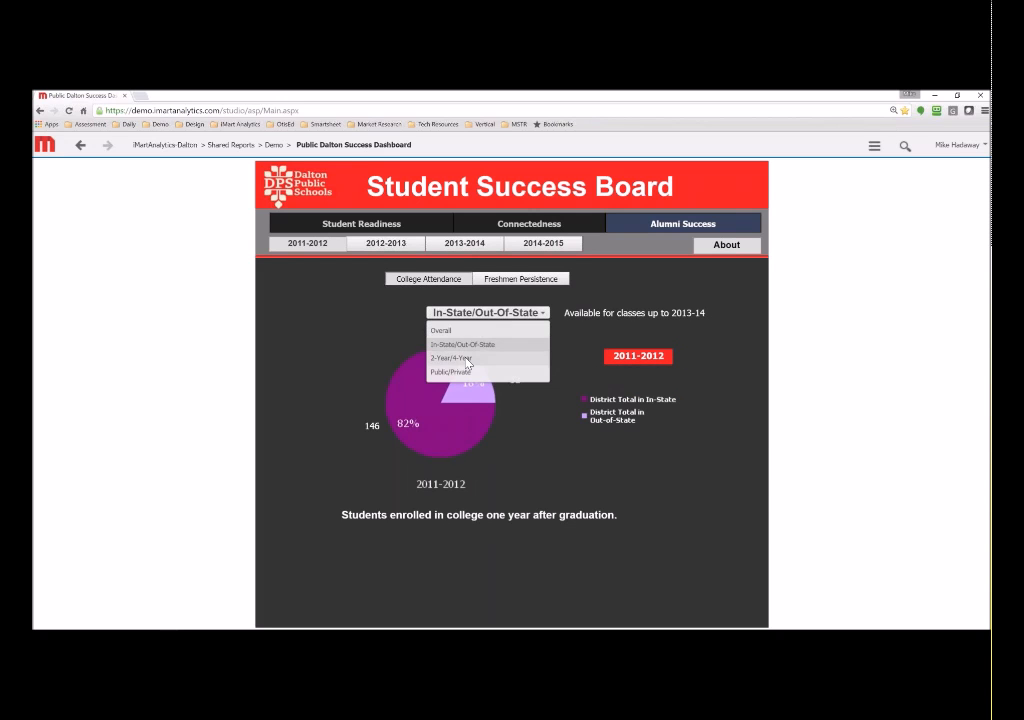
{"action": "left_click", "coordinate": [467, 357]}
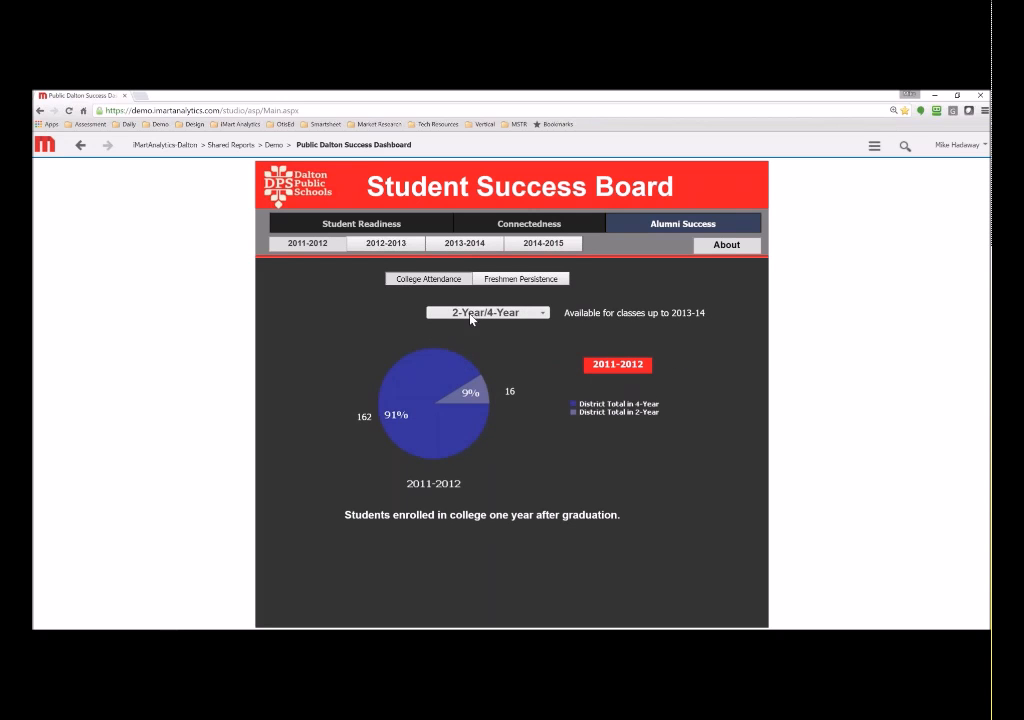
{"action": "left_click", "coordinate": [473, 313]}
{"action": "left_click", "coordinate": [464, 370]}
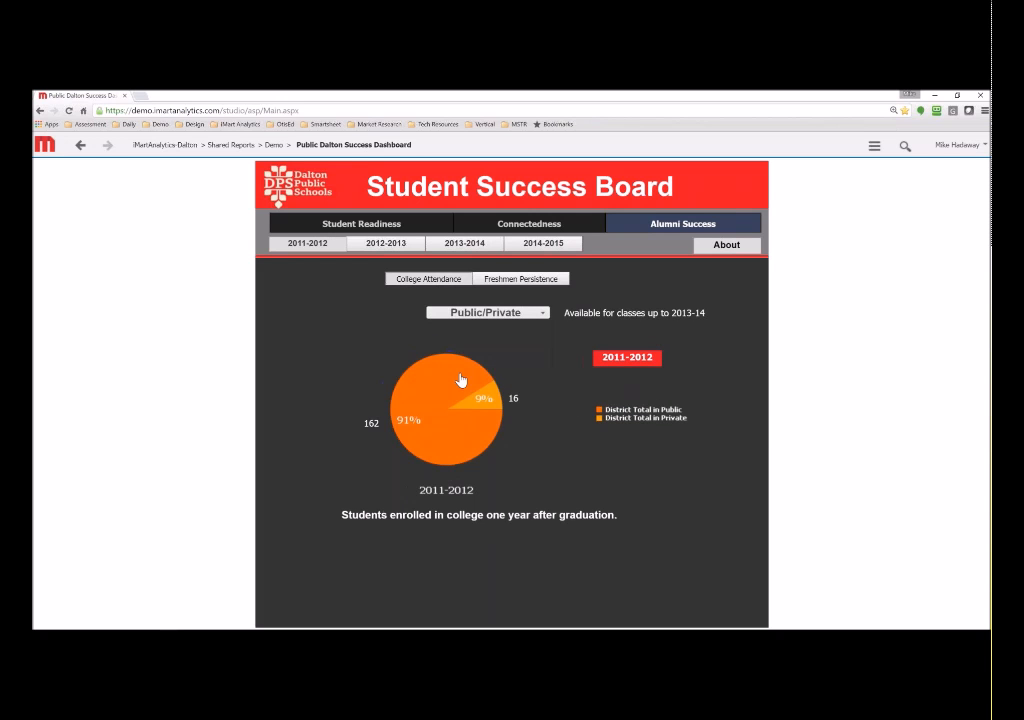
- Show Freshmen Persistence for 2-Year, 4-Year, Public, Private, In-State, then Overall (90%)
{"action": "mouse_move", "coordinate": [459, 378]}
{"action": "left_click", "coordinate": [515, 279]}
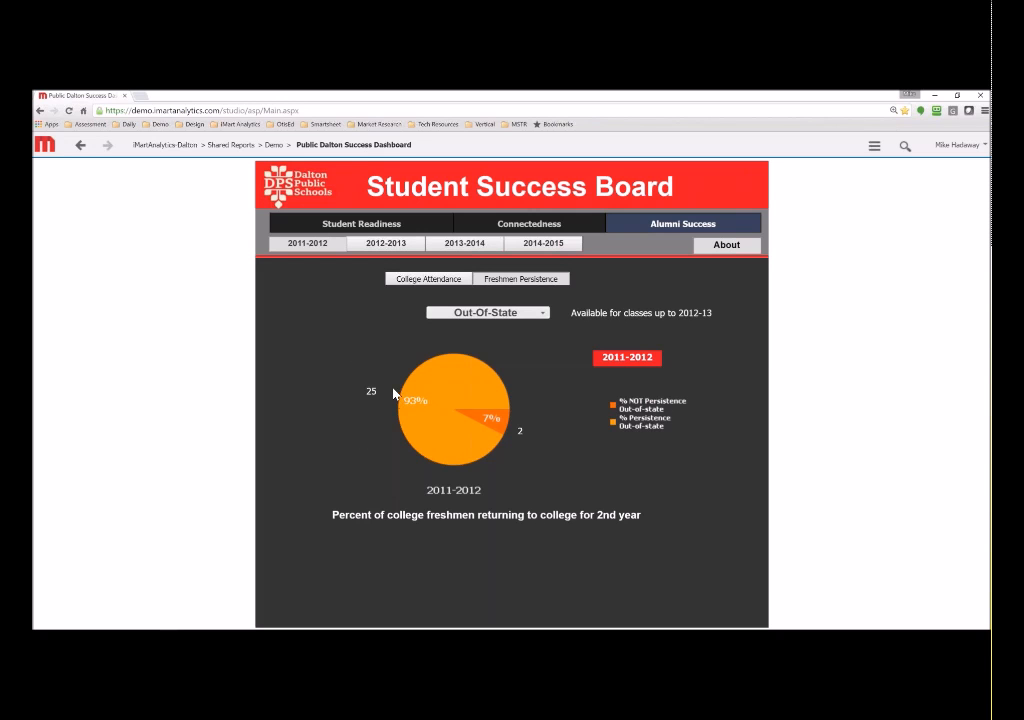
{"action": "left_click", "coordinate": [480, 313]}
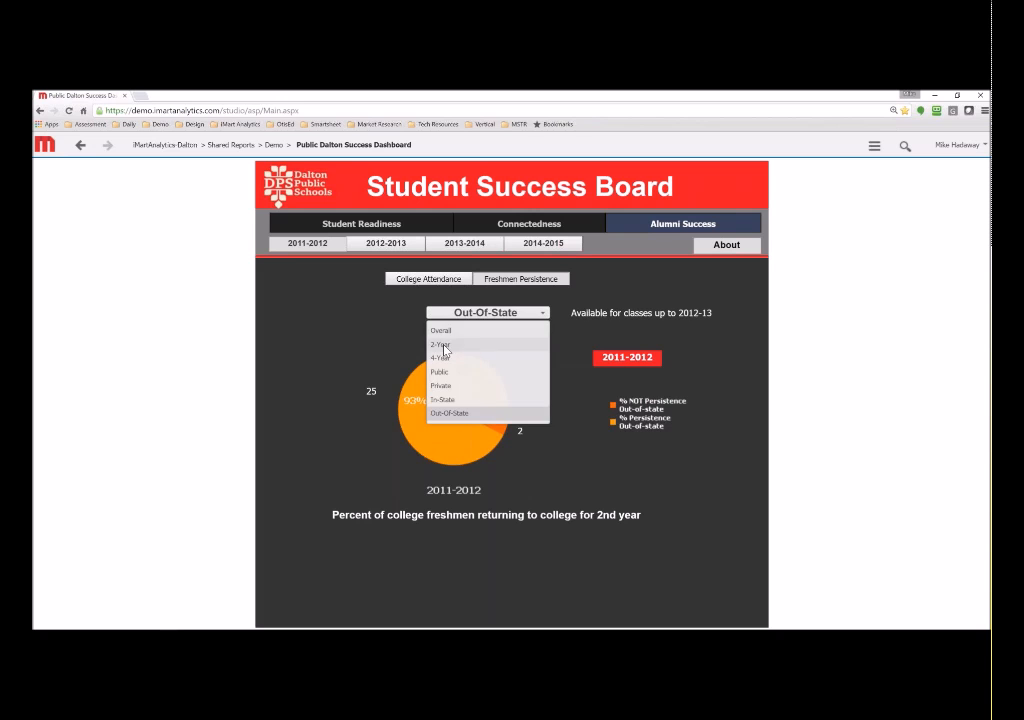
{"action": "left_click", "coordinate": [447, 347]}
{"action": "left_click", "coordinate": [468, 316]}
{"action": "left_click", "coordinate": [445, 359]}
{"action": "left_click", "coordinate": [483, 316]}
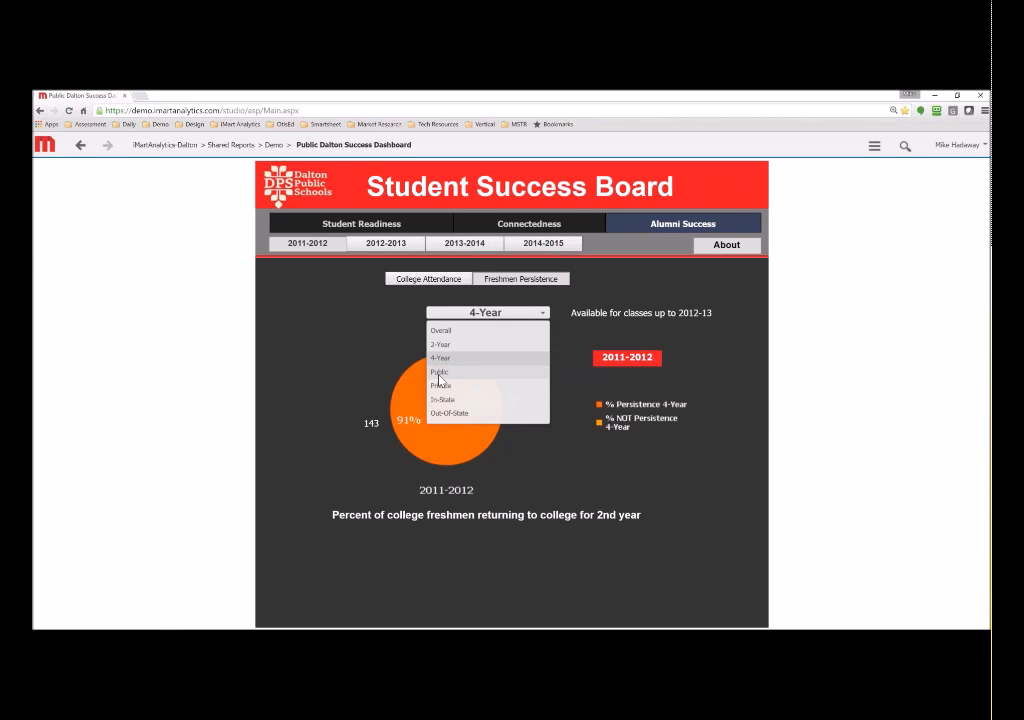
{"action": "left_click", "coordinate": [440, 372]}
{"action": "left_click", "coordinate": [475, 314]}
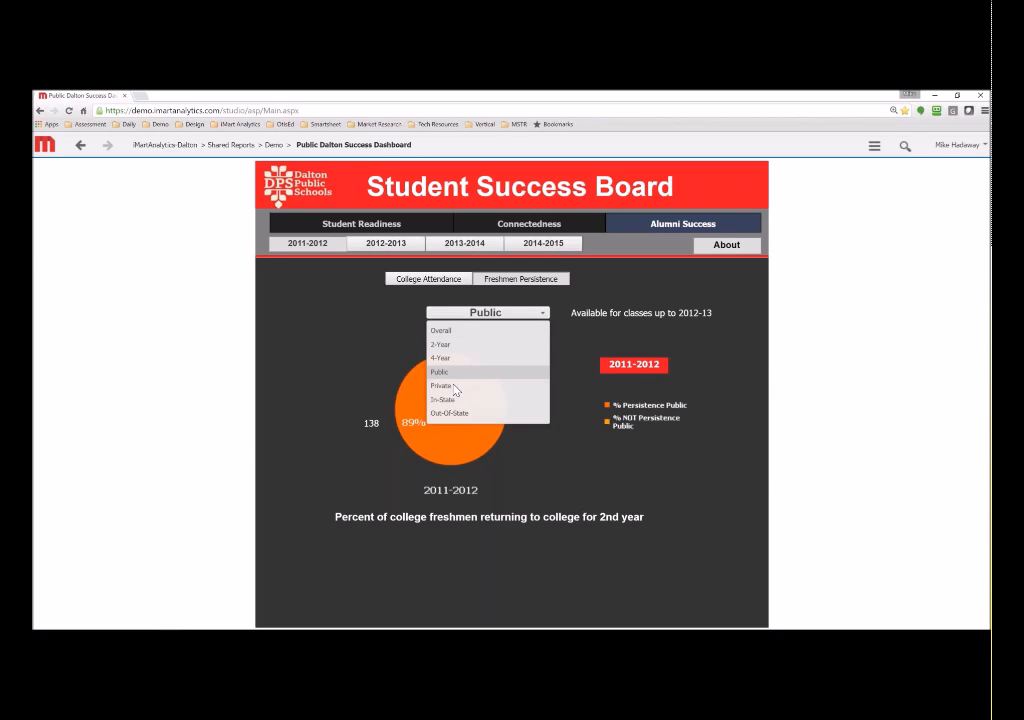
{"action": "left_click", "coordinate": [452, 387]}
{"action": "left_click", "coordinate": [479, 313]}
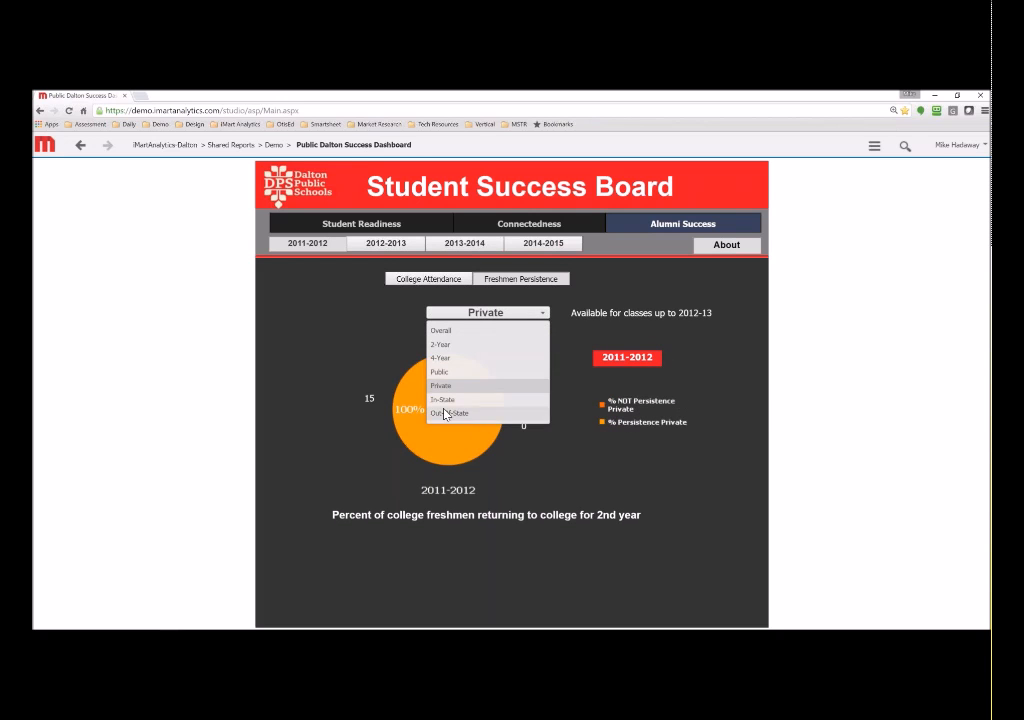
{"action": "left_click", "coordinate": [443, 402]}
{"action": "left_click", "coordinate": [480, 313]}
{"action": "left_click", "coordinate": [443, 333]}
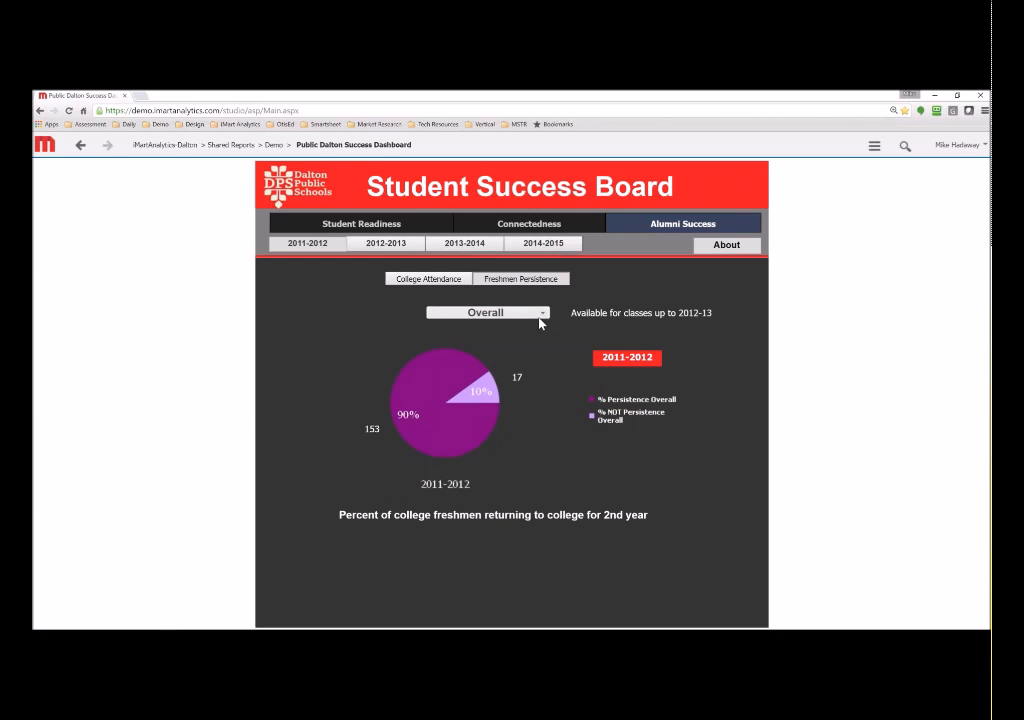
{"action": "mouse_move", "coordinate": [483, 382]}
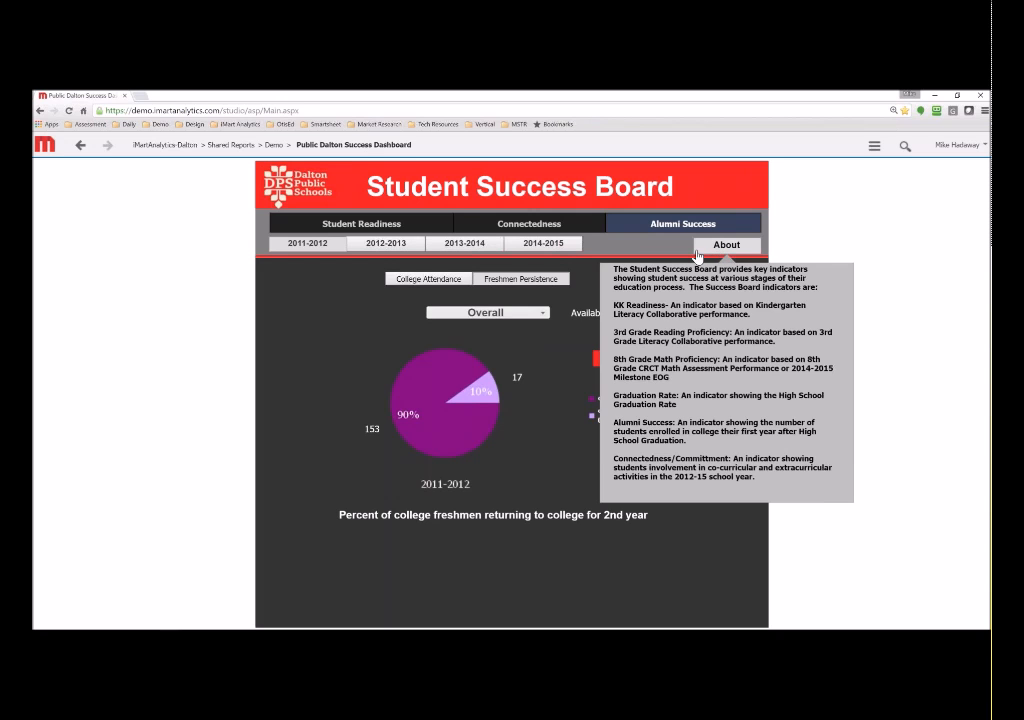
- Go back to the Demo folder and open the Document Demo- Creation document
{"action": "left_click", "coordinate": [273, 146]}
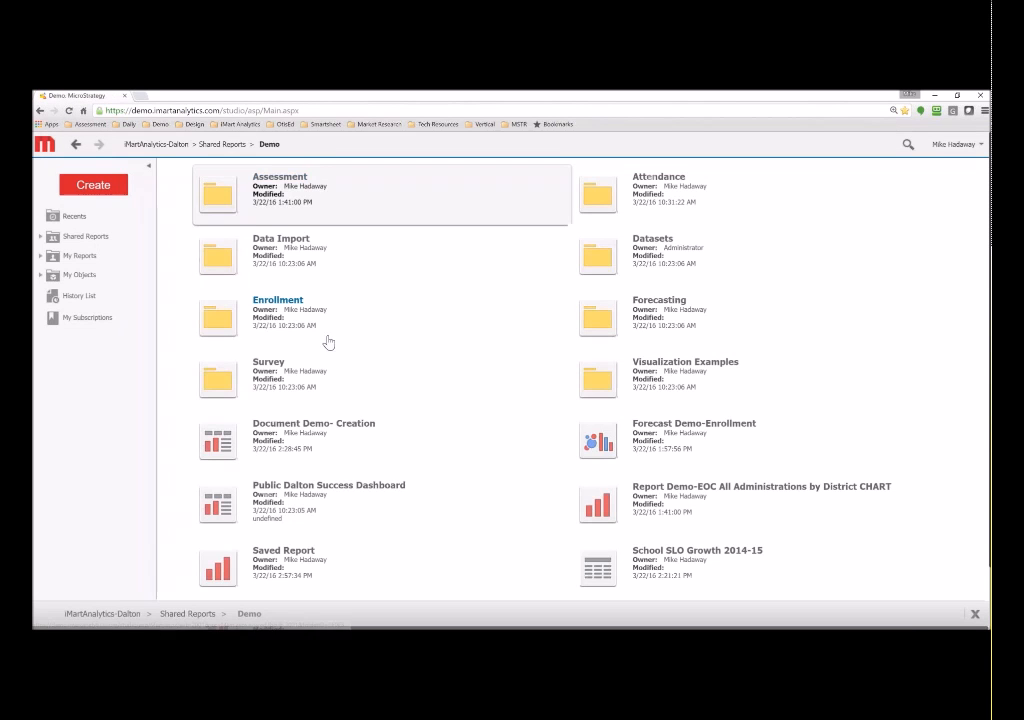
{"action": "mouse_move", "coordinate": [490, 463]}
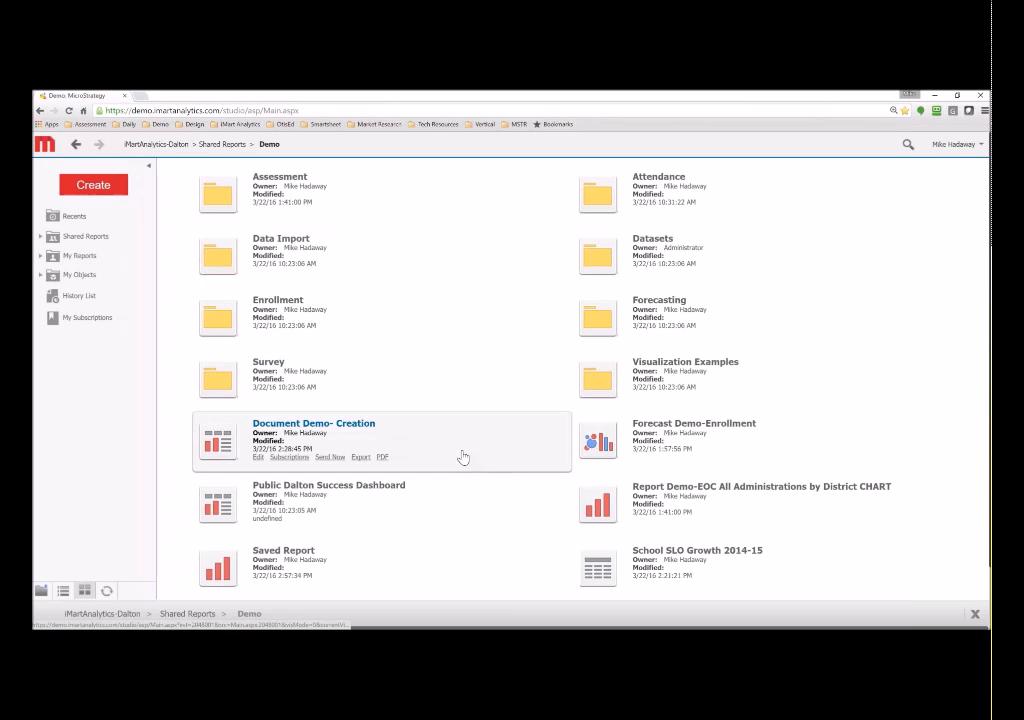
{"action": "left_click", "coordinate": [355, 425]}
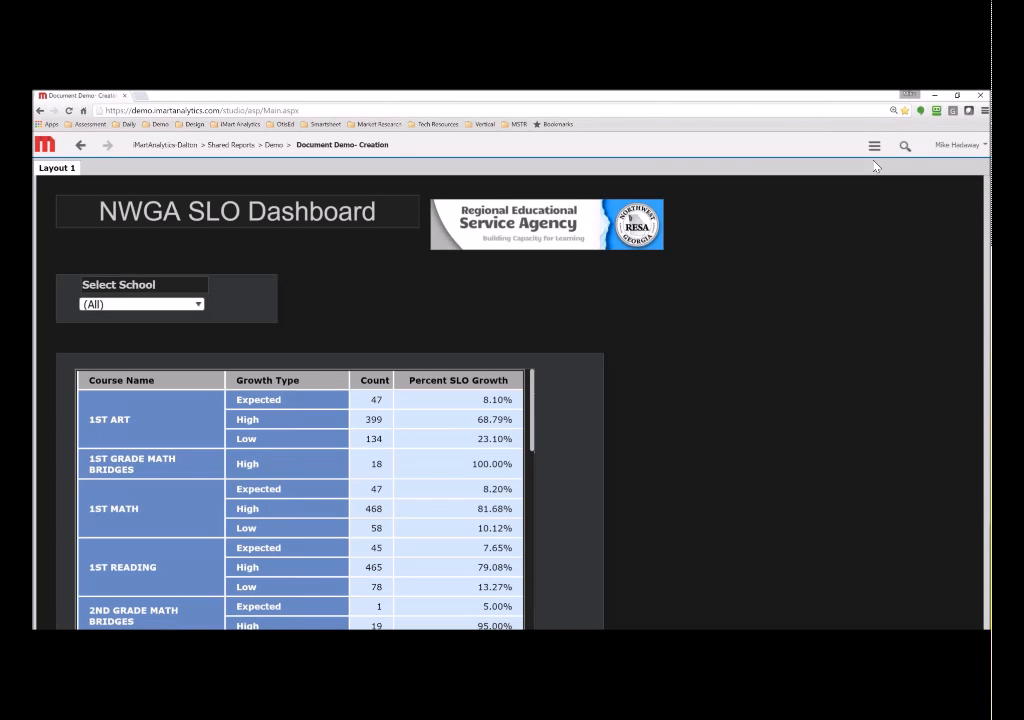
- Switch the document to design mode and show its Document Structure panel
{"action": "left_click", "coordinate": [874, 146]}
{"action": "left_click", "coordinate": [760, 418]}
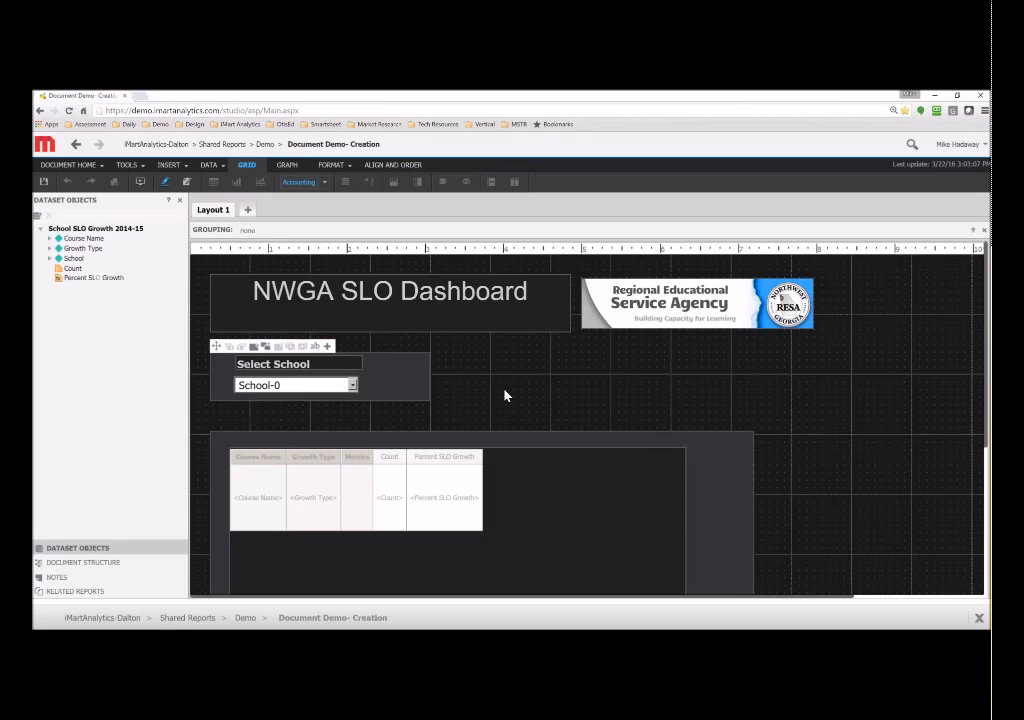
{"action": "scroll", "coordinate": [555, 385], "scroll_direction": "down", "scroll_amount": 3}
{"action": "scroll", "coordinate": [560, 393], "scroll_direction": "up", "scroll_amount": 3}
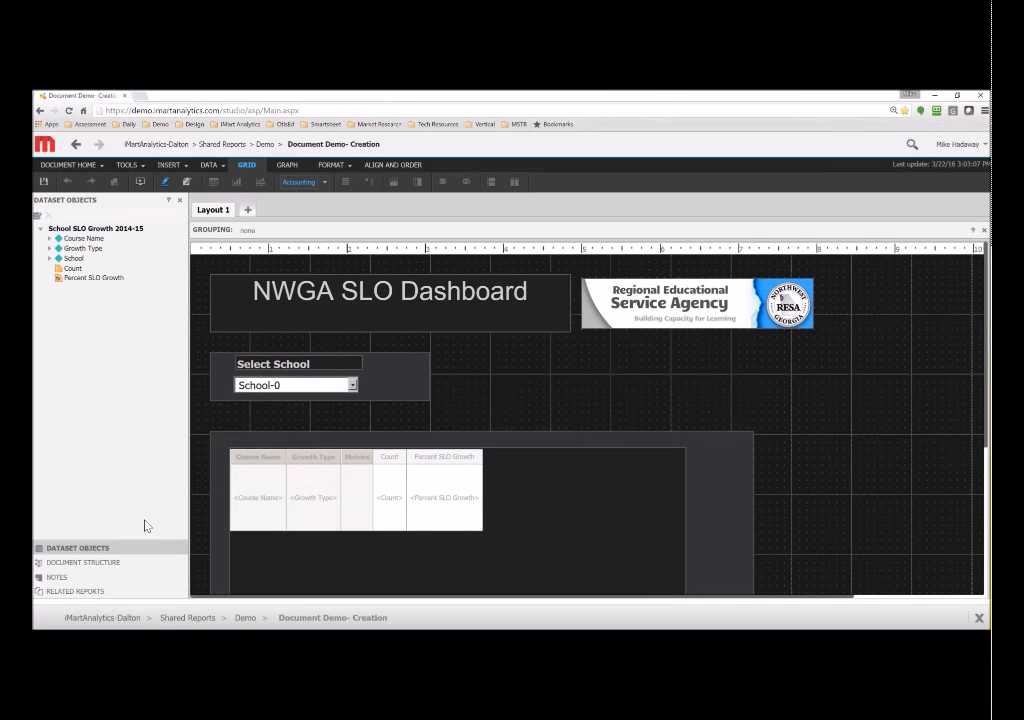
{"action": "left_click", "coordinate": [85, 562]}
- Expand Body, view the agency logo's image source in Properties and Formatting, then show the INSERT menu
{"action": "left_click", "coordinate": [38, 216]}
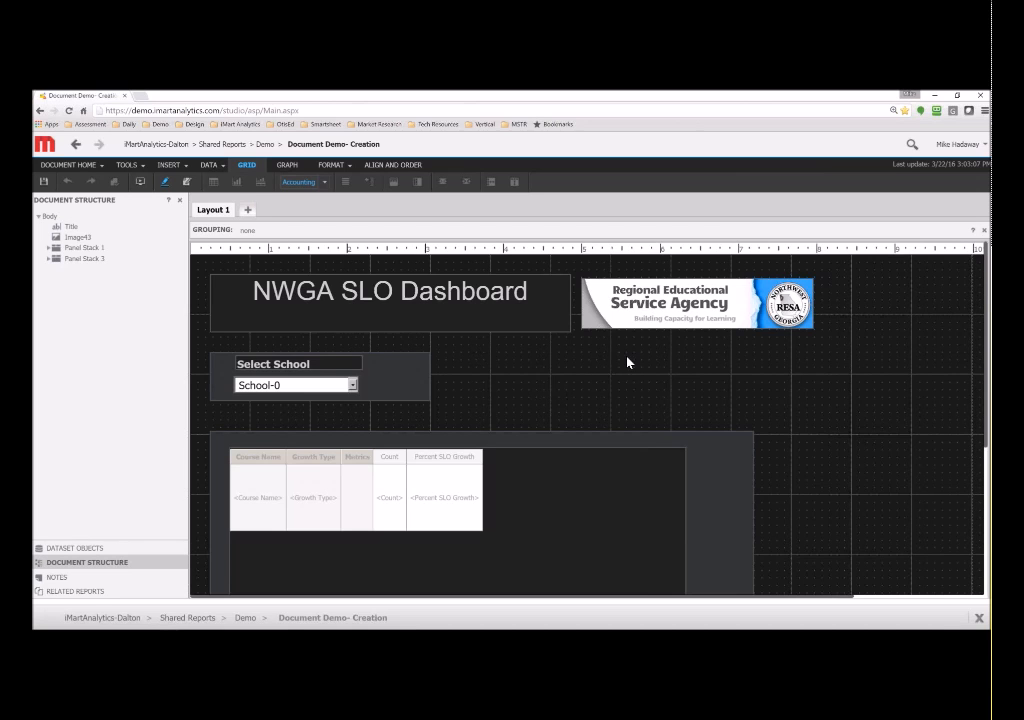
{"action": "left_click", "coordinate": [673, 309]}
{"action": "right_click", "coordinate": [673, 308]}
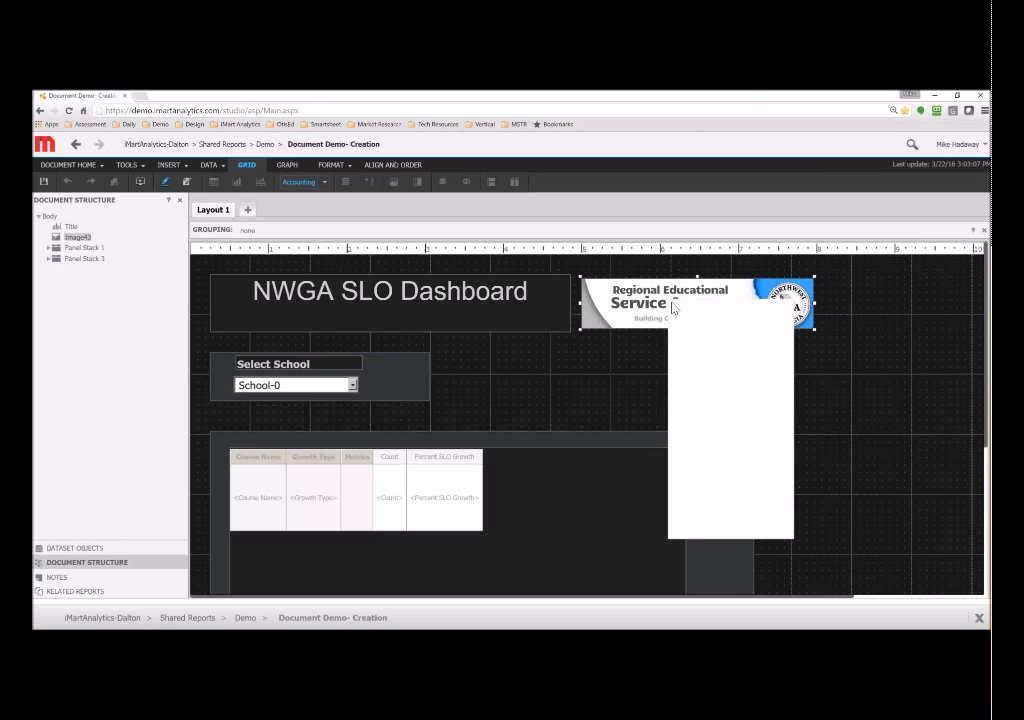
{"action": "left_click", "coordinate": [712, 512]}
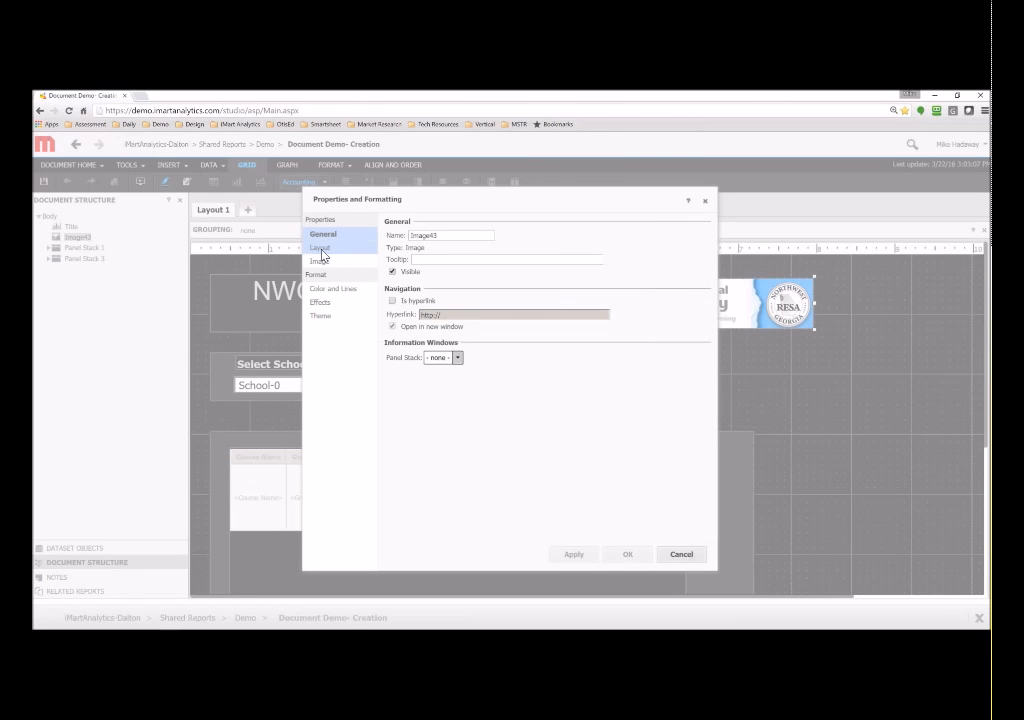
{"action": "left_click", "coordinate": [321, 248]}
{"action": "left_click", "coordinate": [321, 262]}
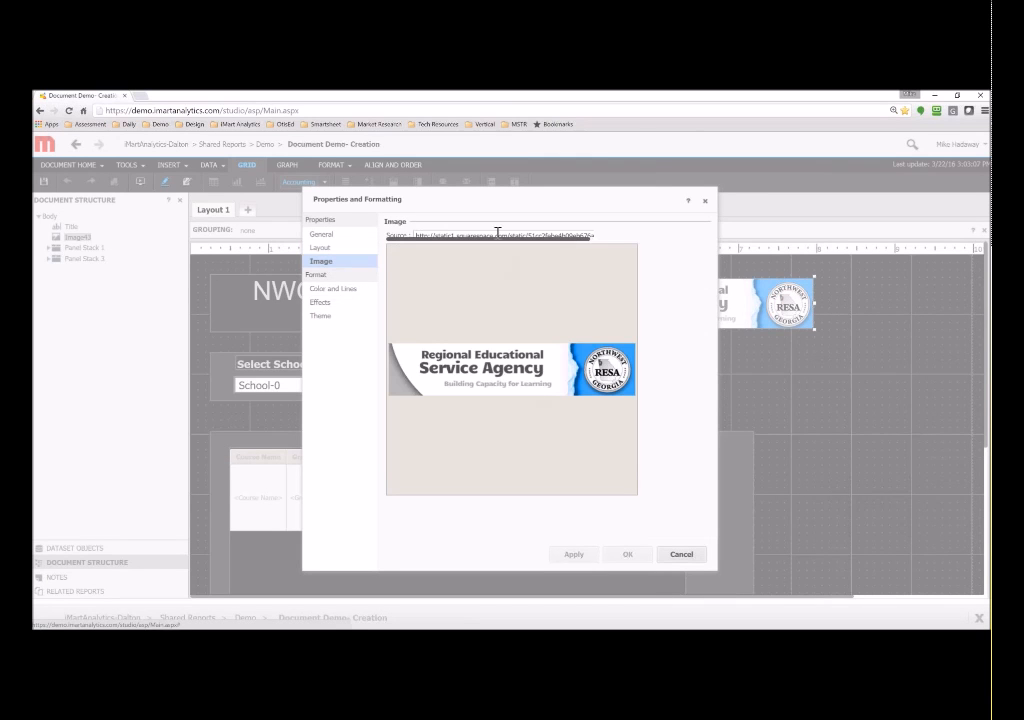
{"action": "left_click", "coordinate": [705, 200]}
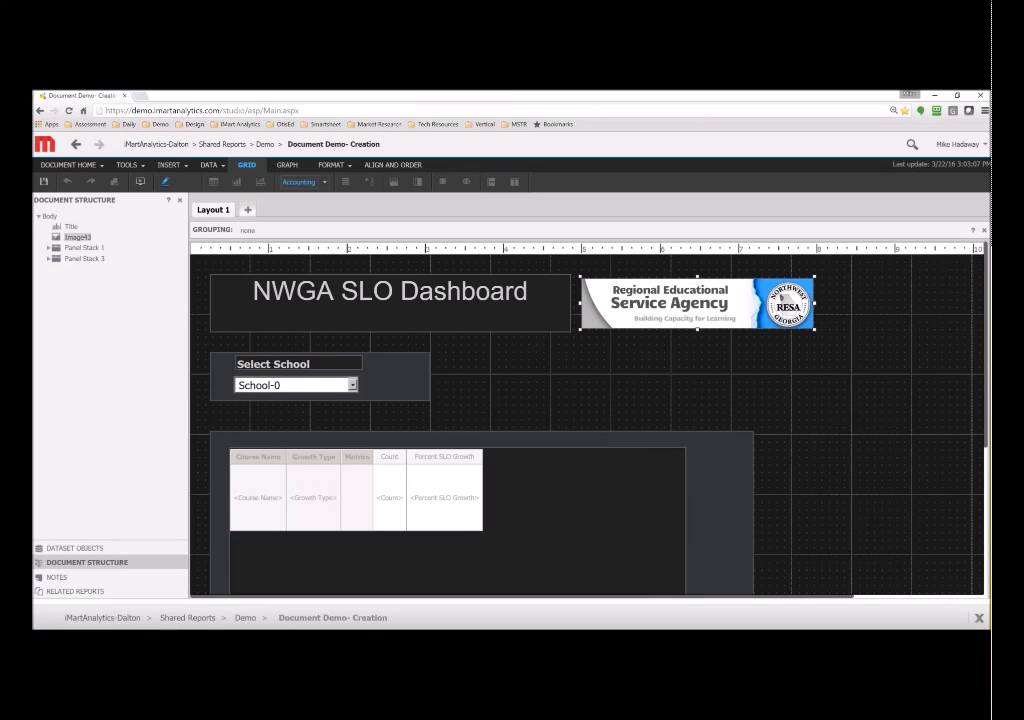
{"action": "left_click", "coordinate": [185, 166]}
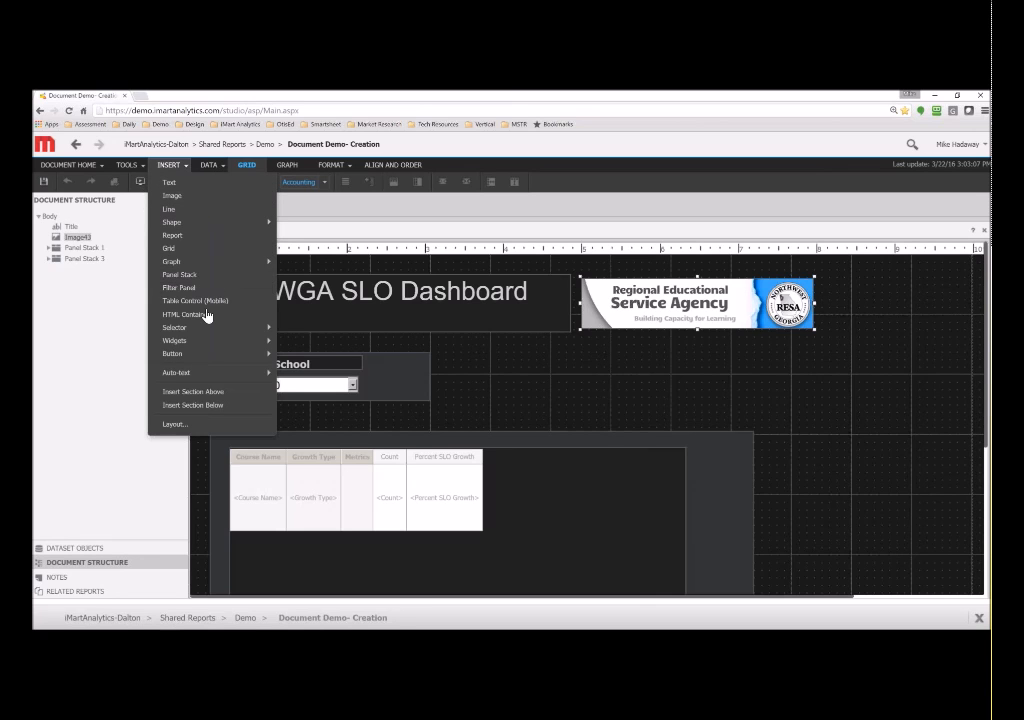
- Insert a caption-only button and draw it to the right of Select School
{"action": "mouse_move", "coordinate": [183, 262]}
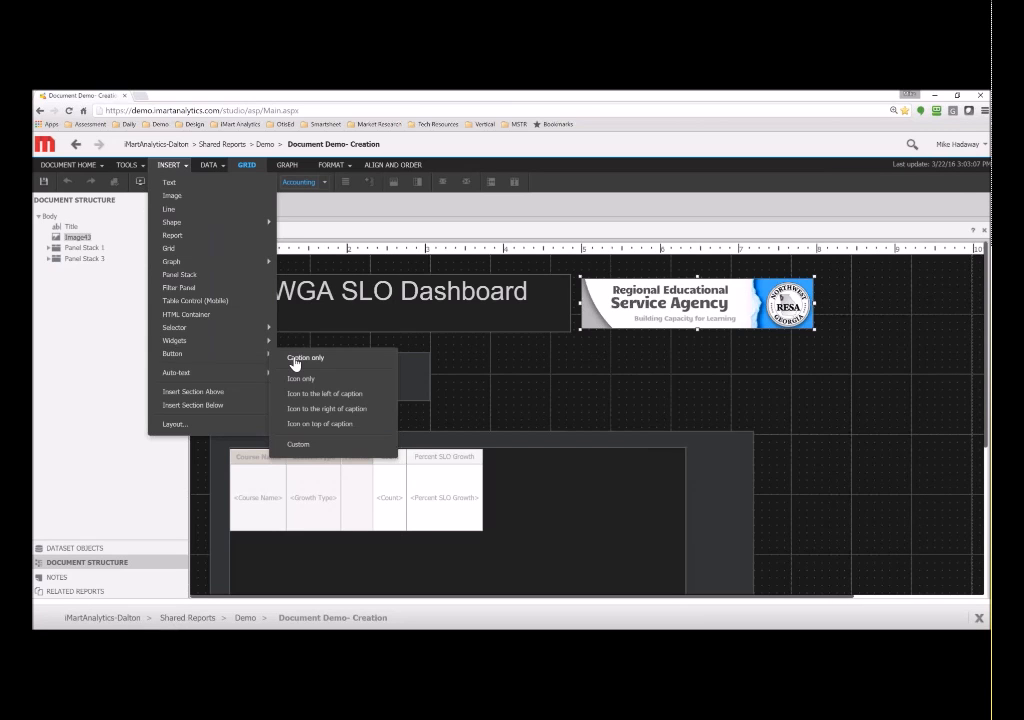
{"action": "left_click", "coordinate": [293, 358]}
{"action": "left_click_drag", "start_coordinate": [528, 358], "coordinate": [663, 396]}
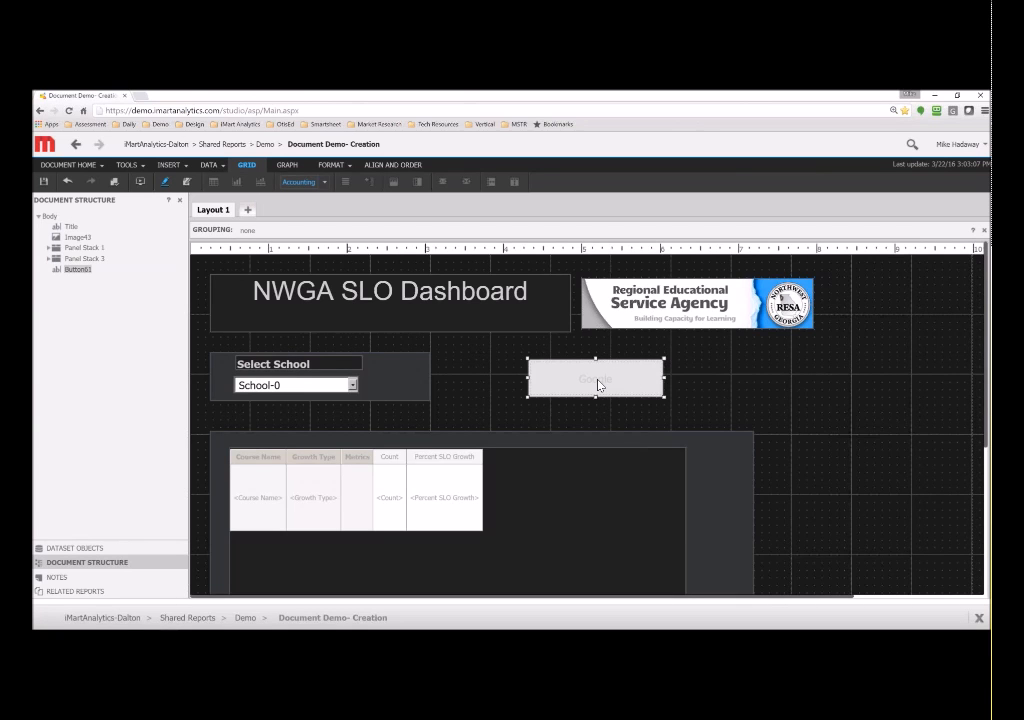
{"action": "right_click", "coordinate": [600, 385]}
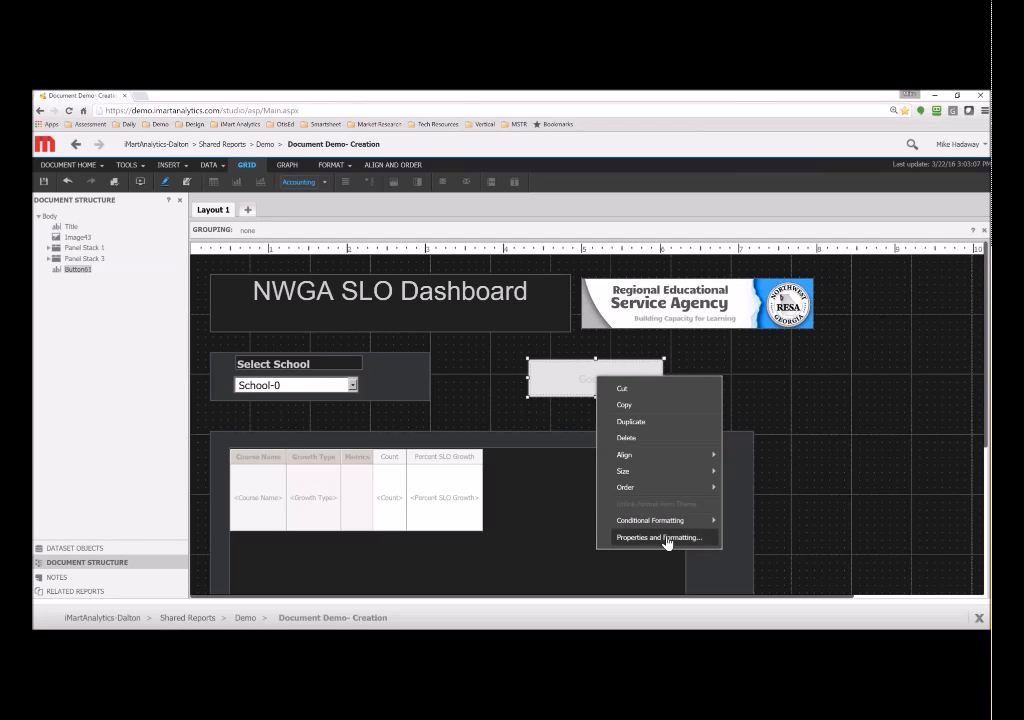
{"action": "left_click", "coordinate": [667, 541]}
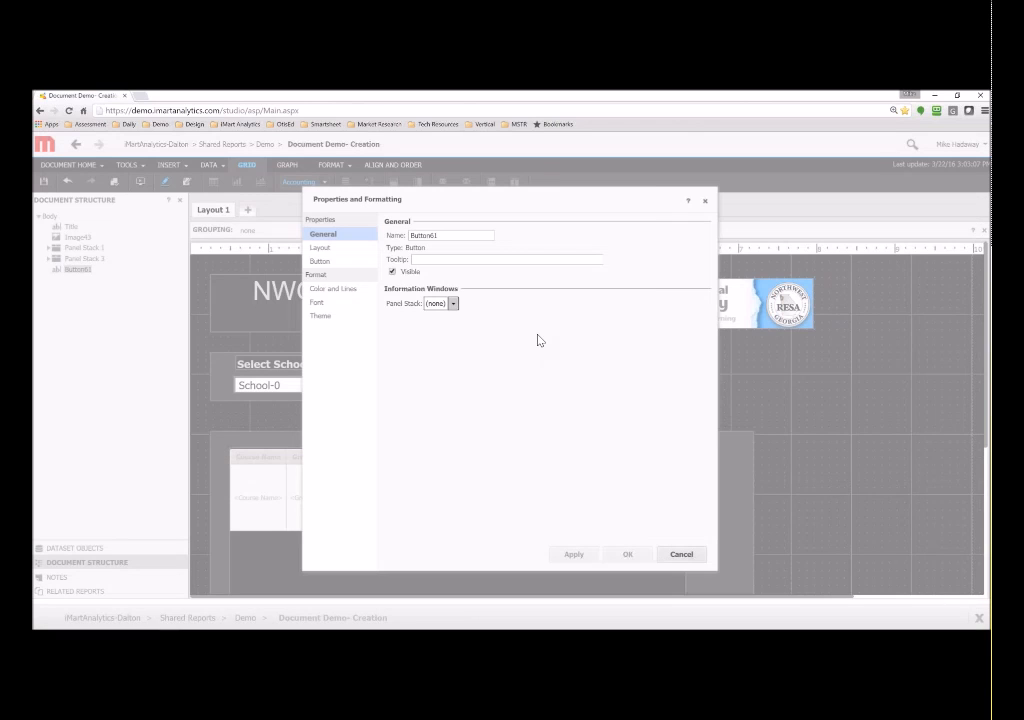
{"action": "left_click", "coordinate": [324, 262]}
{"action": "left_click", "coordinate": [493, 505]}
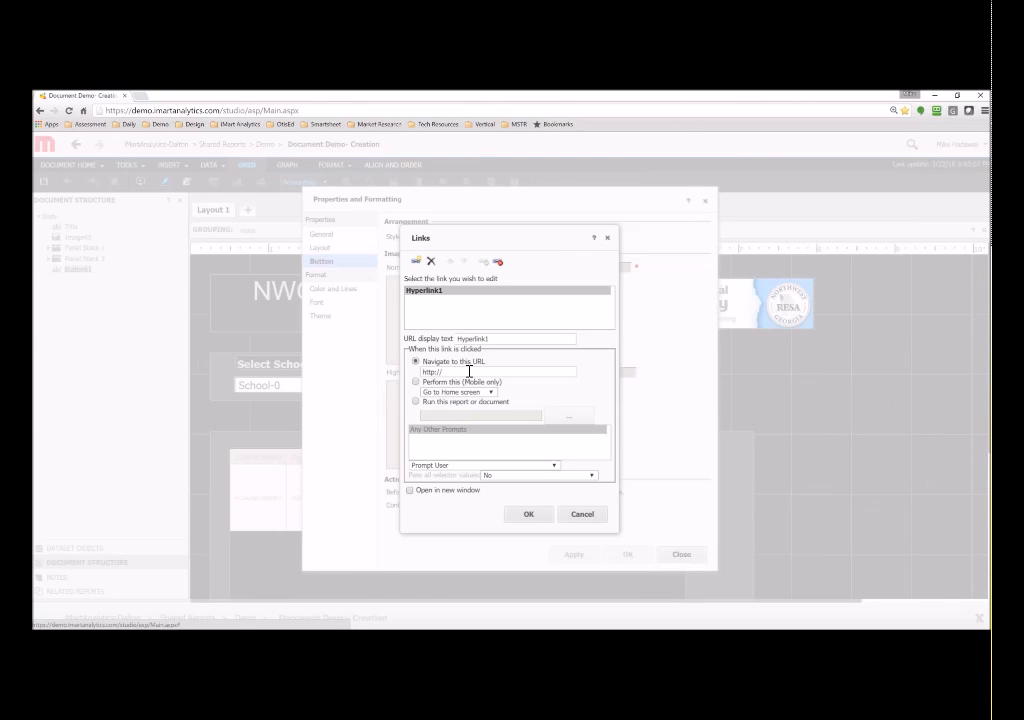
{"action": "type", "text": "www.google.com"}
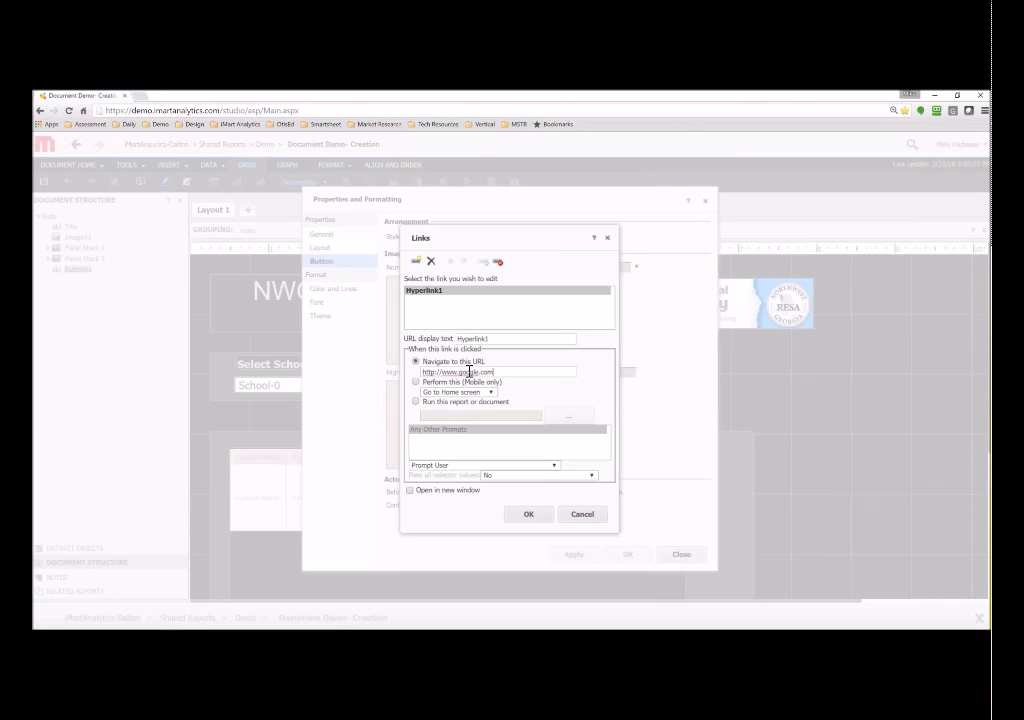
{"action": "left_click", "coordinate": [409, 490]}
{"action": "left_click", "coordinate": [528, 513]}
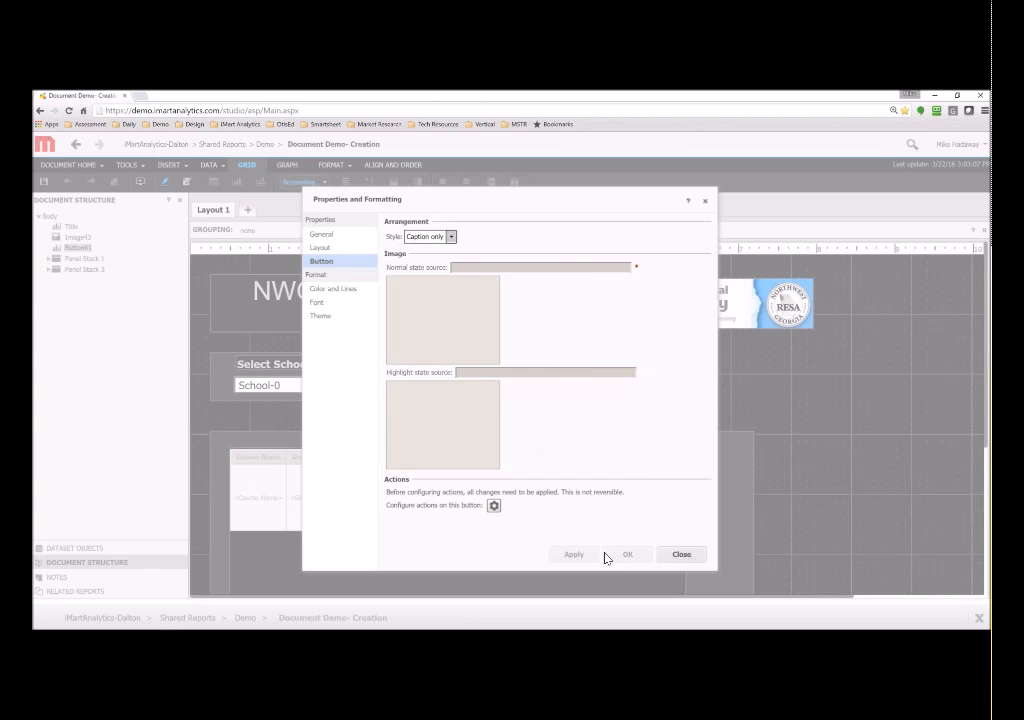
{"action": "left_click", "coordinate": [676, 554]}
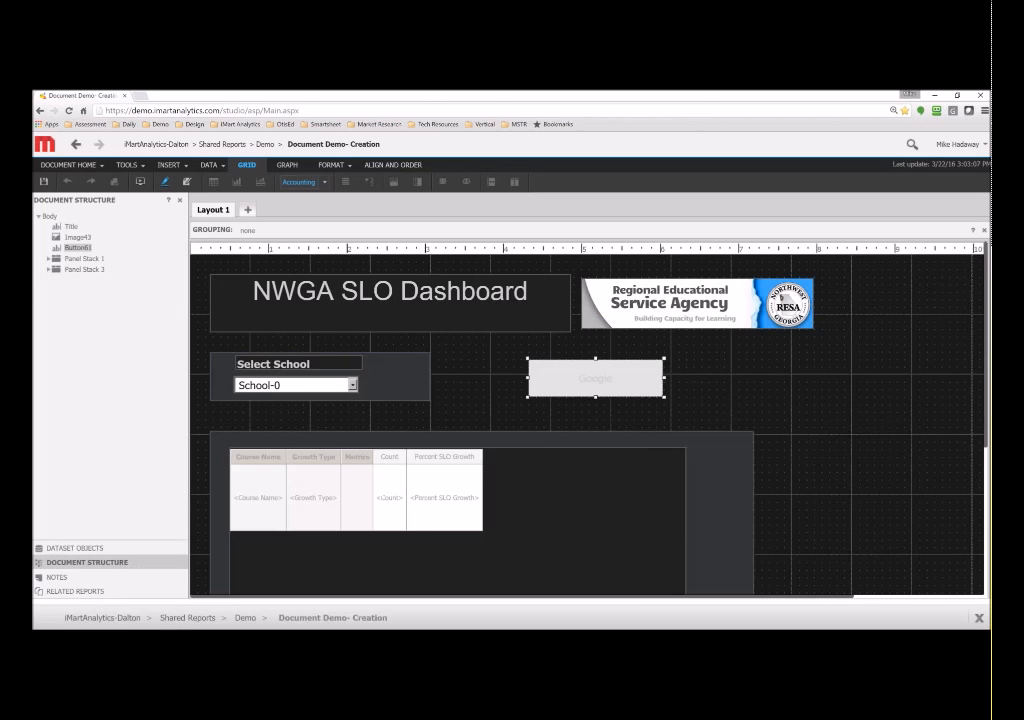
- Format the Google button with a bold black caption on an orange fill
{"action": "right_click", "coordinate": [575, 385]}
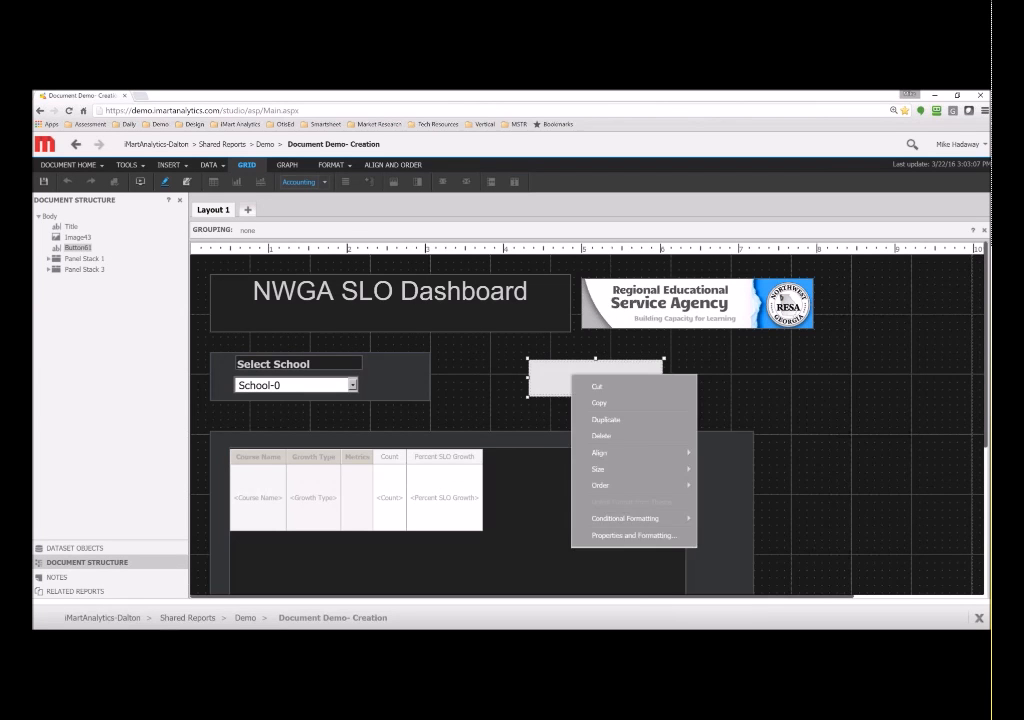
{"action": "left_click", "coordinate": [330, 164]}
{"action": "left_click", "coordinate": [366, 182]}
{"action": "left_click", "coordinate": [715, 182]}
{"action": "left_click", "coordinate": [710, 200]}
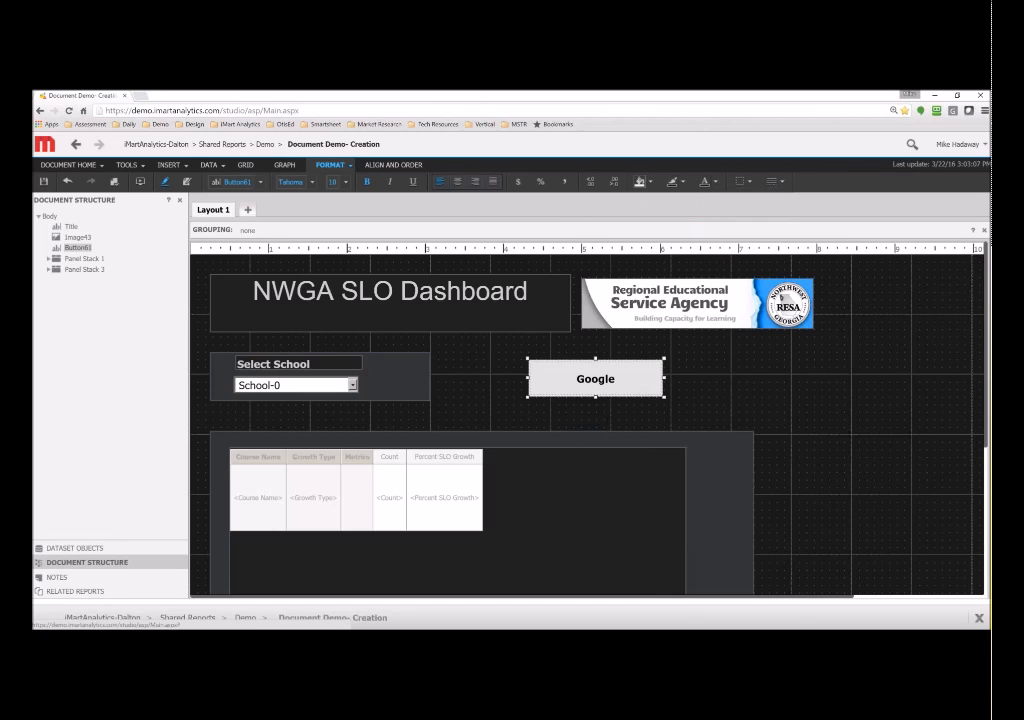
{"action": "left_click", "coordinate": [649, 182]}
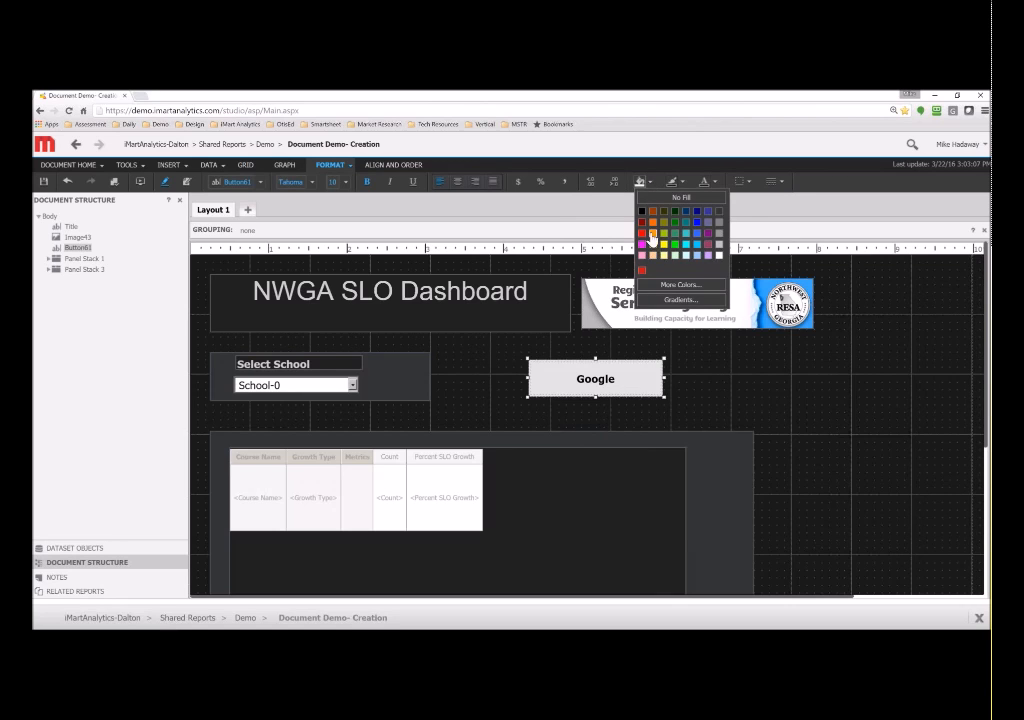
{"action": "left_click", "coordinate": [653, 234]}
- Make the Google button narrower and shorter, then save the document
{"action": "left_click", "coordinate": [462, 362]}
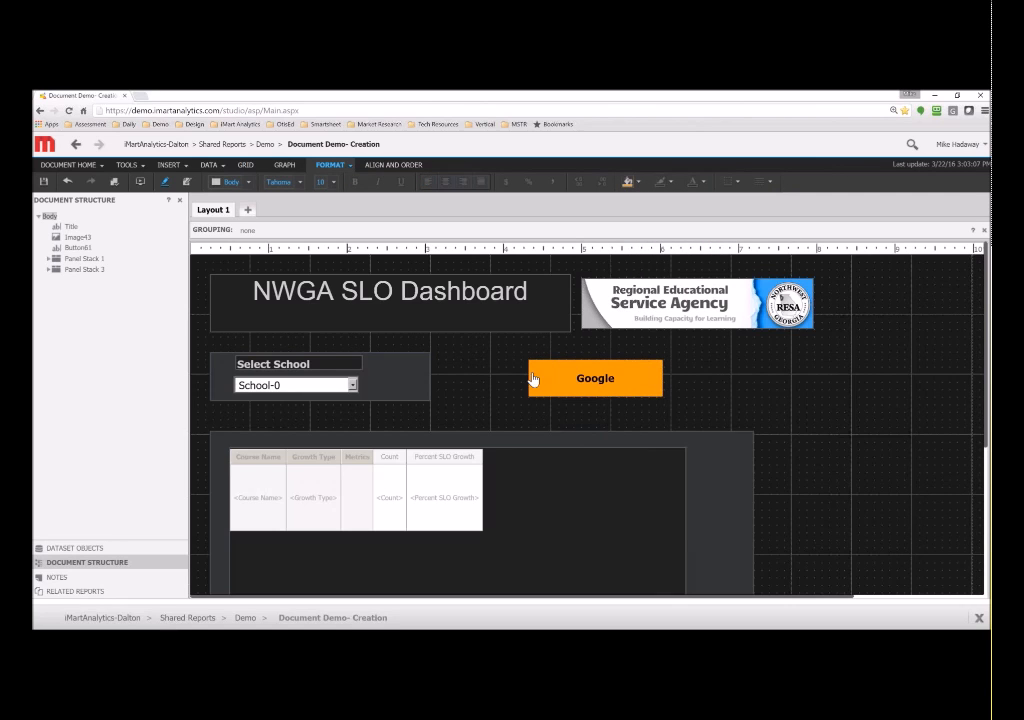
{"action": "left_click", "coordinate": [531, 367]}
{"action": "left_click_drag", "start_coordinate": [531, 361], "coordinate": [567, 371]}
{"action": "left_click", "coordinate": [491, 368]}
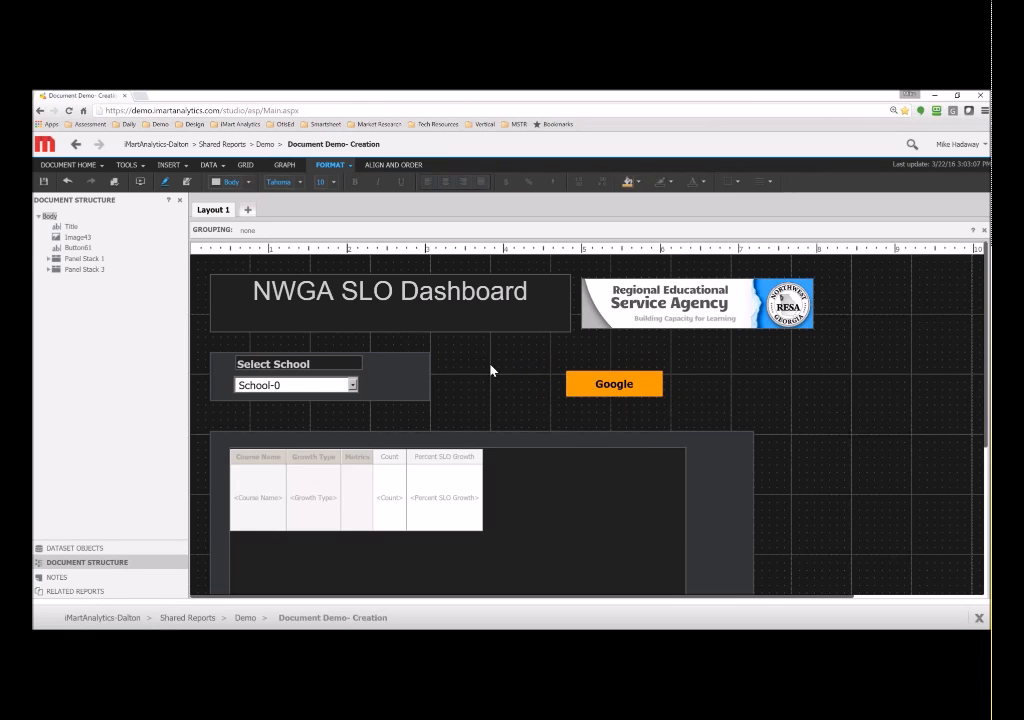
{"action": "left_click", "coordinate": [43, 181]}
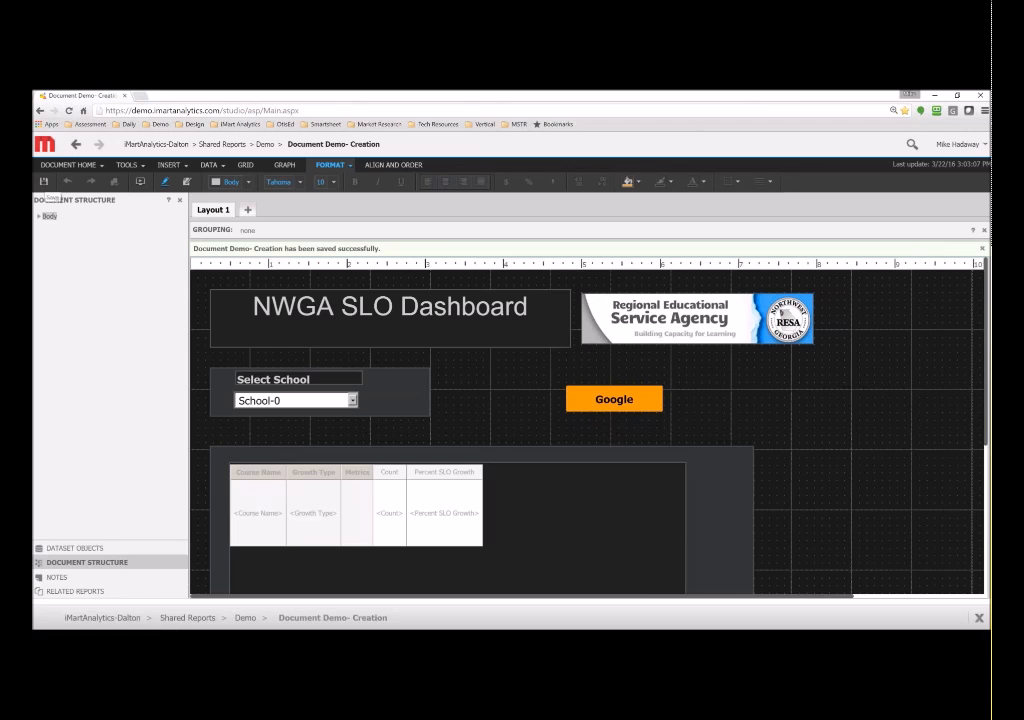
- Run the dashboard and filter by Brookwood, then Morris Innovative High, ending on (All) schools
{"action": "left_click", "coordinate": [141, 183]}
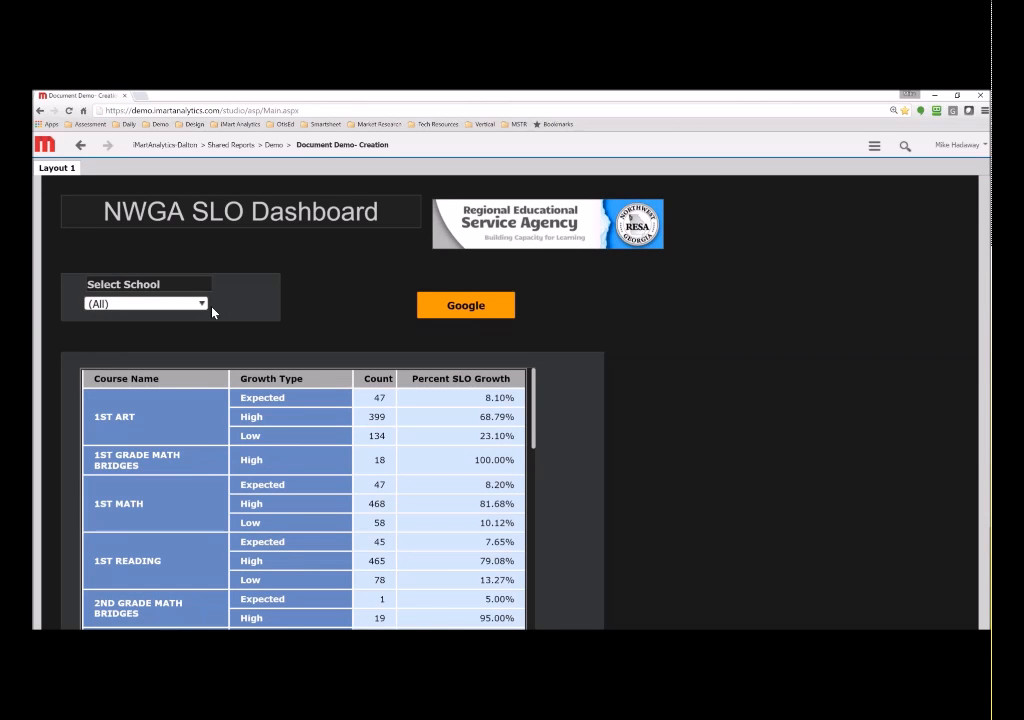
{"action": "left_click", "coordinate": [197, 304]}
{"action": "left_click", "coordinate": [160, 350]}
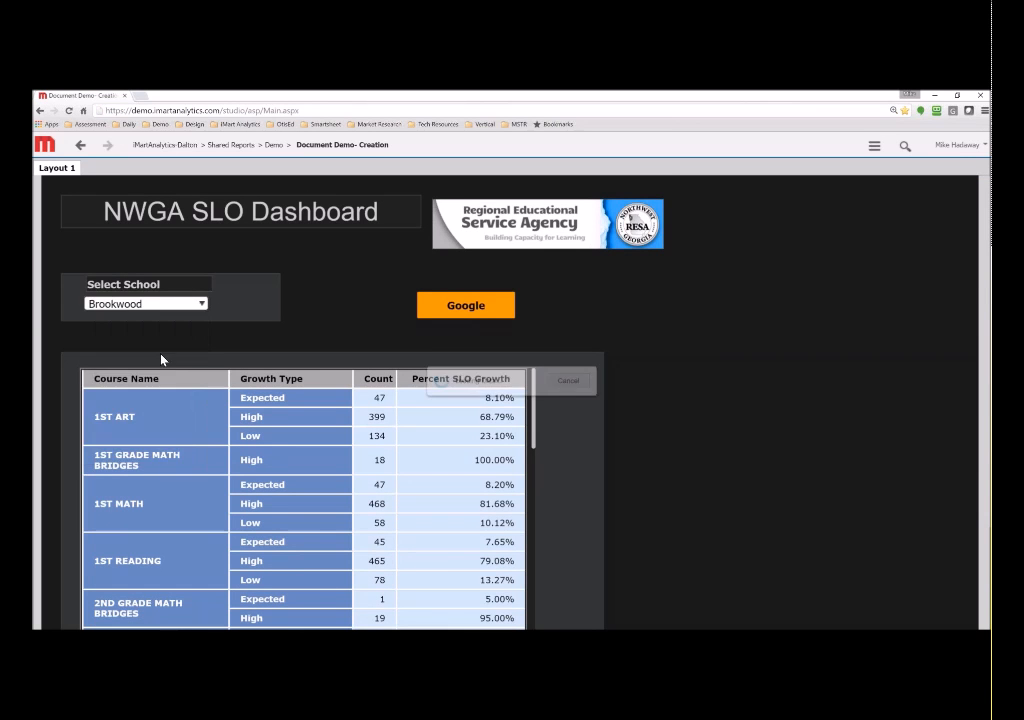
{"action": "left_click", "coordinate": [203, 301]}
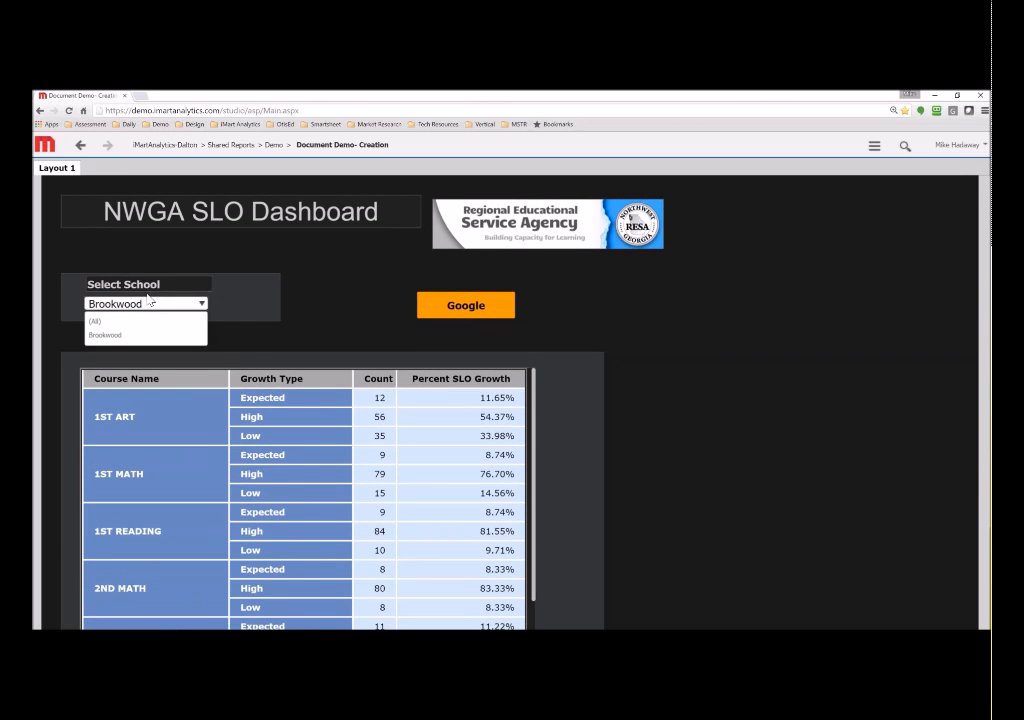
{"action": "left_click", "coordinate": [137, 322]}
{"action": "left_click", "coordinate": [153, 304]}
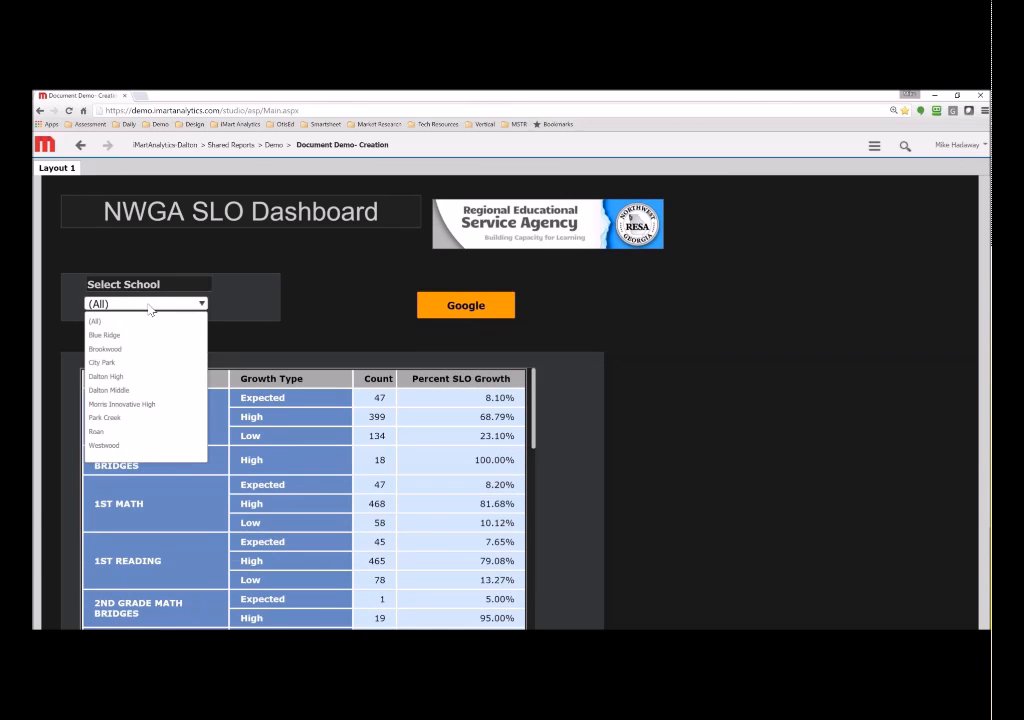
{"action": "left_click", "coordinate": [129, 408]}
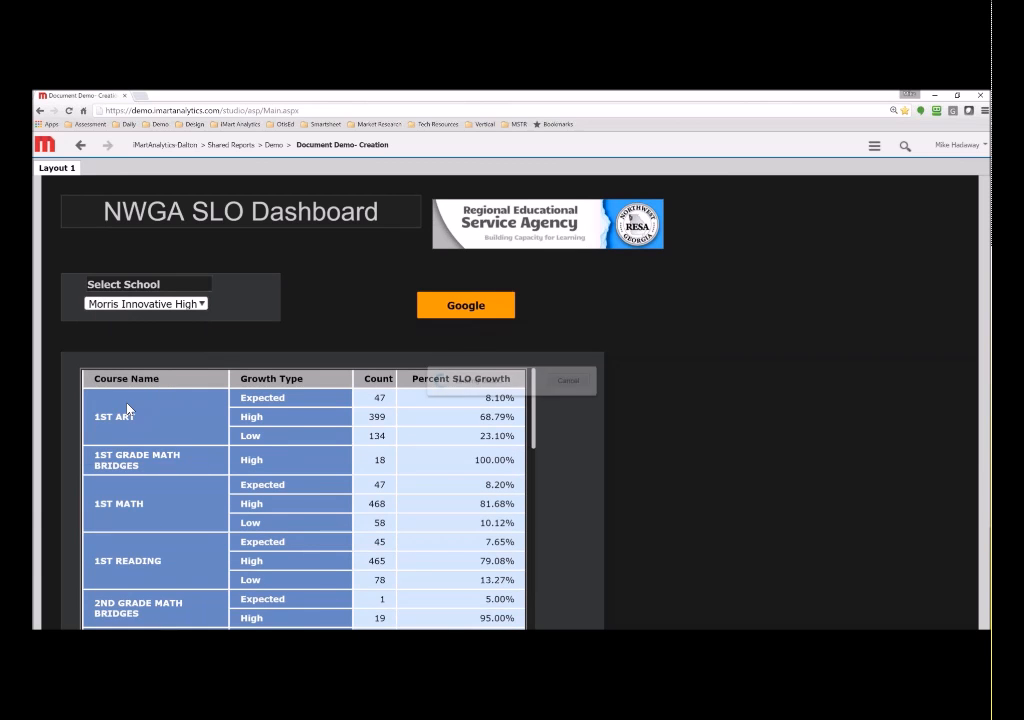
{"action": "left_click", "coordinate": [203, 304]}
{"action": "left_click", "coordinate": [140, 321]}
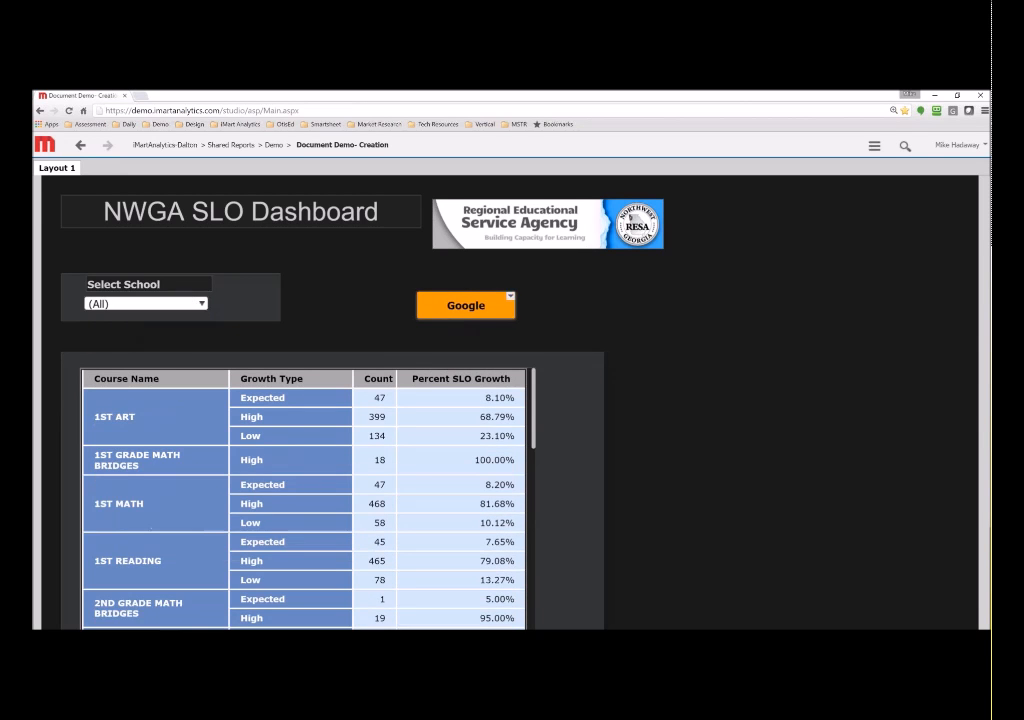
- Follow the Google button link, return to the dashboard, and exit to the Demo folder
{"action": "left_click", "coordinate": [464, 318]}
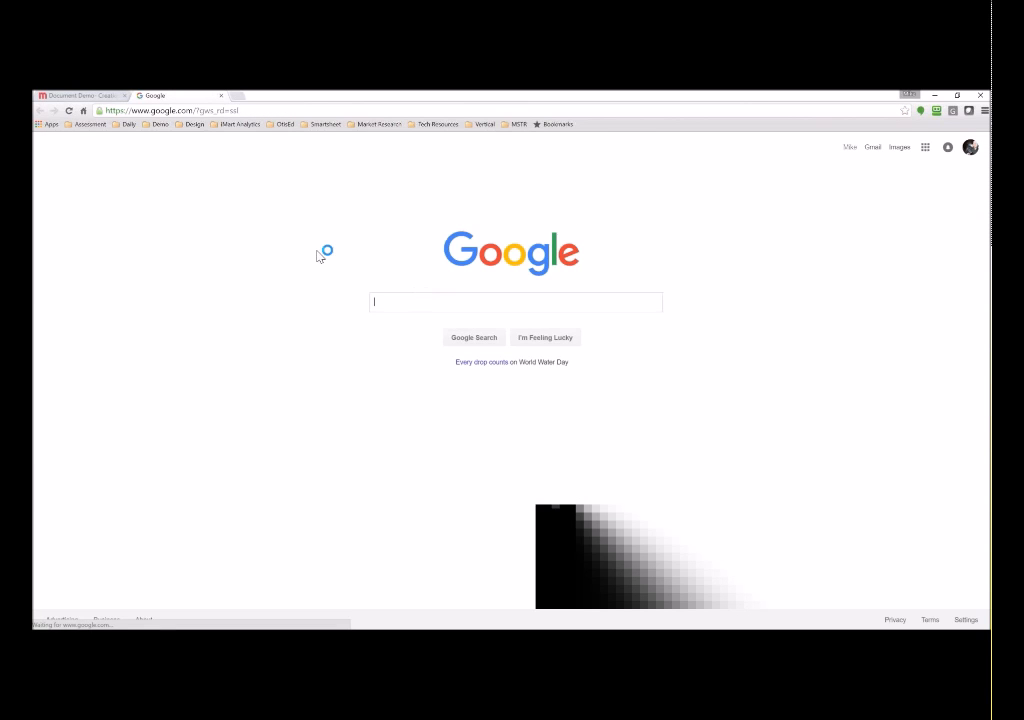
{"action": "left_click", "coordinate": [82, 96]}
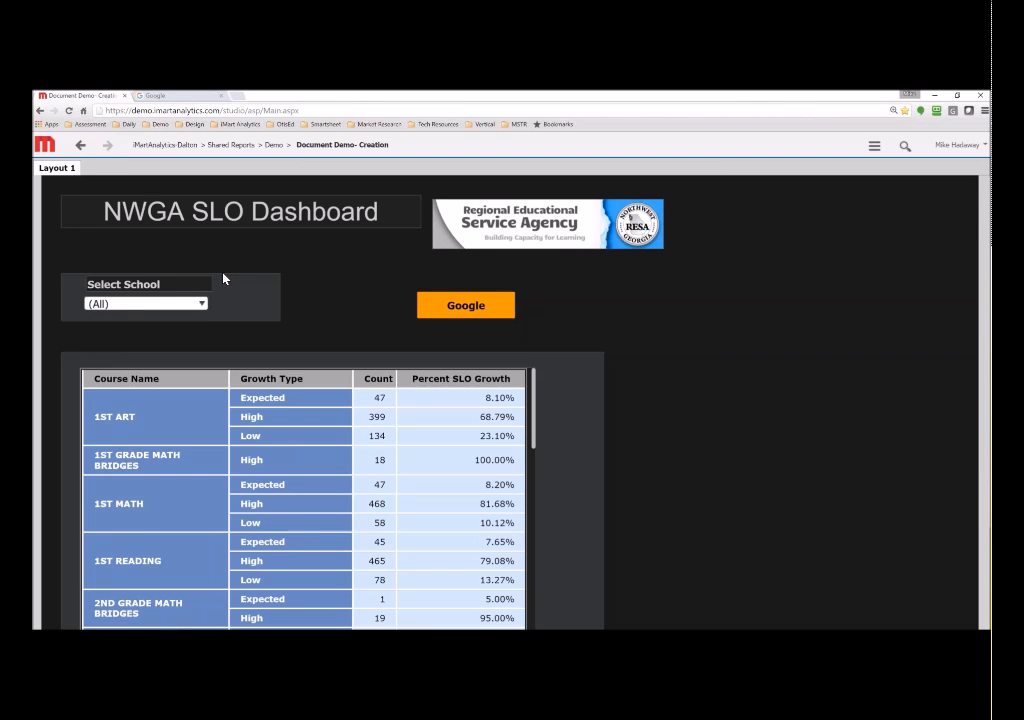
{"action": "left_click", "coordinate": [874, 148]}
{"action": "left_click", "coordinate": [825, 418]}
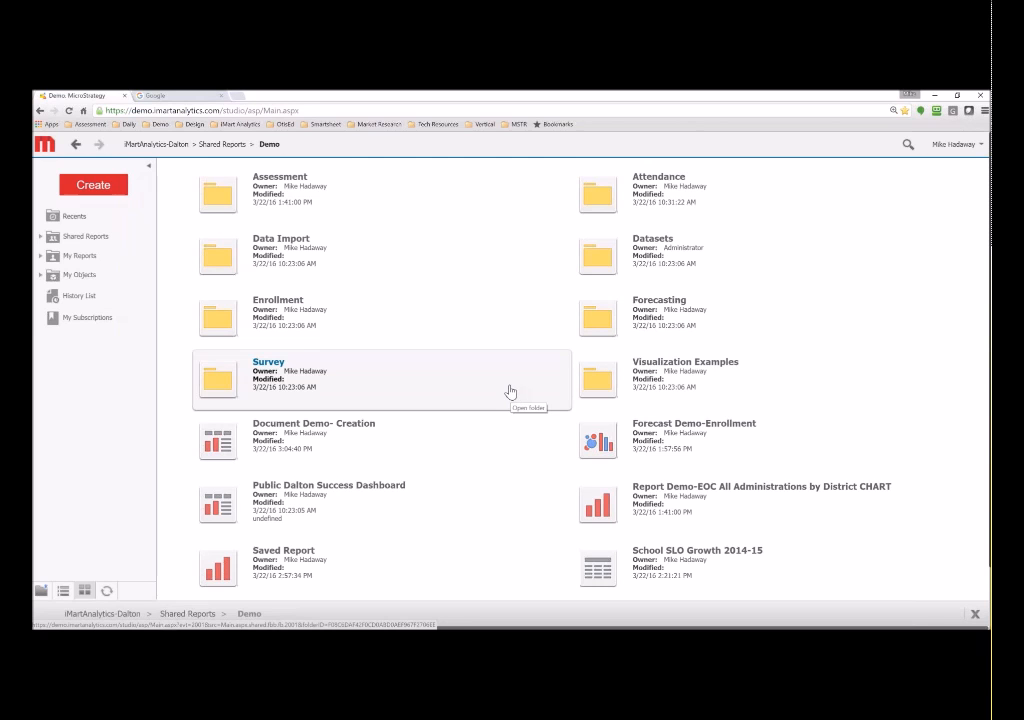
- Scroll down the Demo folder listing to see its shared reports and dashboards
{"action": "scroll", "coordinate": [430, 352], "scroll_direction": "down", "scroll_amount": 1}
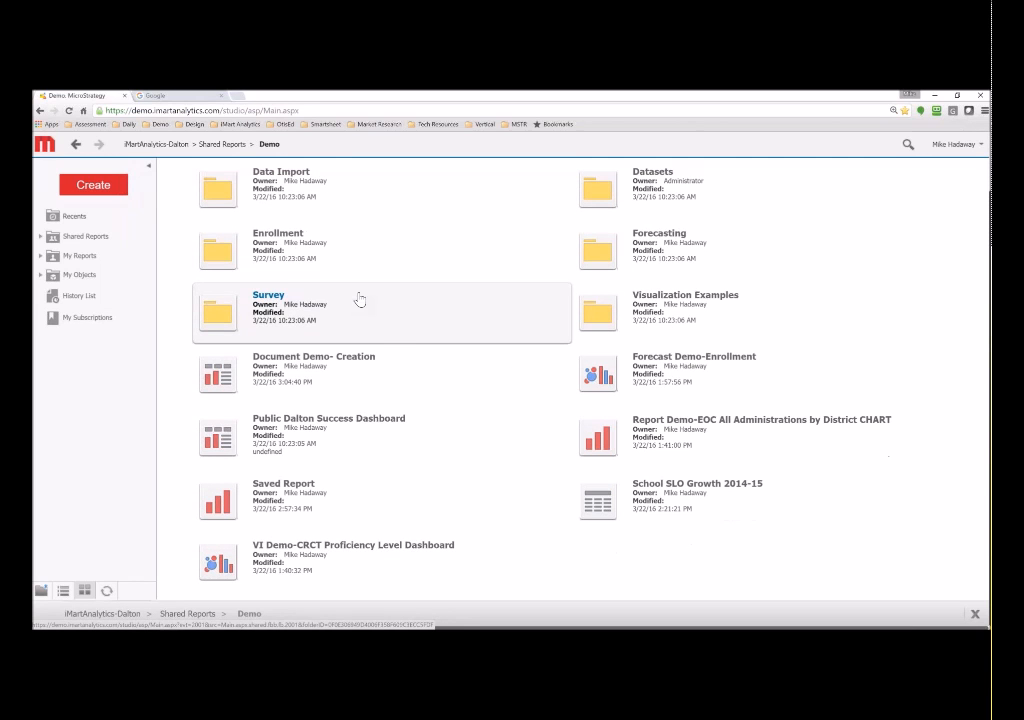
- Open the CRCT dashboard, compare Brookwood, City Park and another school, then present Blue Ridge Elementary full screen
{"action": "left_click", "coordinate": [343, 551]}
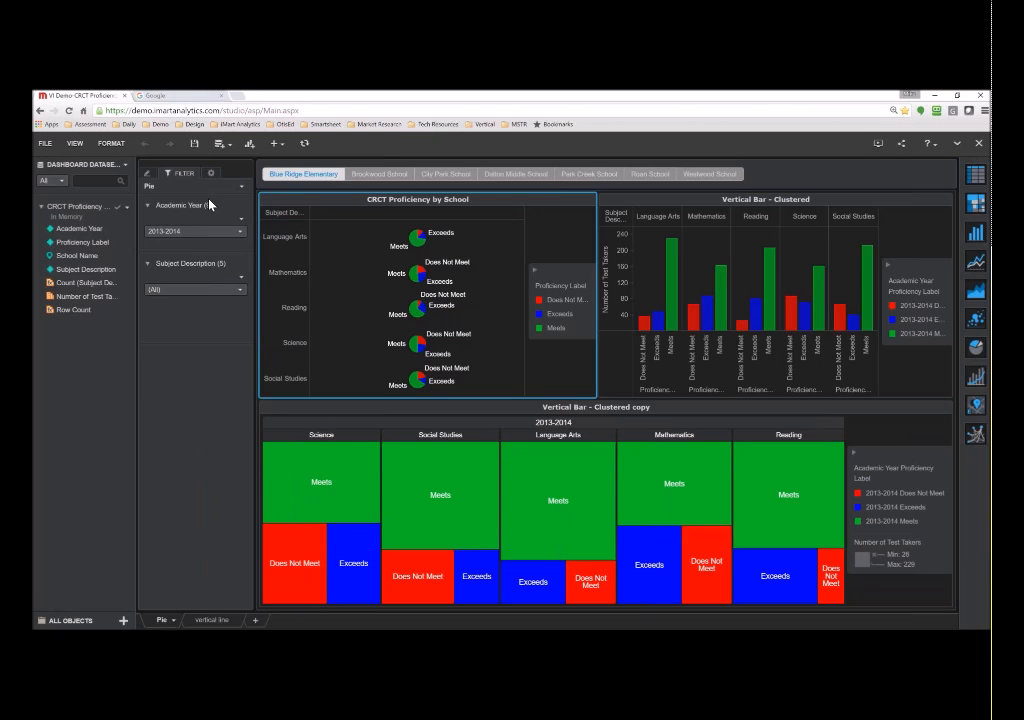
{"action": "left_click", "coordinate": [383, 176]}
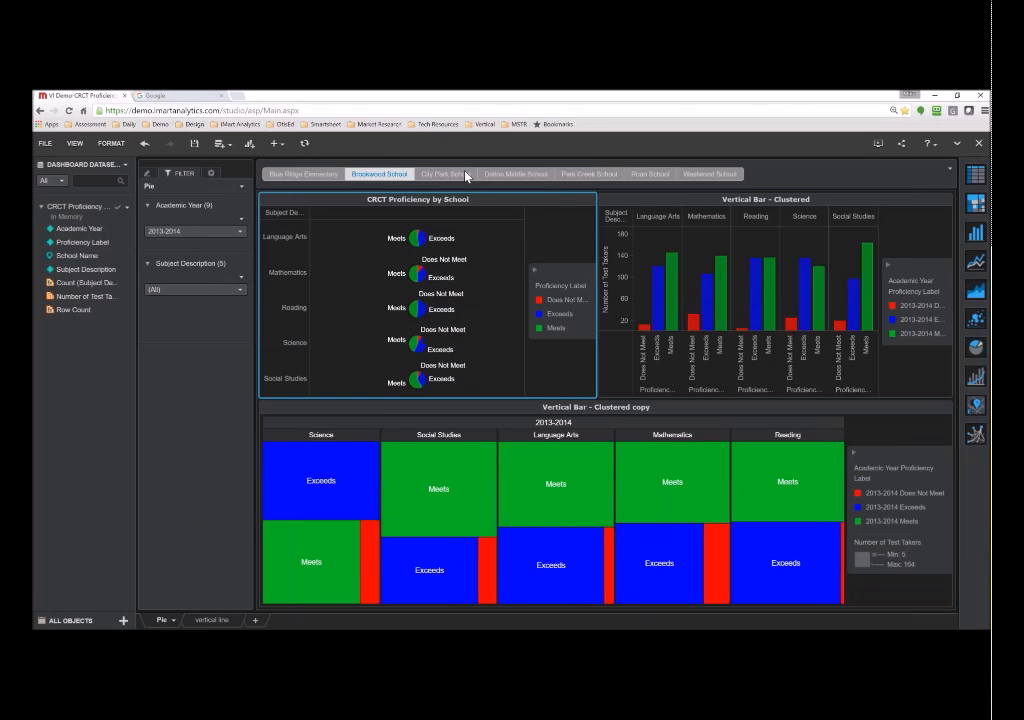
{"action": "left_click", "coordinate": [466, 175]}
{"action": "left_click", "coordinate": [521, 174]}
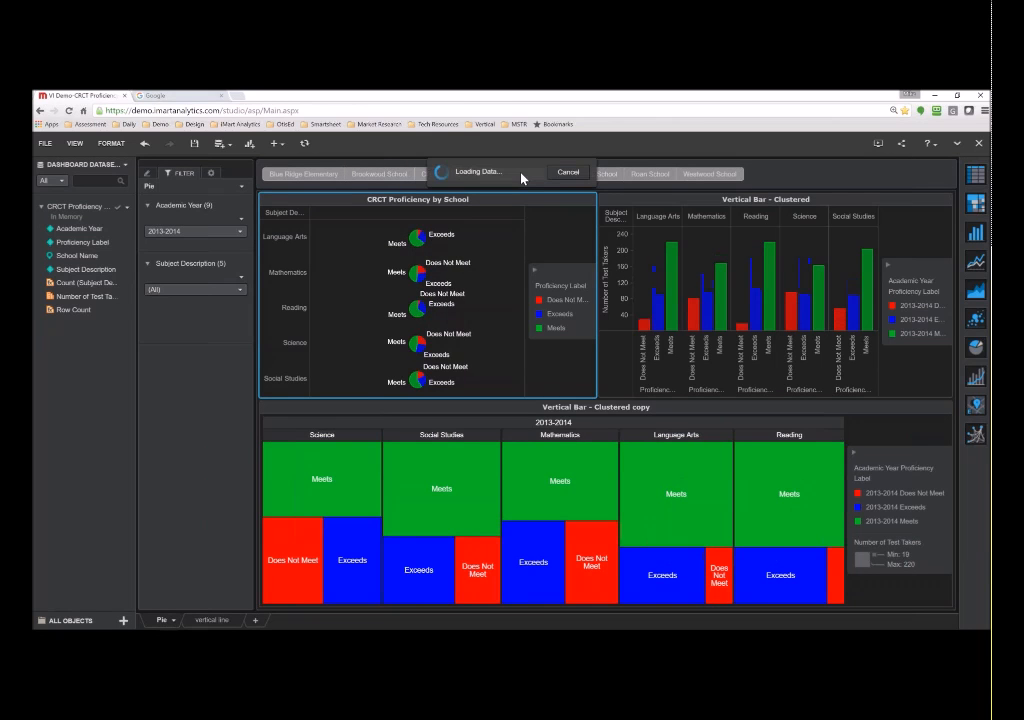
{"action": "left_click", "coordinate": [330, 177]}
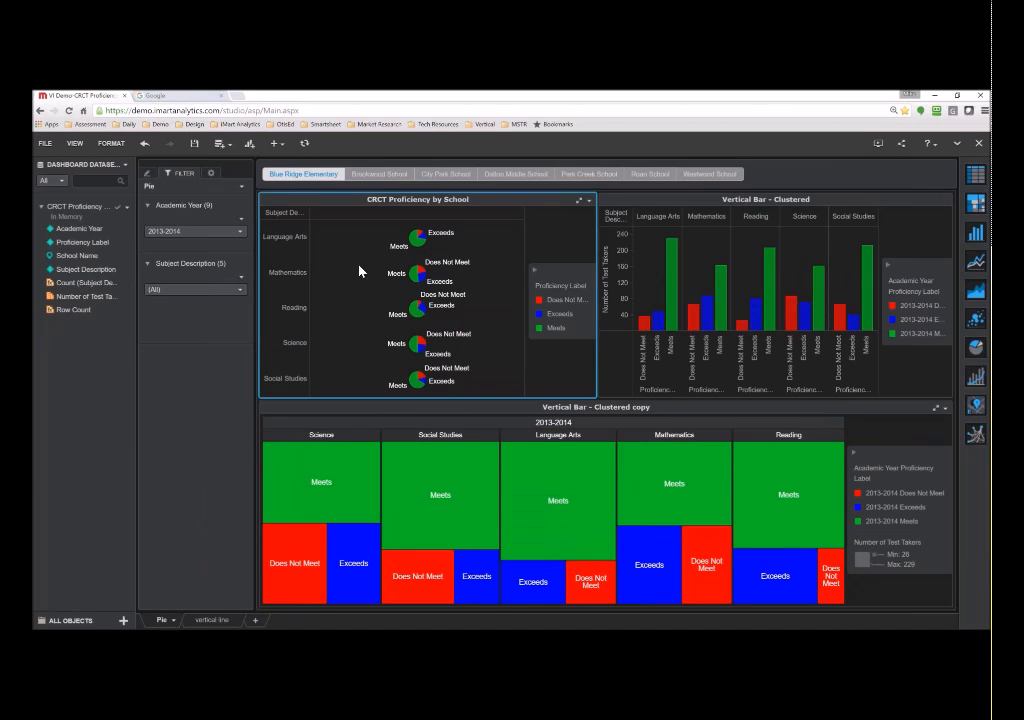
{"action": "left_click", "coordinate": [876, 146]}
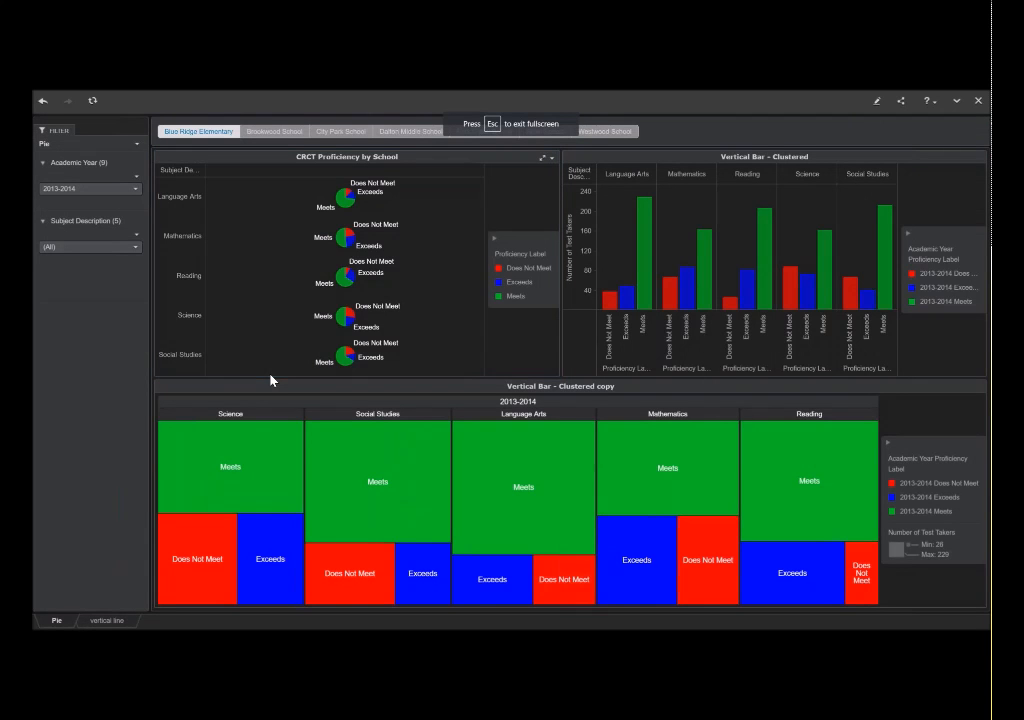
- Filter the charts by subject to Language Arts, then Mathematics, then back to (All)
{"action": "left_click", "coordinate": [112, 248]}
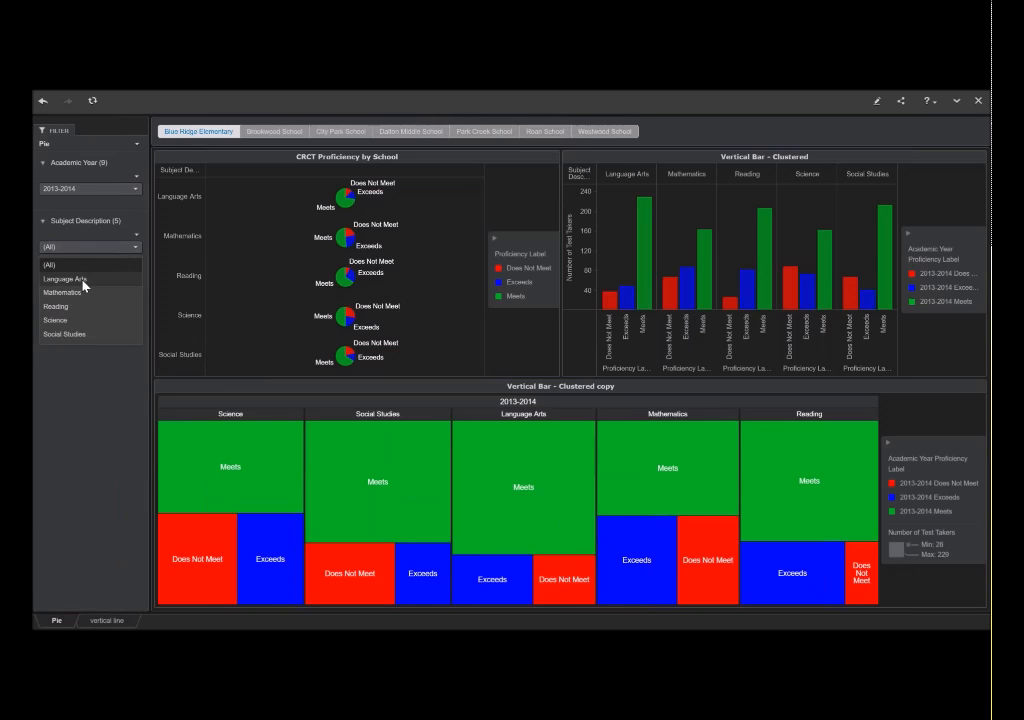
{"action": "left_click", "coordinate": [83, 285]}
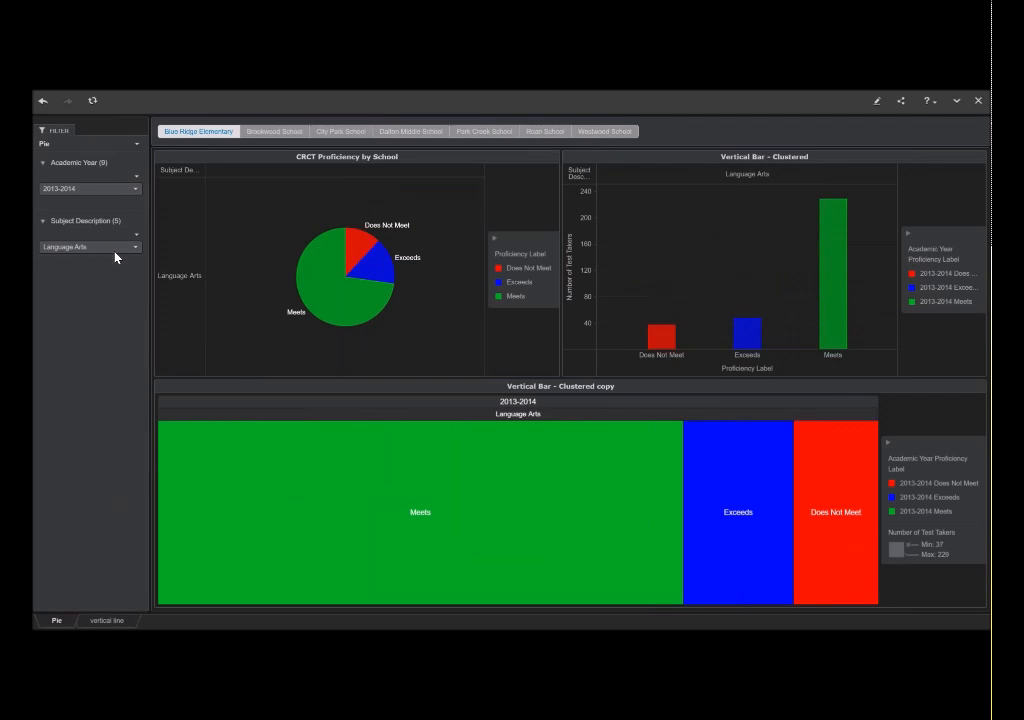
{"action": "left_click", "coordinate": [114, 251]}
{"action": "left_click", "coordinate": [75, 290]}
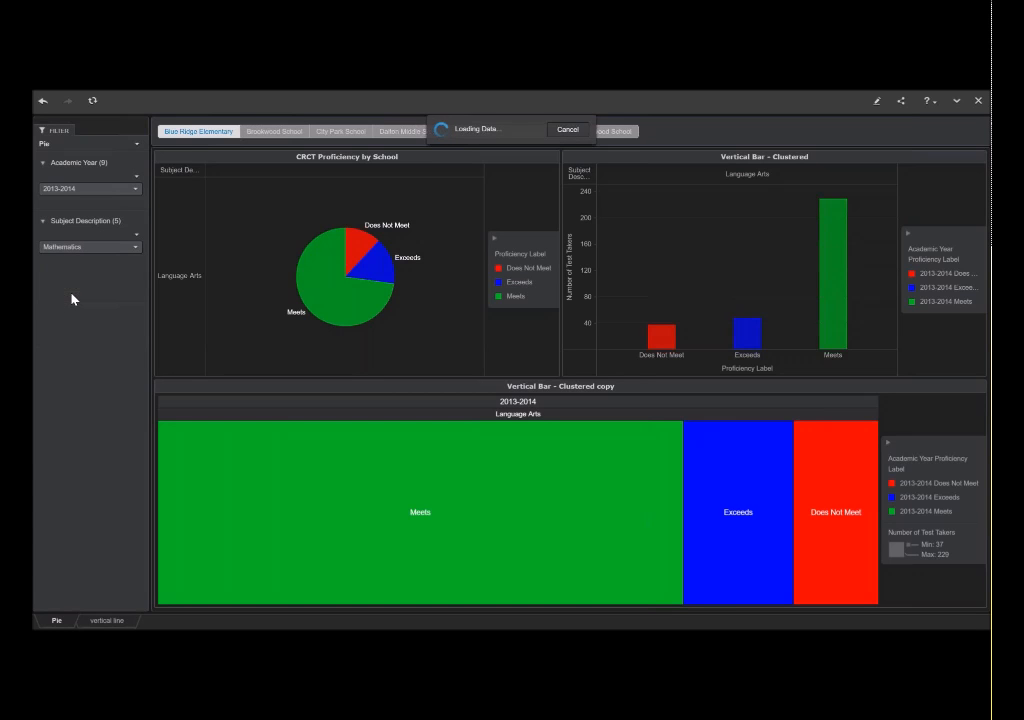
{"action": "left_click", "coordinate": [97, 250]}
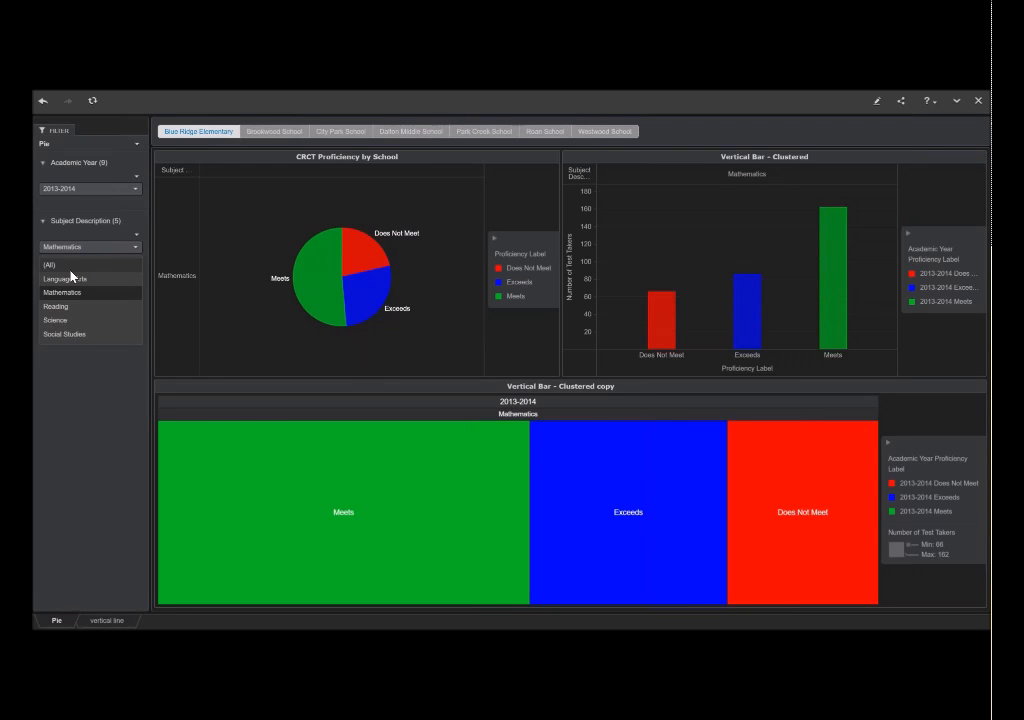
{"action": "left_click", "coordinate": [71, 272]}
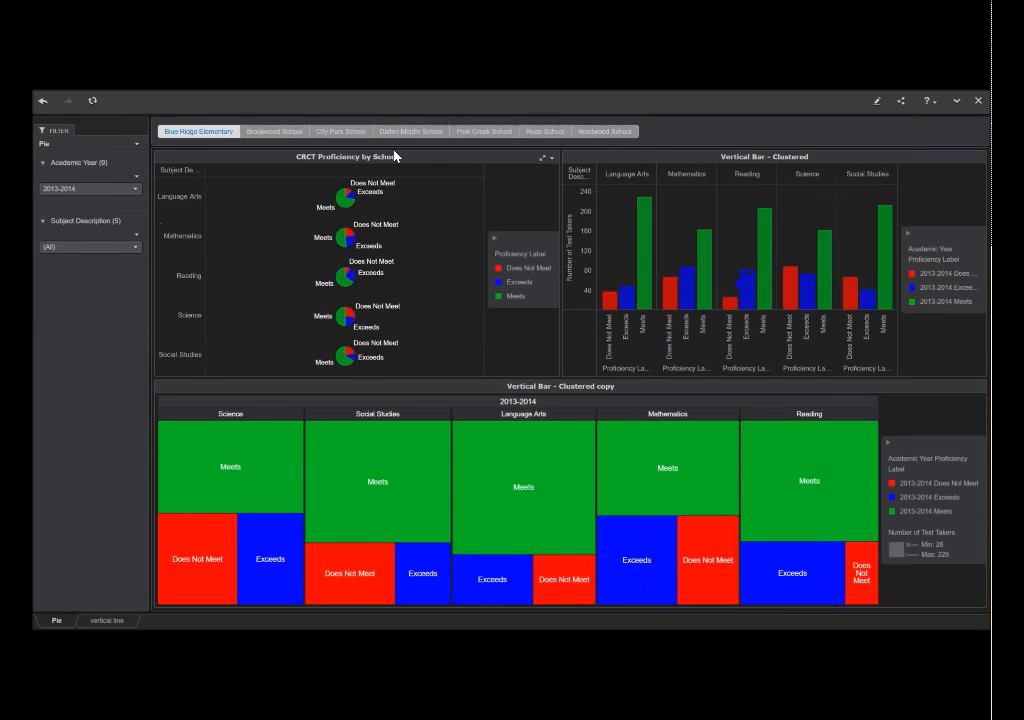
- View Roan School's results and the treemap cell actions, then return to editing the dashboard
{"action": "left_click", "coordinate": [547, 135]}
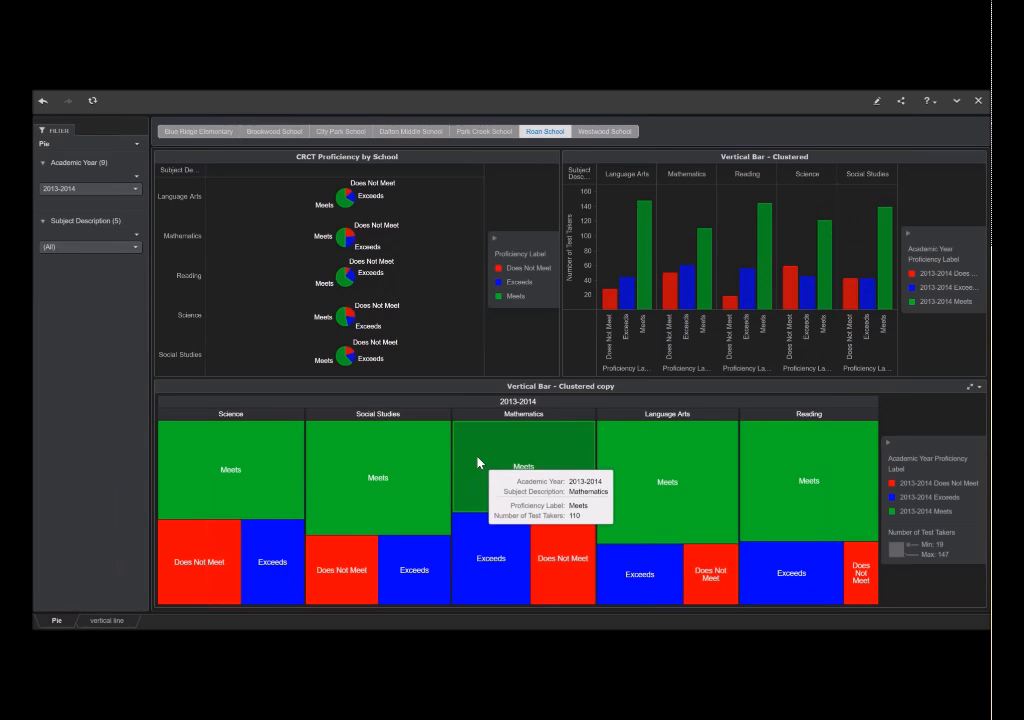
{"action": "mouse_move", "coordinate": [800, 447]}
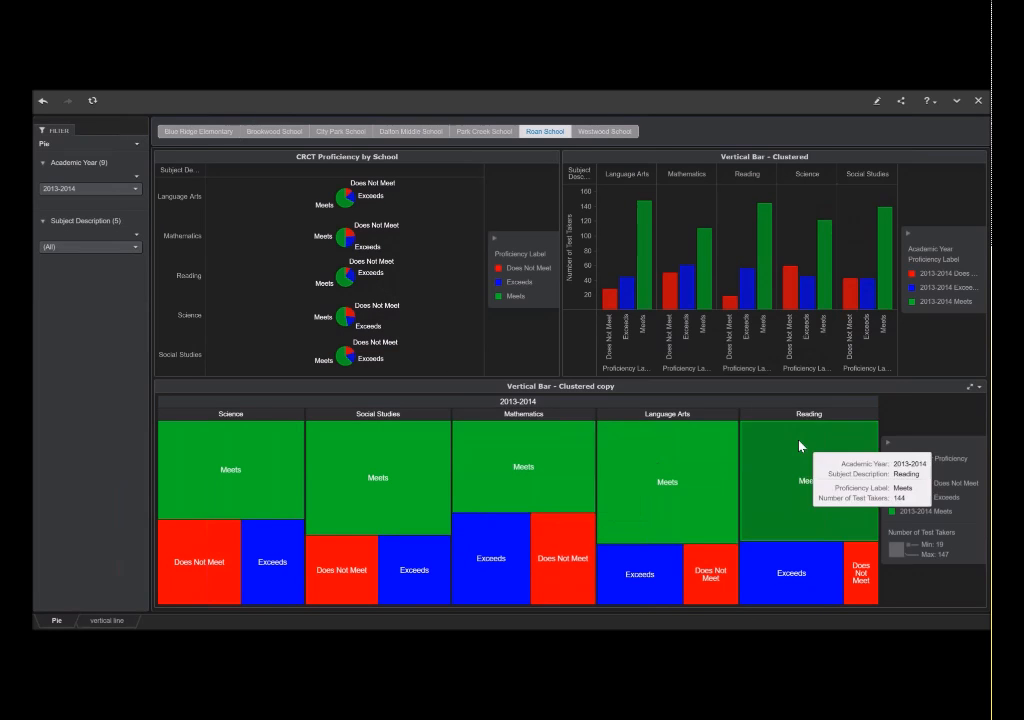
{"action": "left_click", "coordinate": [521, 447]}
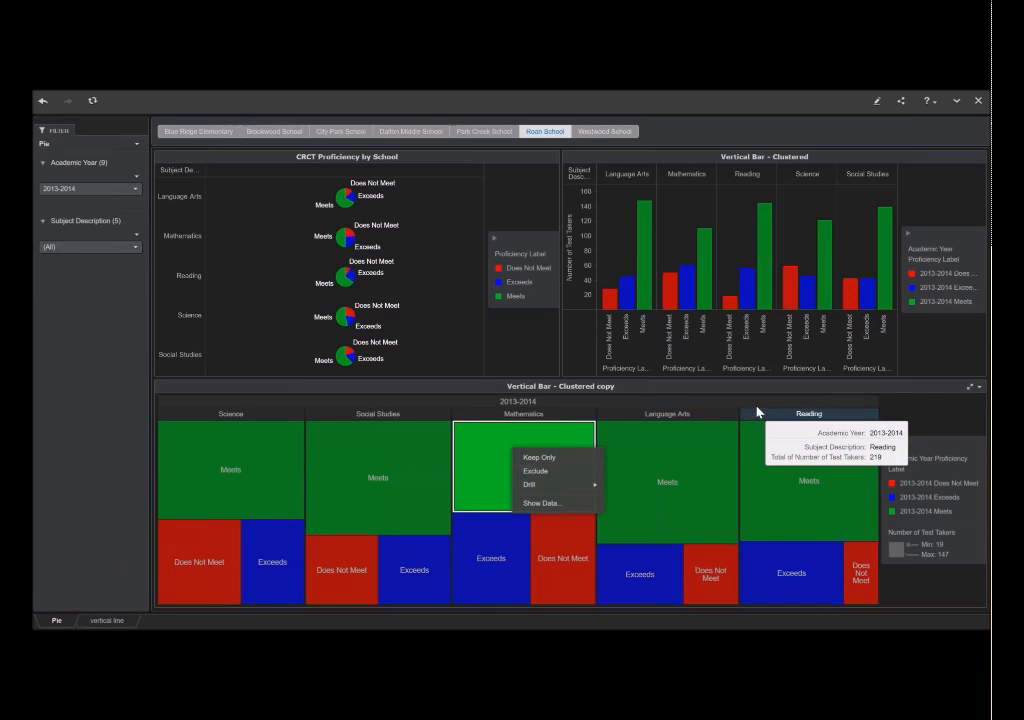
{"action": "left_click", "coordinate": [943, 410]}
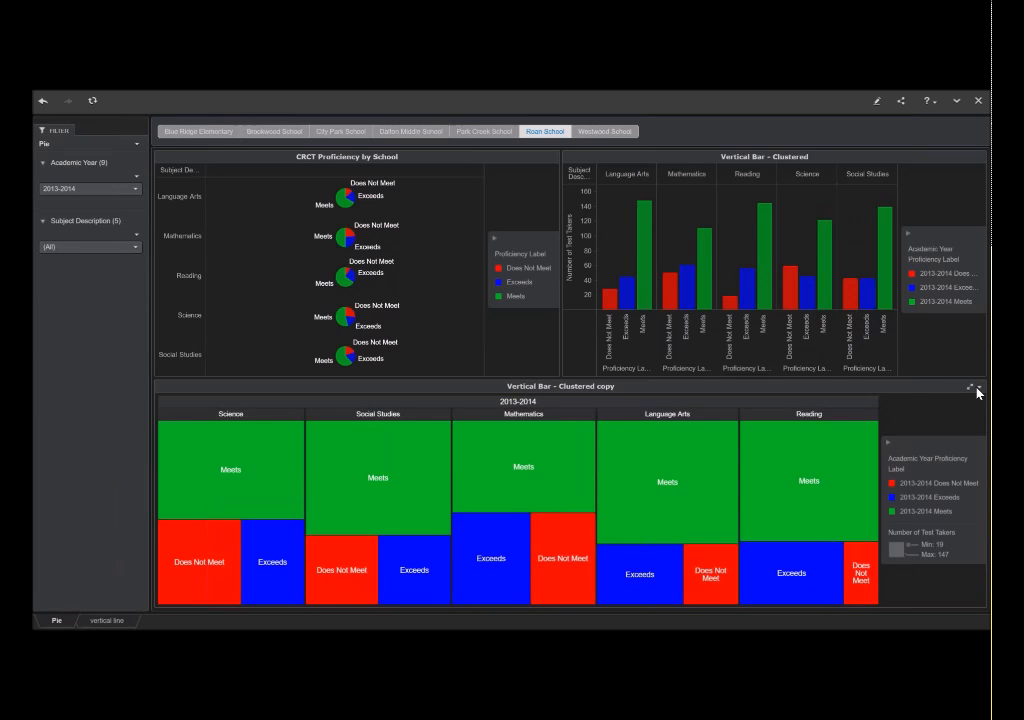
{"action": "left_click", "coordinate": [980, 388]}
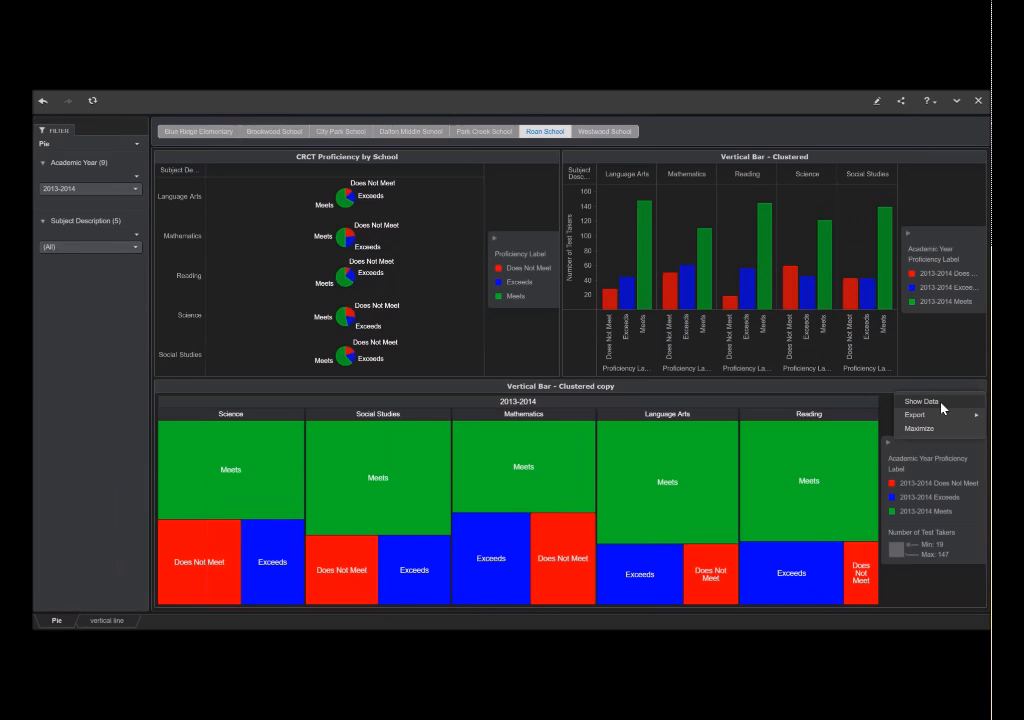
{"action": "mouse_move", "coordinate": [942, 423]}
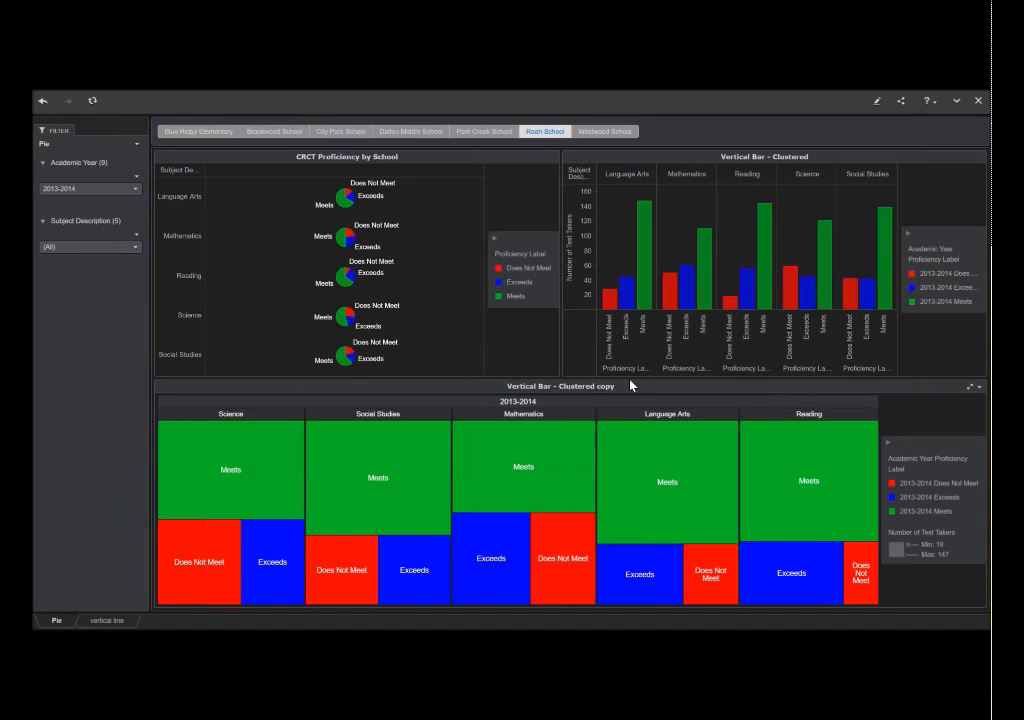
{"action": "left_click", "coordinate": [877, 102]}
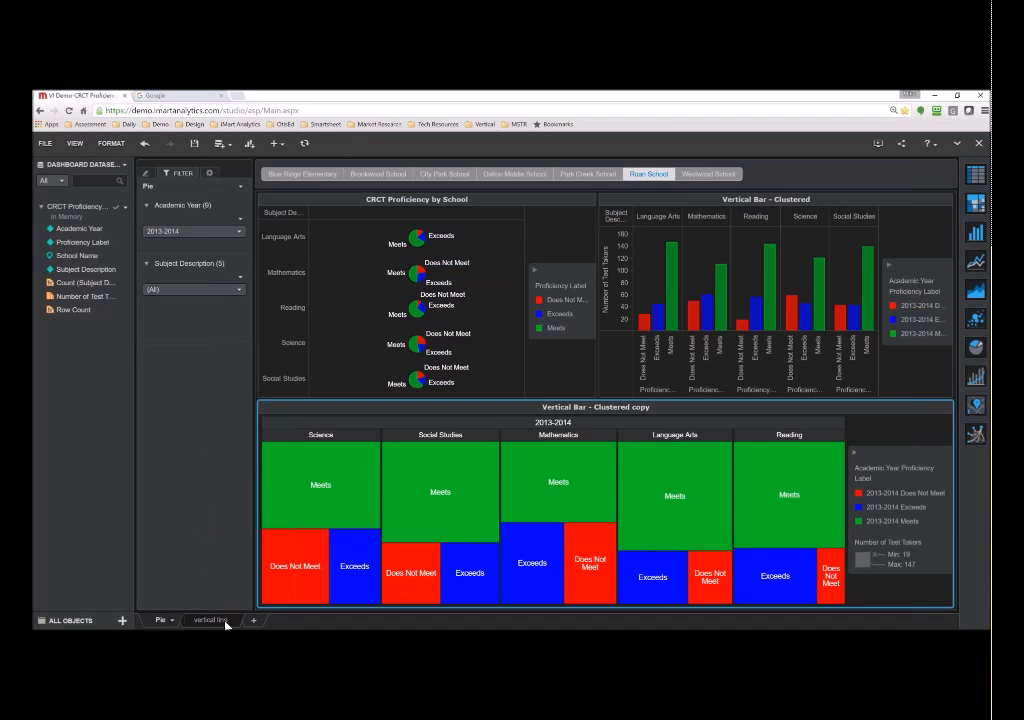
- Move the sheet tabs to the top, check the vertical line sheet, and return to the Pie sheet
{"action": "left_click", "coordinate": [173, 621]}
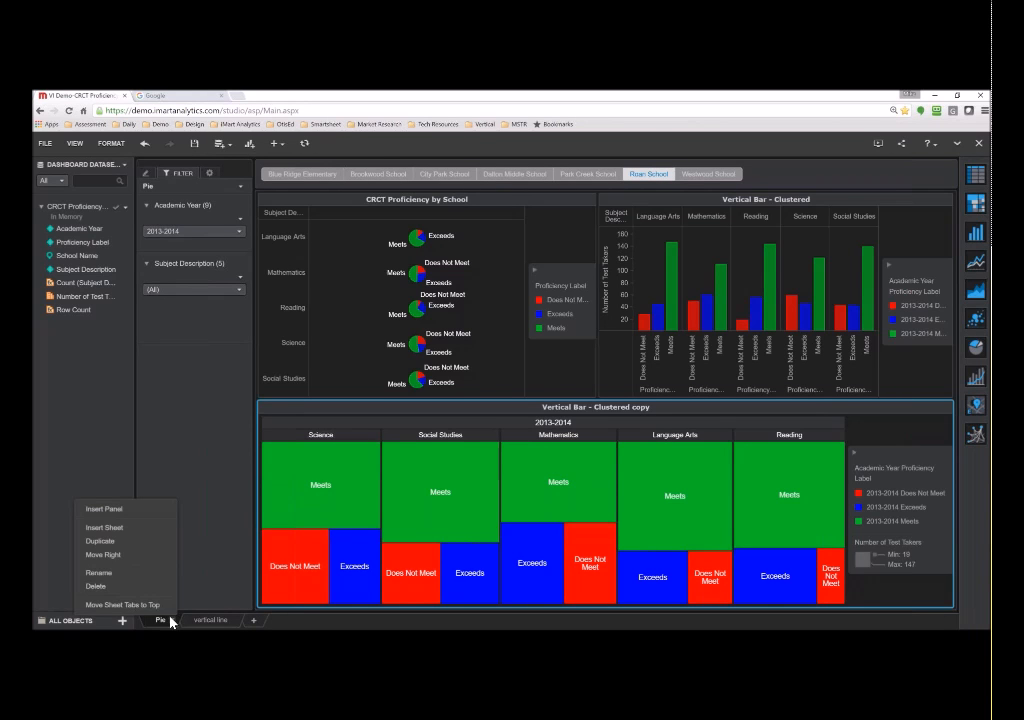
{"action": "left_click", "coordinate": [150, 605]}
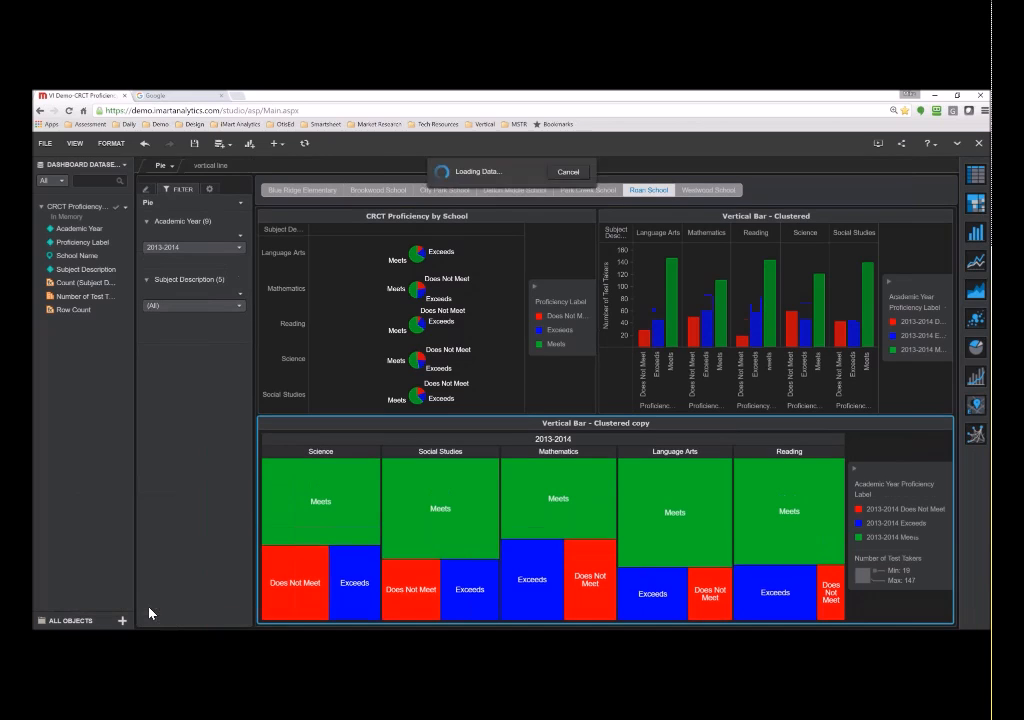
{"action": "left_click", "coordinate": [216, 168]}
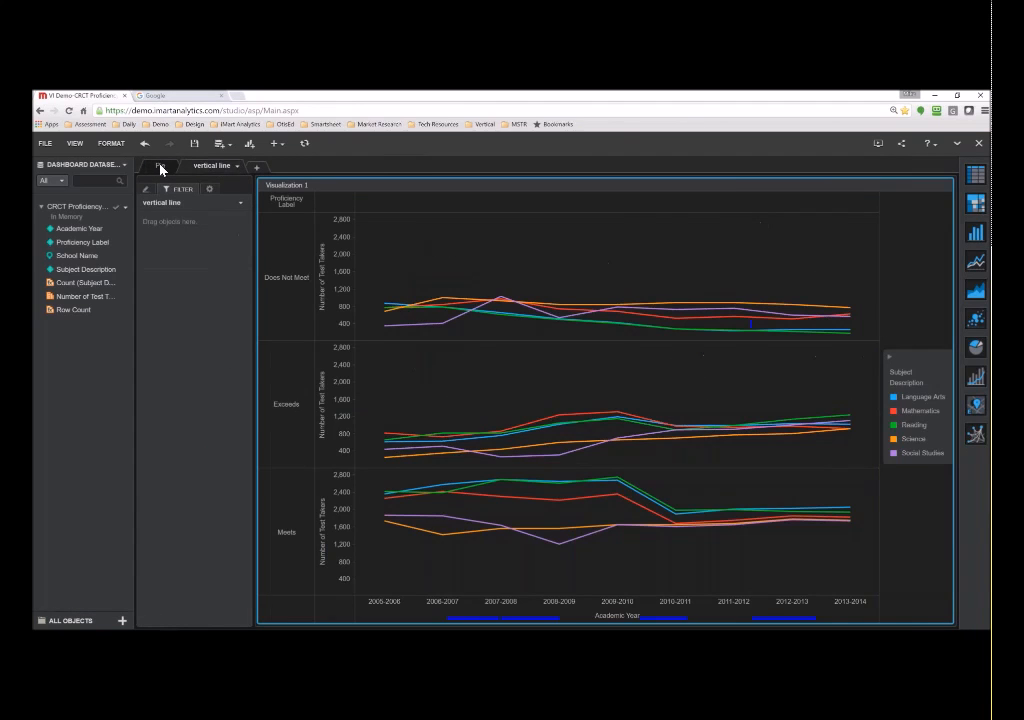
{"action": "left_click", "coordinate": [160, 166]}
{"action": "left_click", "coordinate": [83, 146]}
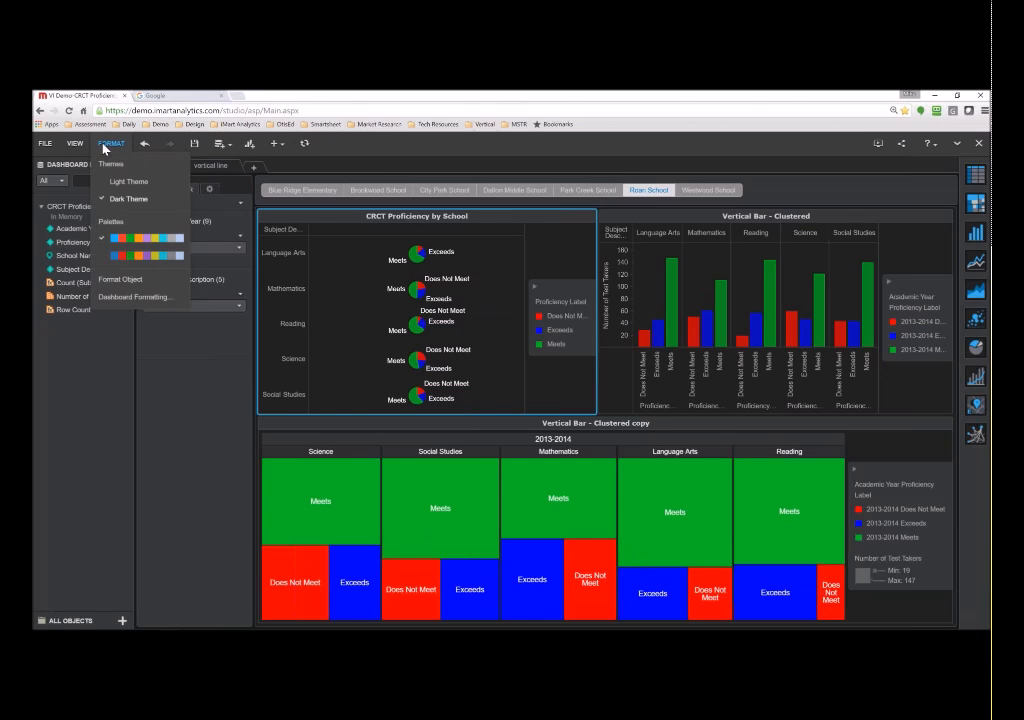
- Apply the Light Theme, then briefly inspect the bar chart's Reading column context menu
{"action": "left_click", "coordinate": [120, 181]}
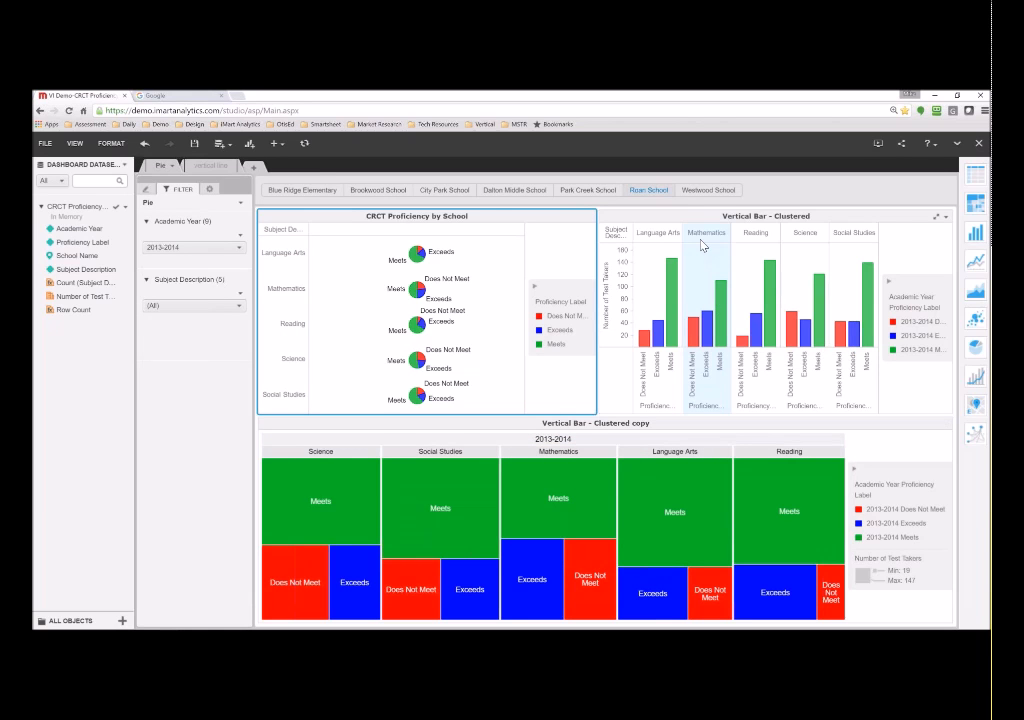
{"action": "right_click", "coordinate": [766, 240]}
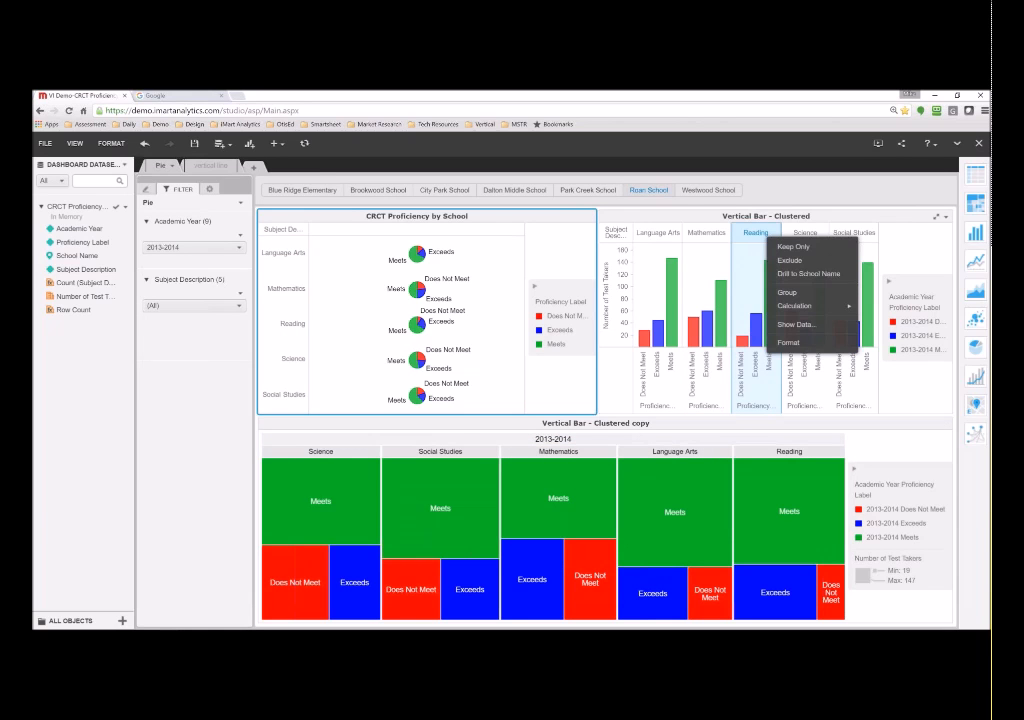
{"action": "left_click", "coordinate": [787, 325]}
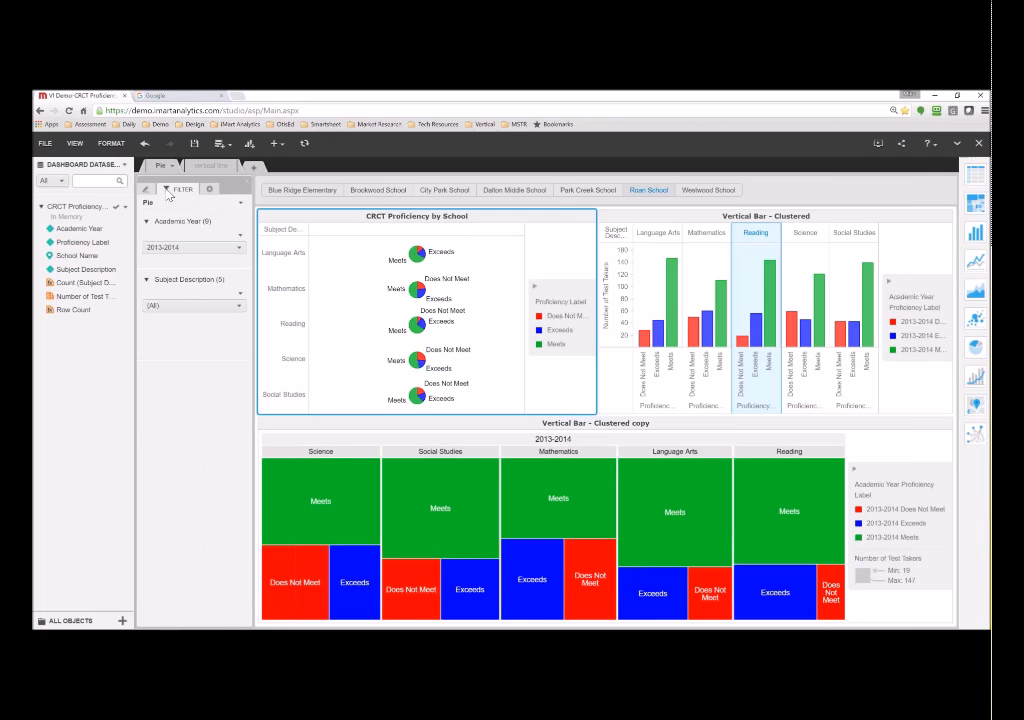
- Add a blank sheet and add the existing dataset Demo > Enrollment > School Level Enrollment over years
{"action": "left_click", "coordinate": [256, 171]}
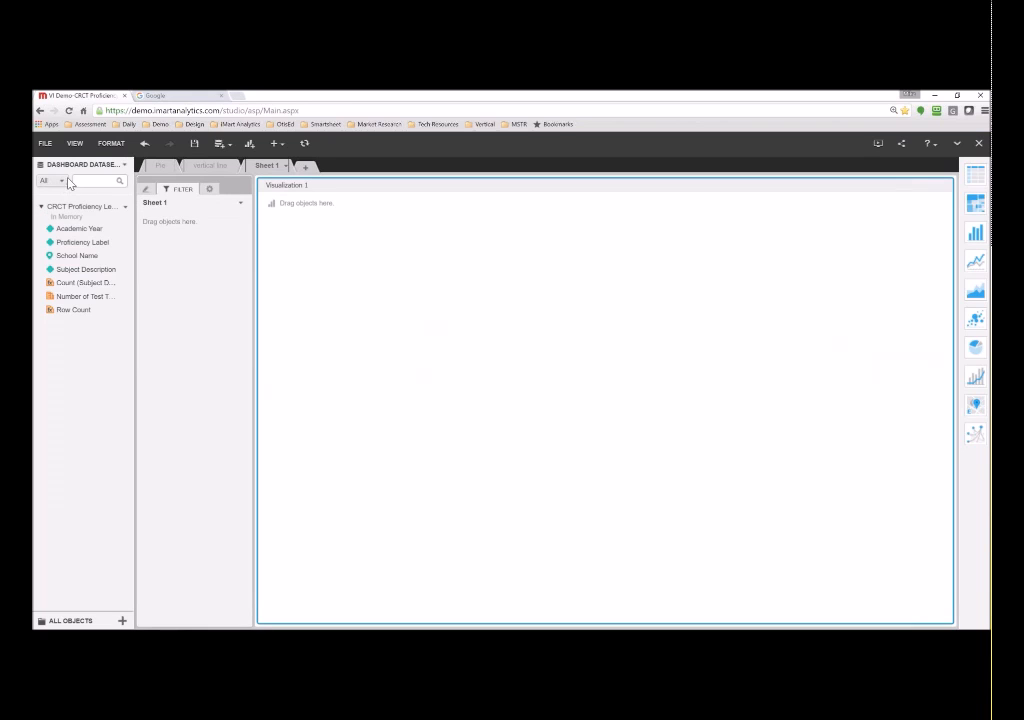
{"action": "left_click", "coordinate": [125, 166]}
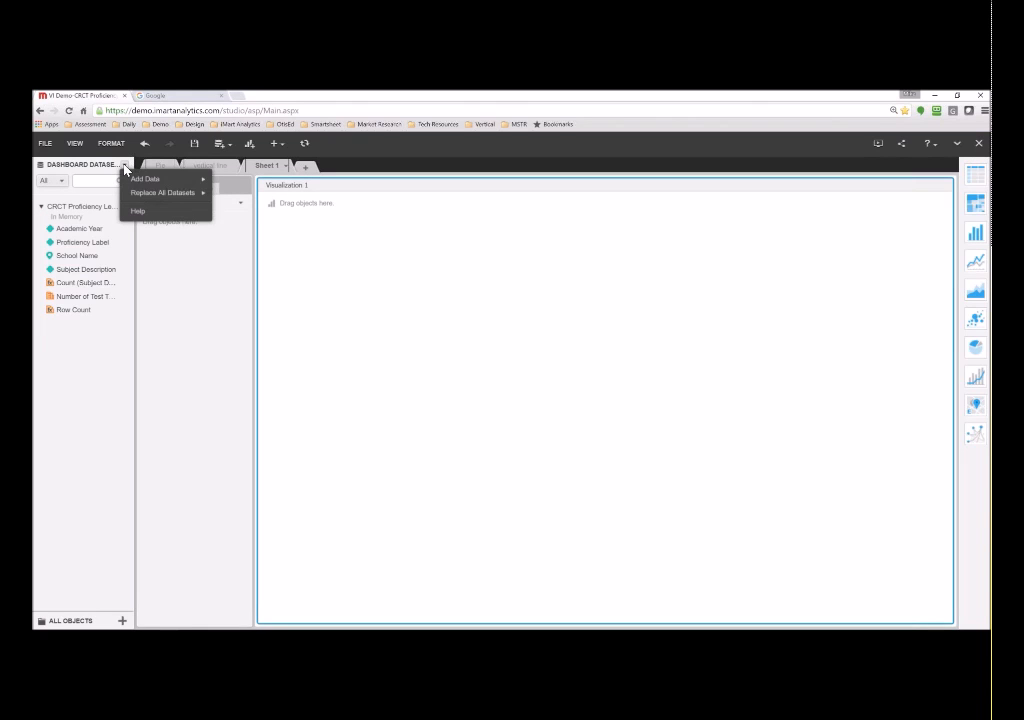
{"action": "mouse_move", "coordinate": [143, 184]}
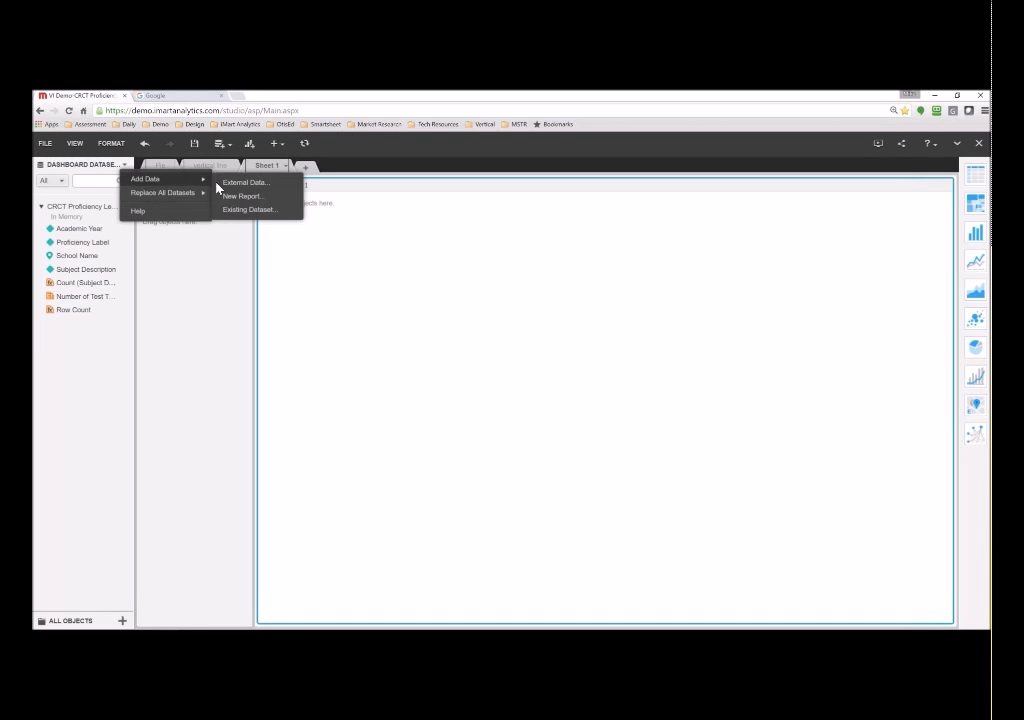
{"action": "left_click", "coordinate": [251, 210]}
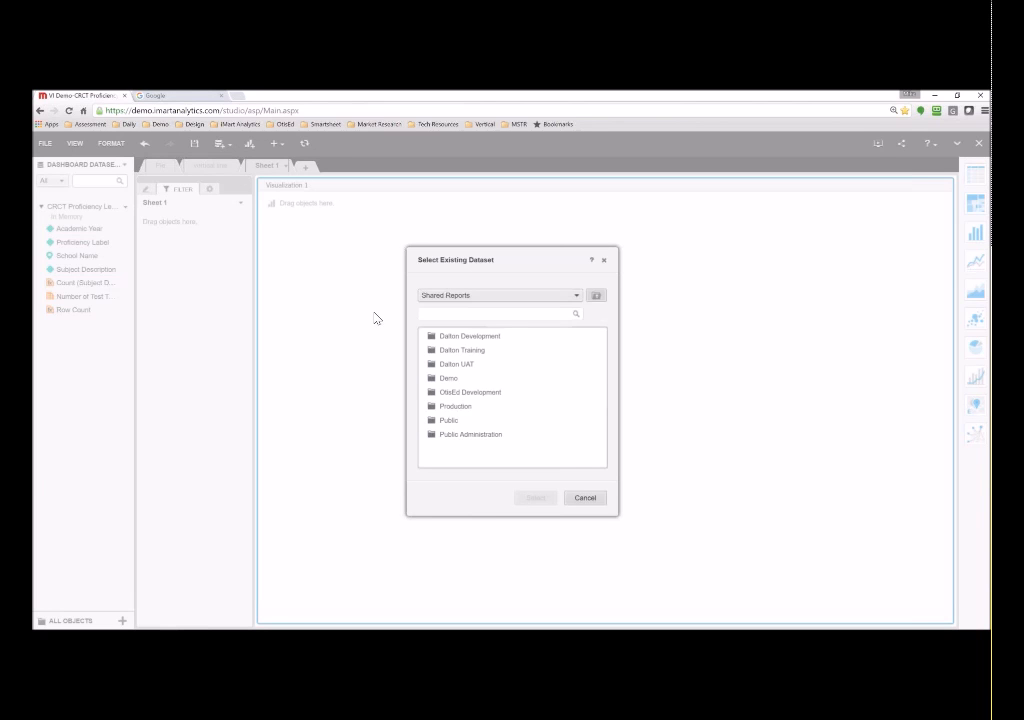
{"action": "double_click", "coordinate": [450, 380]}
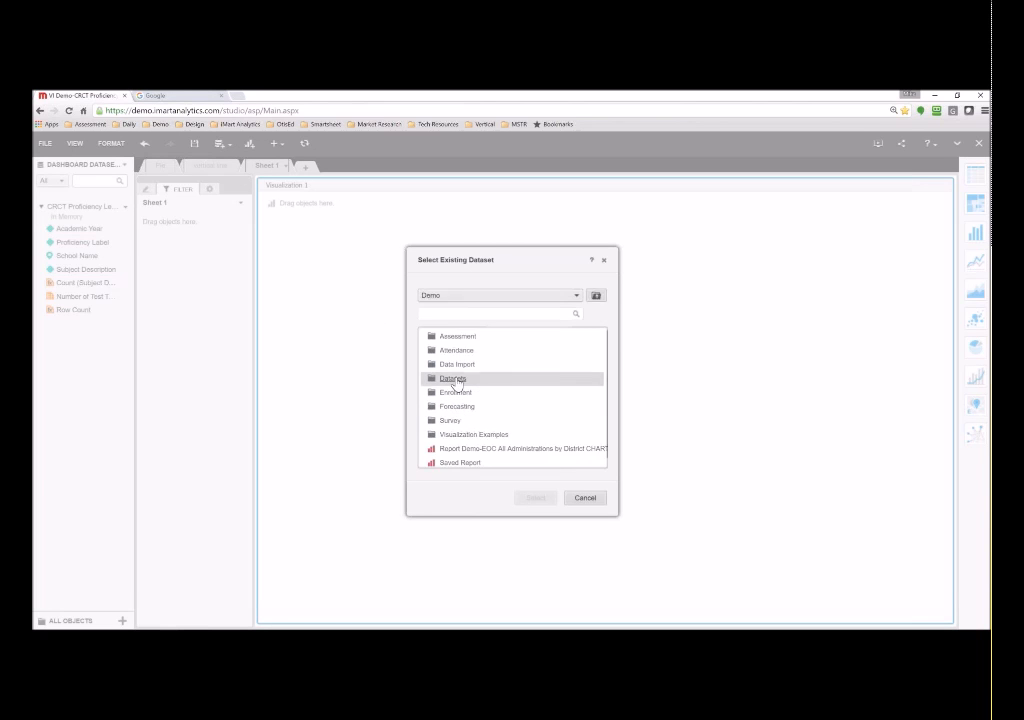
{"action": "double_click", "coordinate": [455, 392]}
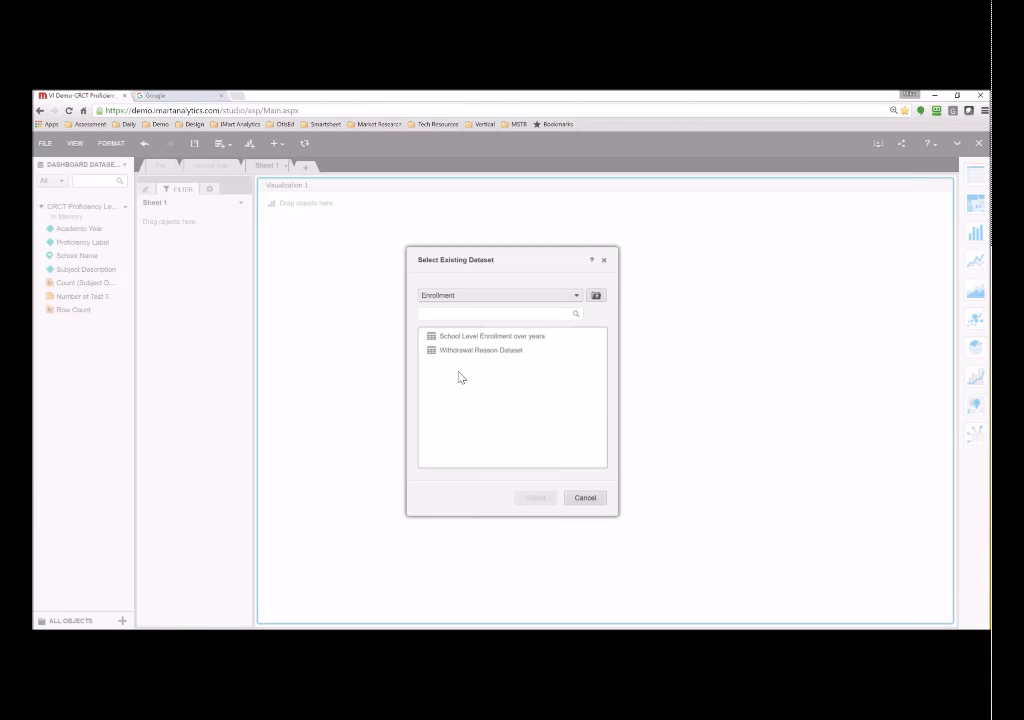
{"action": "left_click", "coordinate": [458, 338]}
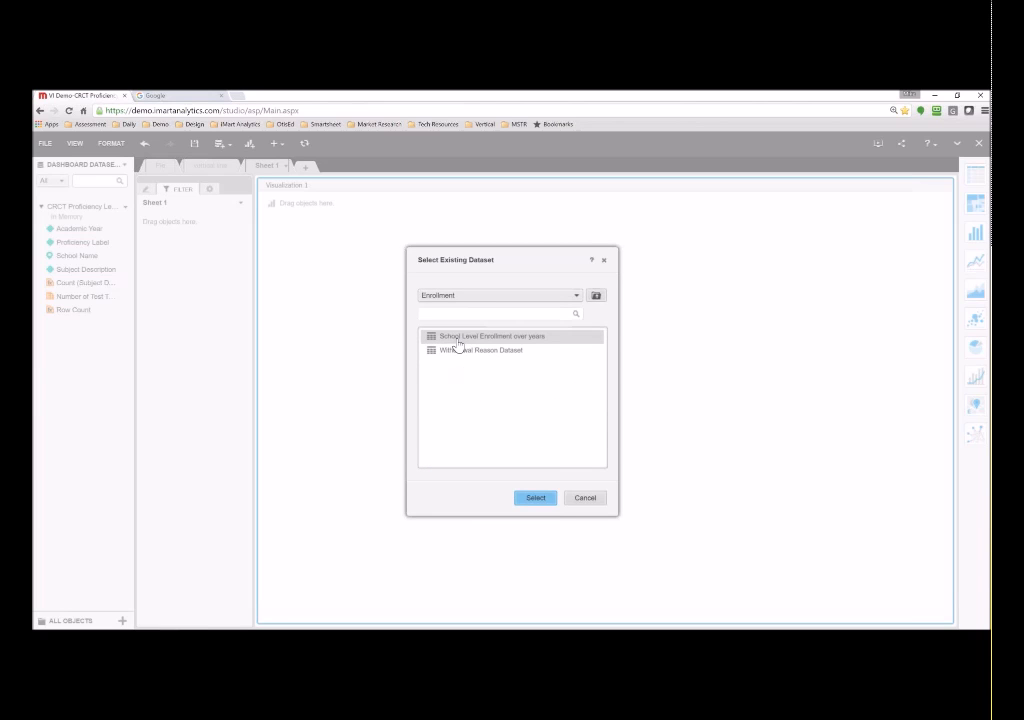
{"action": "left_click", "coordinate": [537, 501]}
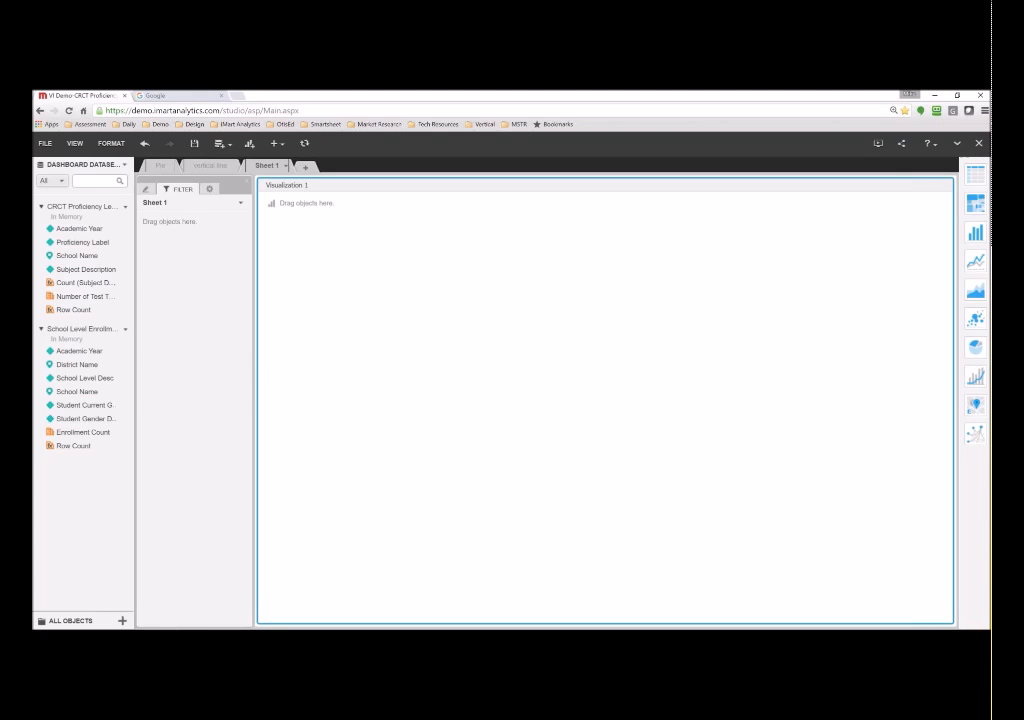
- Put Academic Year in Columns, School Name, grade and gender in Rows, and Enrollment Count in Metrics
{"action": "left_click", "coordinate": [147, 189]}
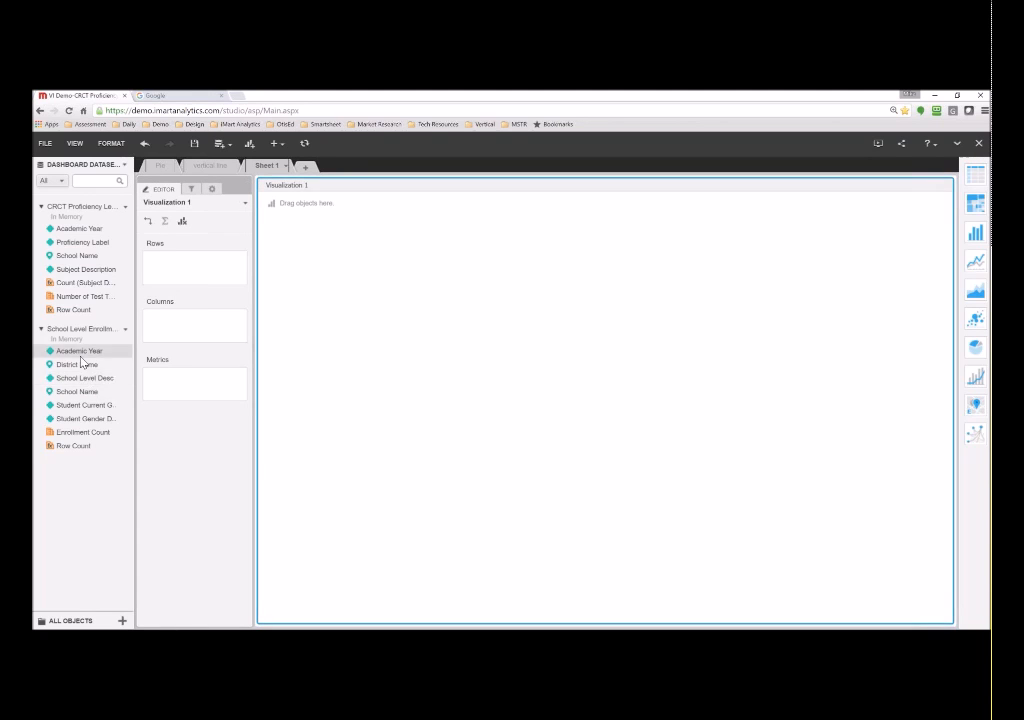
{"action": "left_click_drag", "start_coordinate": [100, 351], "coordinate": [190, 320]}
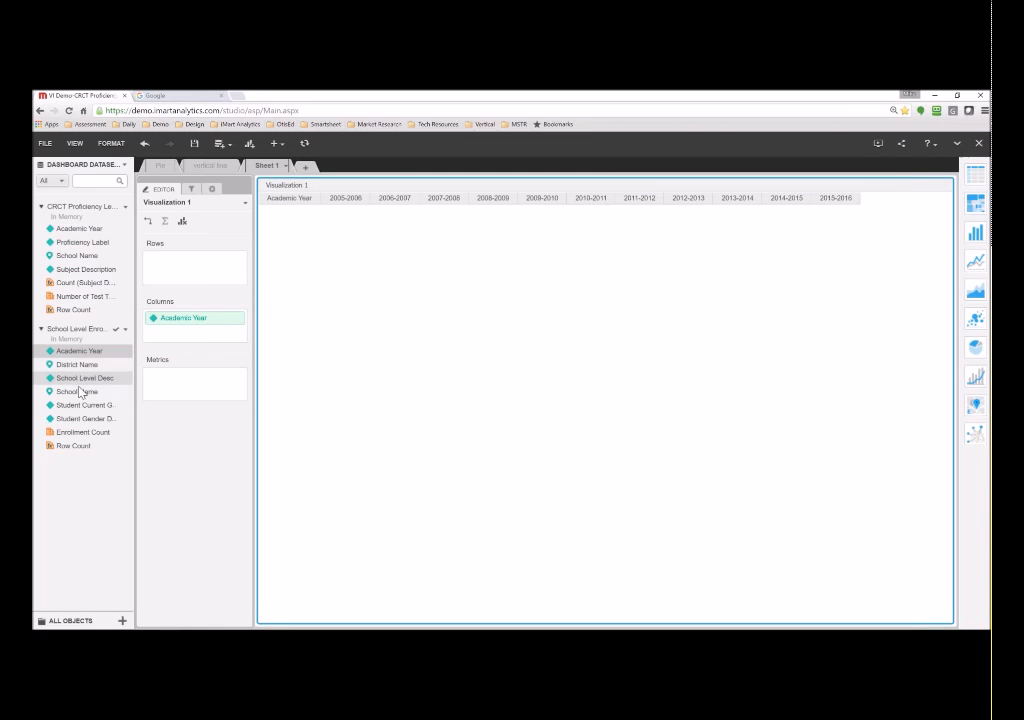
{"action": "left_click_drag", "start_coordinate": [80, 392], "coordinate": [172, 272]}
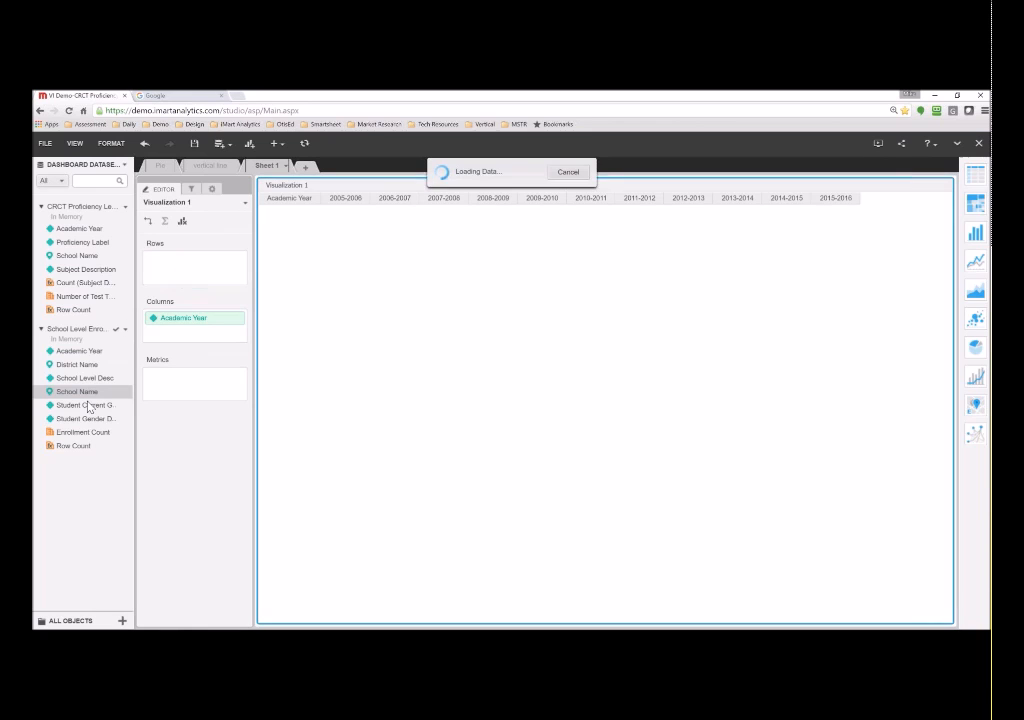
{"action": "left_click_drag", "start_coordinate": [104, 406], "coordinate": [171, 285]}
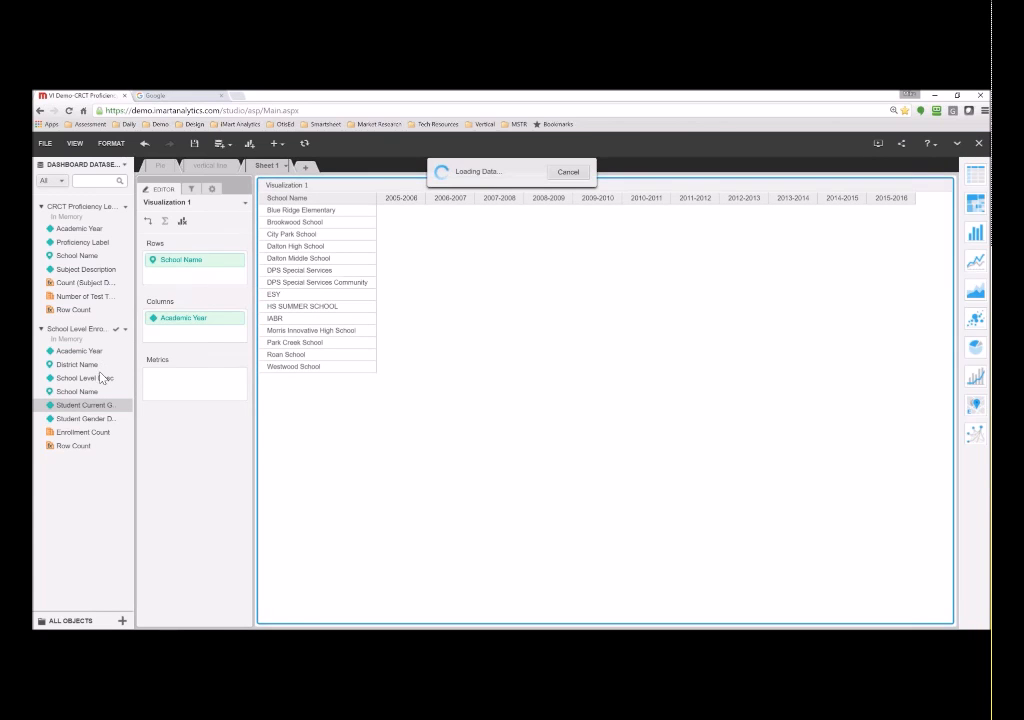
{"action": "left_click_drag", "start_coordinate": [80, 418], "coordinate": [151, 296]}
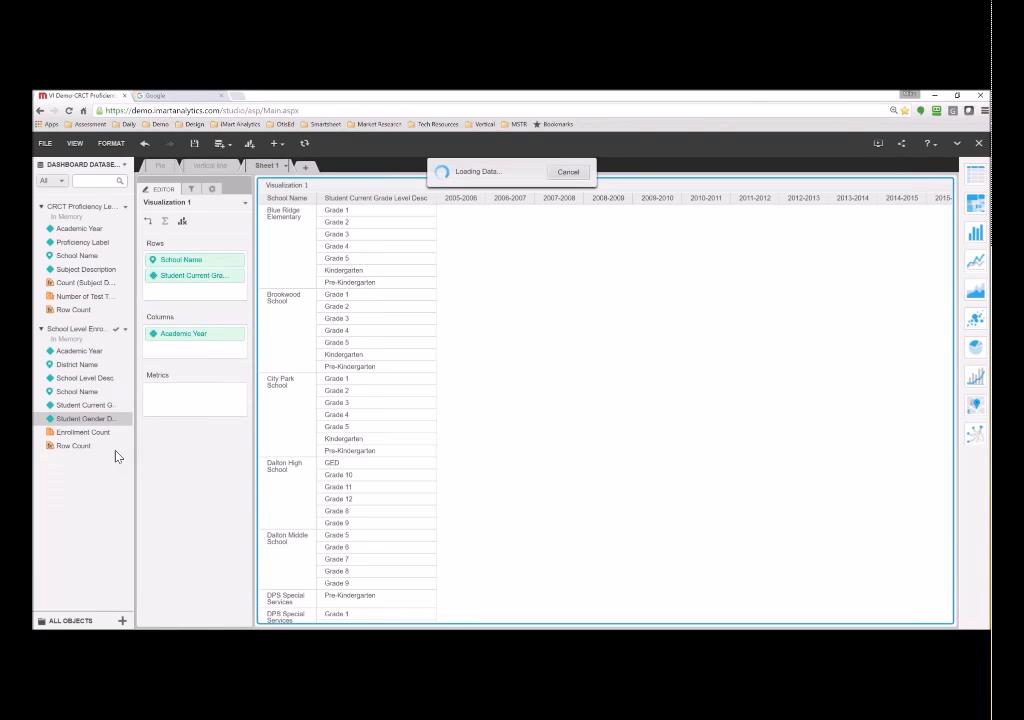
{"action": "left_click_drag", "start_coordinate": [85, 432], "coordinate": [187, 416]}
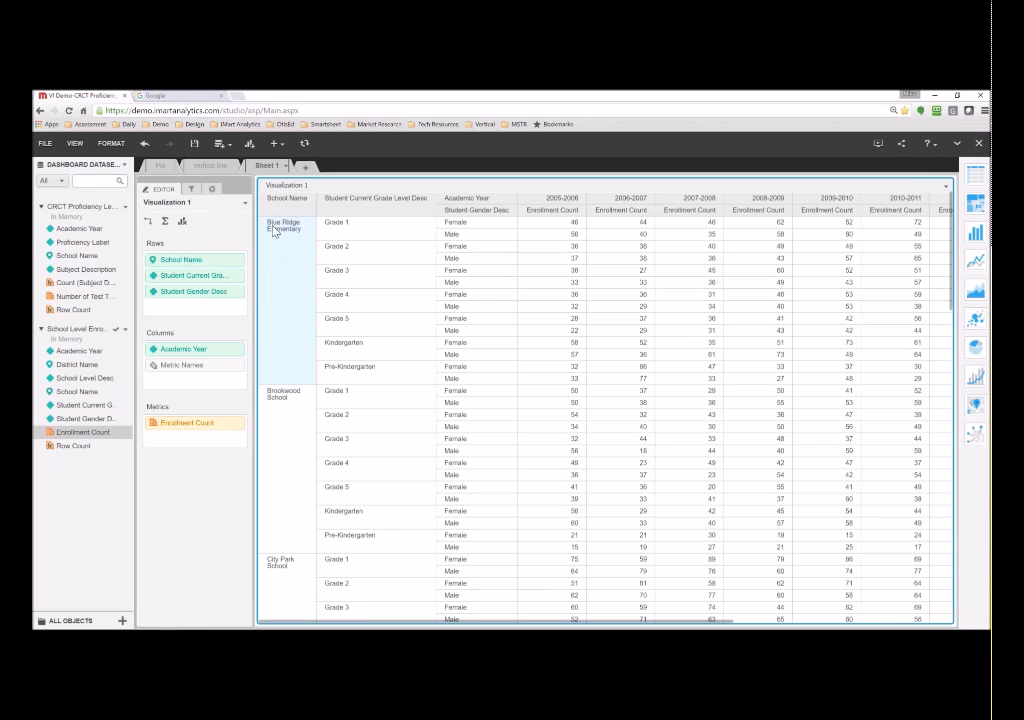
- Add a School Name filter to the sheet's Filter panel
{"action": "left_click", "coordinate": [181, 189]}
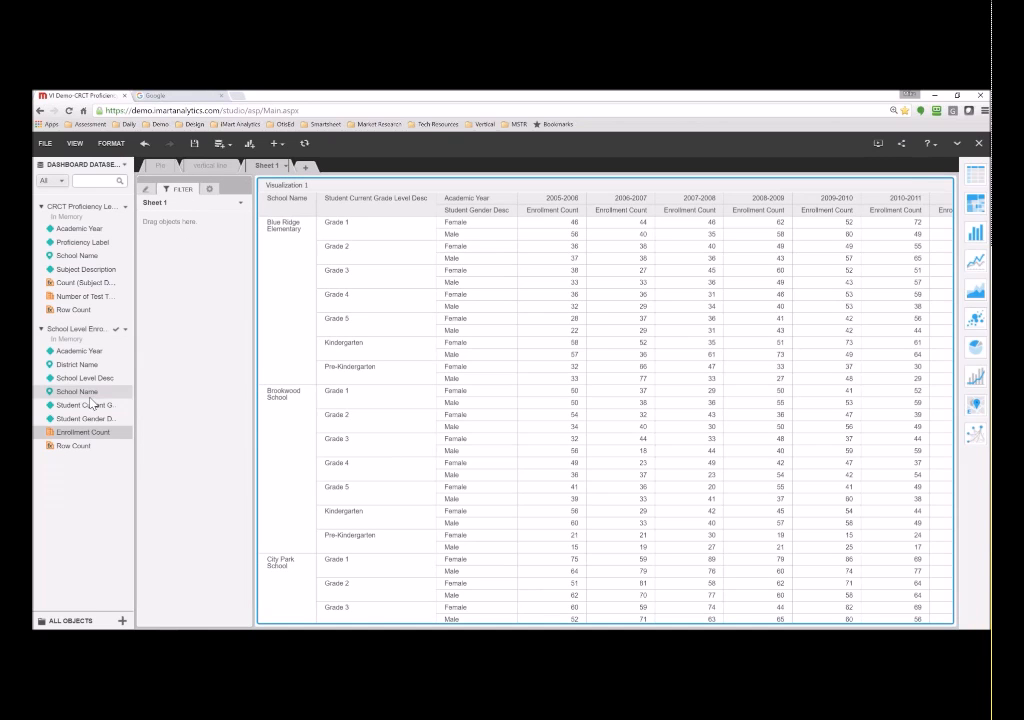
{"action": "left_click_drag", "start_coordinate": [80, 392], "coordinate": [185, 248]}
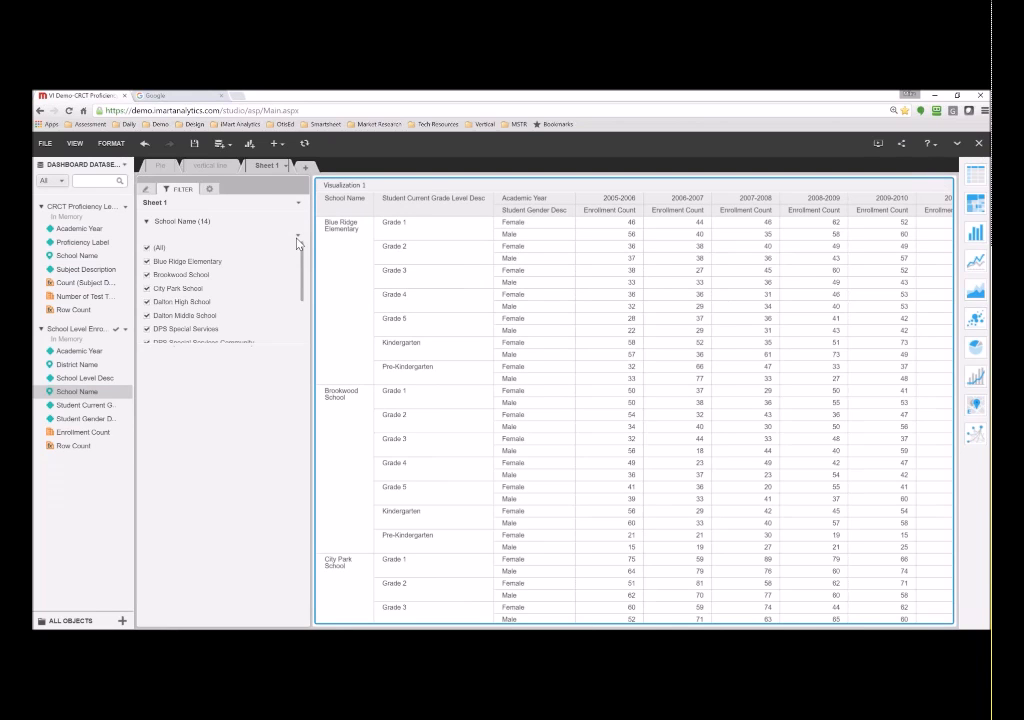
{"action": "left_click", "coordinate": [148, 222]}
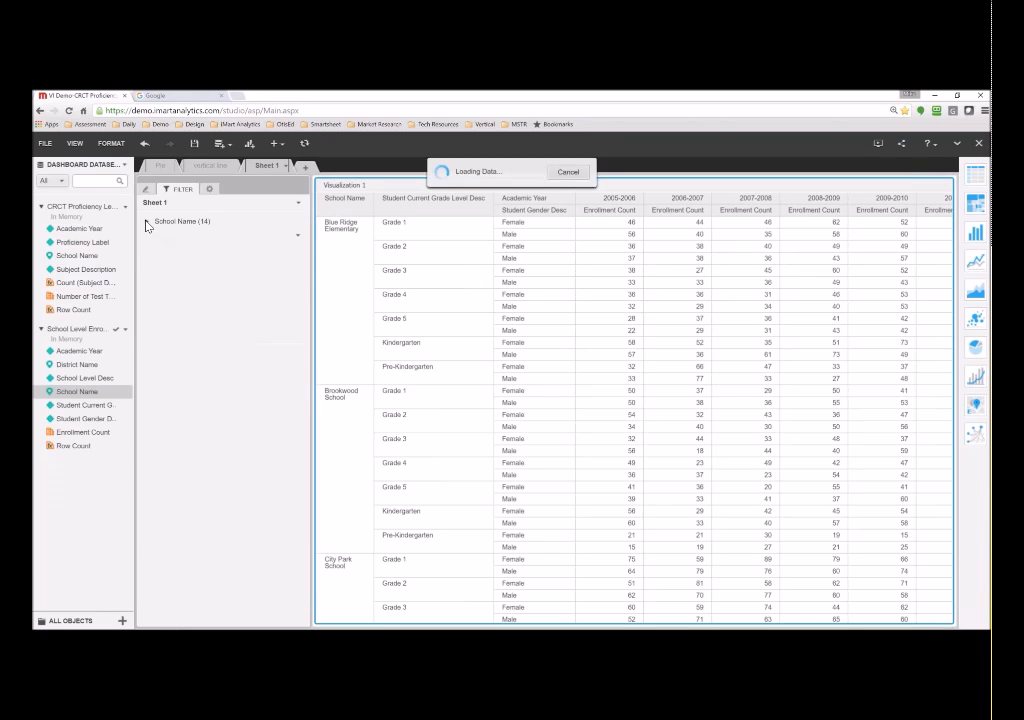
{"action": "left_click", "coordinate": [148, 222]}
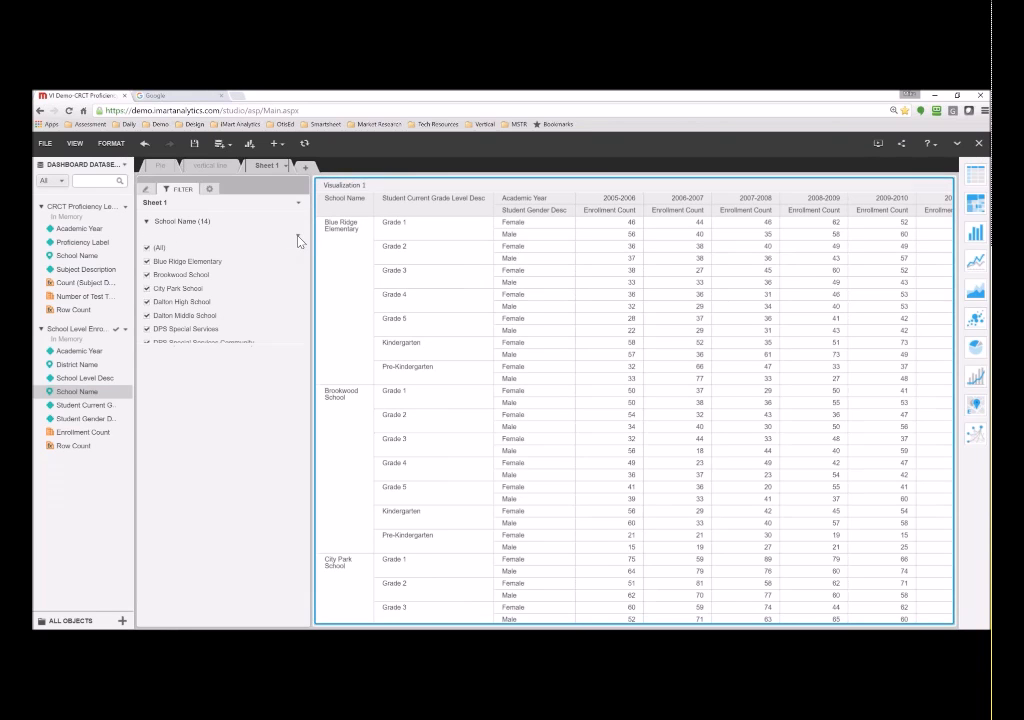
- Display the School Name filter as Radio Buttons and rename the sheet 'Enrollment'
{"action": "left_click_drag", "start_coordinate": [313, 242], "coordinate": [338, 241]}
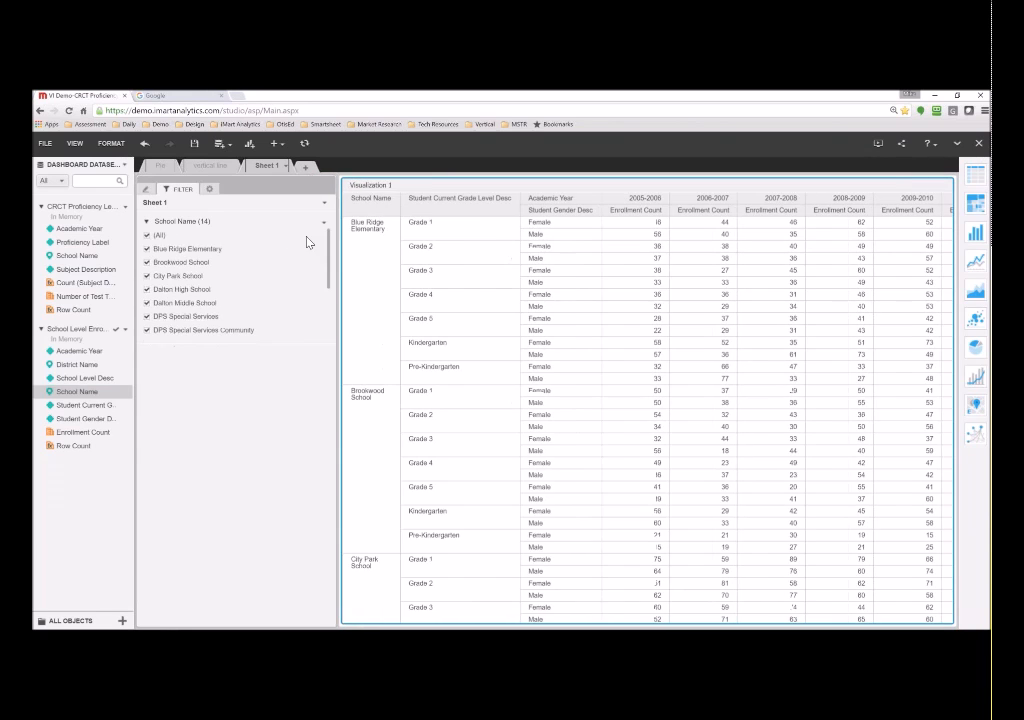
{"action": "left_click", "coordinate": [324, 222]}
{"action": "mouse_move", "coordinate": [379, 311]}
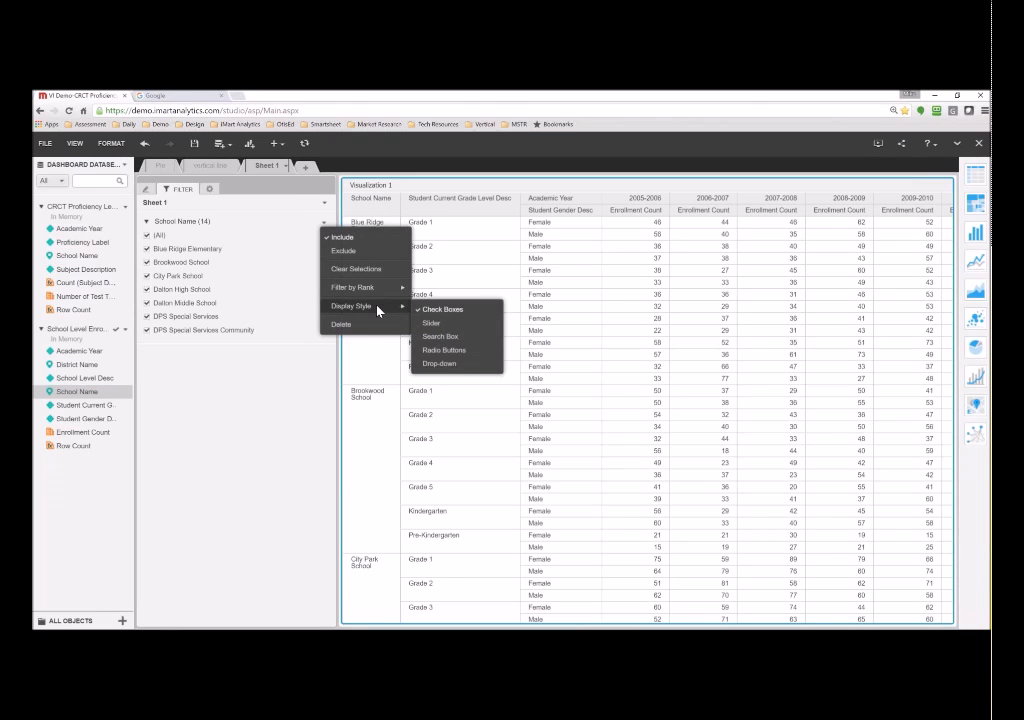
{"action": "left_click", "coordinate": [437, 351]}
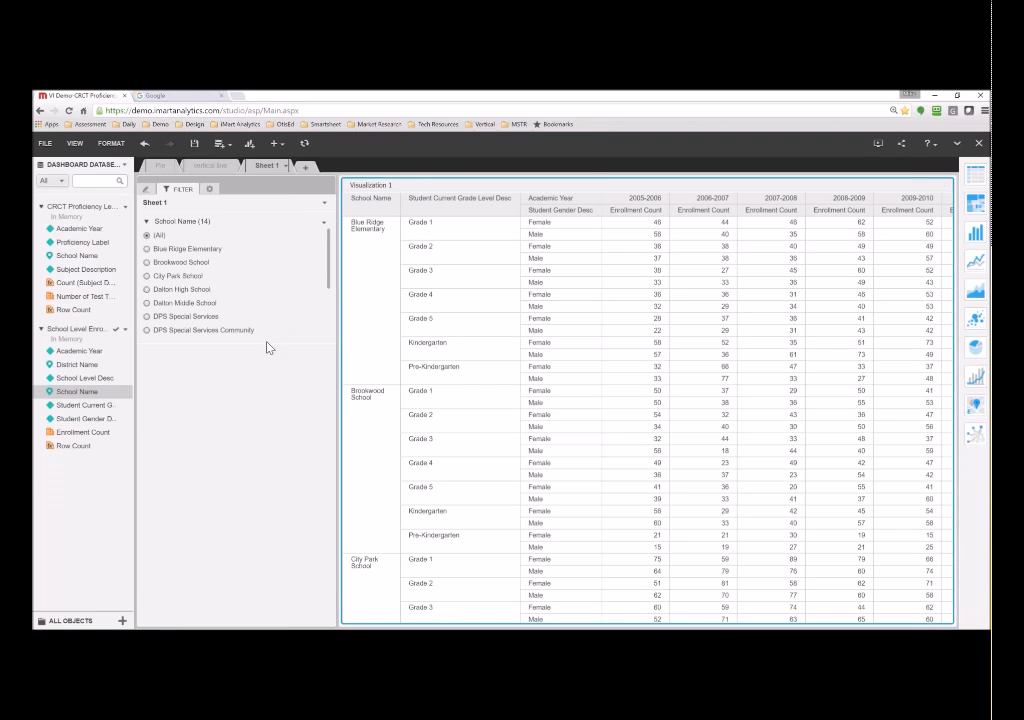
{"action": "left_click_drag", "start_coordinate": [338, 304], "coordinate": [268, 212]}
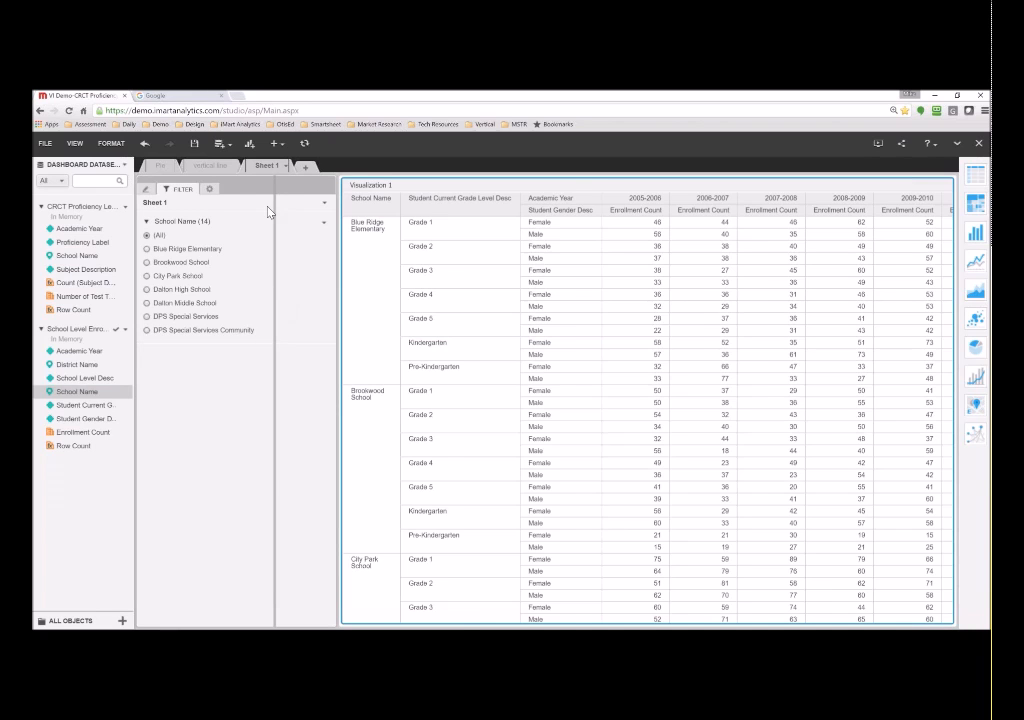
{"action": "type", "text": "Enrollment"}
{"action": "left_click", "coordinate": [296, 343]}
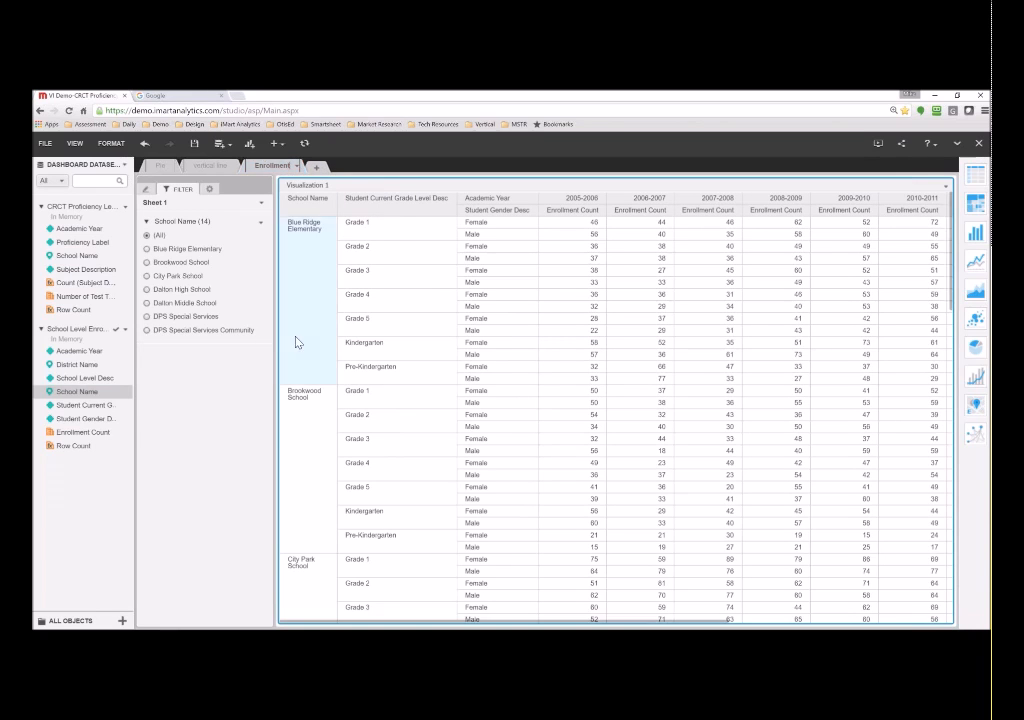
- Try several schools in the School Name filter, ending on Blue Ridge Elementary
{"action": "left_click", "coordinate": [185, 249]}
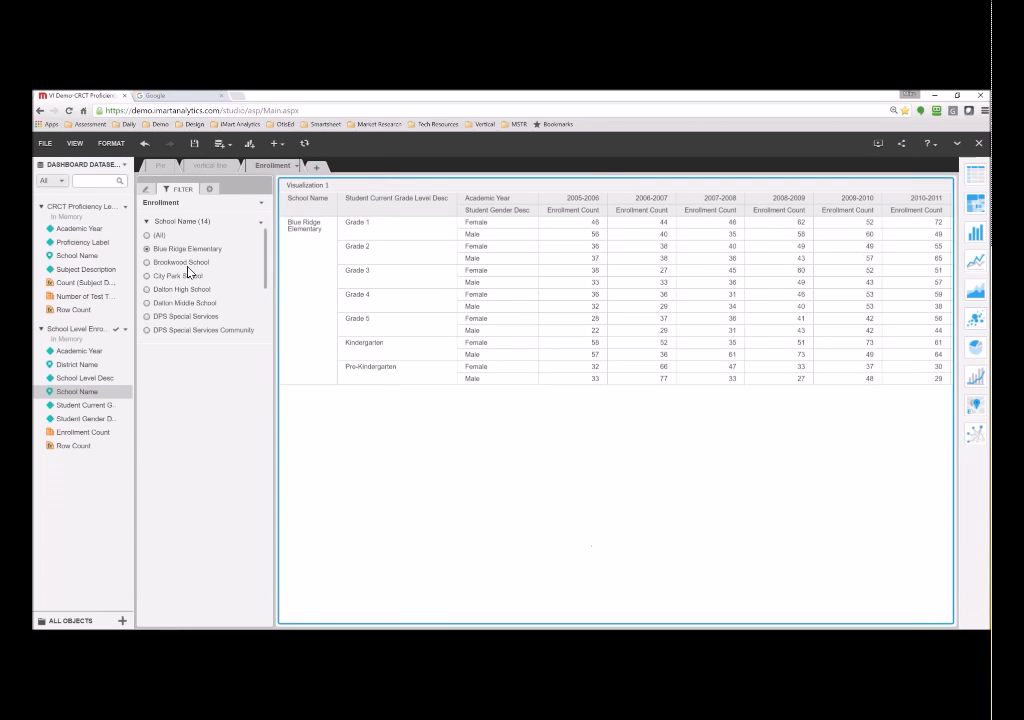
{"action": "left_click", "coordinate": [184, 263]}
{"action": "left_click", "coordinate": [185, 277]}
{"action": "left_click", "coordinate": [191, 290]}
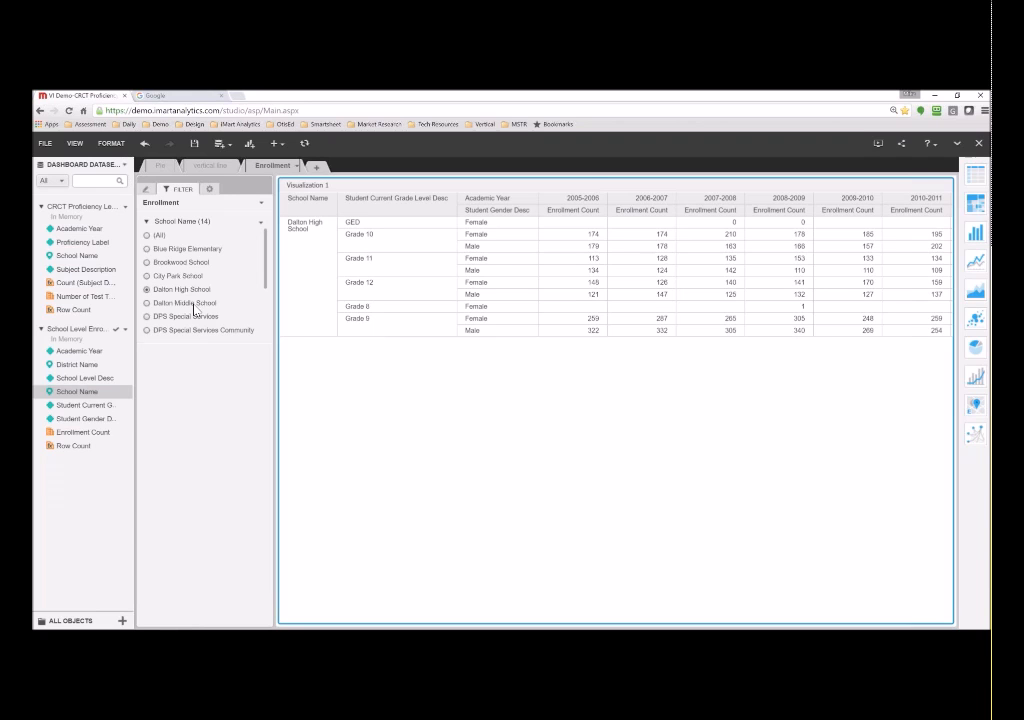
{"action": "left_click", "coordinate": [194, 304]}
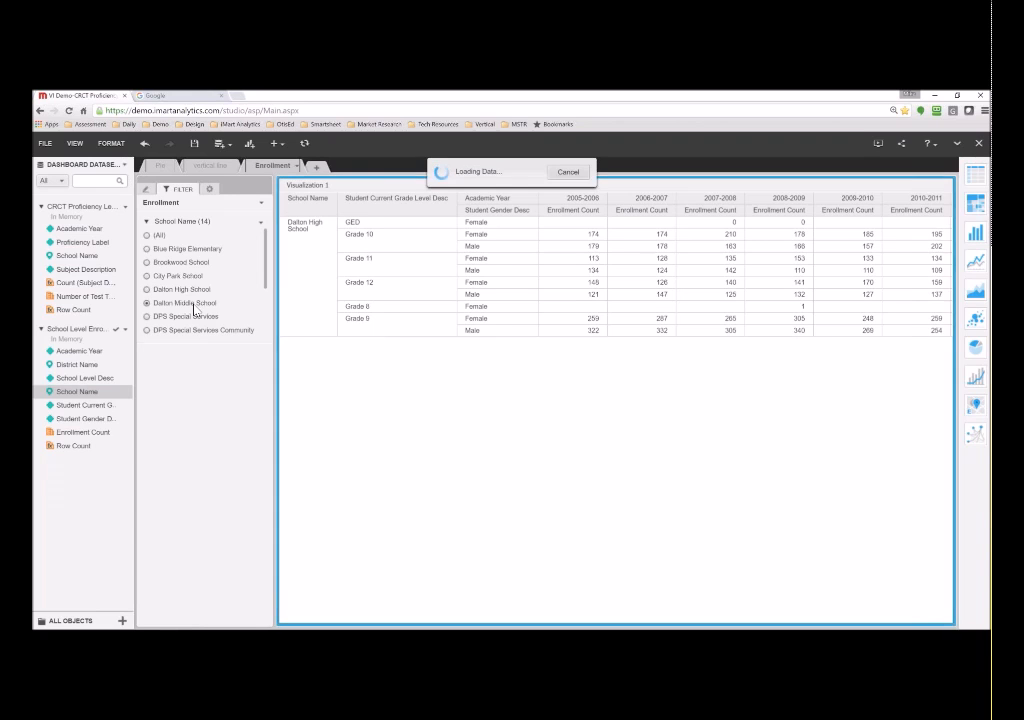
{"action": "left_click", "coordinate": [196, 316]}
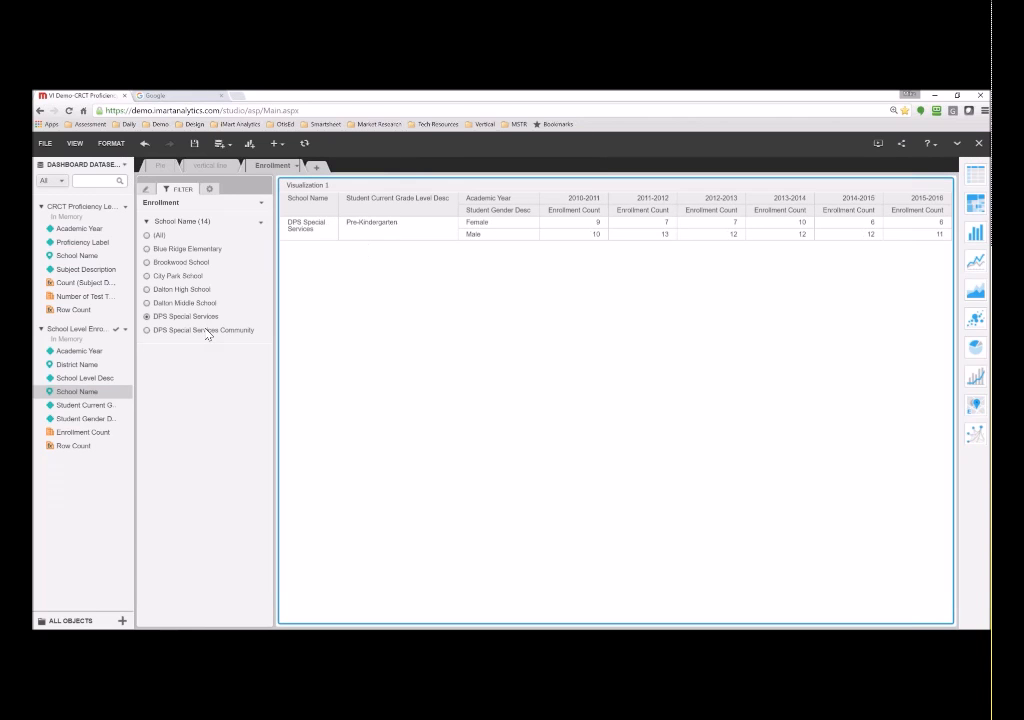
{"action": "left_click", "coordinate": [205, 332]}
{"action": "left_click", "coordinate": [180, 249]}
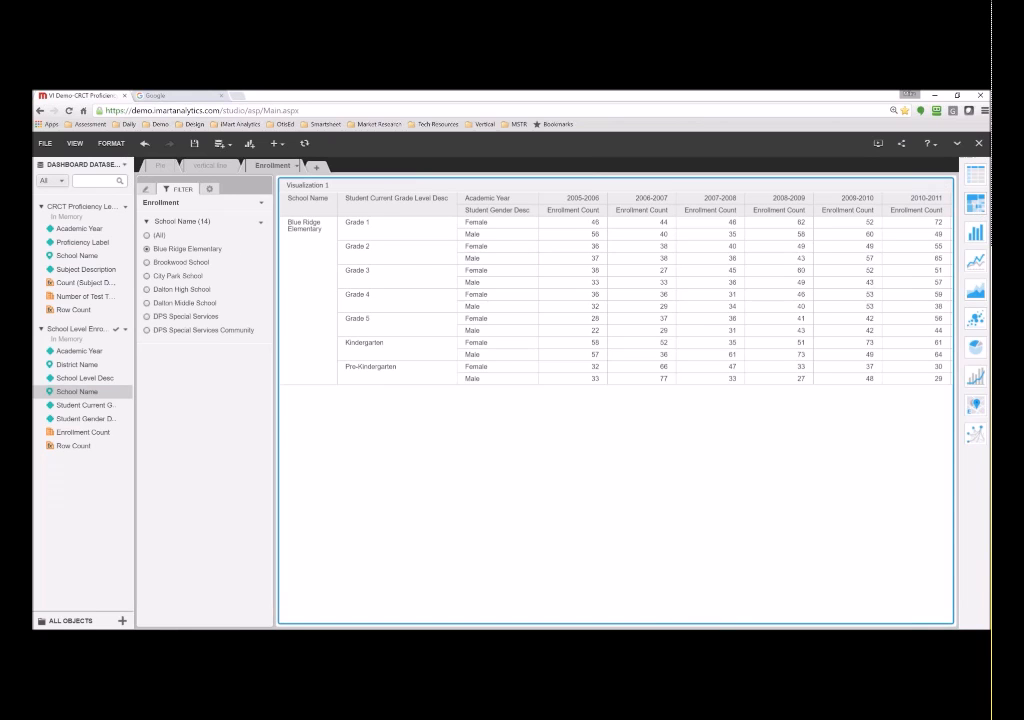
- Preview the enrollment data as heat map, bar, line, bubble and pie charts, then revert to Grid
{"action": "left_click", "coordinate": [973, 204]}
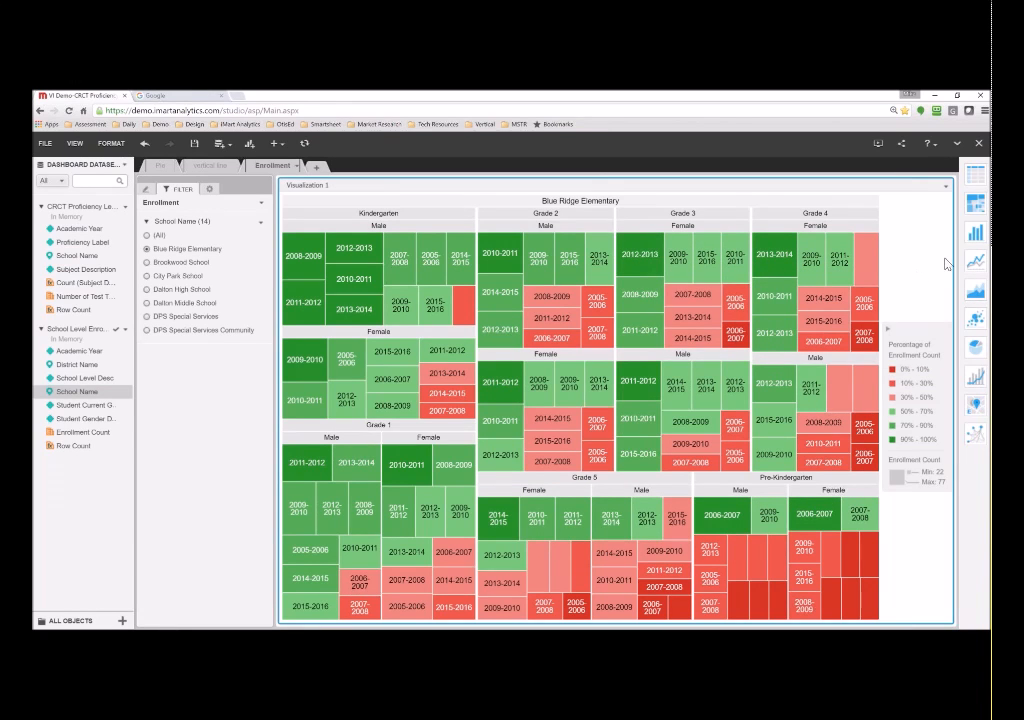
{"action": "left_click", "coordinate": [973, 236]}
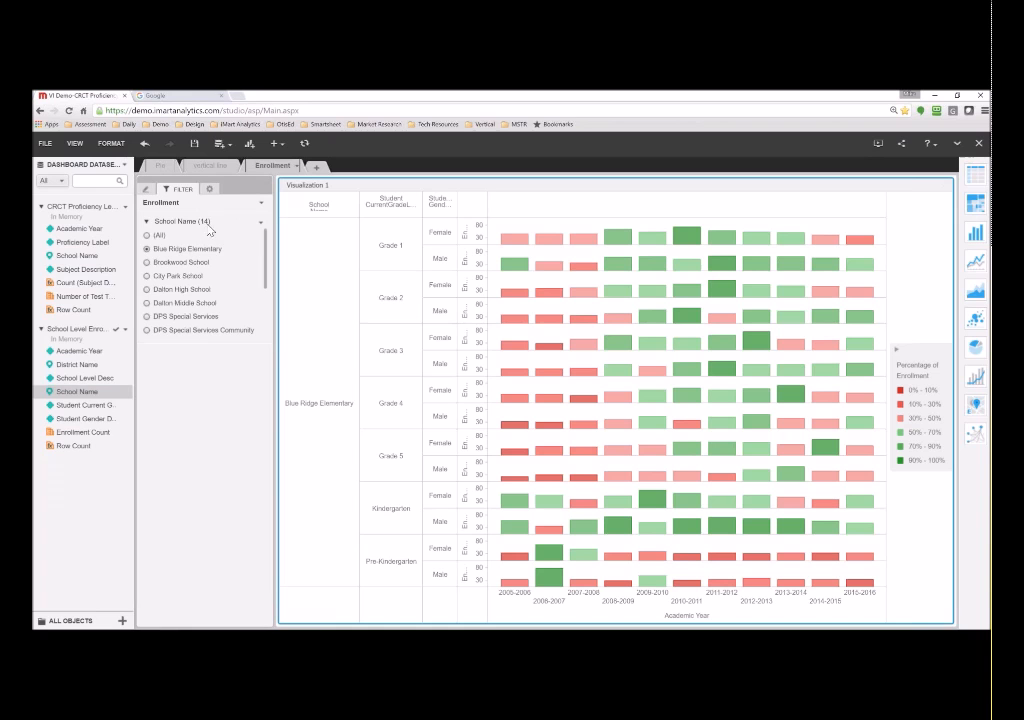
{"action": "mouse_move", "coordinate": [722, 263]}
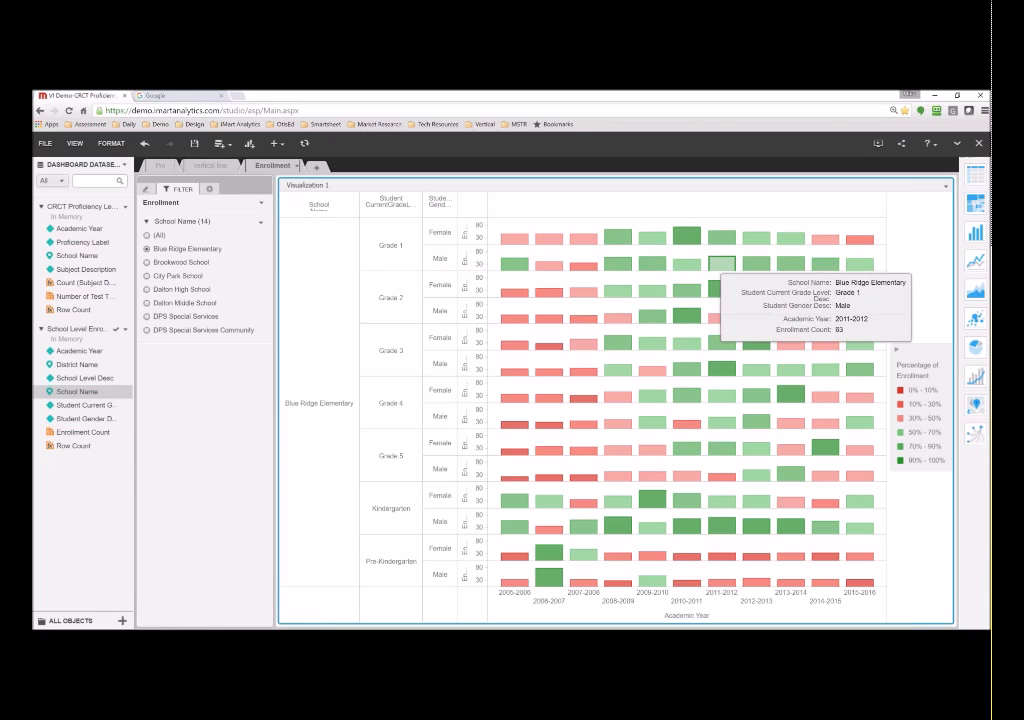
{"action": "left_click", "coordinate": [975, 262]}
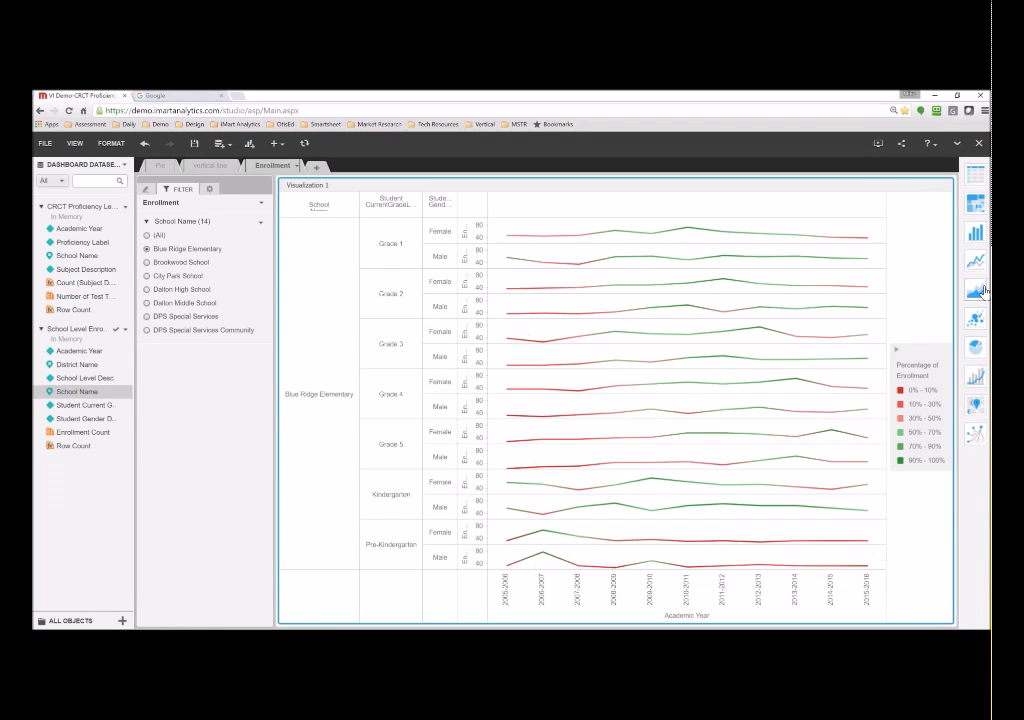
{"action": "left_click", "coordinate": [976, 290]}
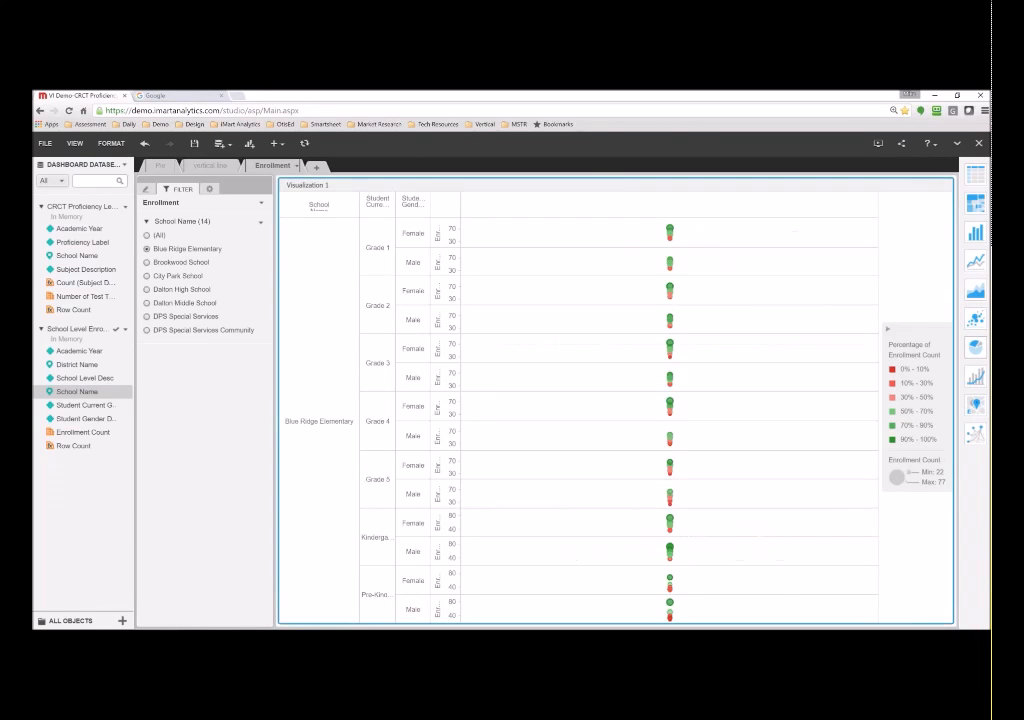
{"action": "left_click", "coordinate": [976, 349]}
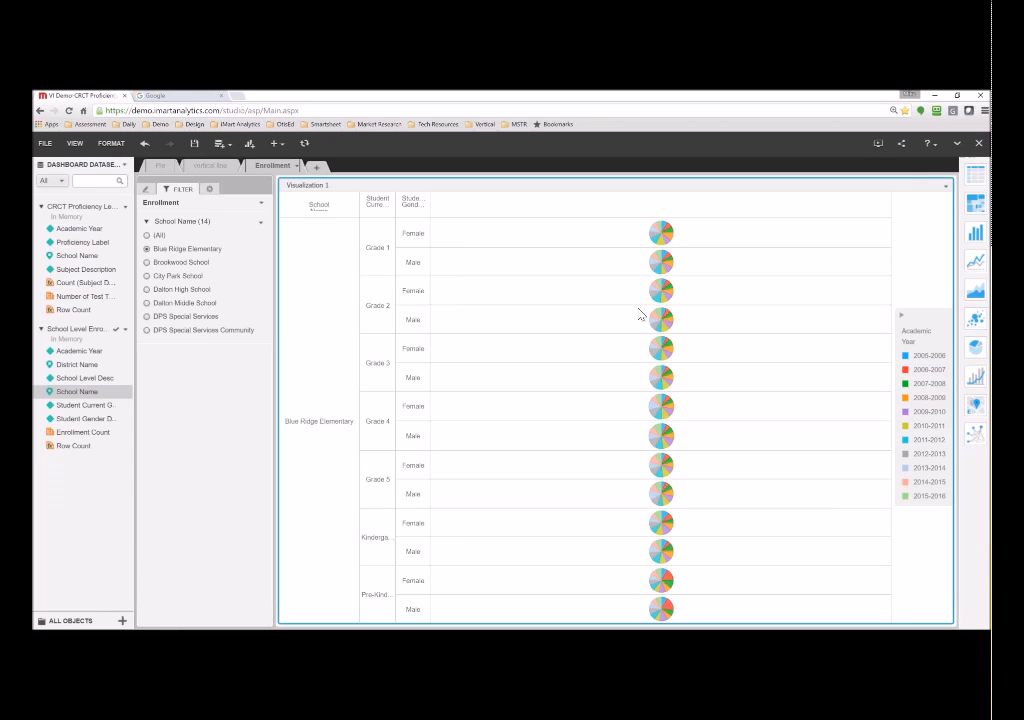
{"action": "left_click", "coordinate": [975, 176]}
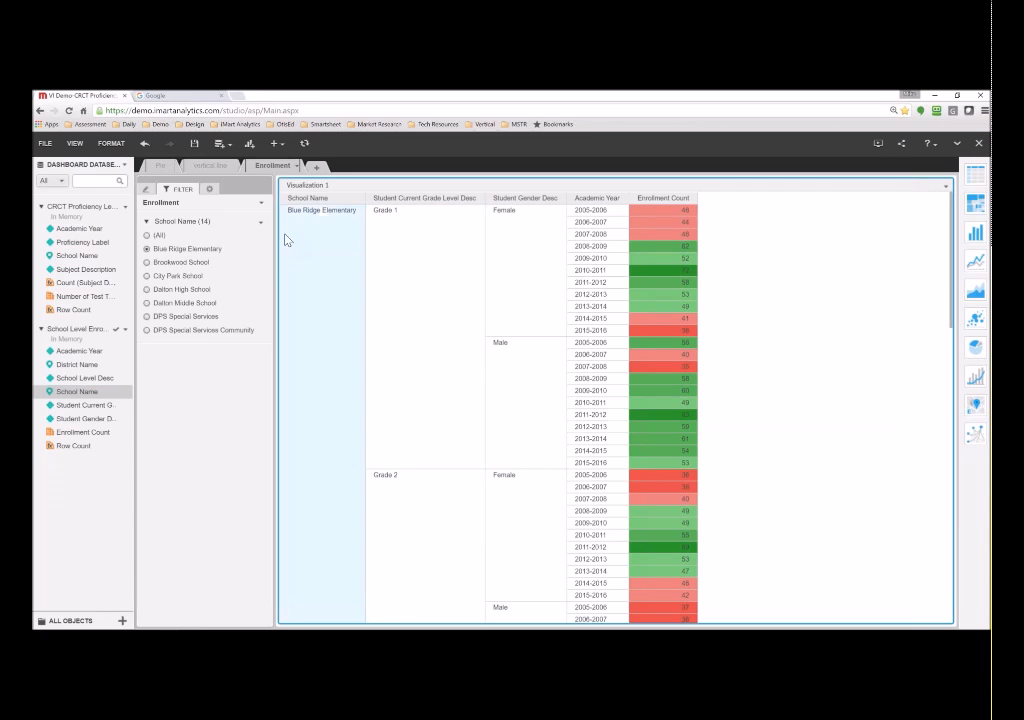
- Save the dashboard, then attempt presentation view and dismiss the error message
{"action": "left_click", "coordinate": [195, 145]}
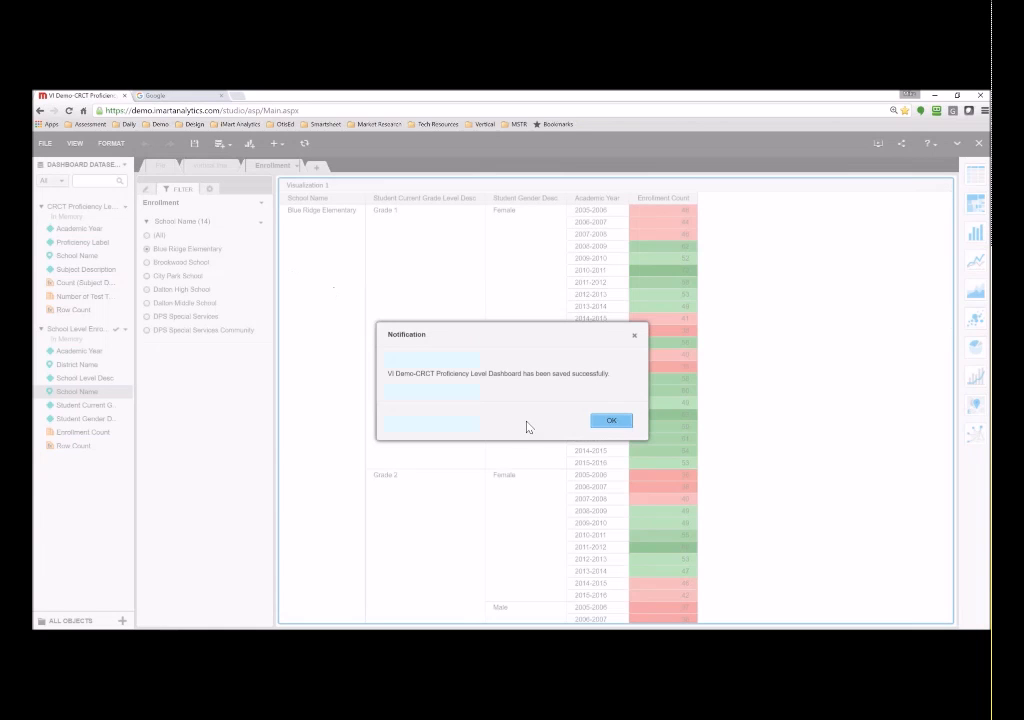
{"action": "left_click", "coordinate": [611, 420]}
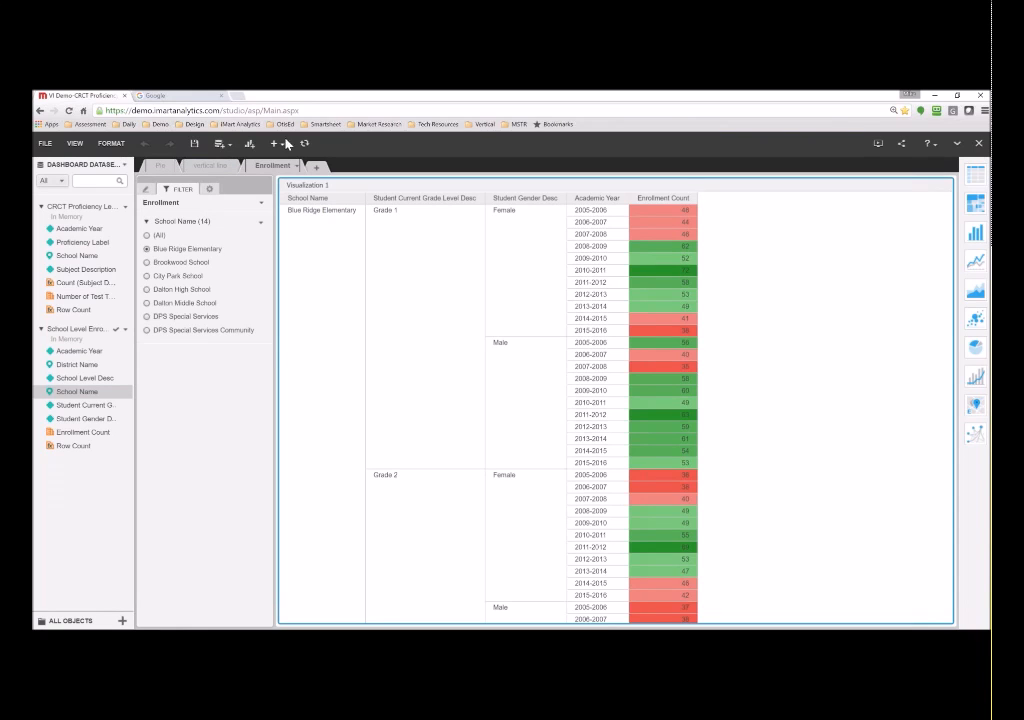
{"action": "left_click", "coordinate": [879, 145]}
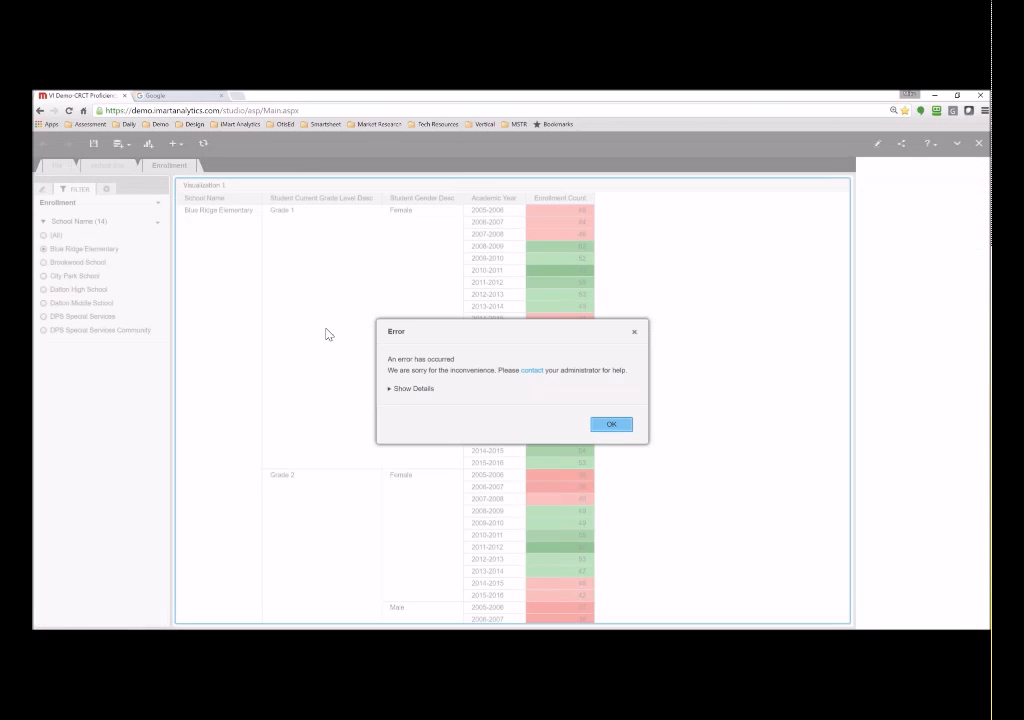
{"action": "left_click", "coordinate": [626, 426]}
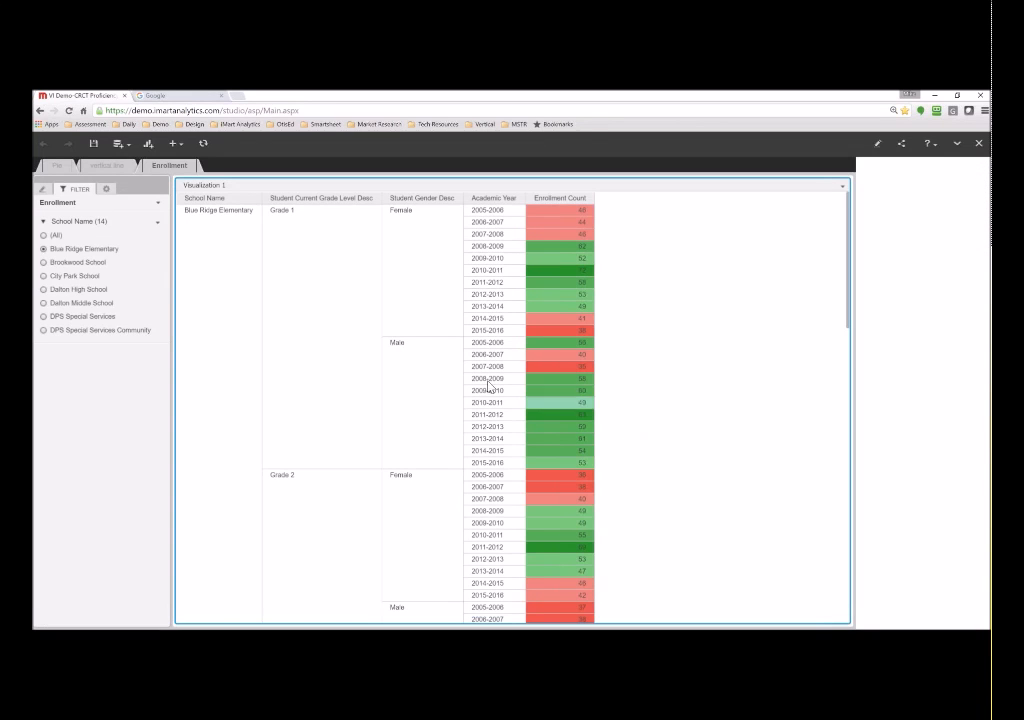
- Switch between the vertical line and Enrollment sheets, return to edit mode, and close the dashboard
{"action": "left_click", "coordinate": [113, 168]}
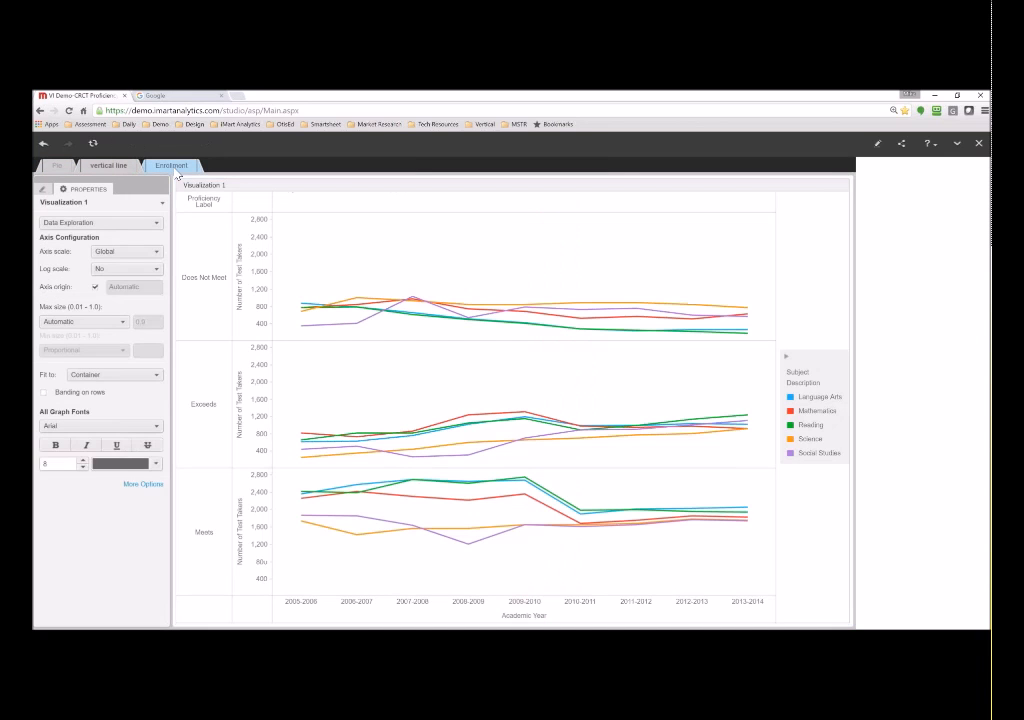
{"action": "left_click", "coordinate": [174, 169]}
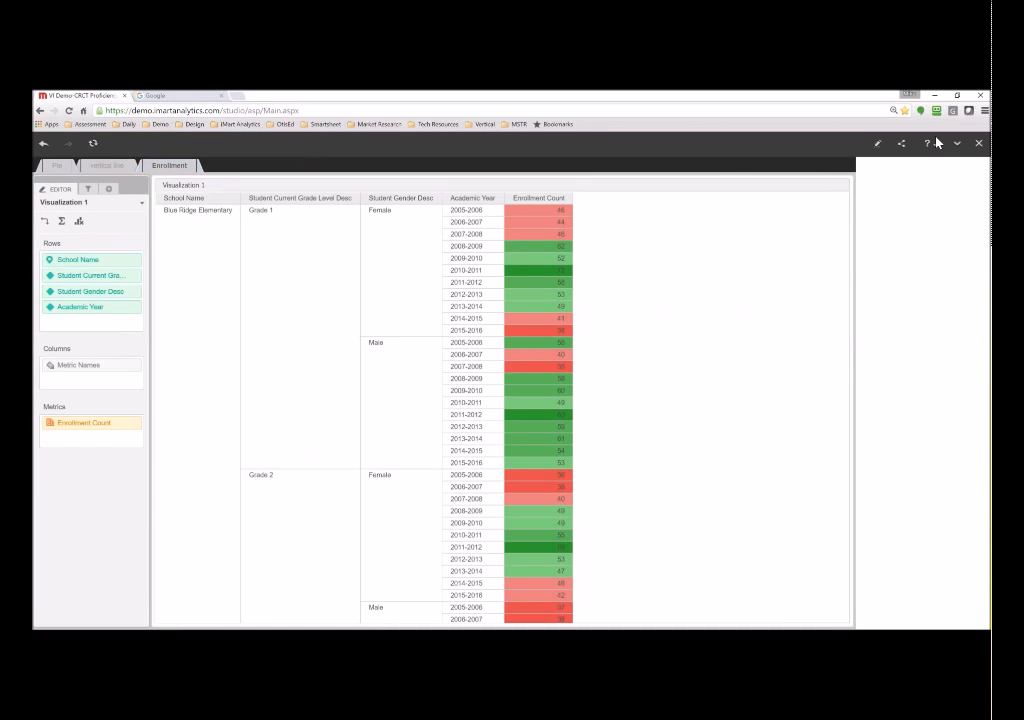
{"action": "left_click", "coordinate": [877, 145]}
{"action": "left_click", "coordinate": [979, 143]}
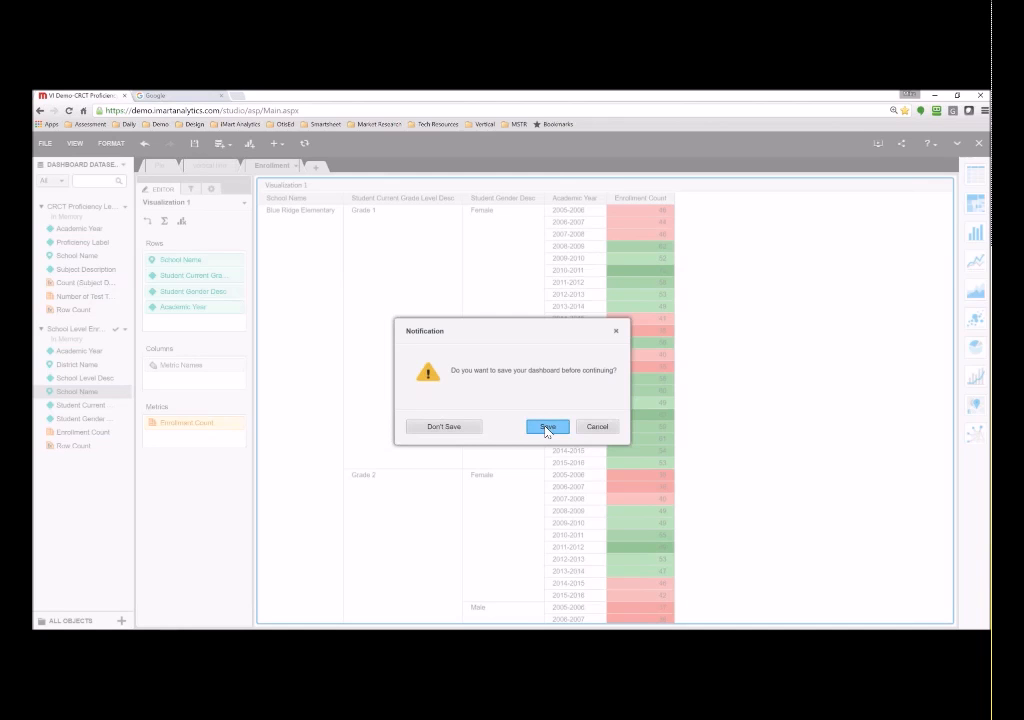
{"action": "left_click", "coordinate": [456, 426]}
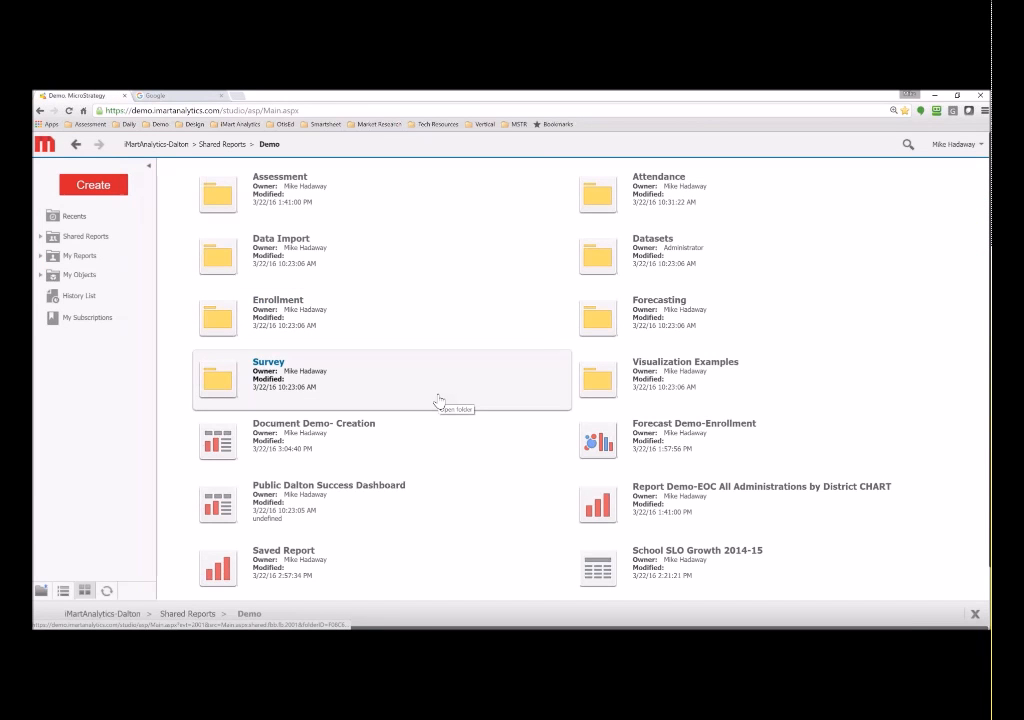
- Scroll down the Demo folder and run the Forecast Demo-Enrollment dashboard
{"action": "scroll", "coordinate": [460, 420], "scroll_direction": "down", "scroll_amount": 1}
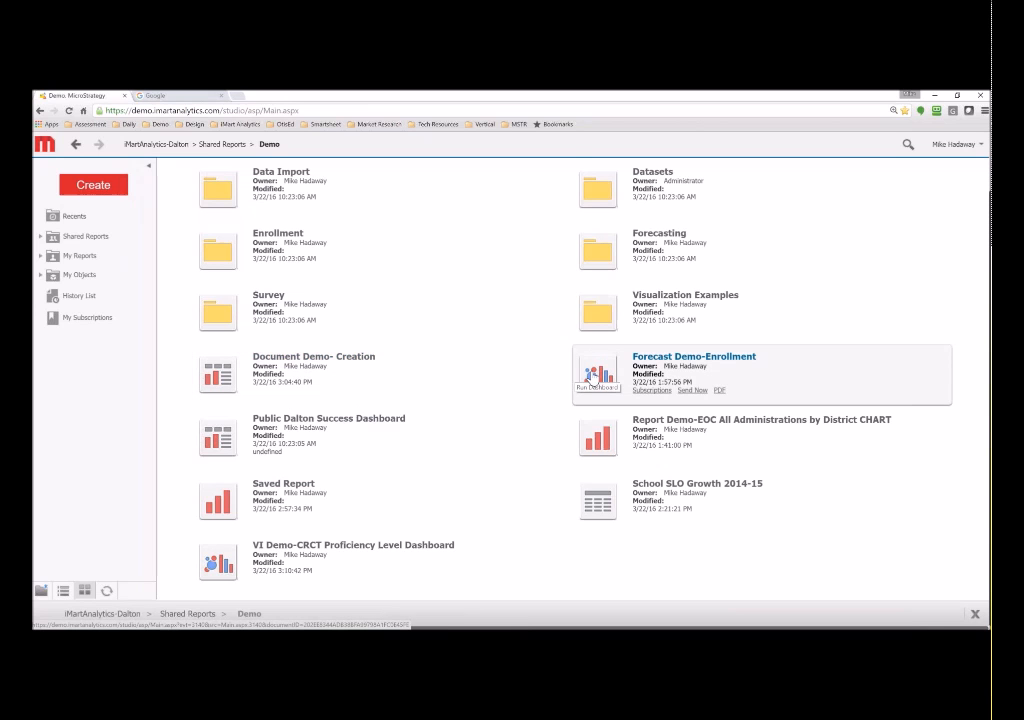
{"action": "left_click", "coordinate": [592, 376]}
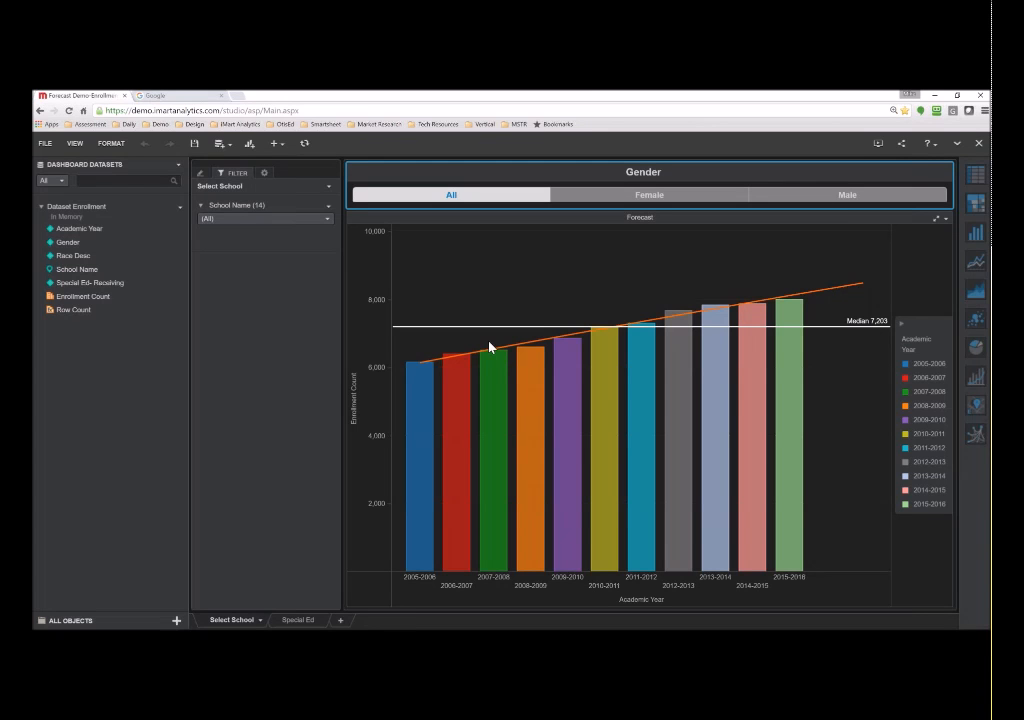
{"action": "mouse_move", "coordinate": [535, 361]}
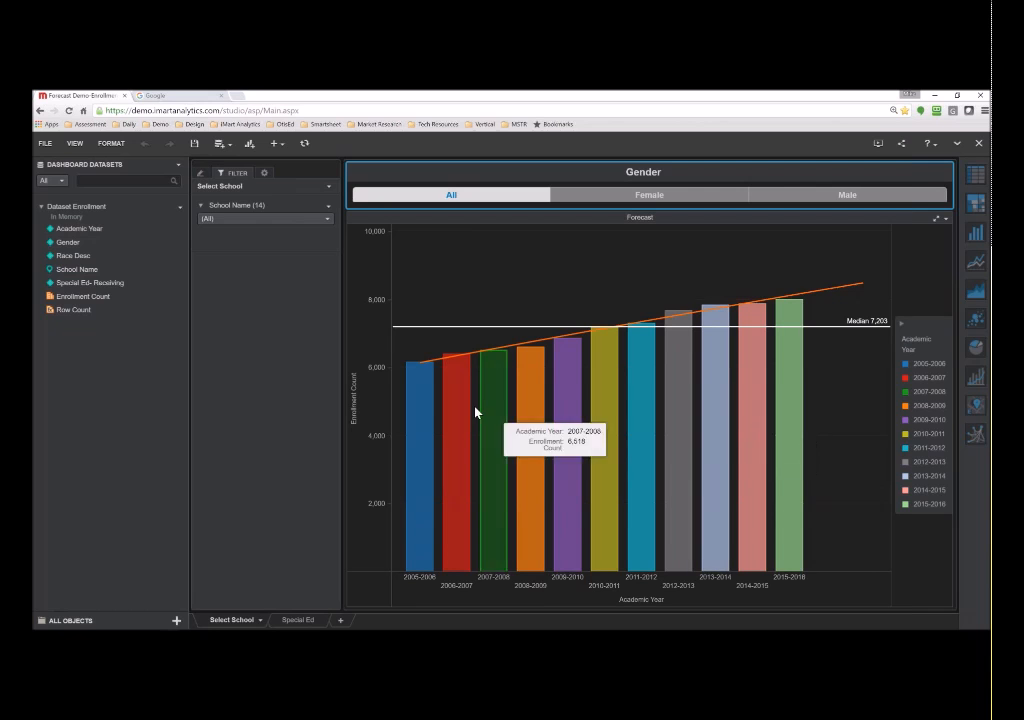
- Check the Gender selector's filter properties, then display the Forecast chart's trend line properties
{"action": "left_click", "coordinate": [264, 173]}
{"action": "left_click", "coordinate": [259, 207]}
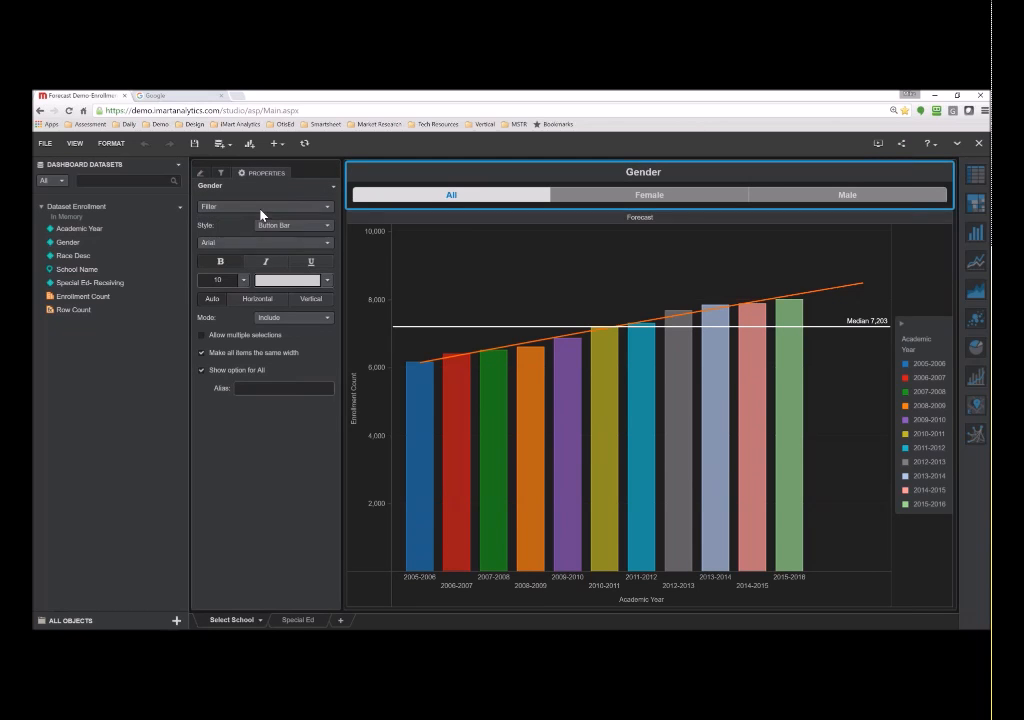
{"action": "left_click", "coordinate": [252, 203]}
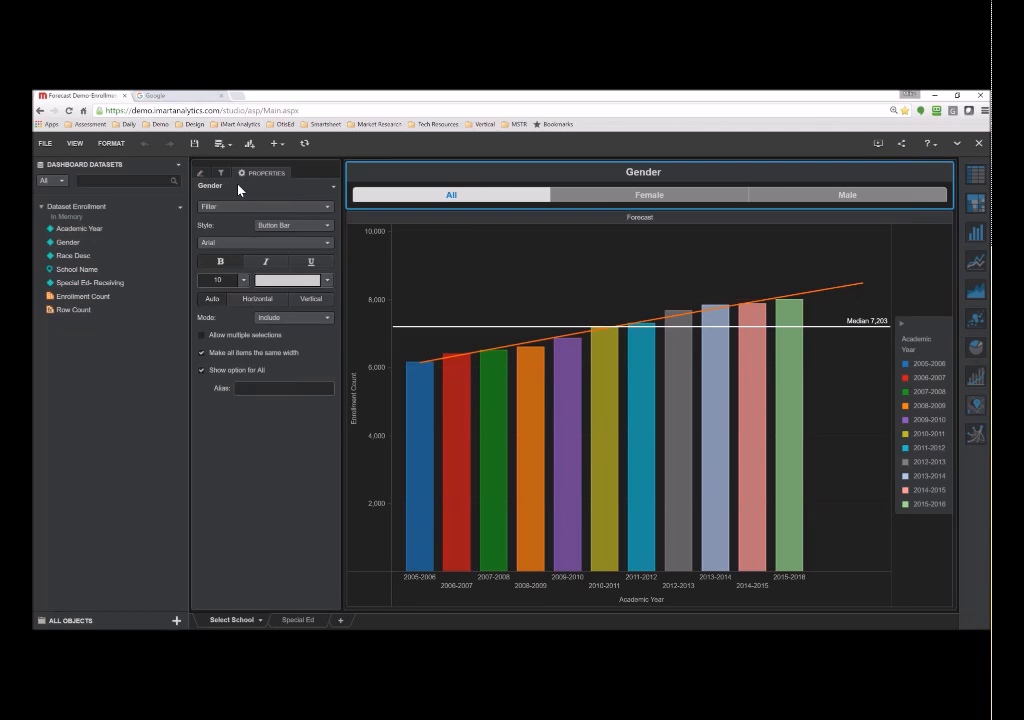
{"action": "left_click", "coordinate": [407, 270]}
- Keep the Forecast trend line Logarithmic and raise its Forward forecast periods from 2 to 4
{"action": "left_click", "coordinate": [286, 207]}
{"action": "left_click", "coordinate": [240, 236]}
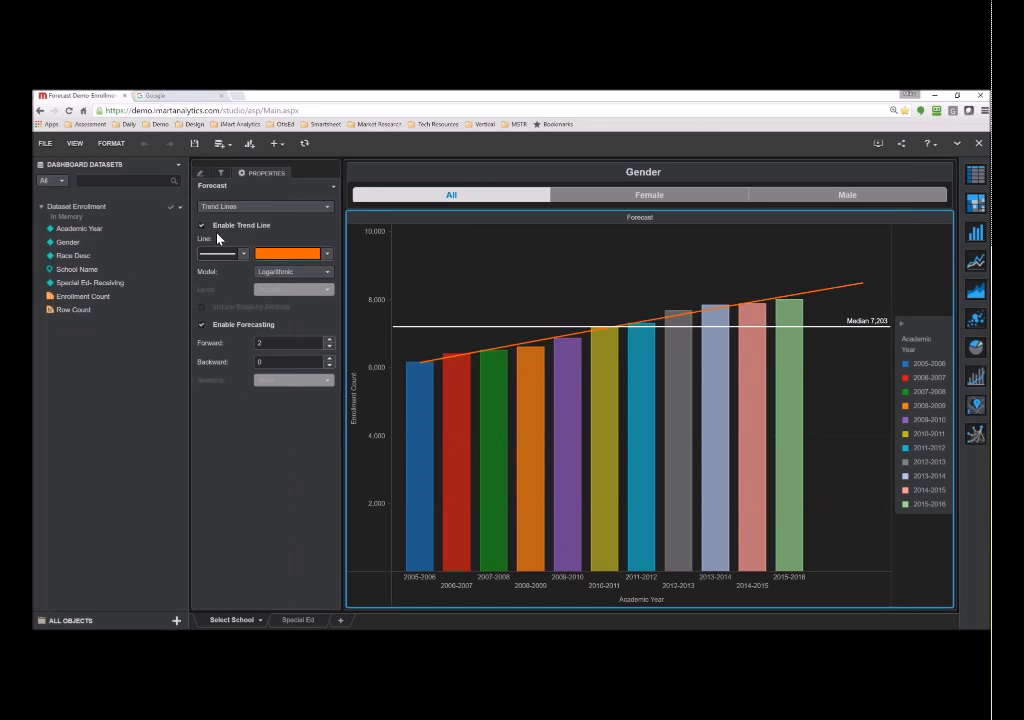
{"action": "left_click", "coordinate": [285, 279]}
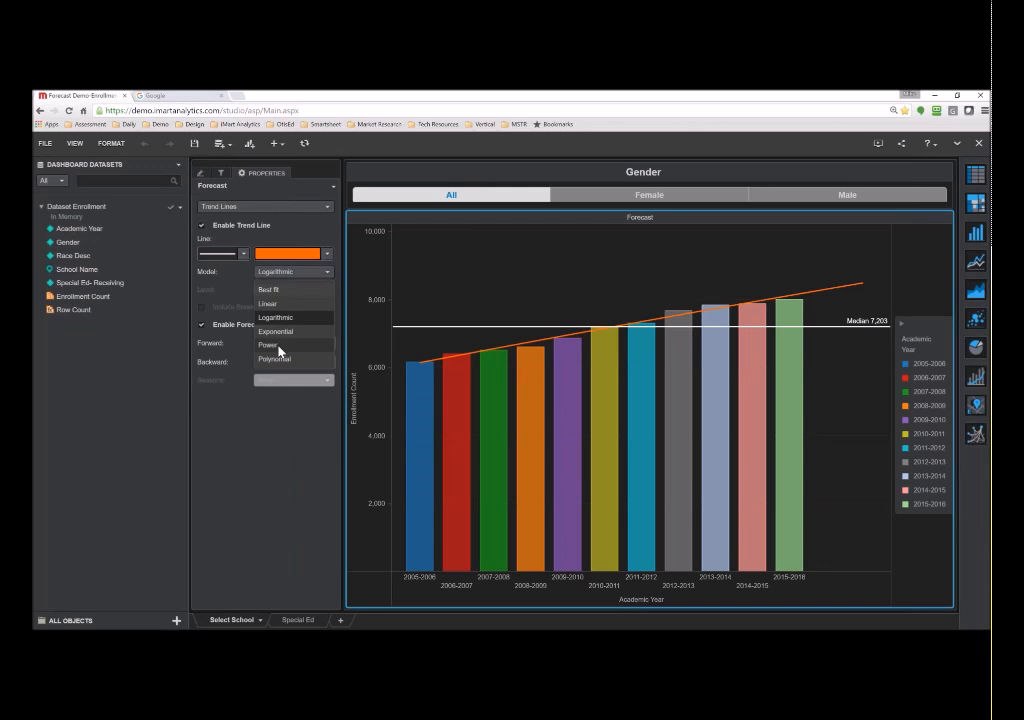
{"action": "left_click", "coordinate": [296, 273]}
{"action": "left_click", "coordinate": [296, 273]}
{"action": "left_click", "coordinate": [241, 275]}
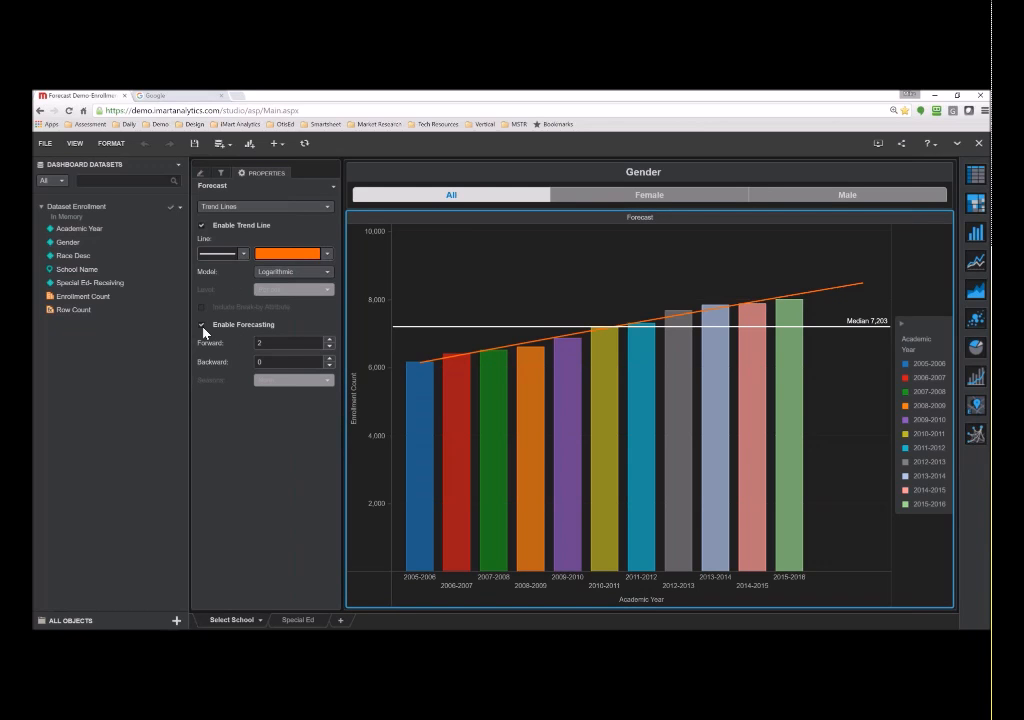
{"action": "left_click", "coordinate": [328, 341]}
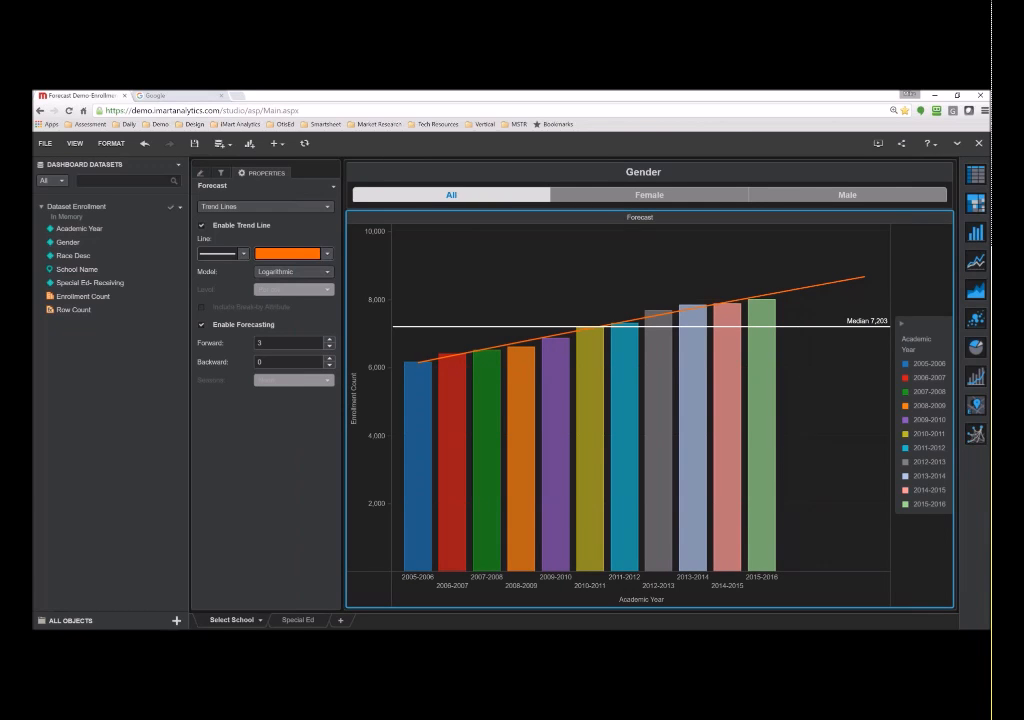
{"action": "left_click", "coordinate": [328, 341]}
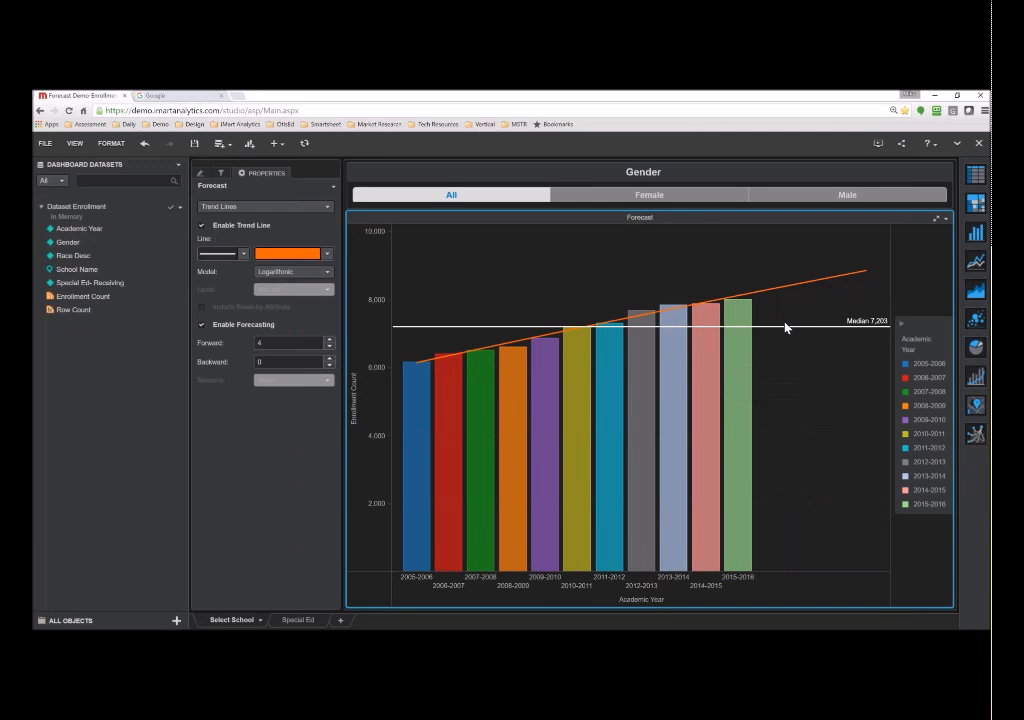
{"action": "mouse_move", "coordinate": [793, 332]}
- Filter the forecast chart to Female, then Male, then back to all genders
{"action": "left_click", "coordinate": [603, 197]}
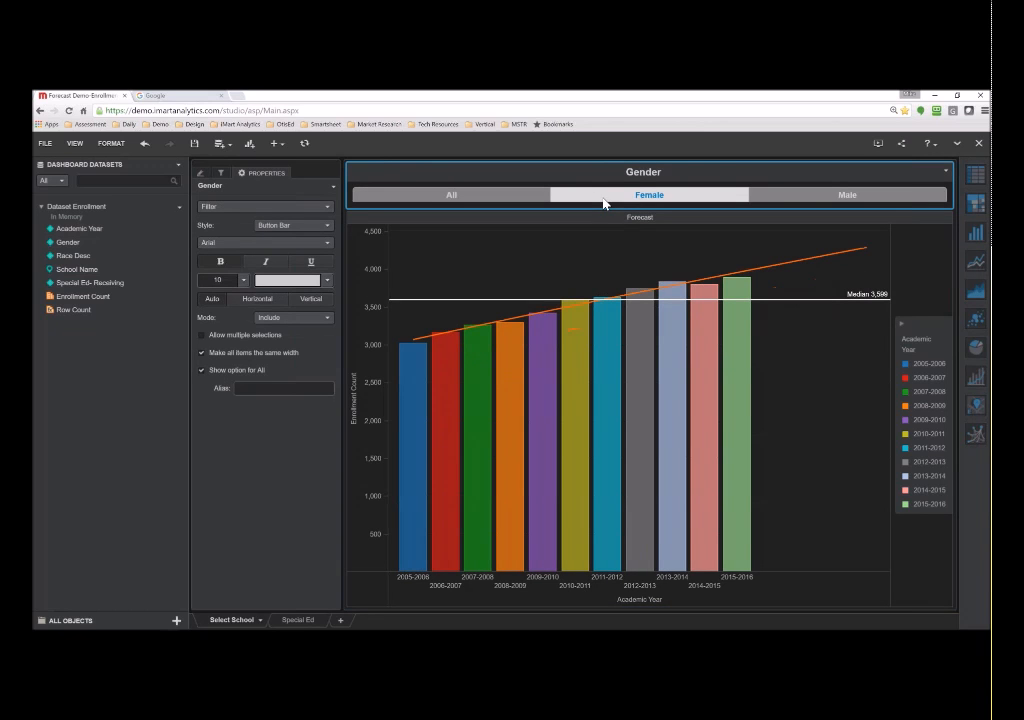
{"action": "left_click", "coordinate": [806, 197]}
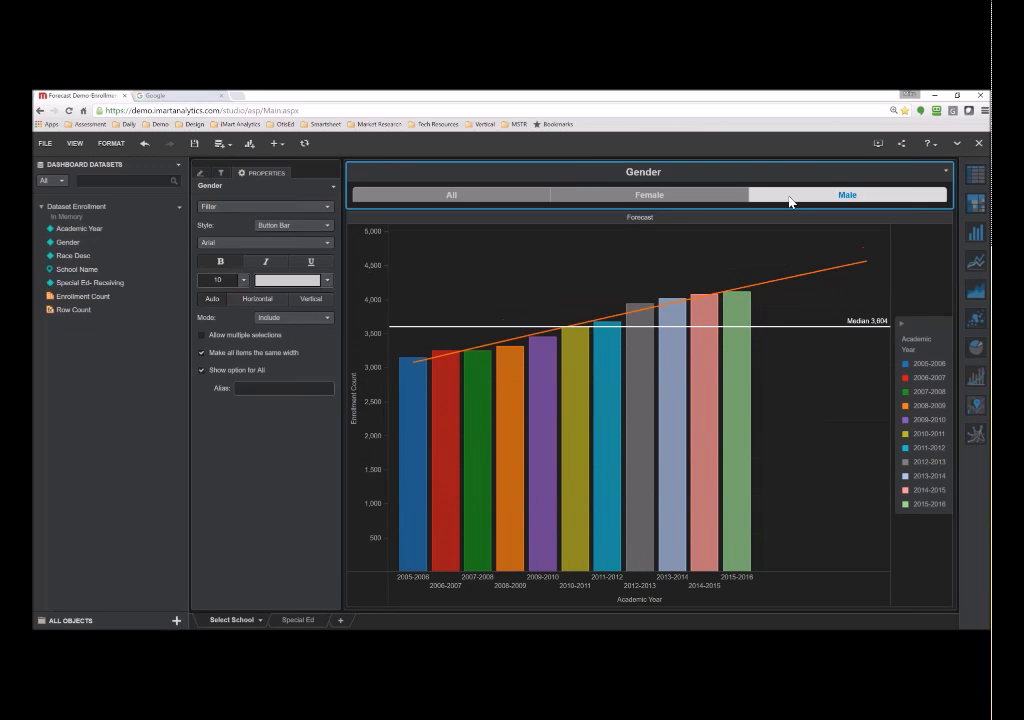
{"action": "left_click", "coordinate": [492, 196]}
- Filter School Name to Brookwood School (after Blue Ridge Elementary) and open the Special Ed sheet
{"action": "left_click", "coordinate": [220, 174]}
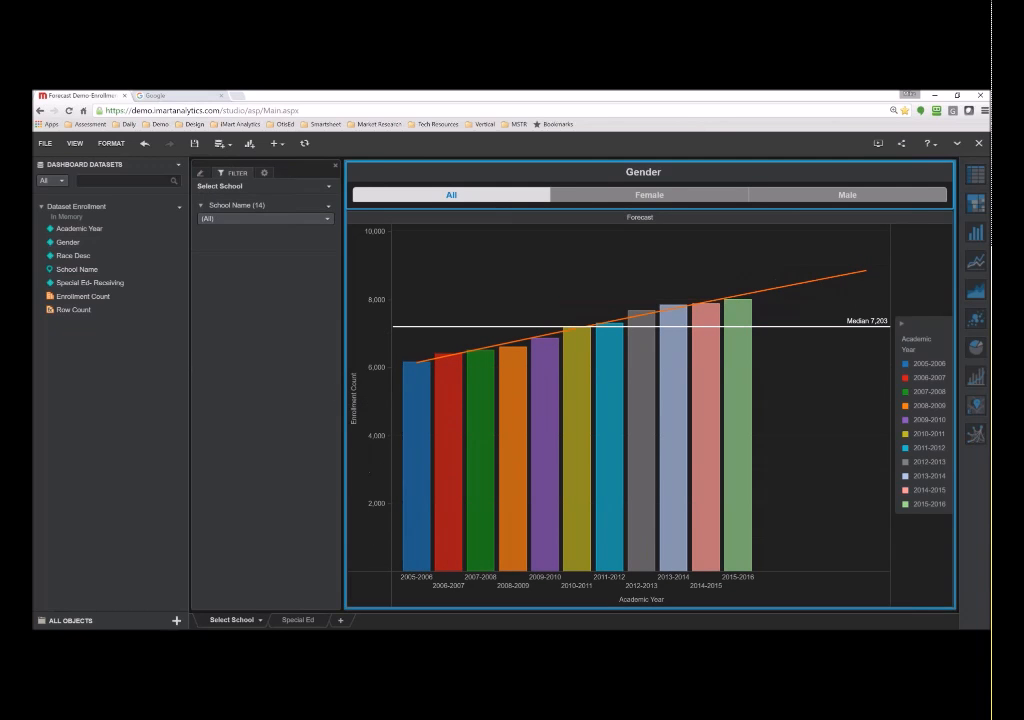
{"action": "left_click", "coordinate": [241, 219]}
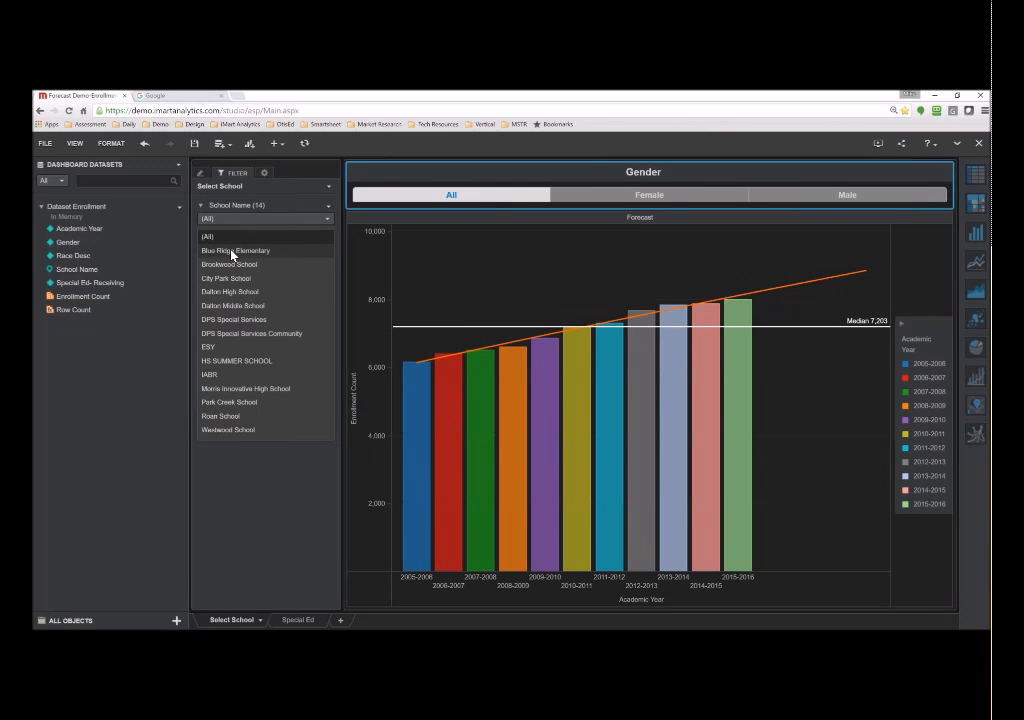
{"action": "left_click", "coordinate": [233, 251]}
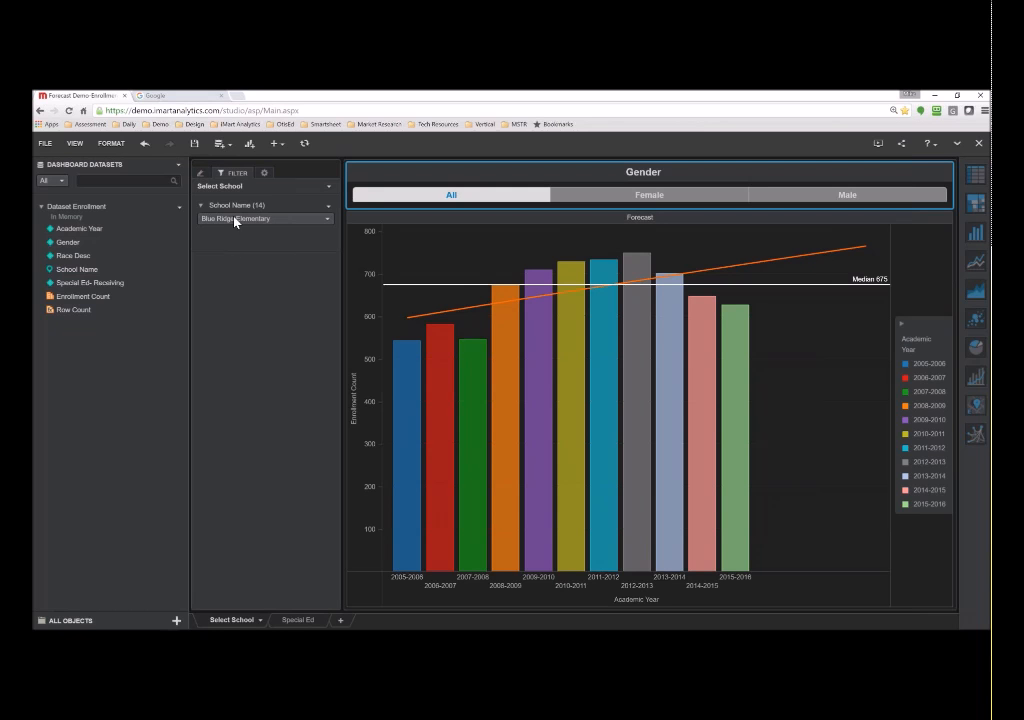
{"action": "left_click", "coordinate": [237, 219]}
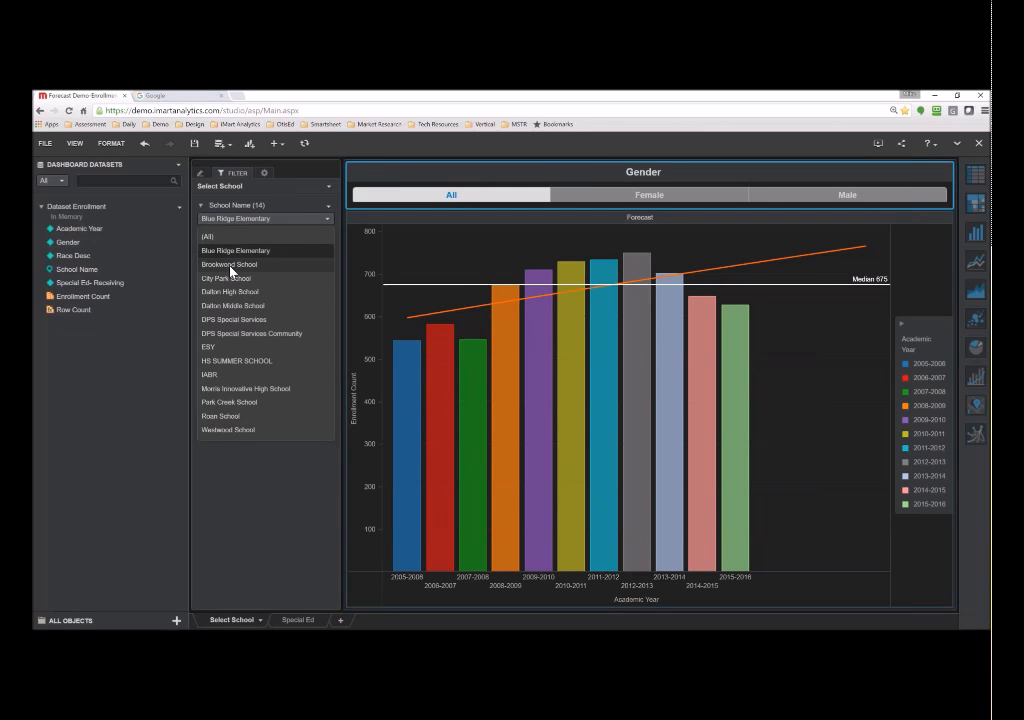
{"action": "left_click", "coordinate": [228, 264]}
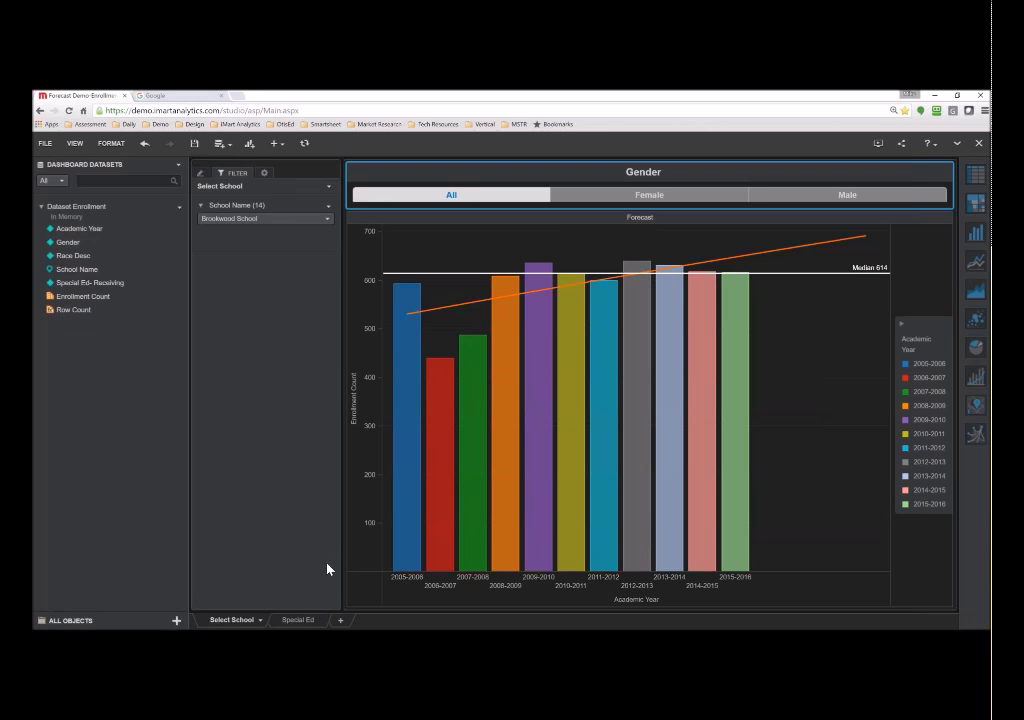
{"action": "left_click", "coordinate": [314, 620]}
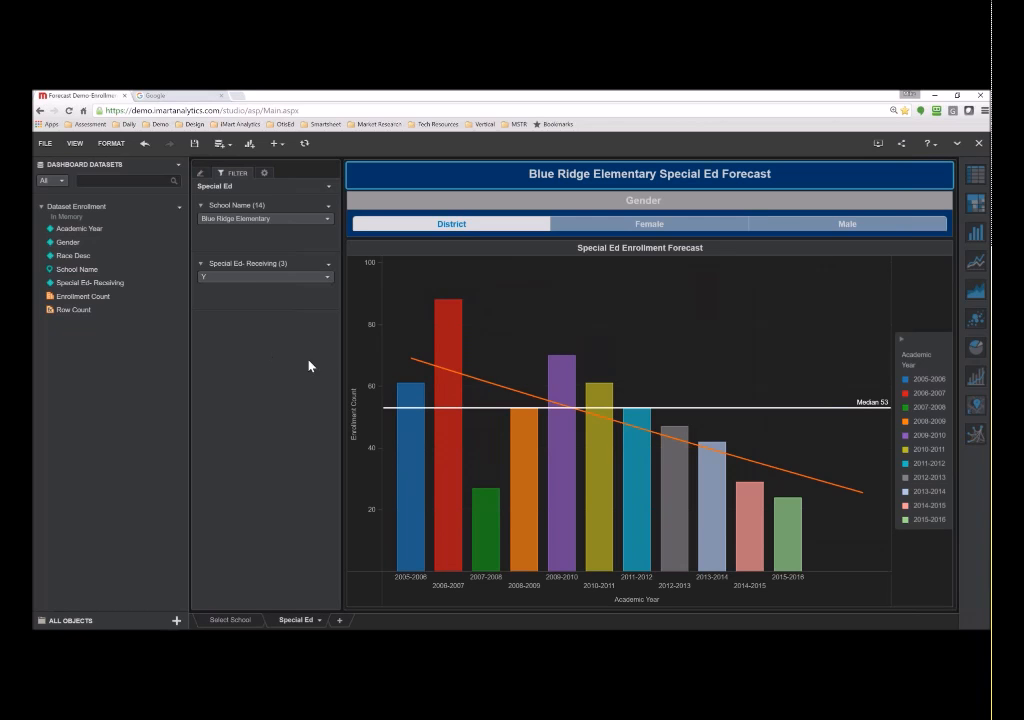
- Set School Name to (All), then to Dalton High School
{"action": "left_click", "coordinate": [278, 221]}
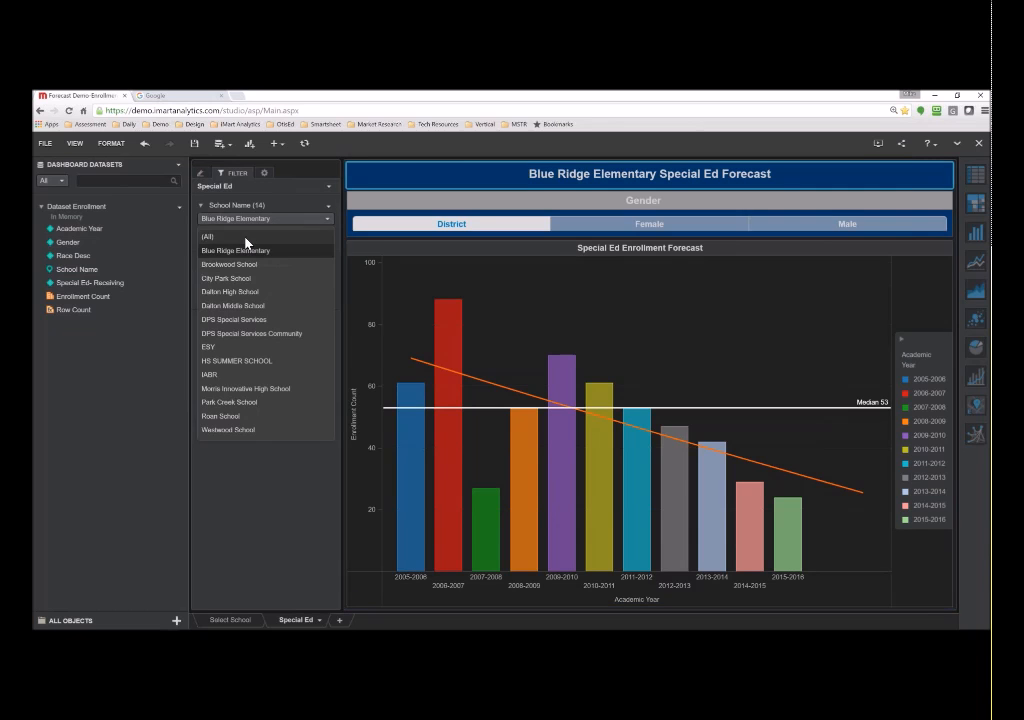
{"action": "left_click", "coordinate": [247, 237]}
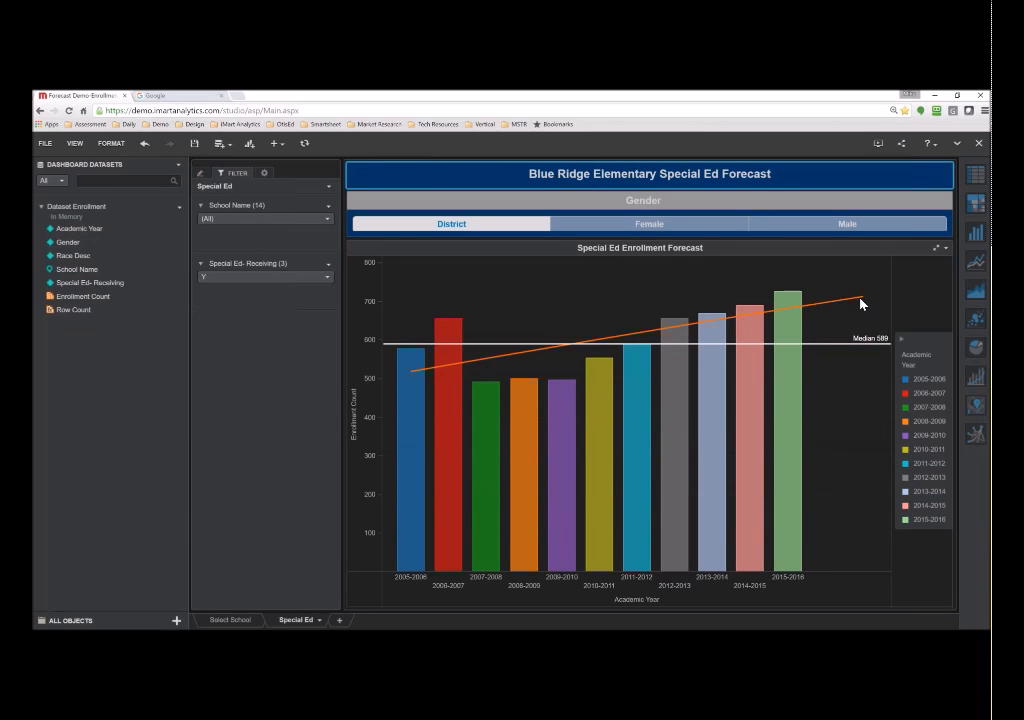
{"action": "left_click", "coordinate": [268, 220]}
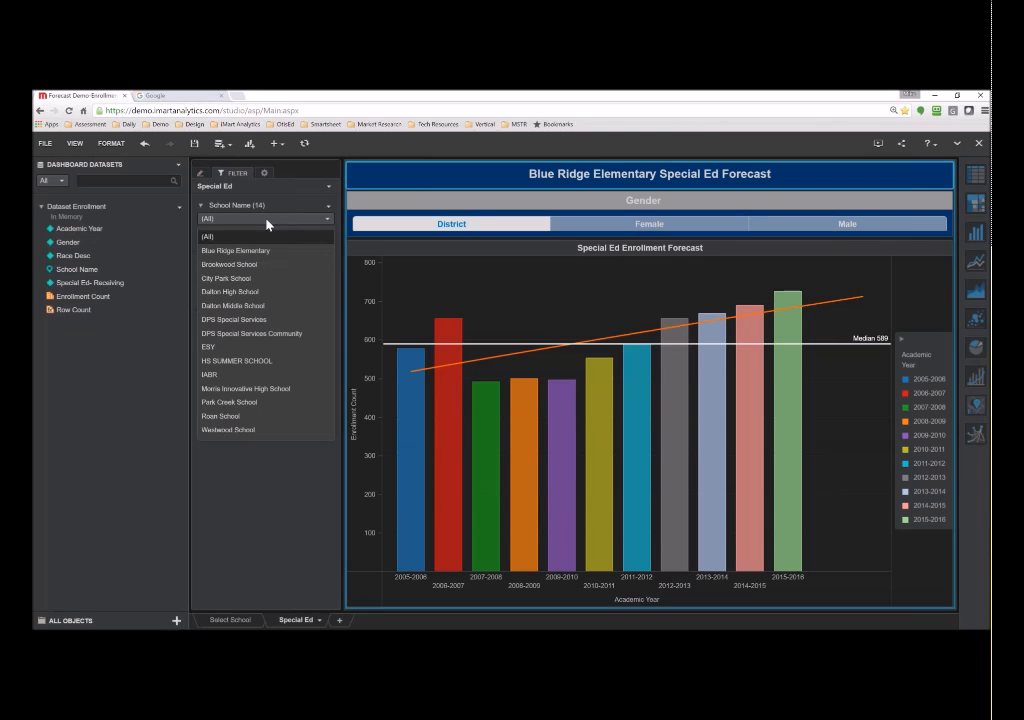
{"action": "left_click", "coordinate": [241, 294]}
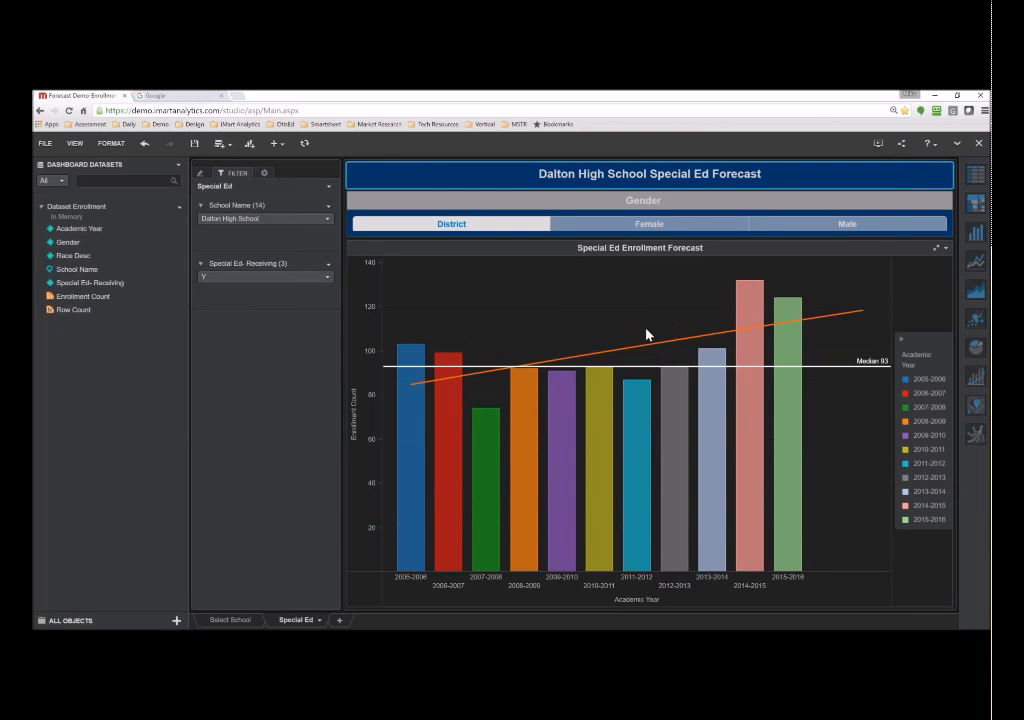
- Filter Gender to Female, then Male, and show the folder path bar above the dashboard
{"action": "left_click", "coordinate": [651, 225]}
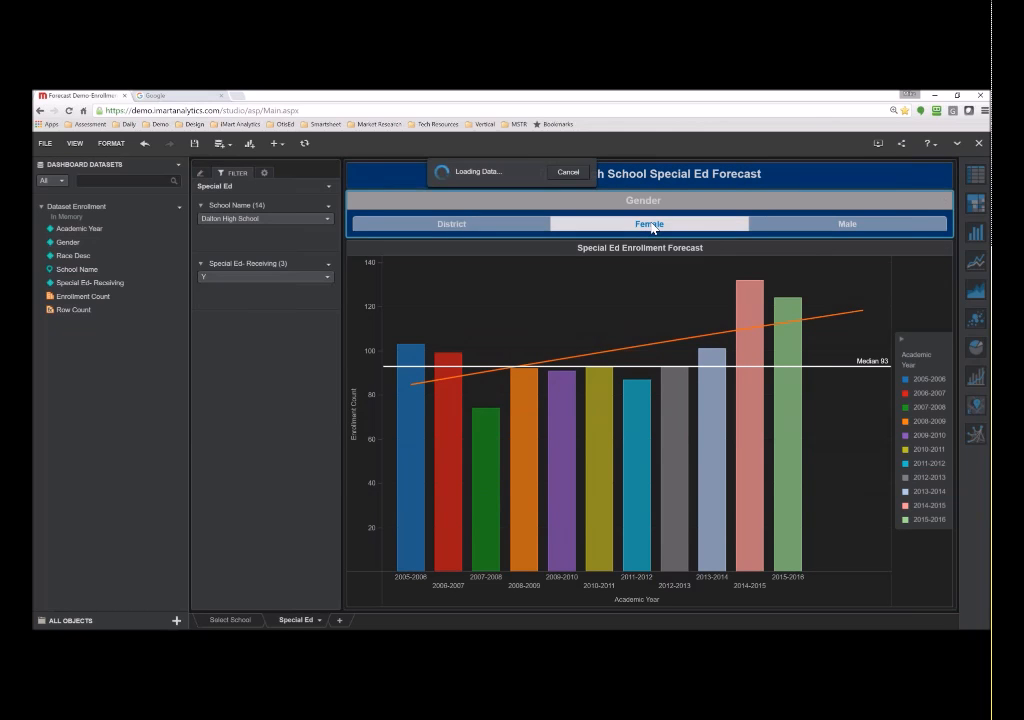
{"action": "left_click", "coordinate": [779, 226]}
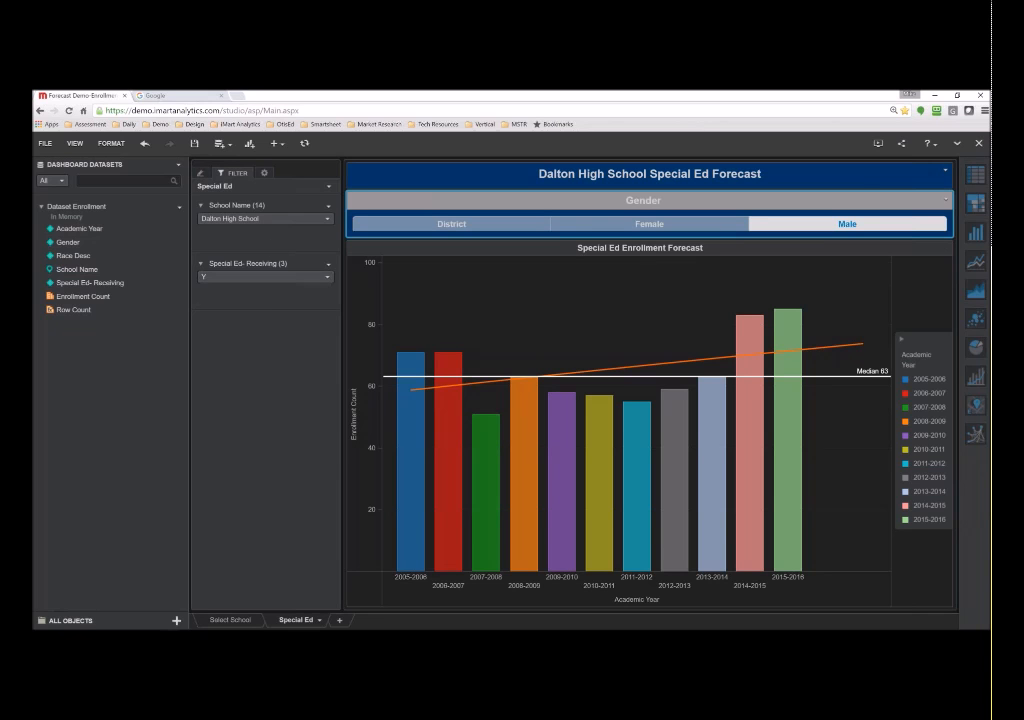
{"action": "left_click", "coordinate": [957, 143]}
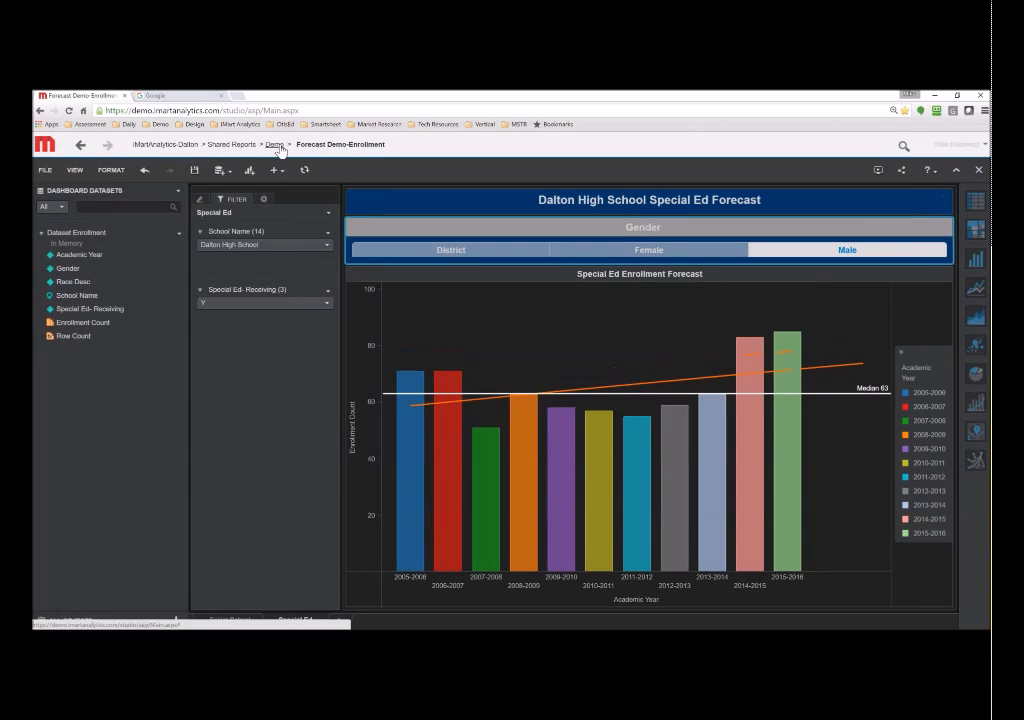
- Return to the Demo folder with Don't Save, then create a New Metric
{"action": "left_click", "coordinate": [274, 144]}
{"action": "left_click", "coordinate": [472, 430]}
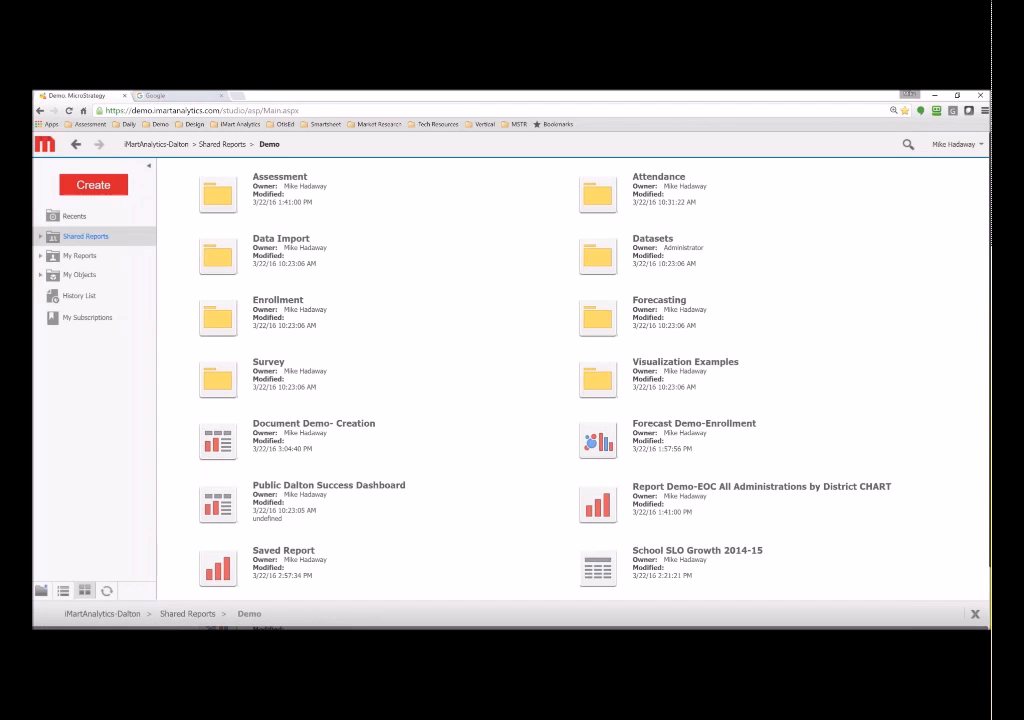
{"action": "left_click", "coordinate": [93, 185]}
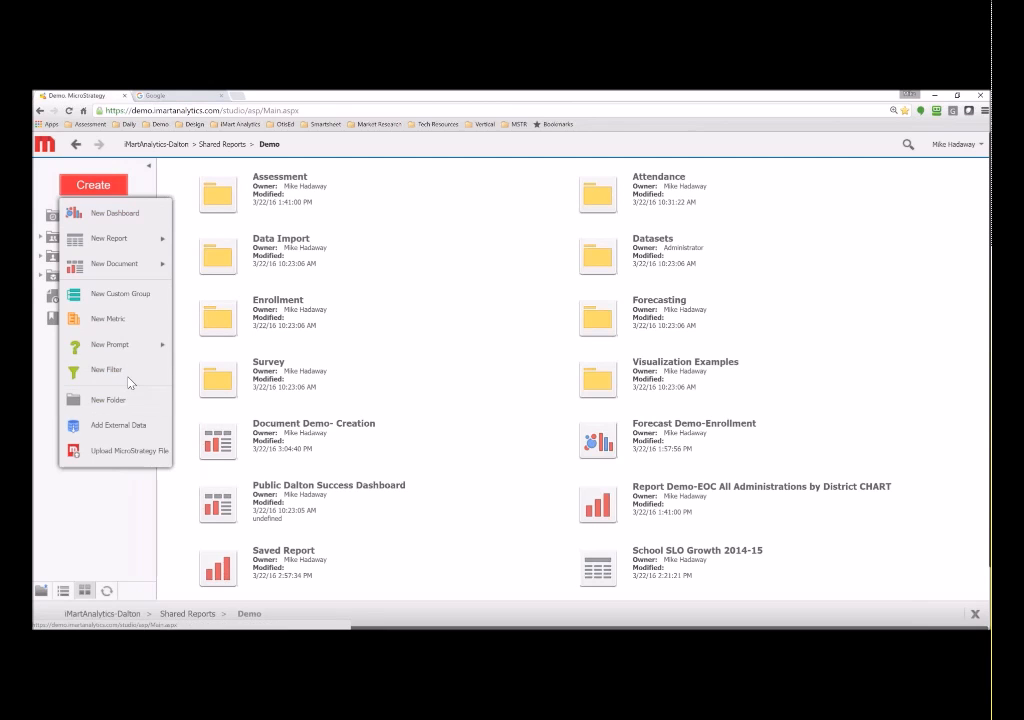
{"action": "left_click", "coordinate": [112, 318]}
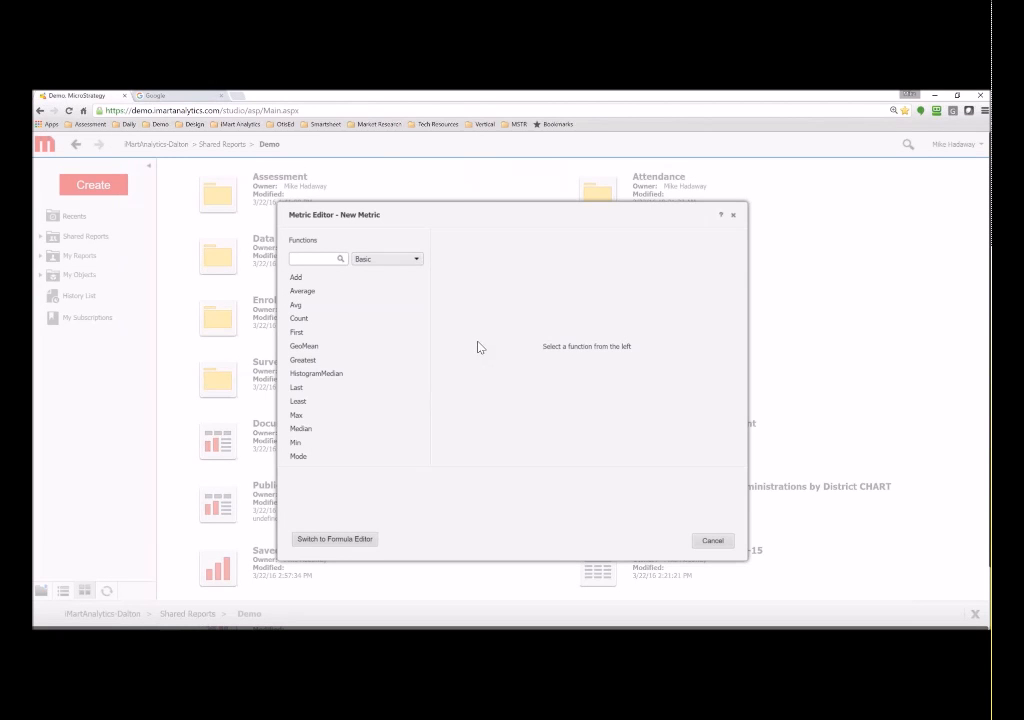
- Browse the Data Mining, Date and Time, Financial and Logical function categories, ending on Statistical
{"action": "left_click", "coordinate": [367, 262]}
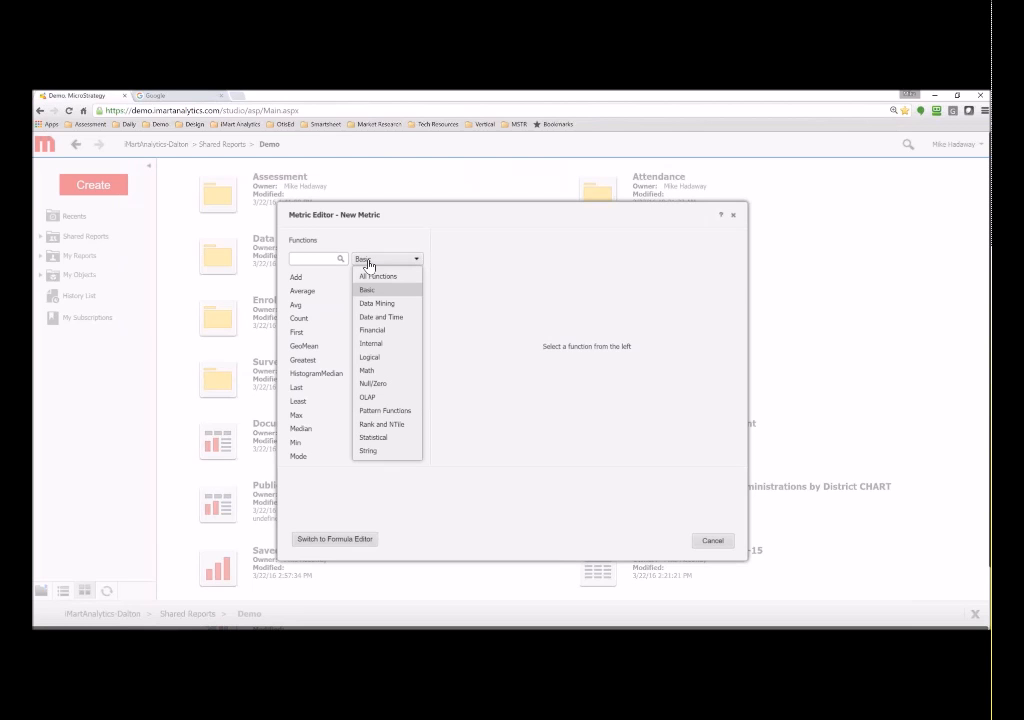
{"action": "left_click", "coordinate": [380, 303]}
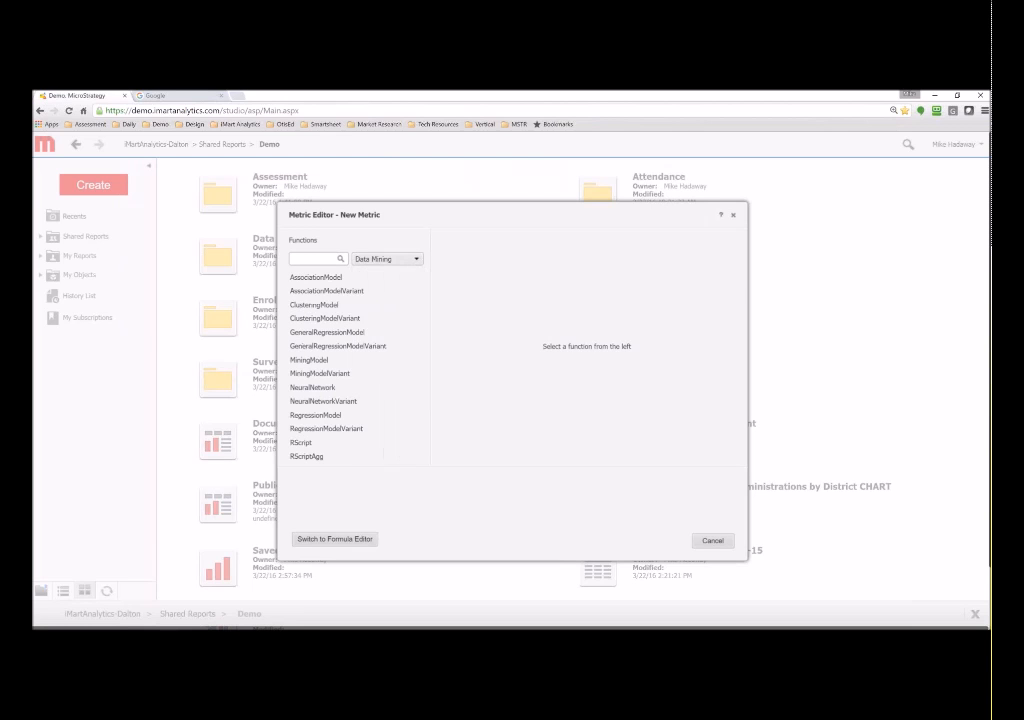
{"action": "left_click", "coordinate": [383, 264]}
{"action": "left_click", "coordinate": [381, 317]}
{"action": "left_click", "coordinate": [383, 262]}
{"action": "left_click", "coordinate": [372, 330]}
{"action": "left_click", "coordinate": [385, 259]}
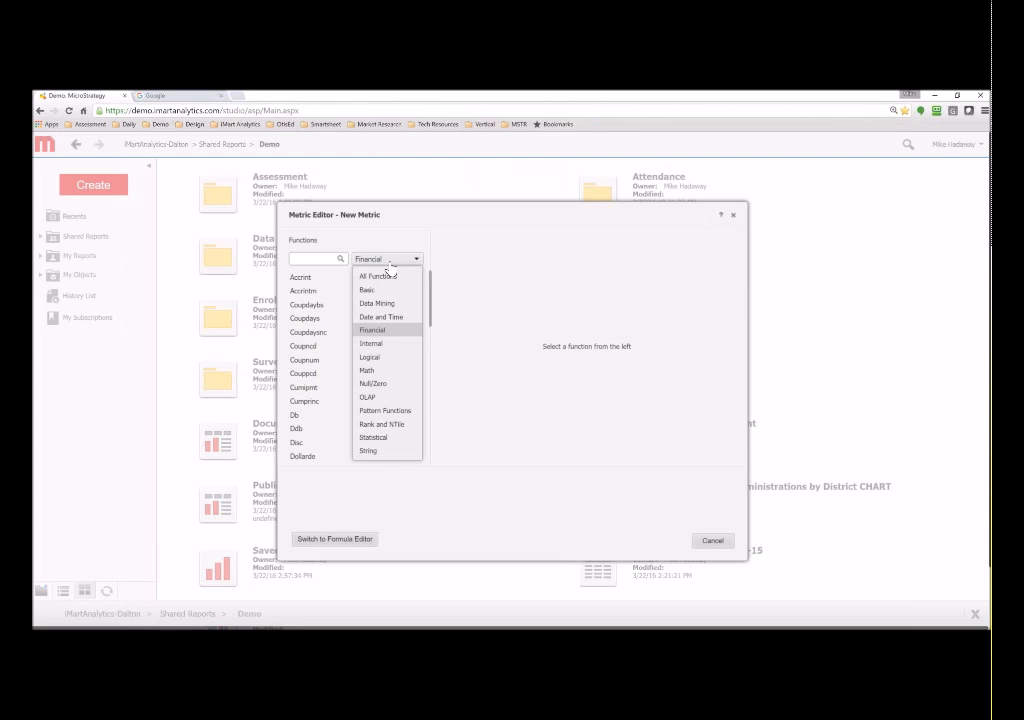
{"action": "left_click", "coordinate": [370, 357]}
{"action": "left_click", "coordinate": [380, 260]}
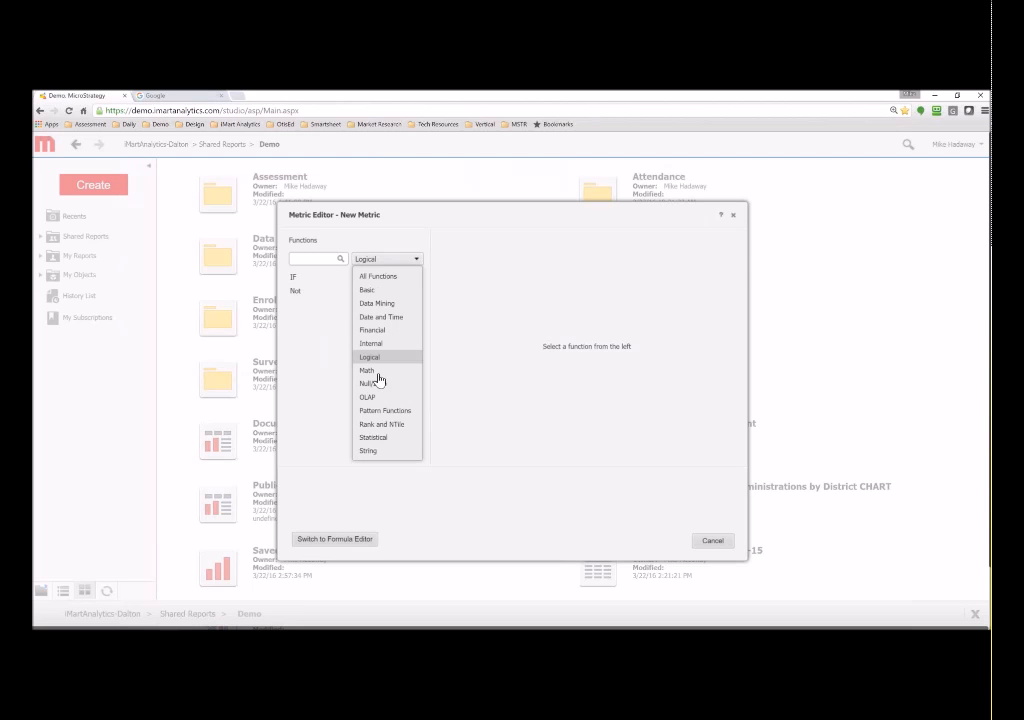
{"action": "left_click", "coordinate": [390, 440]}
- Select PoissonDistribution from the Statistical functions, leaving the category on Statistical
{"action": "scroll", "coordinate": [377, 343], "scroll_direction": "down", "scroll_amount": 5}
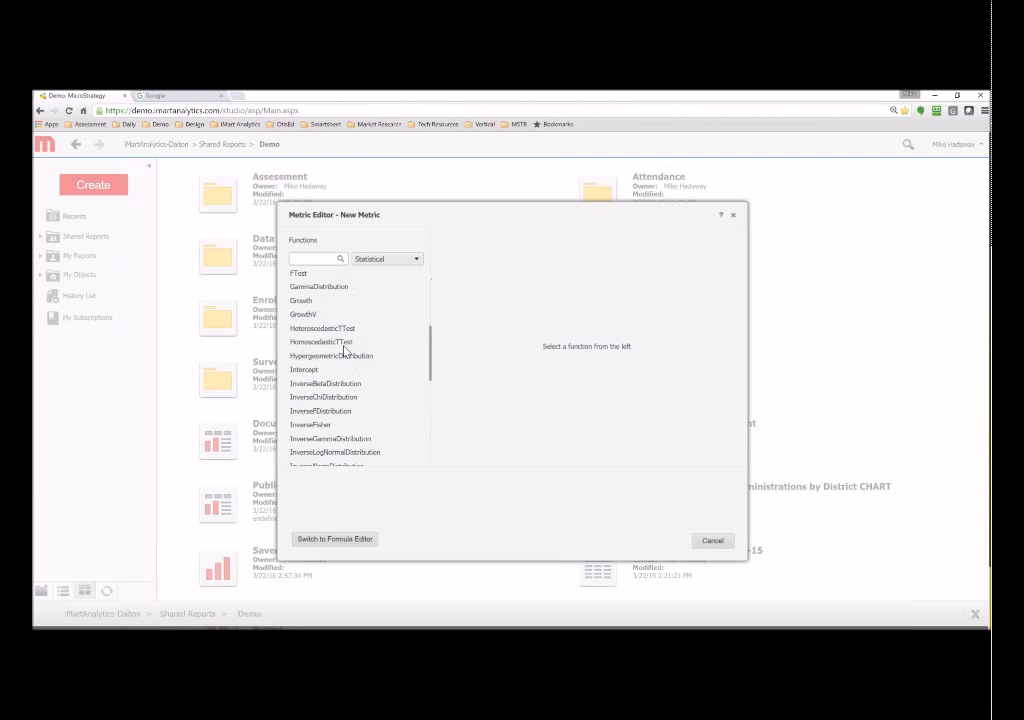
{"action": "scroll", "coordinate": [343, 345], "scroll_direction": "down", "scroll_amount": 3}
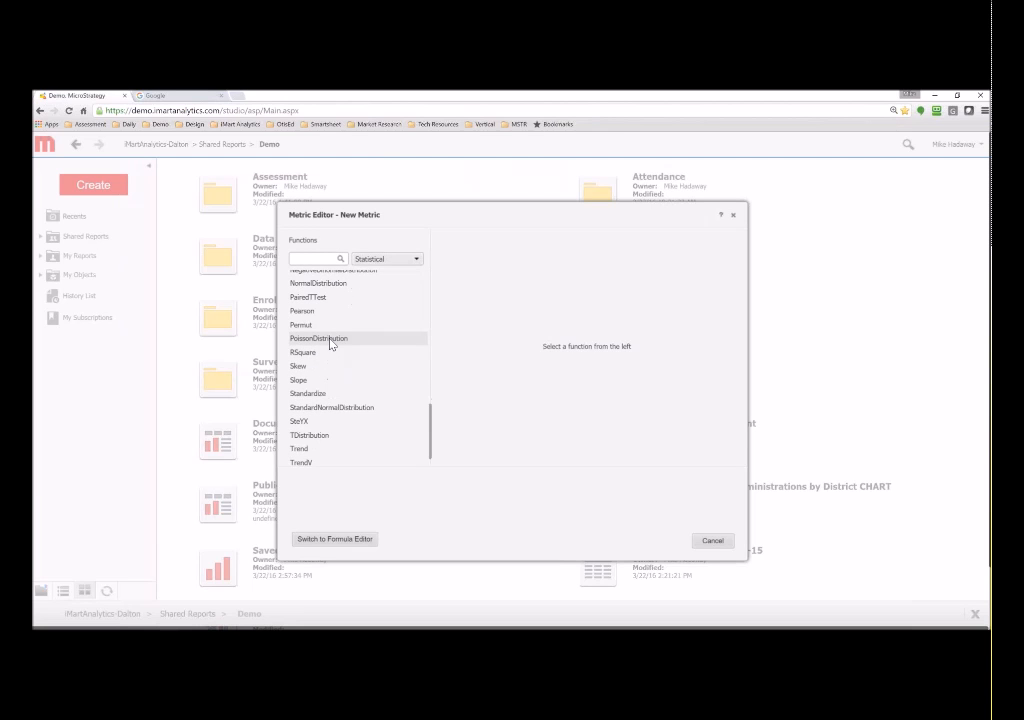
{"action": "left_click", "coordinate": [331, 344]}
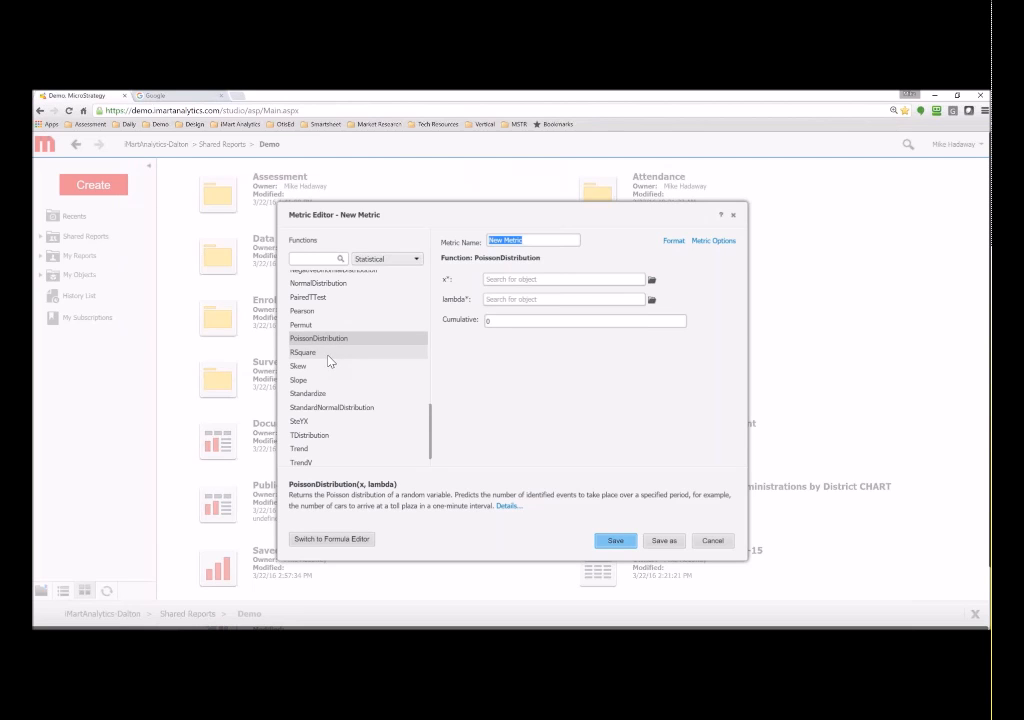
{"action": "left_click", "coordinate": [387, 259]}
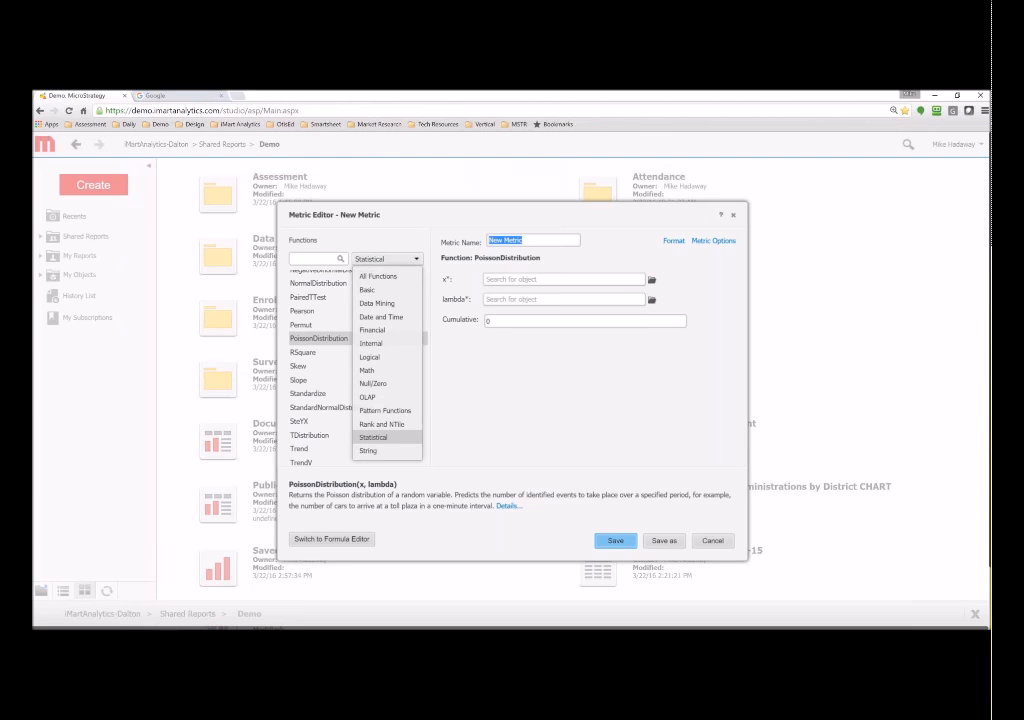
{"action": "left_click", "coordinate": [518, 367]}
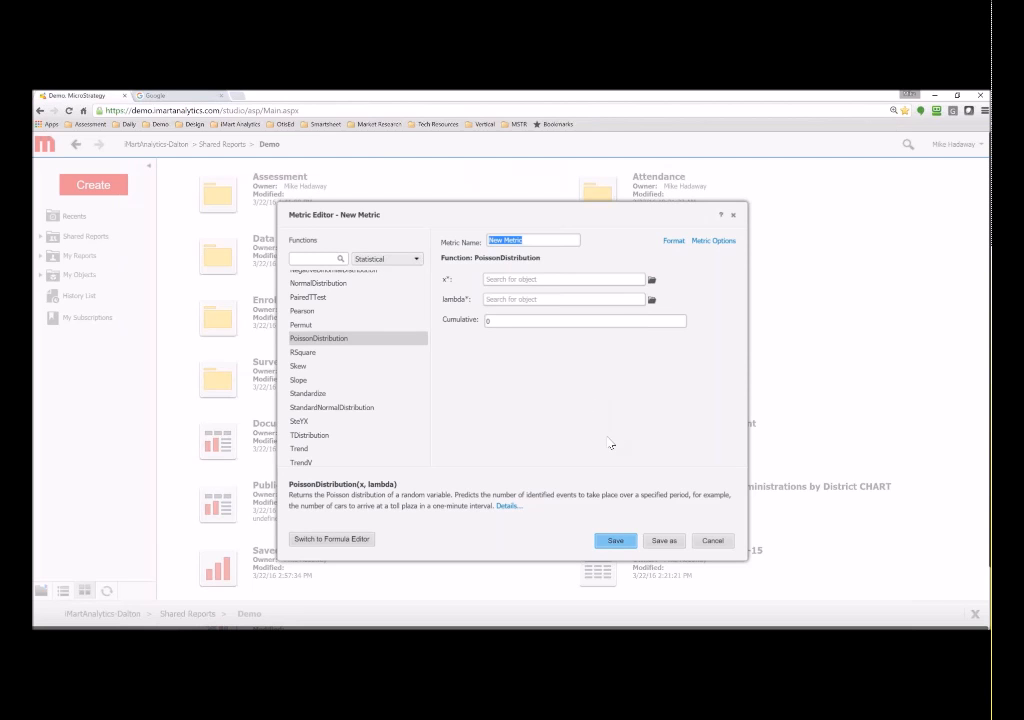
- Cancel the Metric Editor without saving the new metric
{"action": "left_click", "coordinate": [713, 541]}
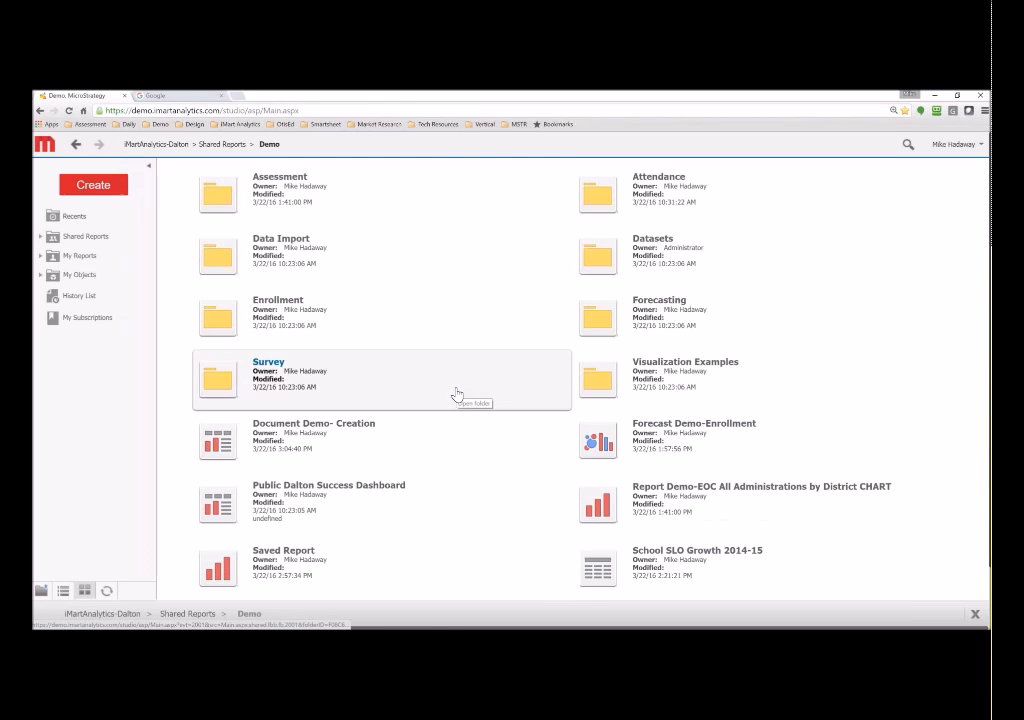
{"action": "mouse_move", "coordinate": [588, 626]}
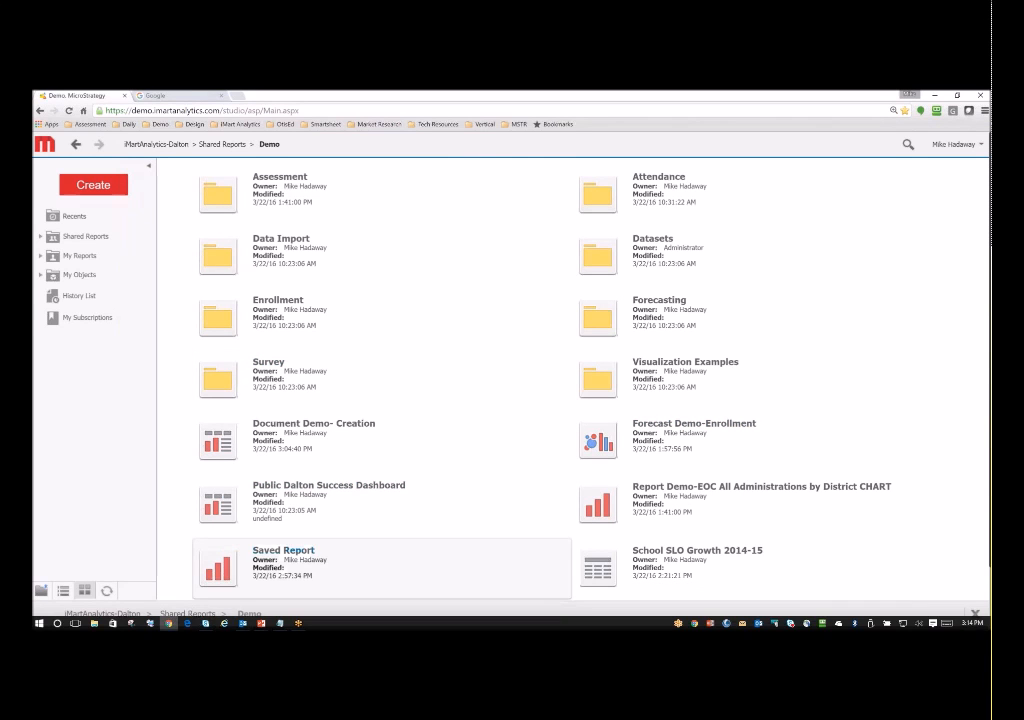
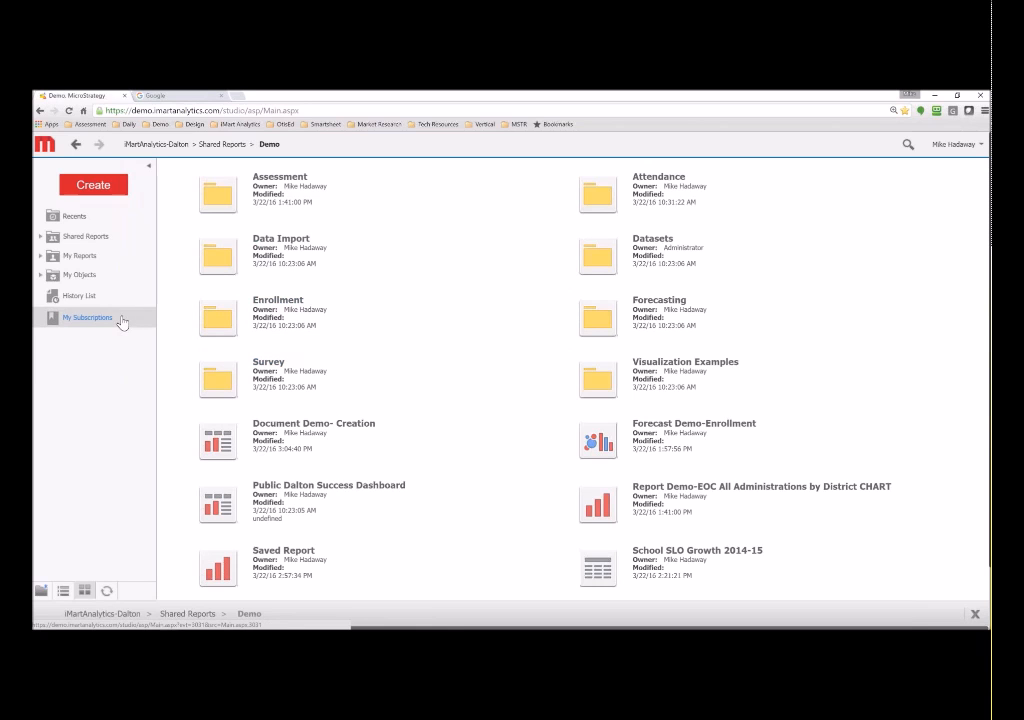
- Upload ghsgt by school.xlsx from disk as external data and open it in Prepare Data
{"action": "left_click", "coordinate": [100, 184]}
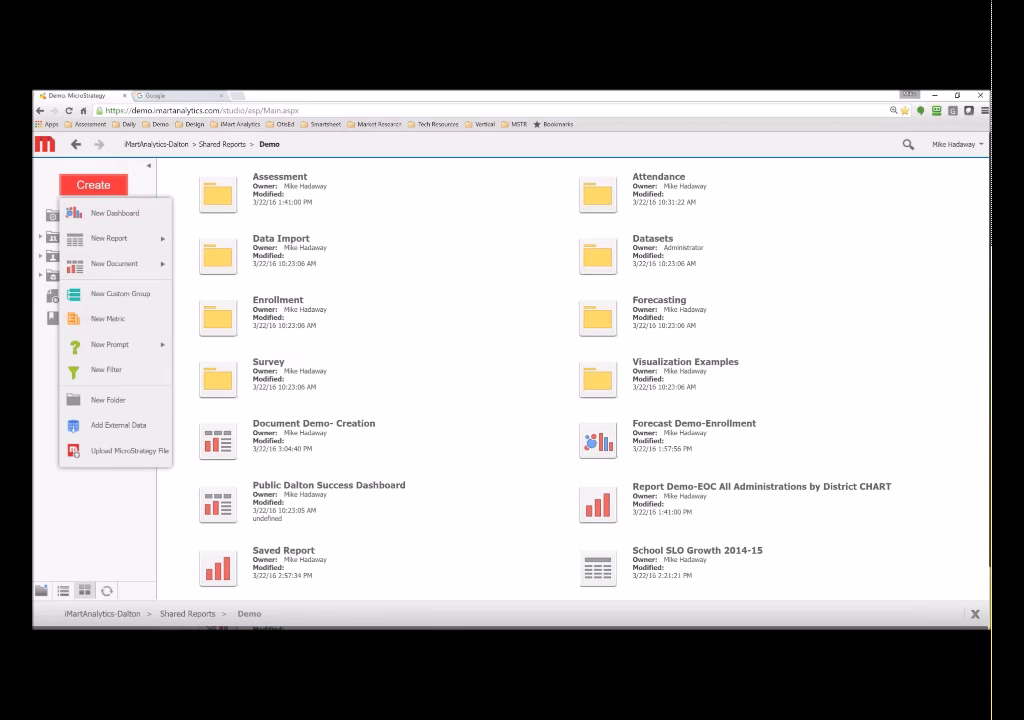
{"action": "left_click", "coordinate": [141, 430]}
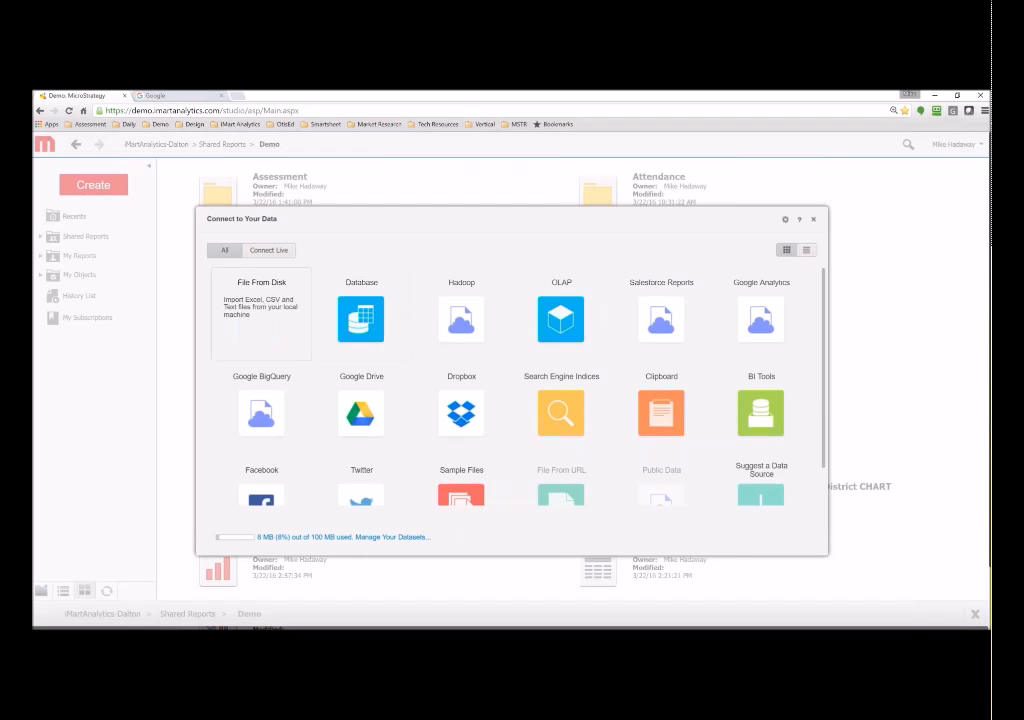
{"action": "left_click", "coordinate": [261, 313]}
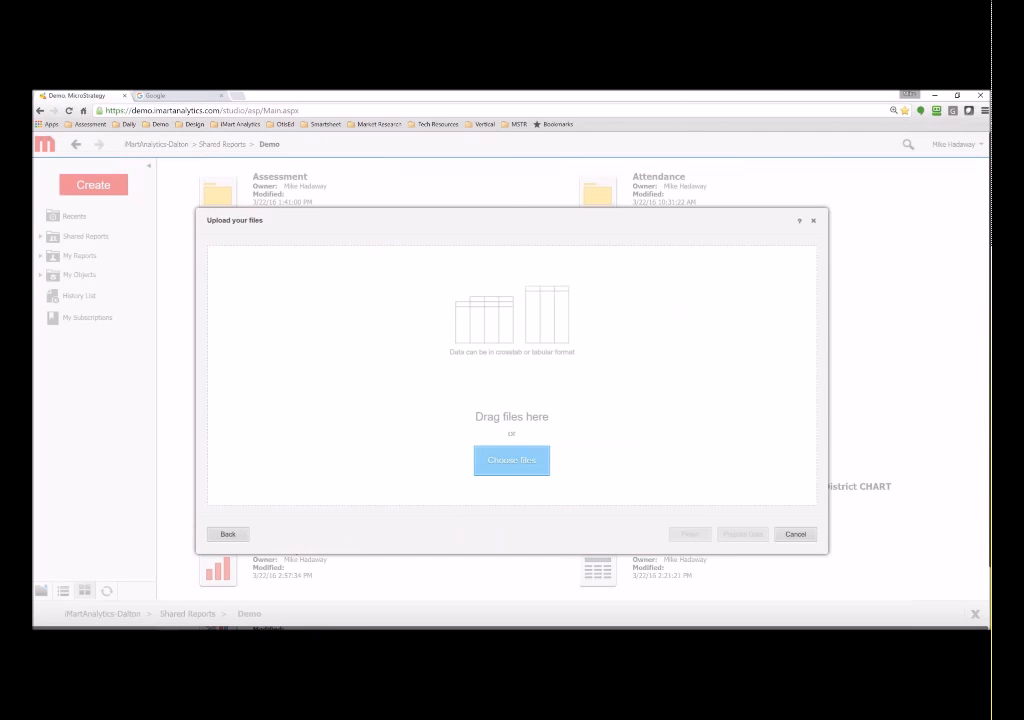
{"action": "left_click", "coordinate": [512, 460]}
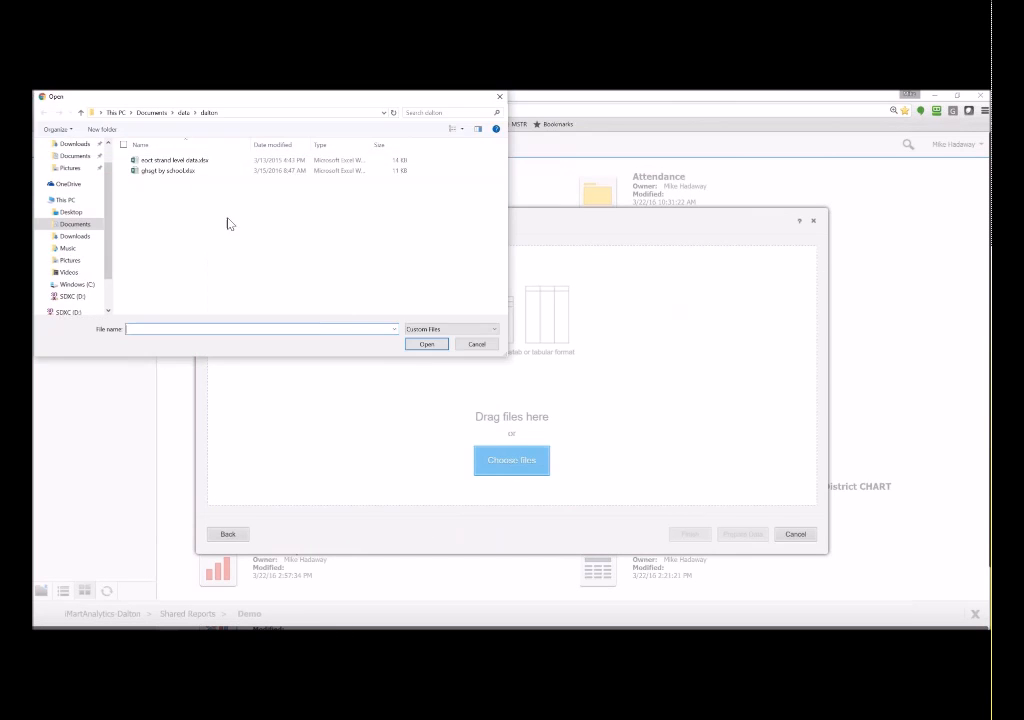
{"action": "left_click", "coordinate": [181, 175]}
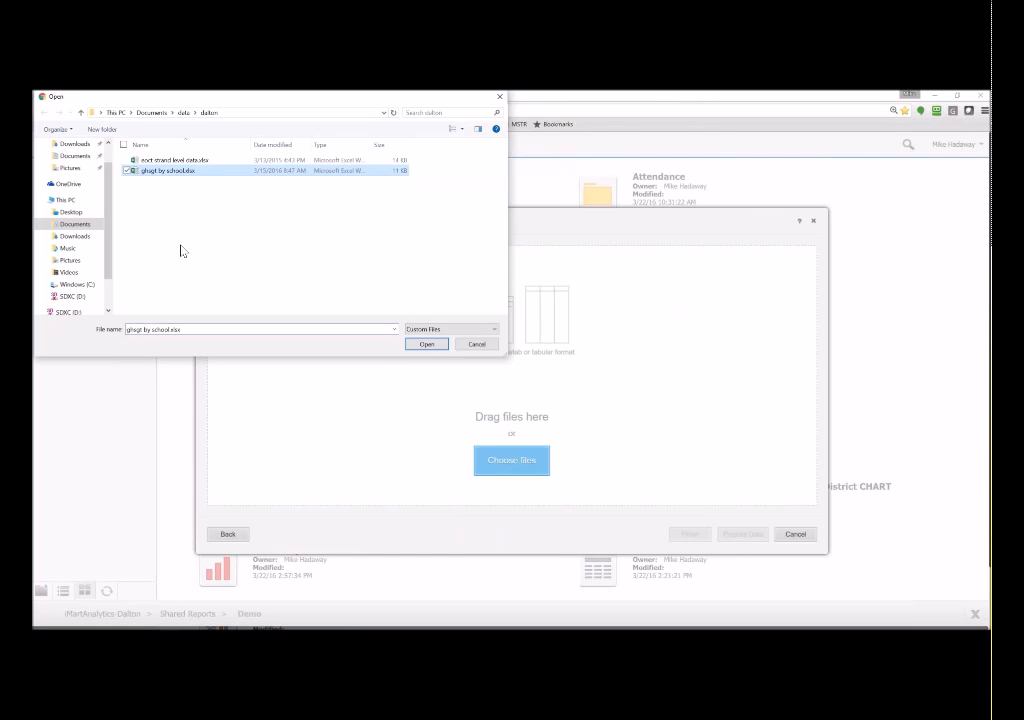
{"action": "left_click", "coordinate": [429, 346]}
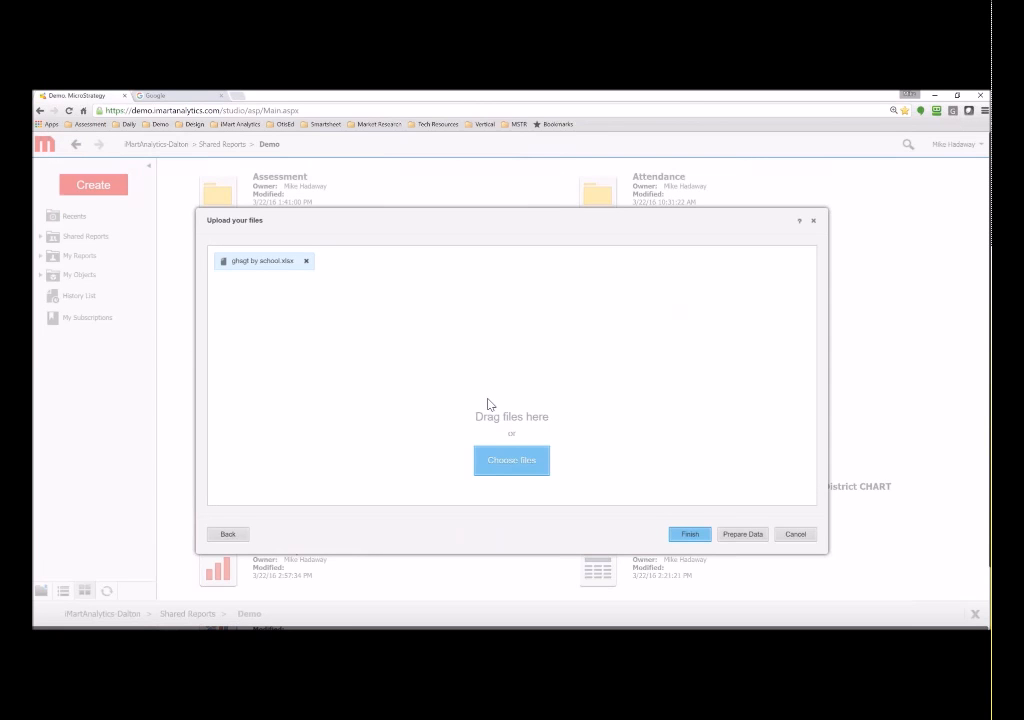
{"action": "left_click", "coordinate": [743, 540]}
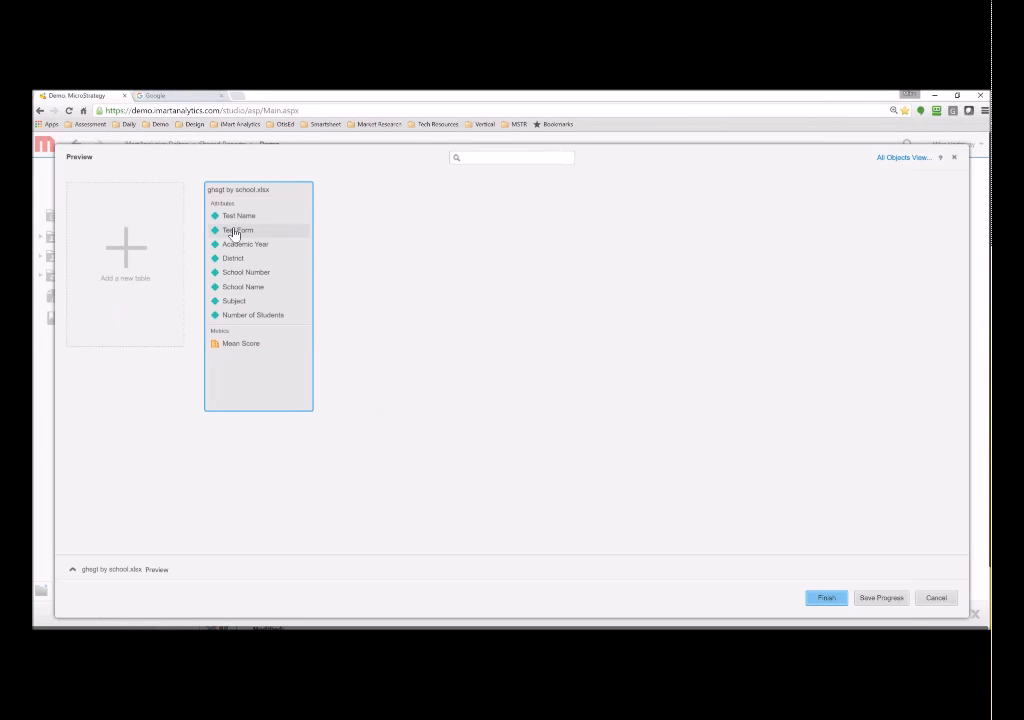
- Convert Number of Students to a metric, leaving Academic Year unmapped
{"action": "right_click", "coordinate": [259, 318]}
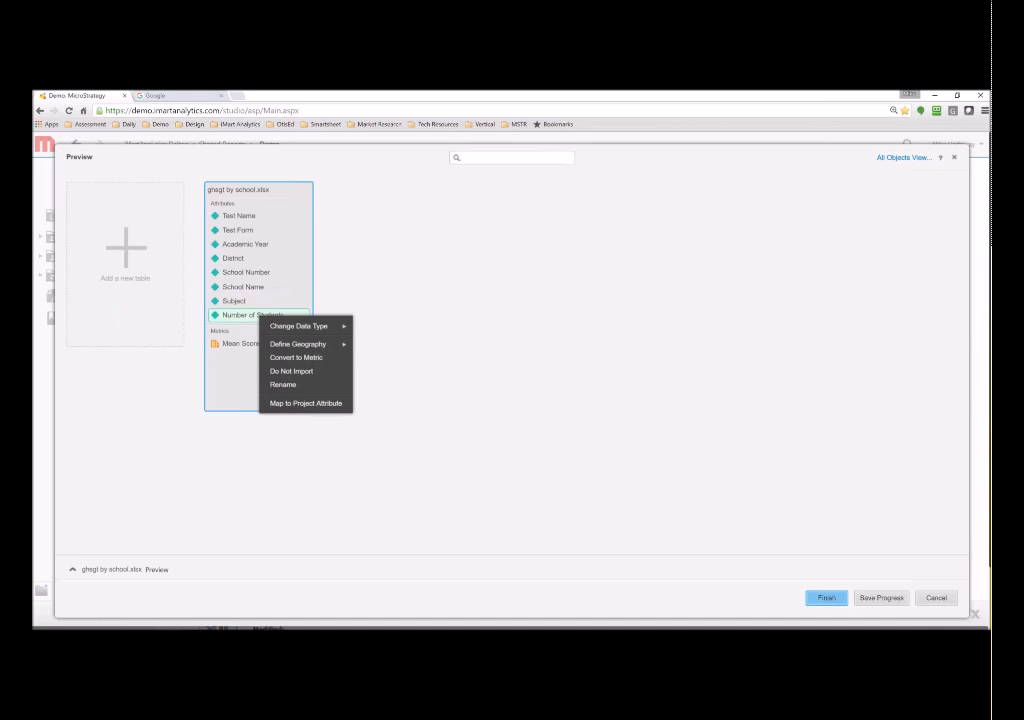
{"action": "left_click", "coordinate": [295, 360]}
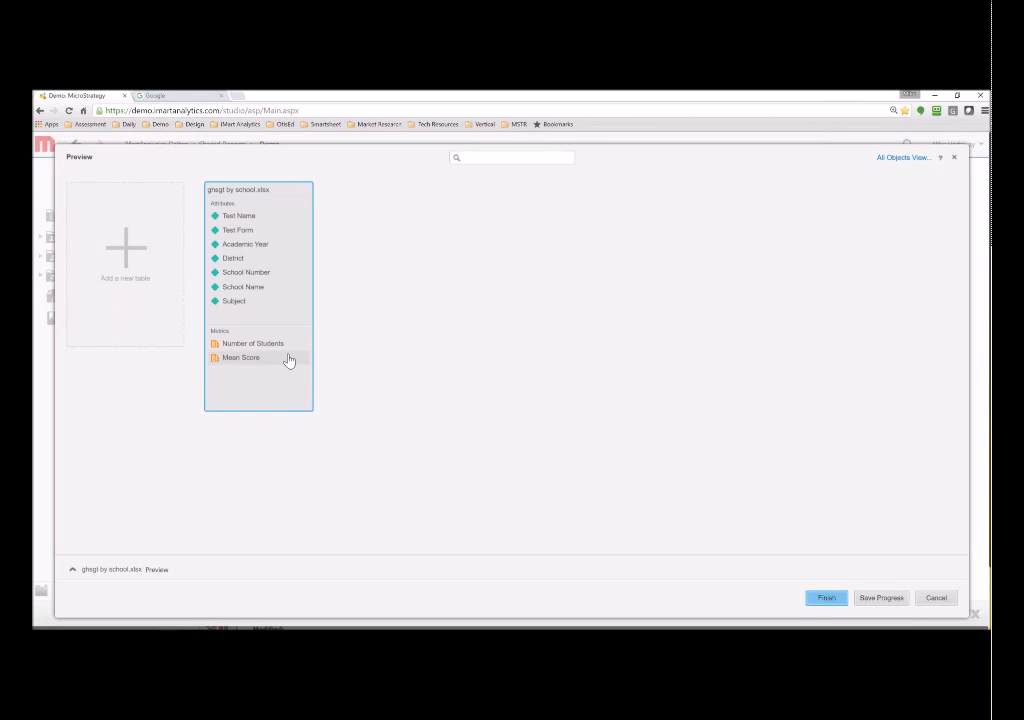
{"action": "right_click", "coordinate": [236, 245]}
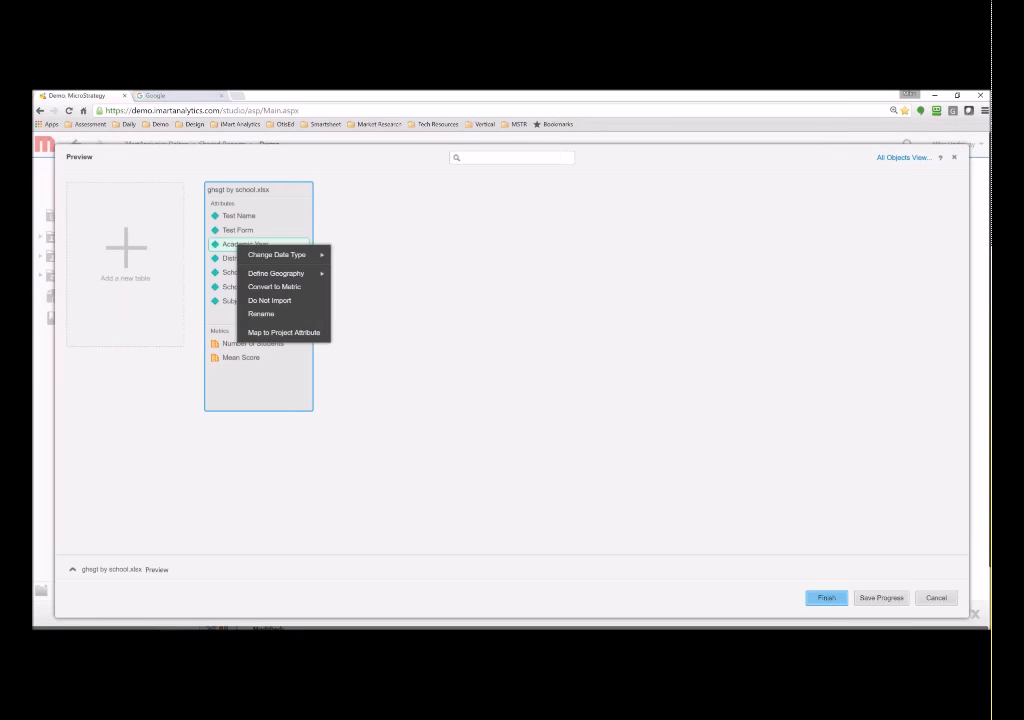
{"action": "left_click", "coordinate": [298, 335]}
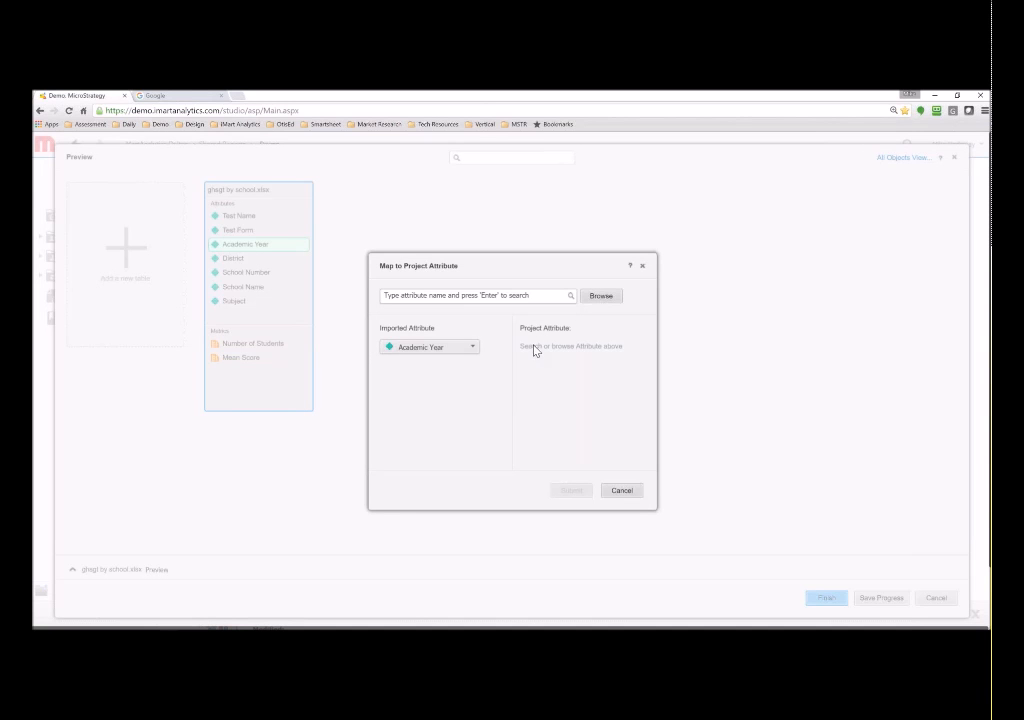
{"action": "left_click", "coordinate": [636, 492]}
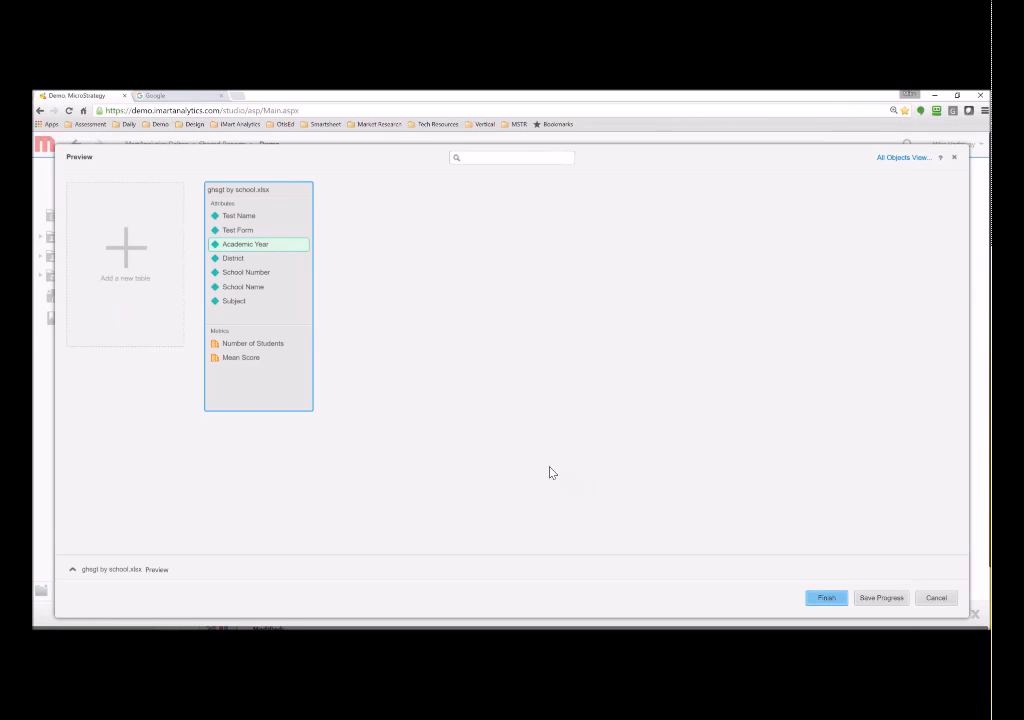
- Finish the import and save the dataset as 'import demo'
{"action": "left_click", "coordinate": [832, 598]}
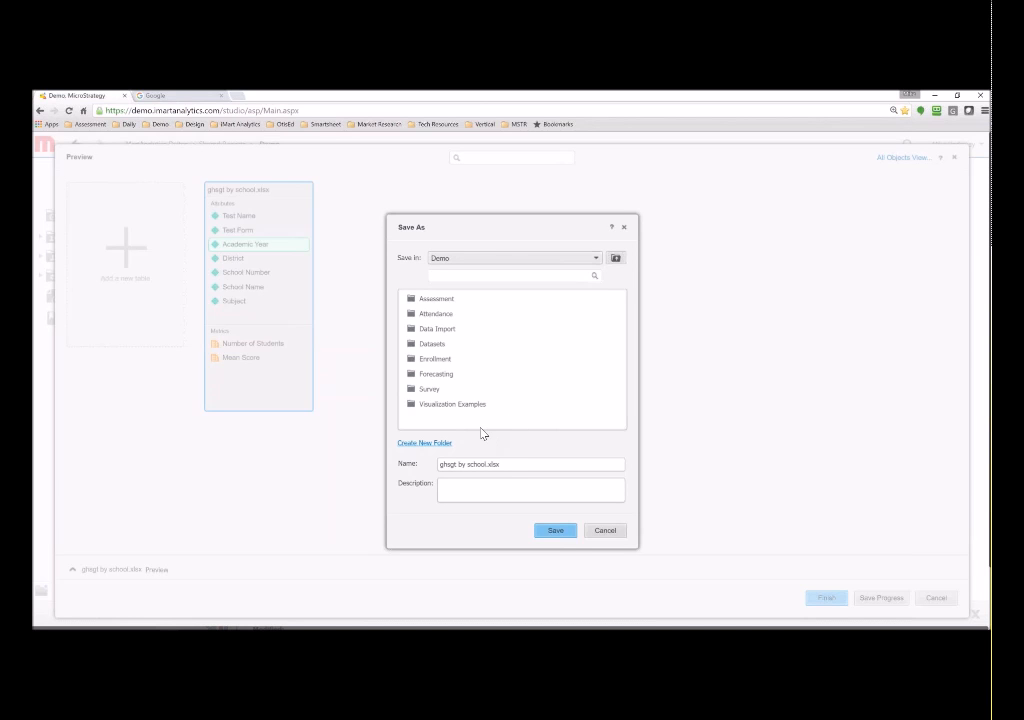
{"action": "left_click_drag", "start_coordinate": [517, 464], "coordinate": [421, 471]}
{"action": "key", "text": "BackSpace"}
{"action": "type", "text": "import demo"}
{"action": "key", "text": "Return"}
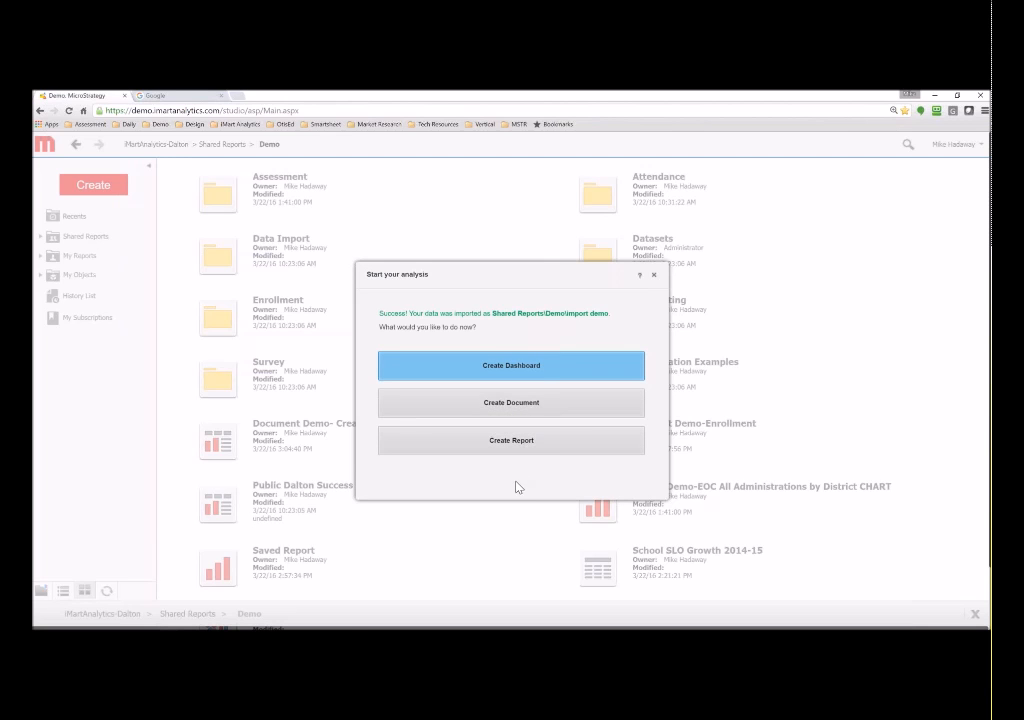
- Create a dashboard grid: Academic Year in columns, School Name and Subject in rows, Mean Score as metric
{"action": "left_click", "coordinate": [489, 365]}
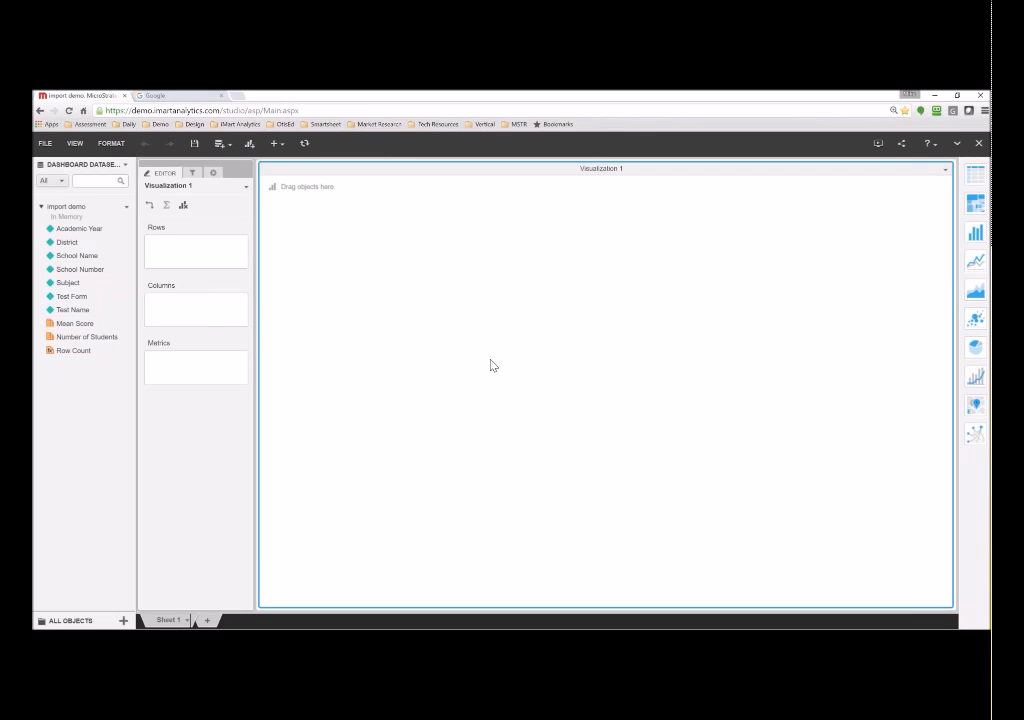
{"action": "left_click_drag", "start_coordinate": [80, 229], "coordinate": [177, 312]}
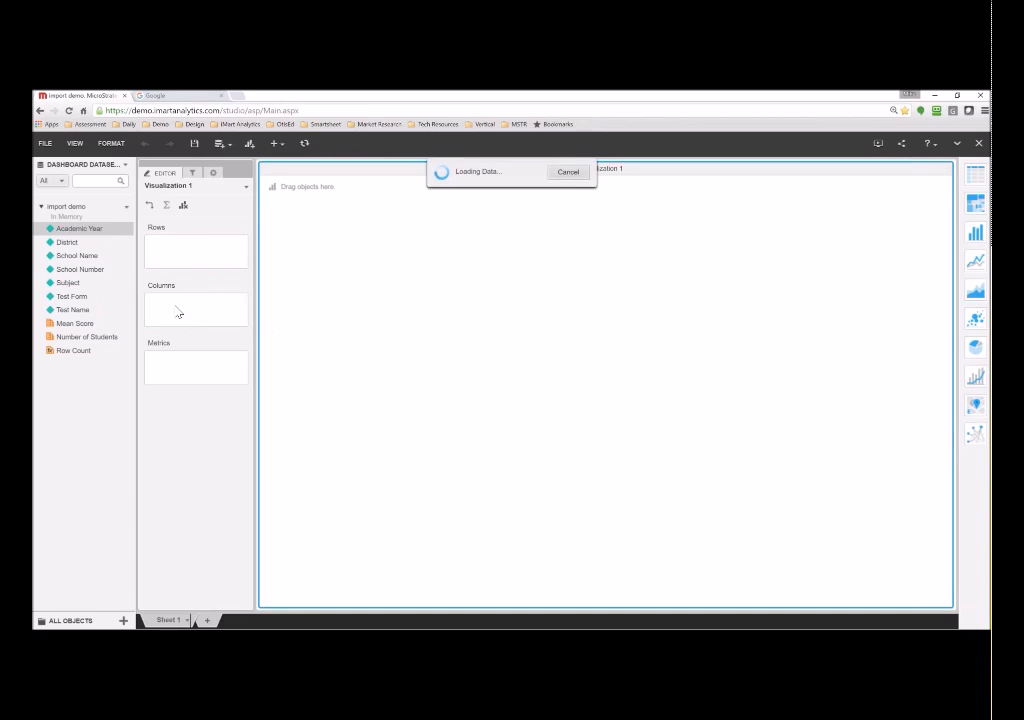
{"action": "left_click_drag", "start_coordinate": [76, 256], "coordinate": [166, 262]}
{"action": "left_click_drag", "start_coordinate": [70, 283], "coordinate": [166, 264]}
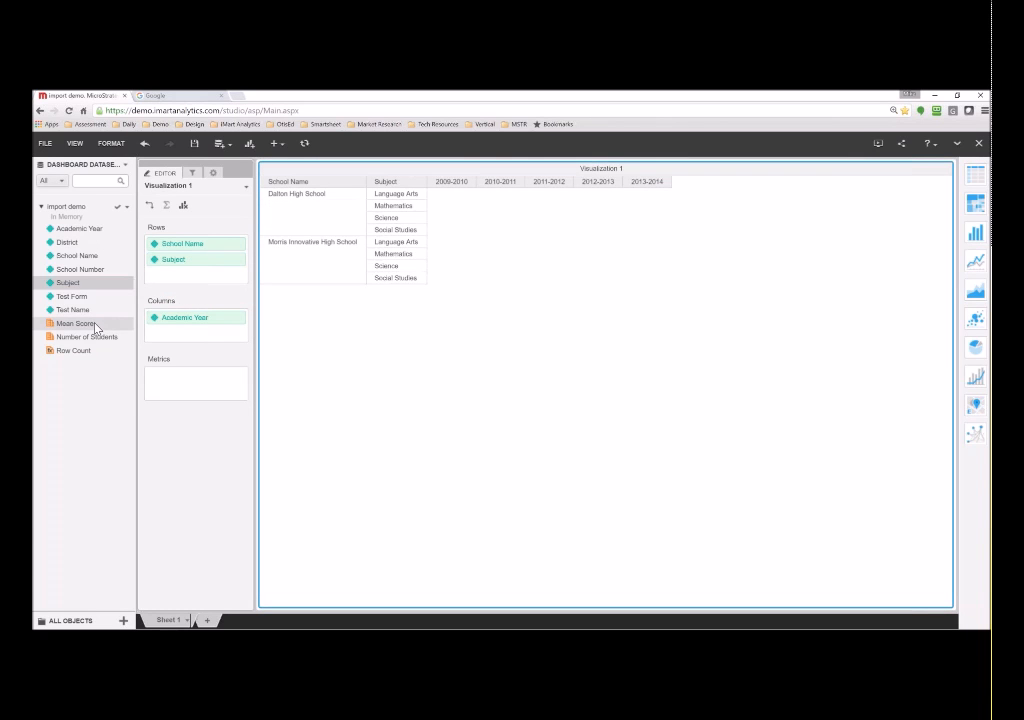
{"action": "left_click_drag", "start_coordinate": [87, 330], "coordinate": [181, 393]}
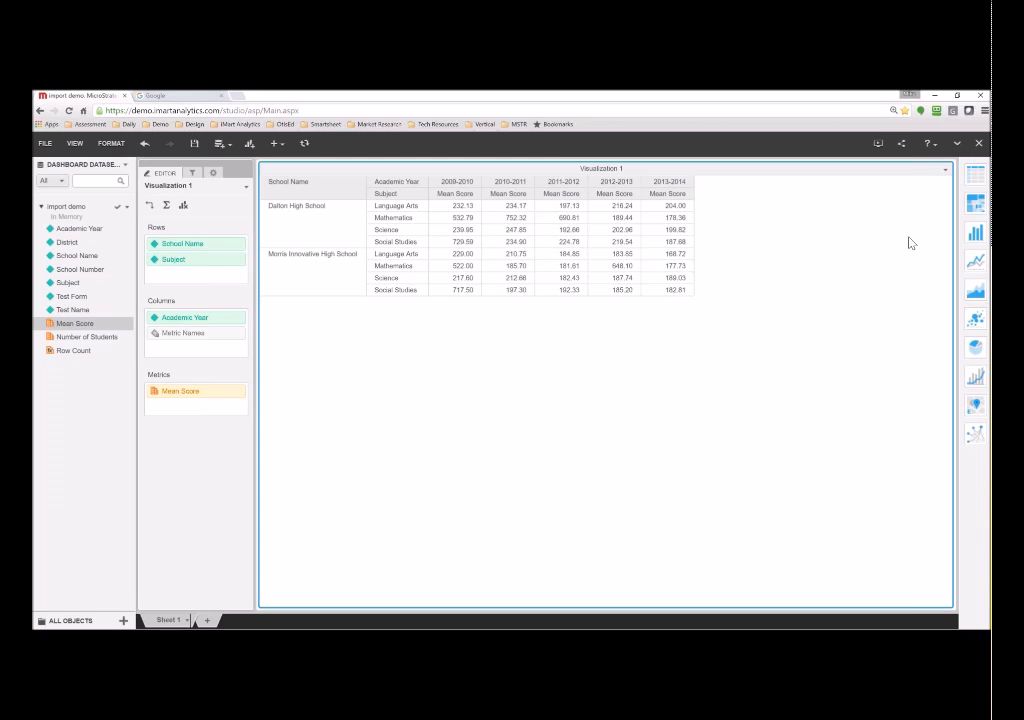
- Switch the grid to a bar chart with bars coloured by Subject
{"action": "left_click", "coordinate": [976, 258]}
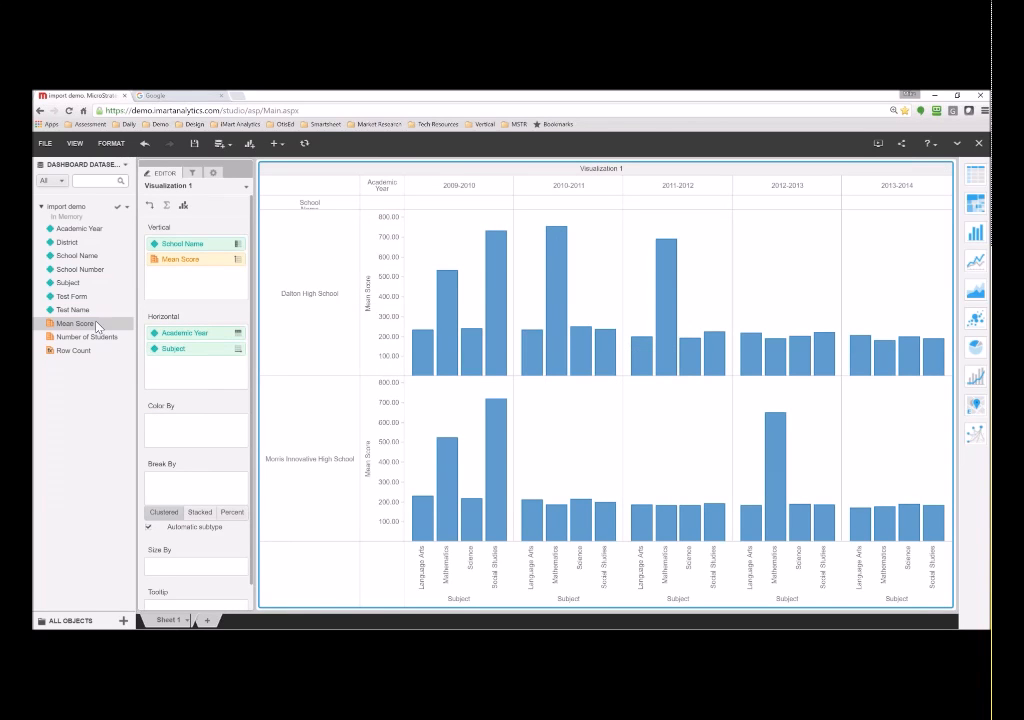
{"action": "left_click_drag", "start_coordinate": [68, 282], "coordinate": [166, 428]}
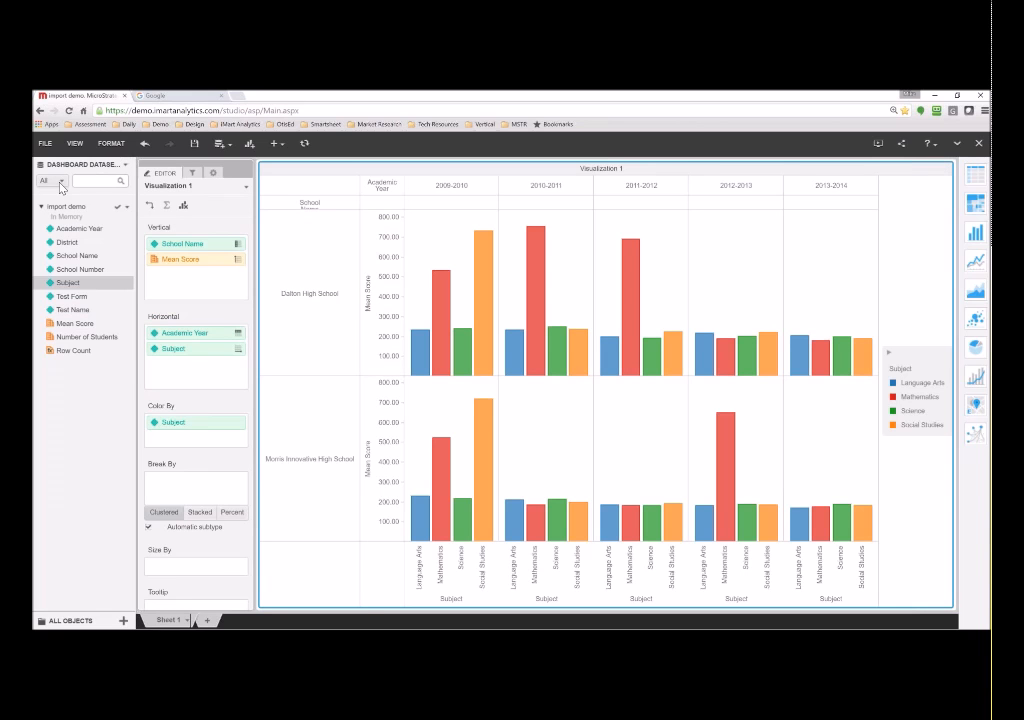
{"action": "left_click", "coordinate": [125, 165]}
{"action": "mouse_move", "coordinate": [140, 177]}
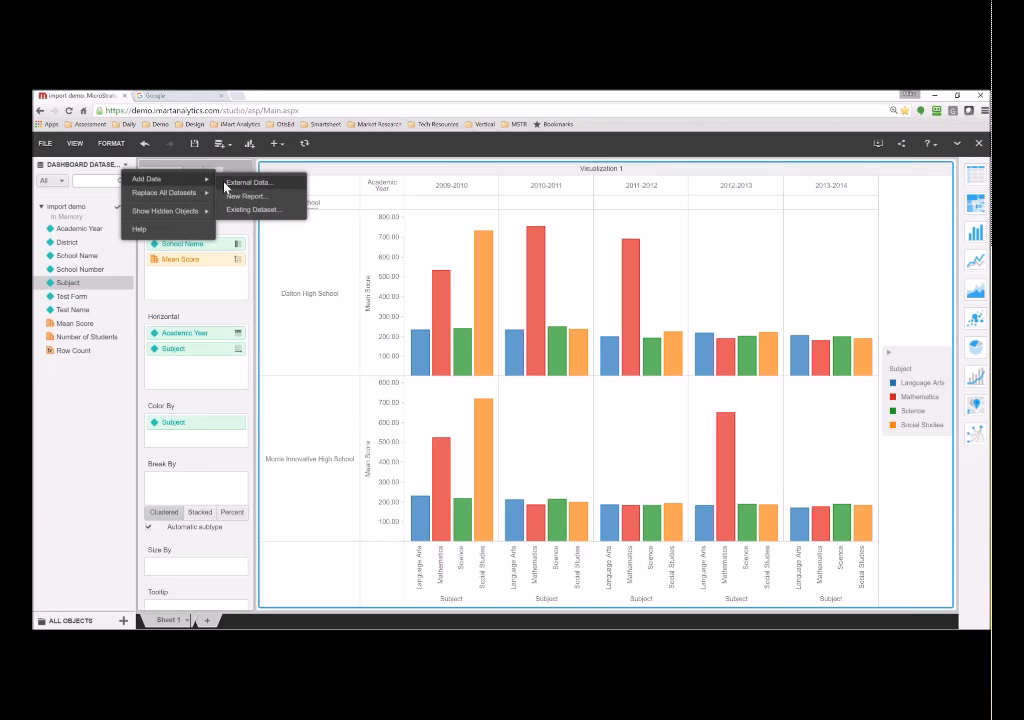
- Upload eoct strand level data.xlsx from disk as another dataset and preview its columns
{"action": "left_click", "coordinate": [250, 185]}
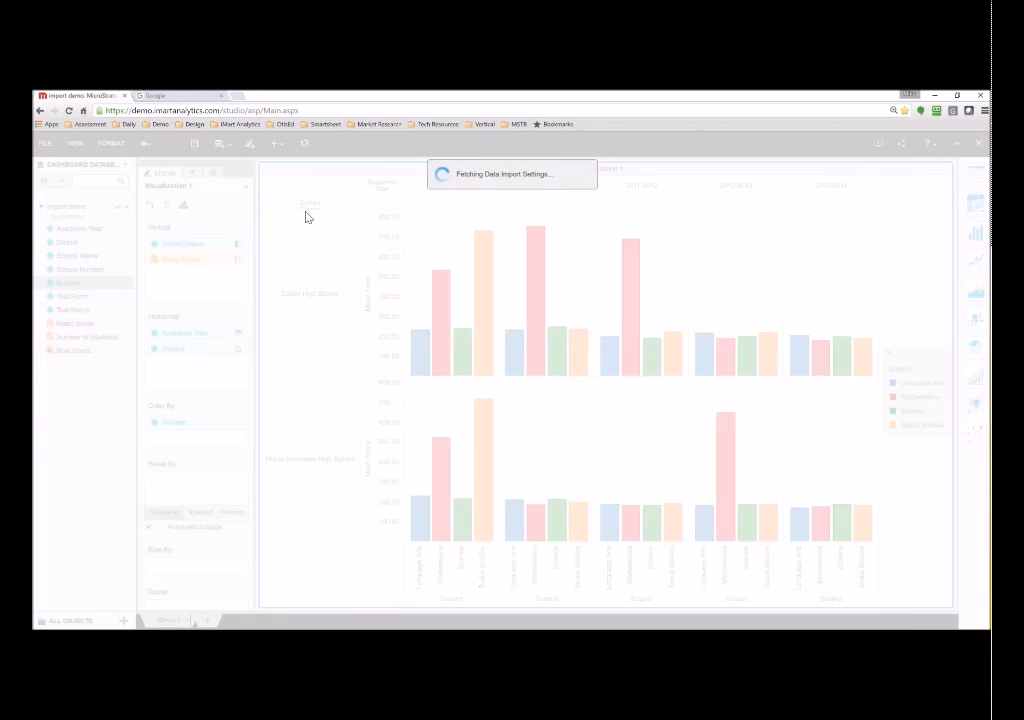
{"action": "left_click", "coordinate": [250, 350]}
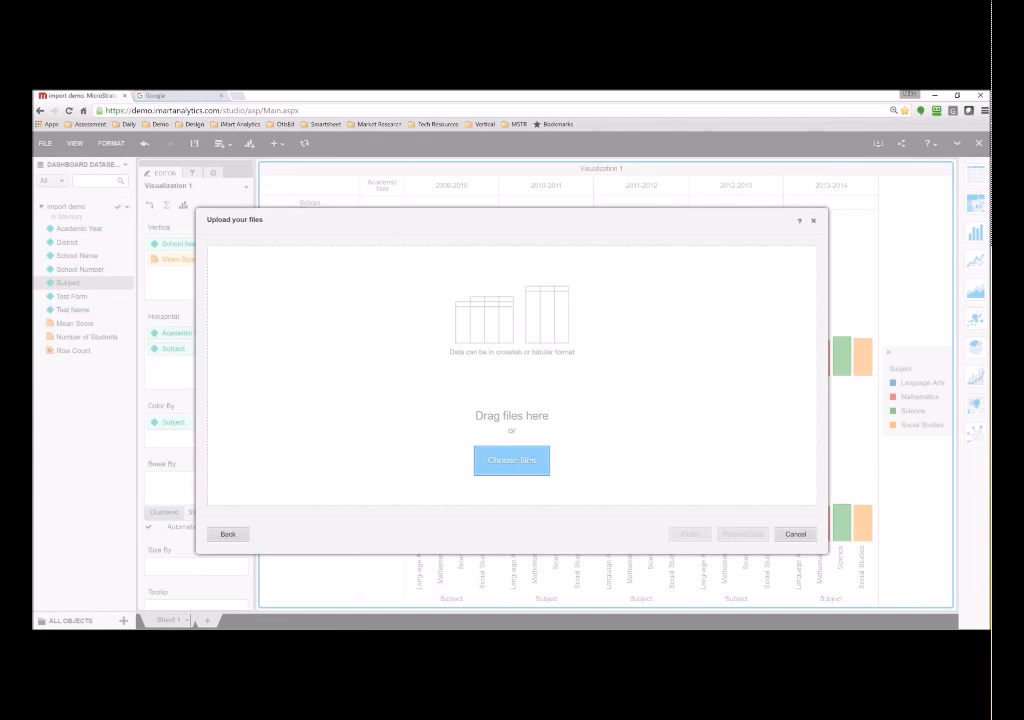
{"action": "left_click", "coordinate": [513, 462]}
{"action": "double_click", "coordinate": [165, 160]}
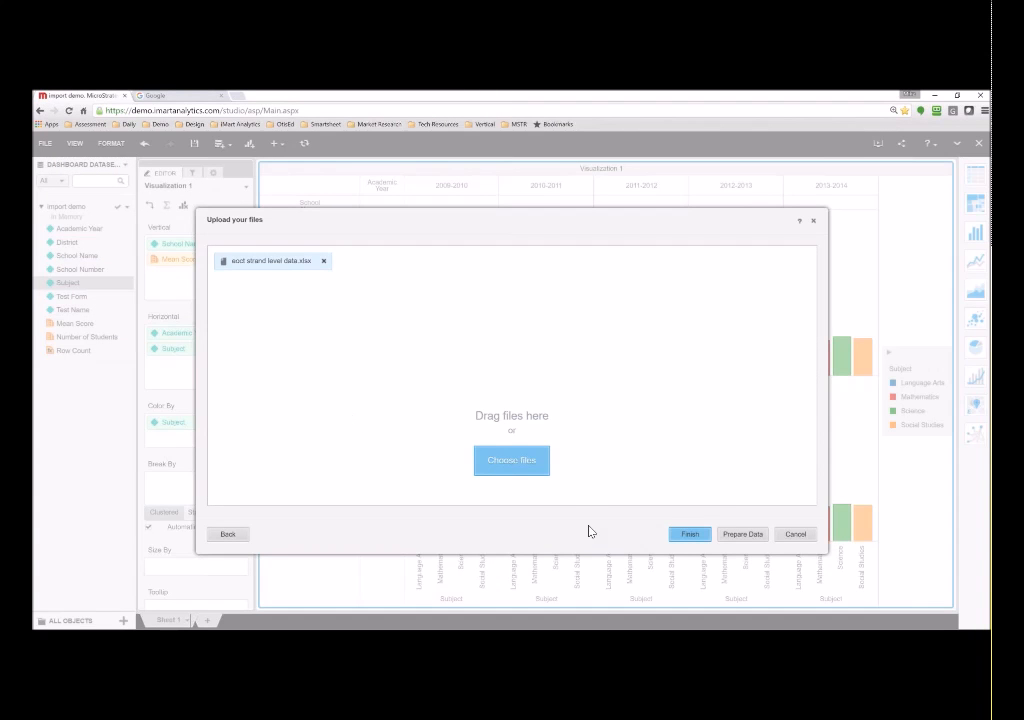
{"action": "left_click", "coordinate": [700, 536]}
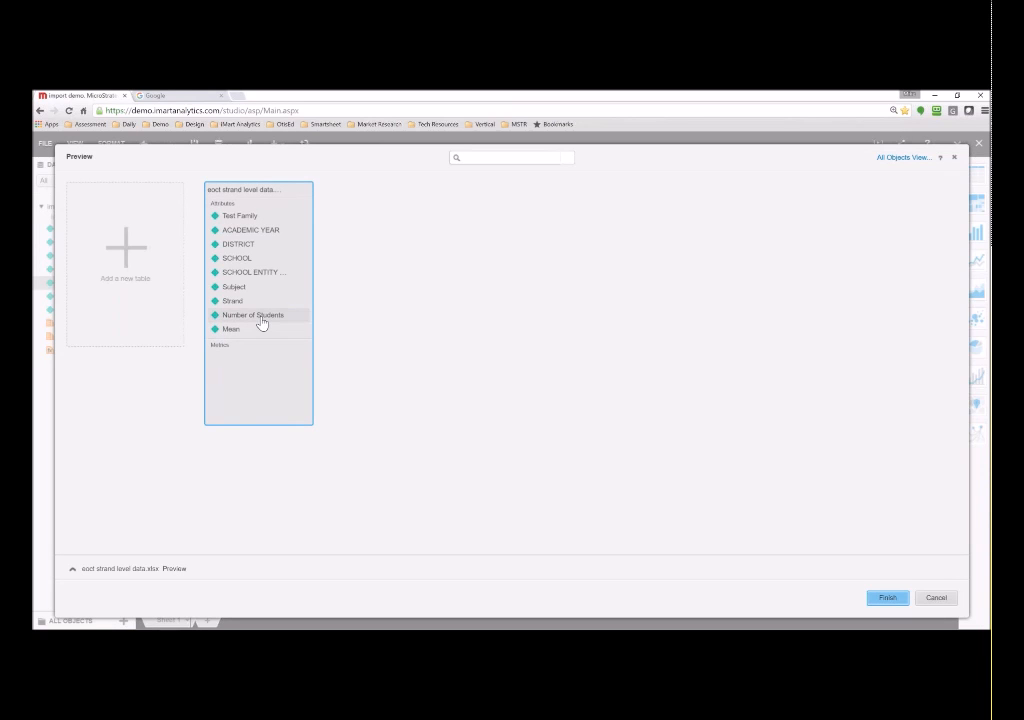
- Convert Number of Students and Mean to metrics and add the dataset to the dashboard
{"action": "right_click", "coordinate": [262, 316]}
{"action": "left_click", "coordinate": [297, 358]}
{"action": "right_click", "coordinate": [228, 316]}
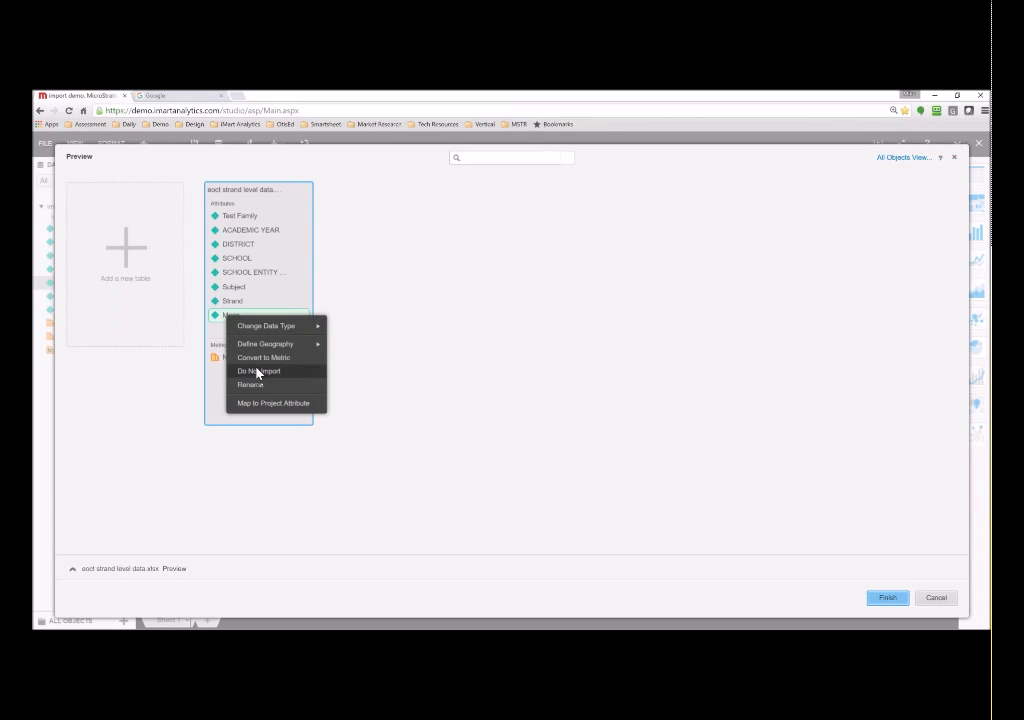
{"action": "left_click", "coordinate": [263, 358]}
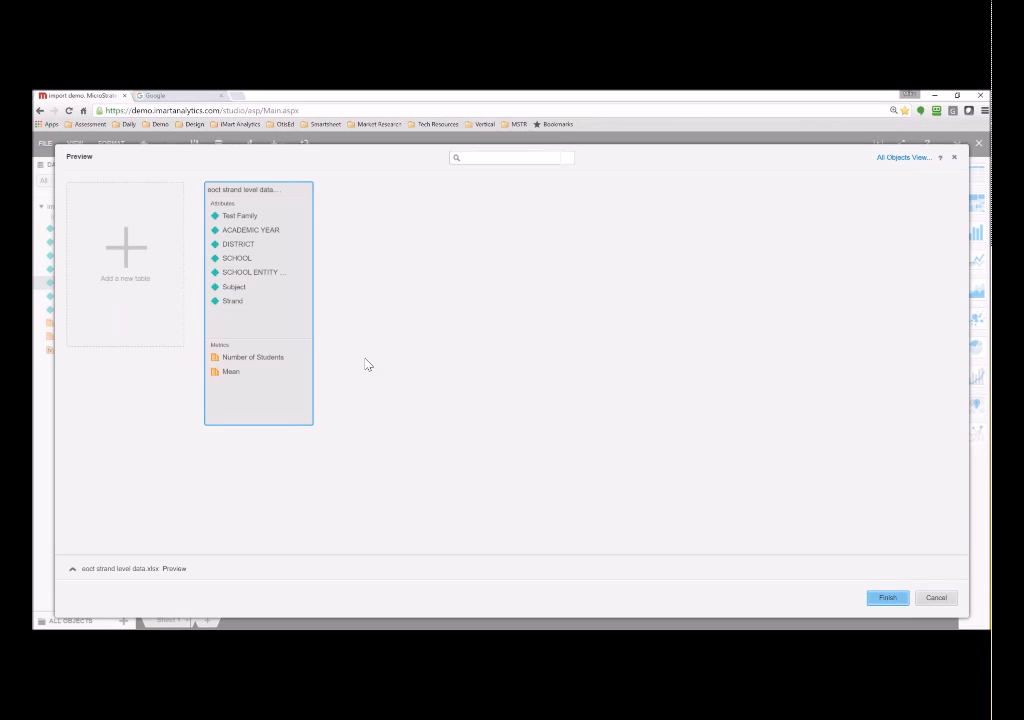
{"action": "left_click", "coordinate": [885, 598]}
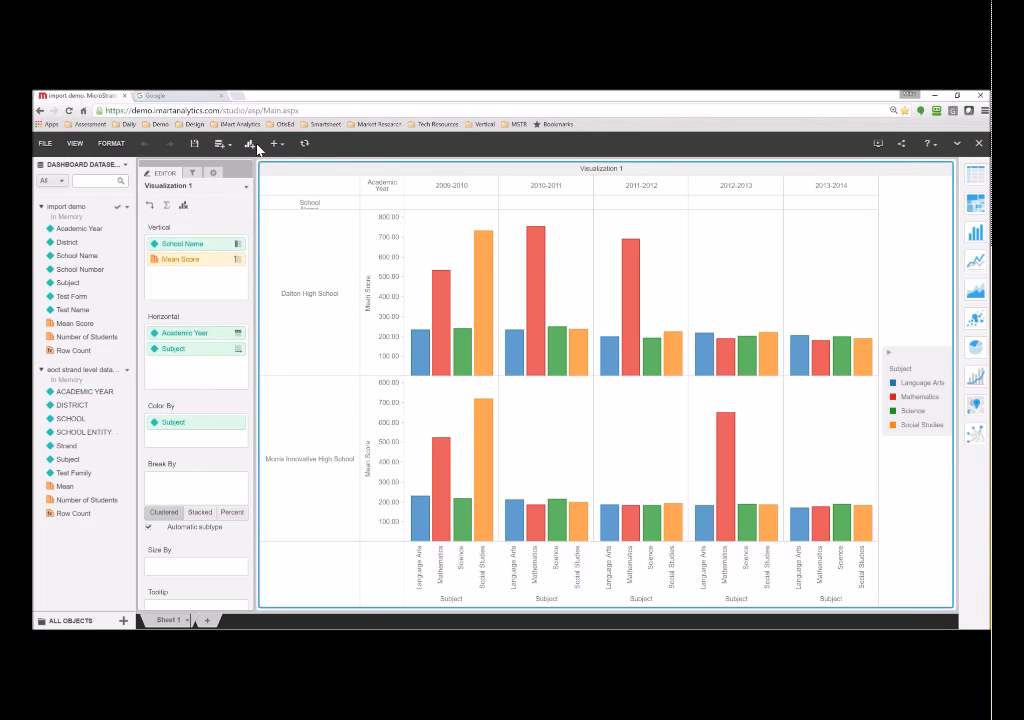
- Rename the bar chart's title to CRCT
{"action": "double_click", "coordinate": [600, 168]}
{"action": "type", "text": "CRCT"}
{"action": "key", "text": "Return"}
- Insert a grid with ACADEMIC YEAR in columns, School Entity Name, Subject and Strand in rows, Mean as metric
{"action": "left_click", "coordinate": [252, 148]}
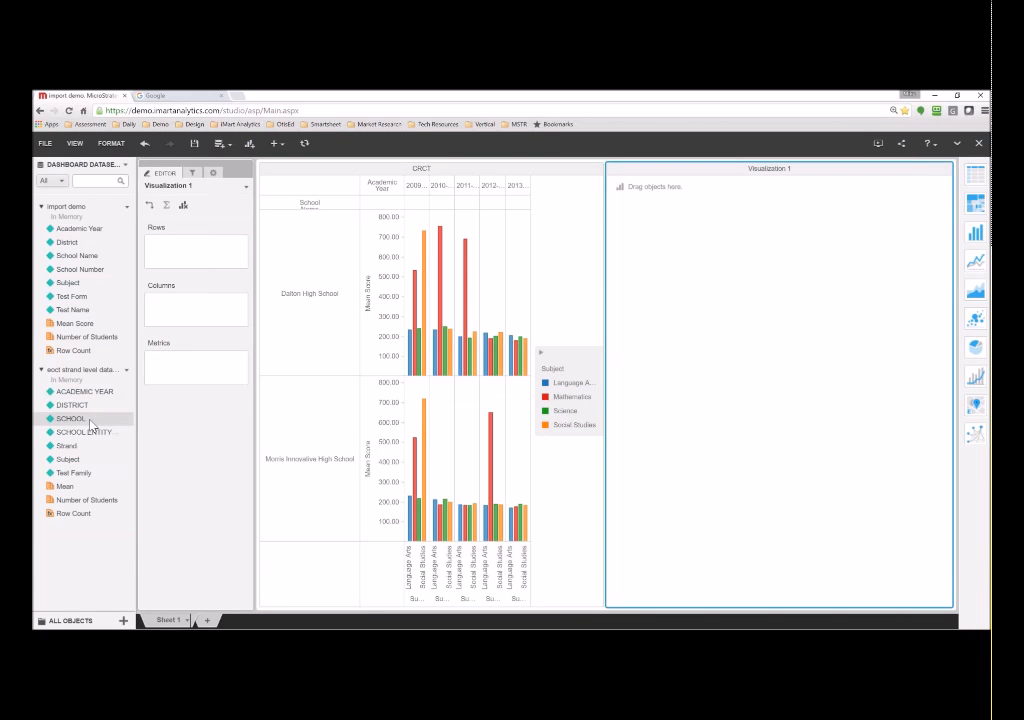
{"action": "left_click_drag", "start_coordinate": [82, 391], "coordinate": [182, 318]}
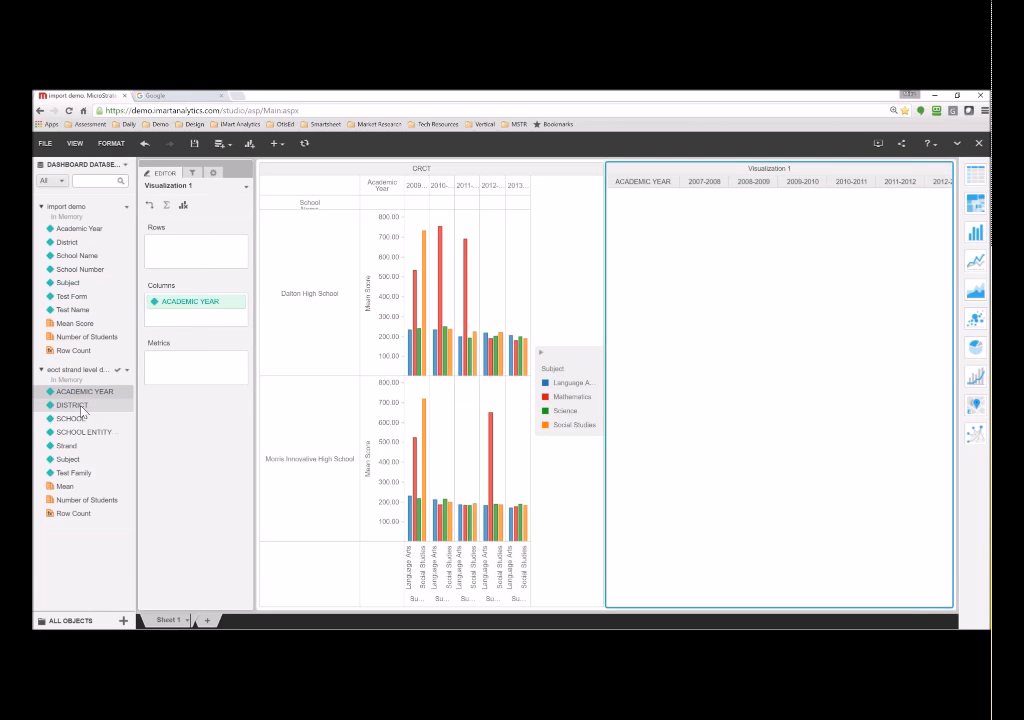
{"action": "left_click_drag", "start_coordinate": [80, 418], "coordinate": [170, 255]}
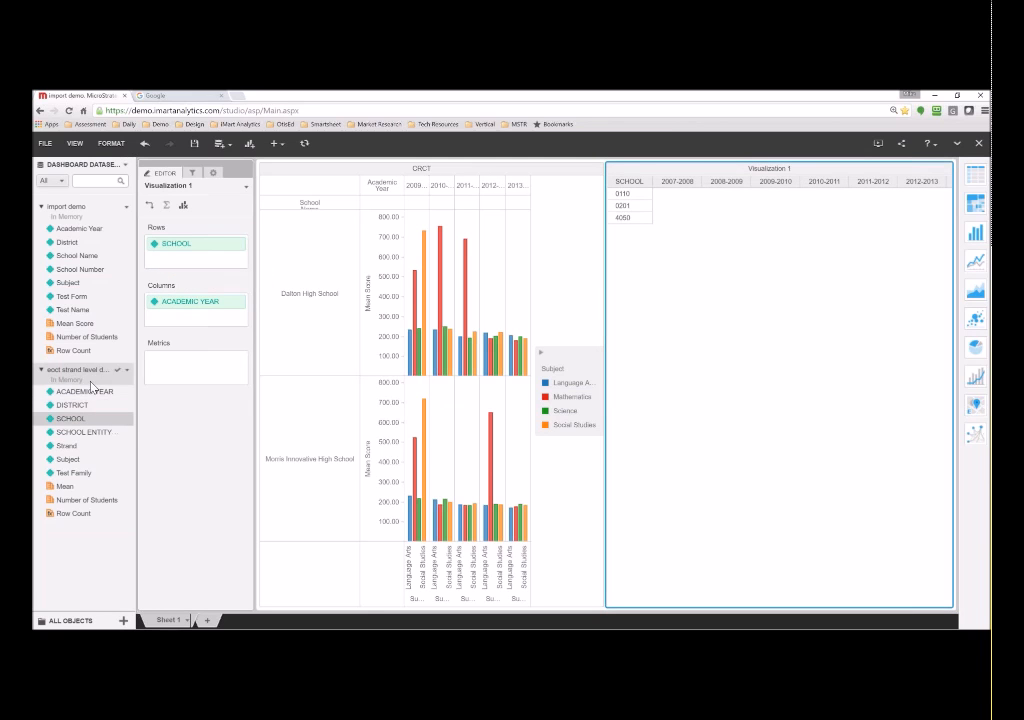
{"action": "mouse_move", "coordinate": [80, 436]}
{"action": "left_mouse_down"}
{"action": "mouse_move", "coordinate": [172, 322]}
{"action": "mouse_move", "coordinate": [172, 262]}
{"action": "mouse_move", "coordinate": [70, 430]}
{"action": "mouse_move", "coordinate": [84, 432]}
{"action": "left_mouse_up"}
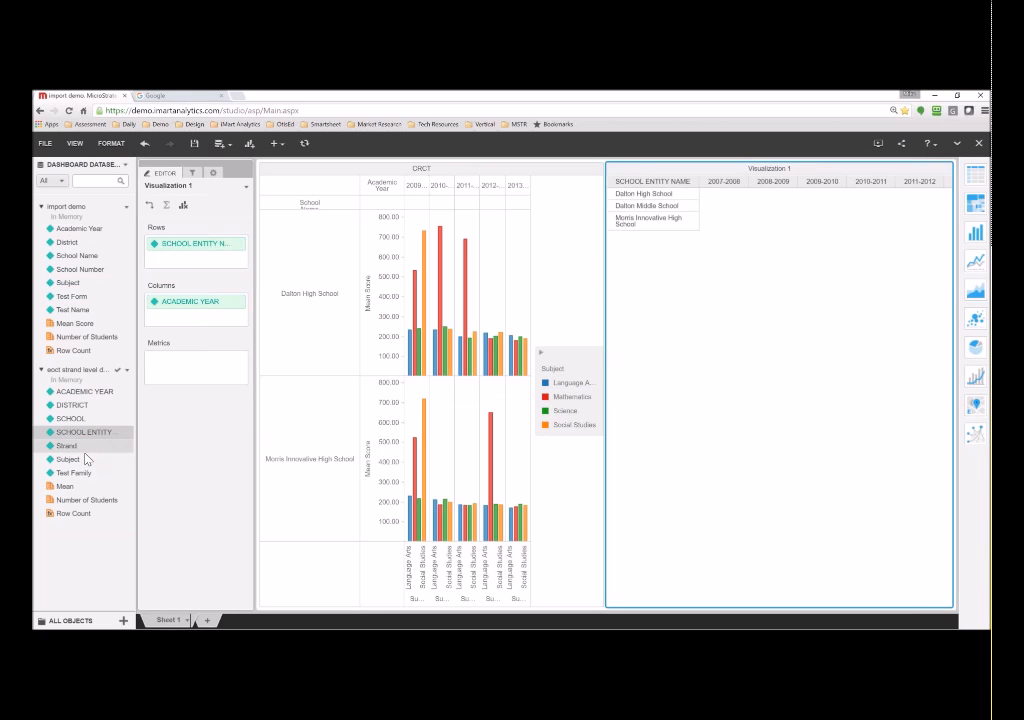
{"action": "left_click_drag", "start_coordinate": [73, 458], "coordinate": [167, 272]}
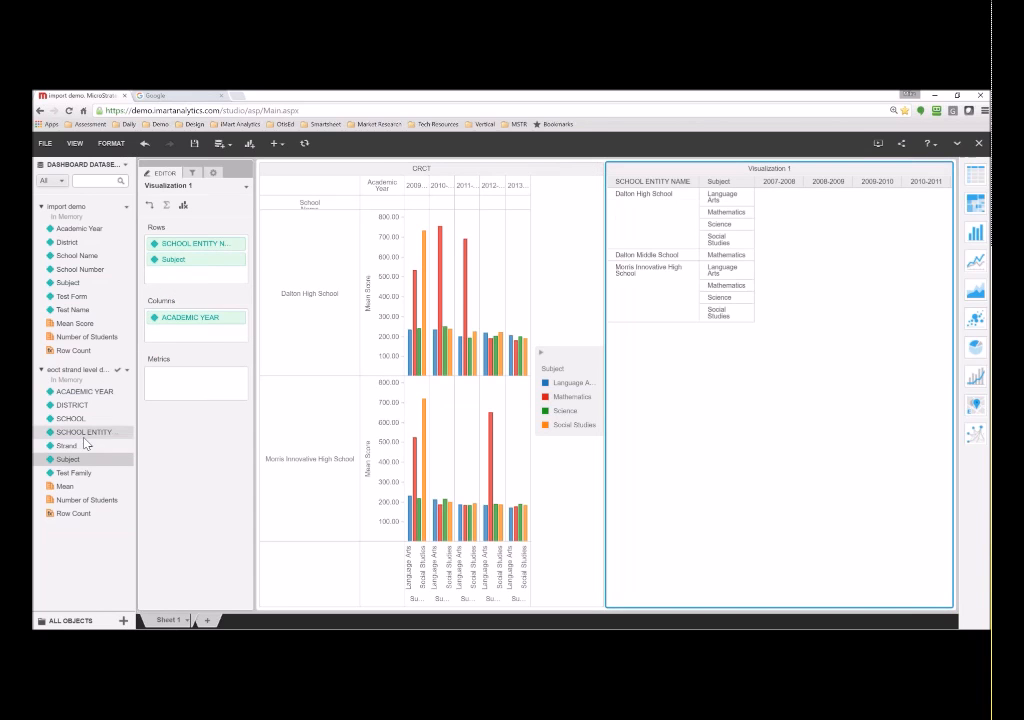
{"action": "left_click_drag", "start_coordinate": [68, 446], "coordinate": [176, 286]}
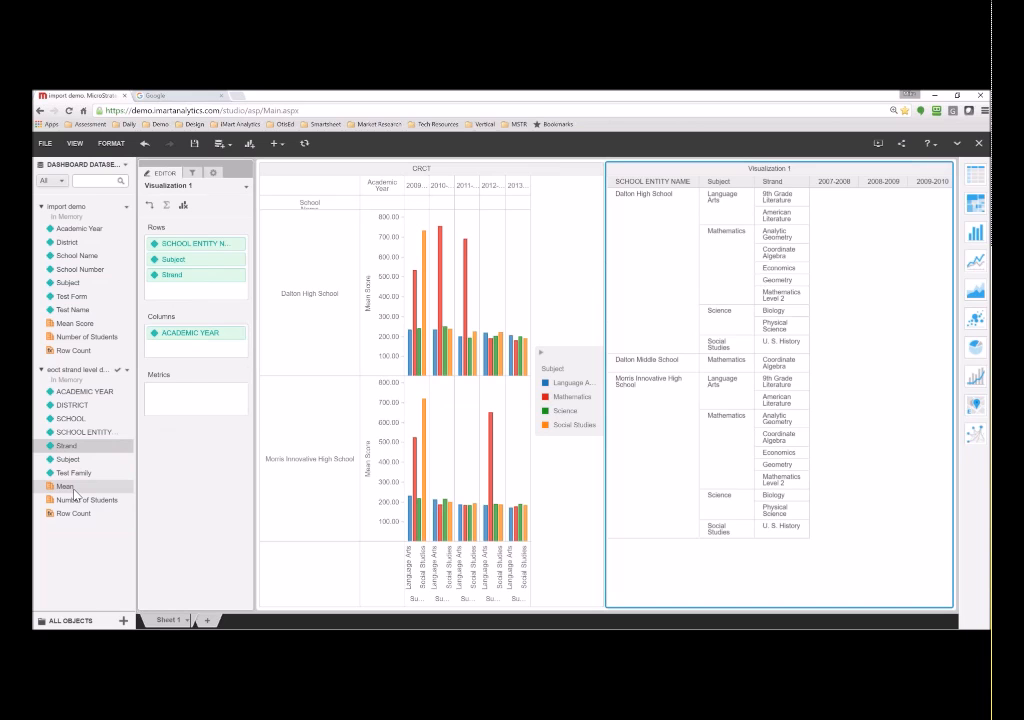
{"action": "left_click_drag", "start_coordinate": [79, 485], "coordinate": [194, 405]}
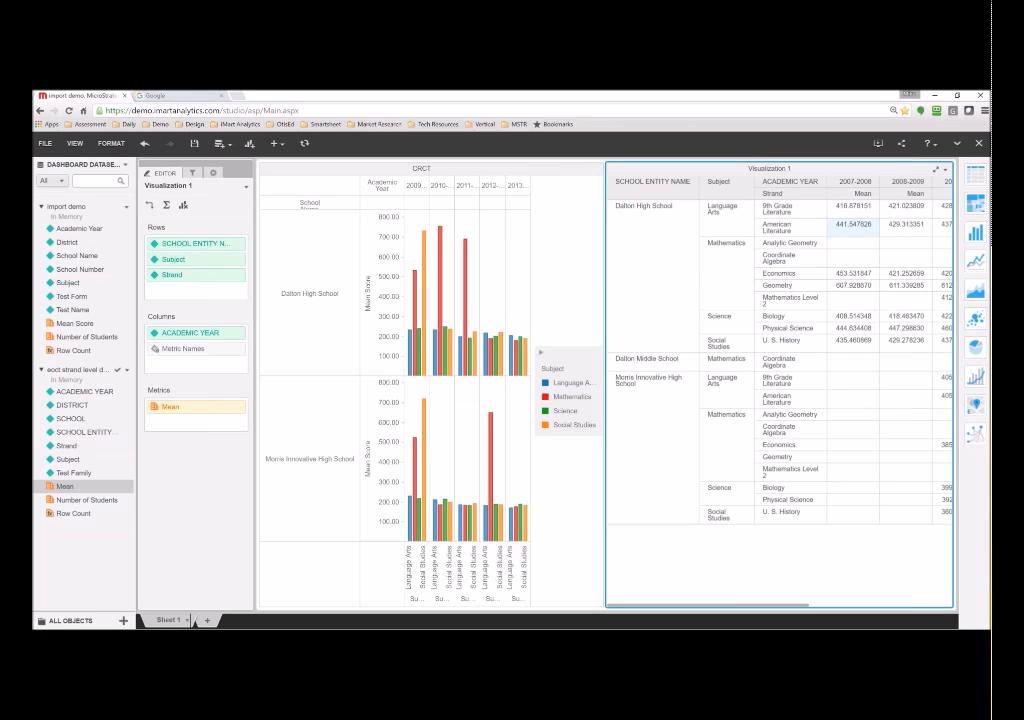
- Give the Mean metric a Fixed number format
{"action": "right_click", "coordinate": [83, 487]}
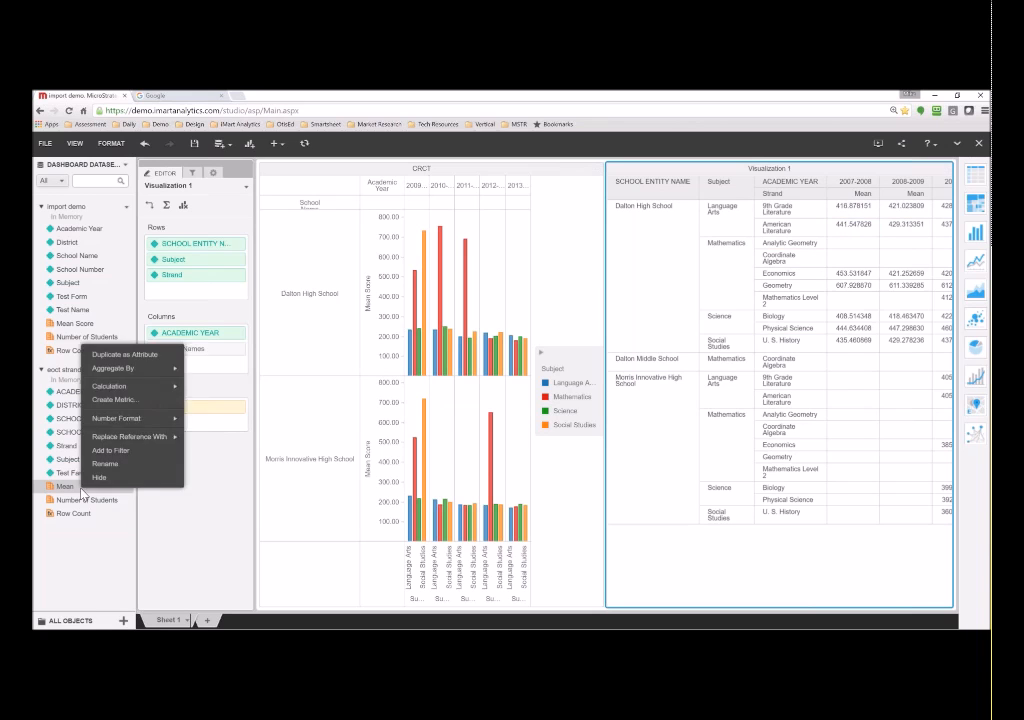
{"action": "mouse_move", "coordinate": [126, 418]}
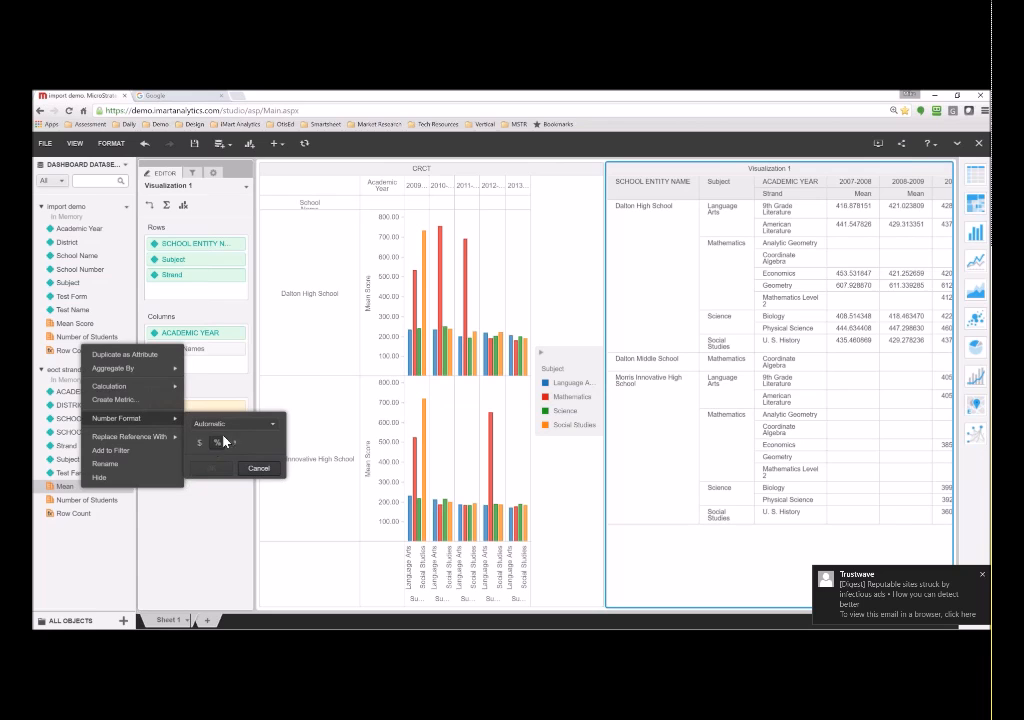
{"action": "left_click", "coordinate": [236, 424]}
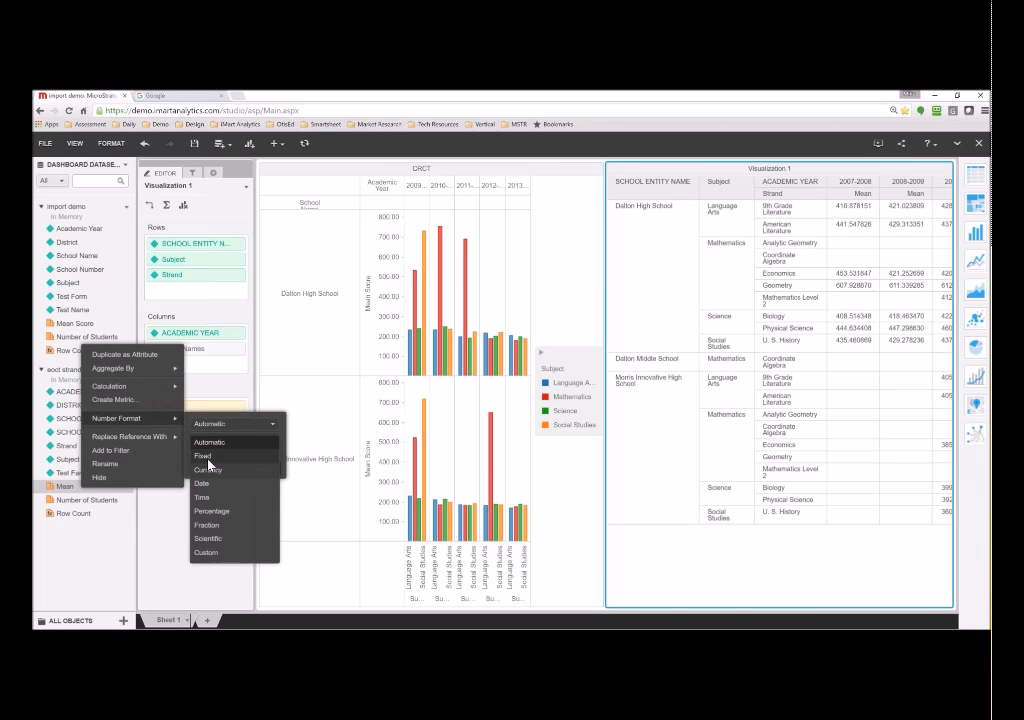
{"action": "left_click", "coordinate": [208, 458]}
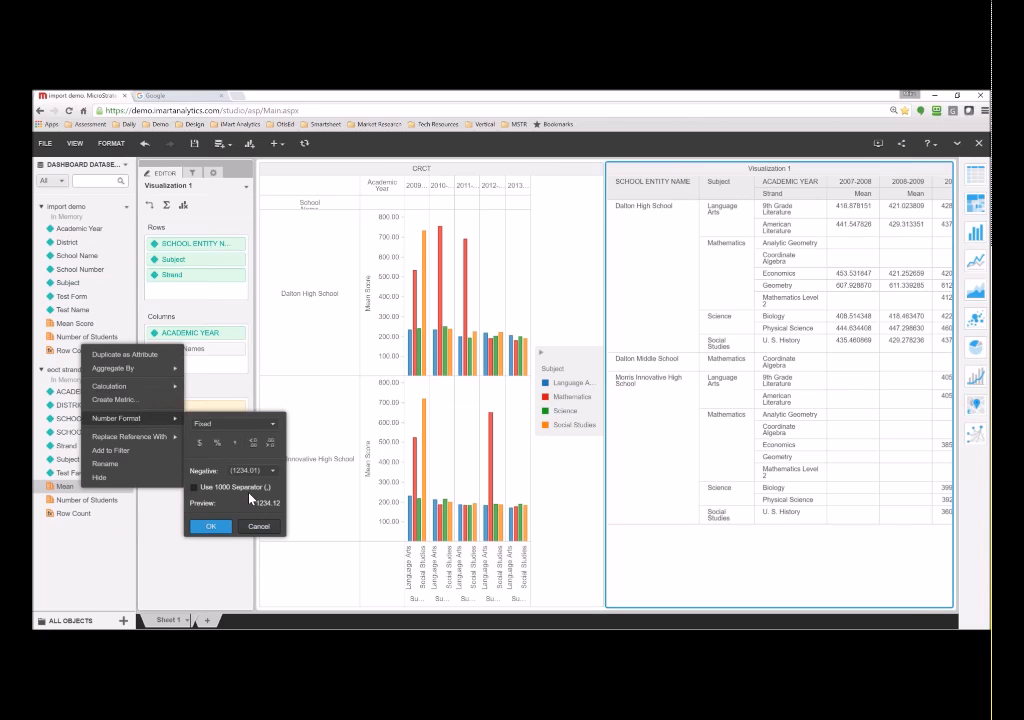
{"action": "left_click", "coordinate": [251, 452]}
{"action": "left_click", "coordinate": [251, 452]}
{"action": "left_click", "coordinate": [266, 448]}
{"action": "left_click", "coordinate": [266, 448]}
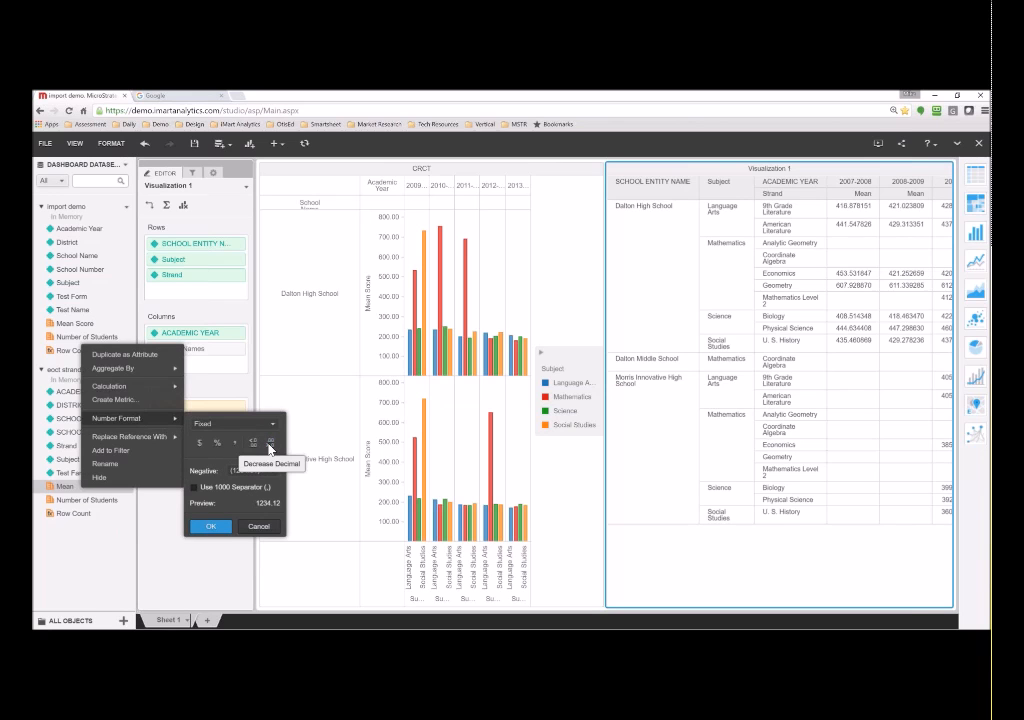
{"action": "left_click", "coordinate": [211, 530]}
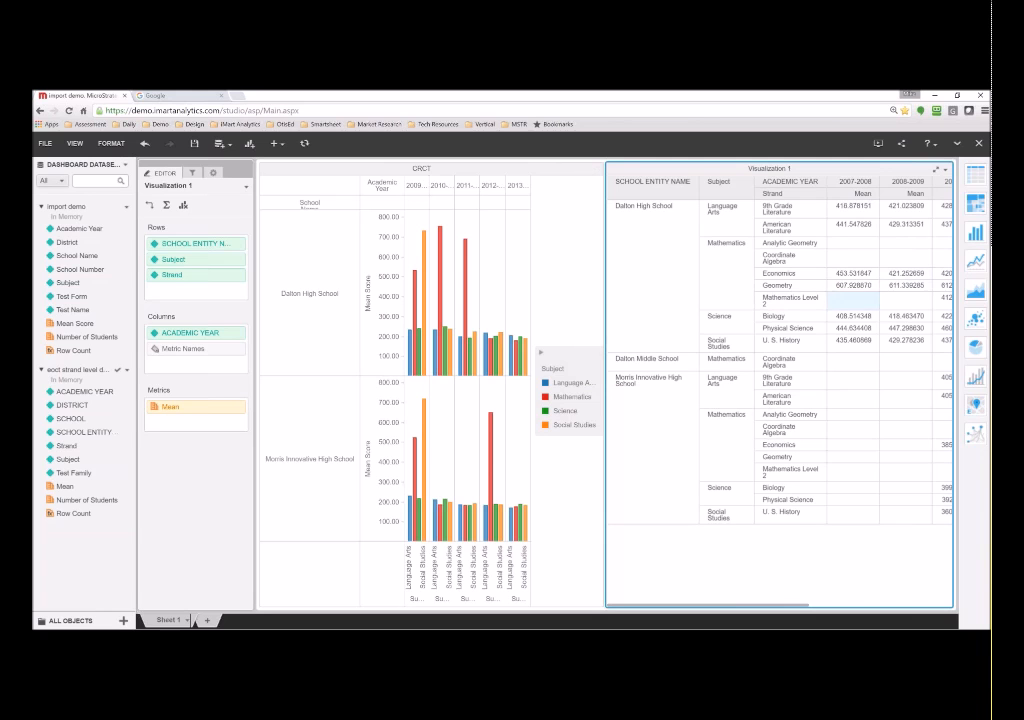
- Turn the grid into a Mean heat map, then exit to the Demo folder without saving
{"action": "left_click", "coordinate": [977, 206]}
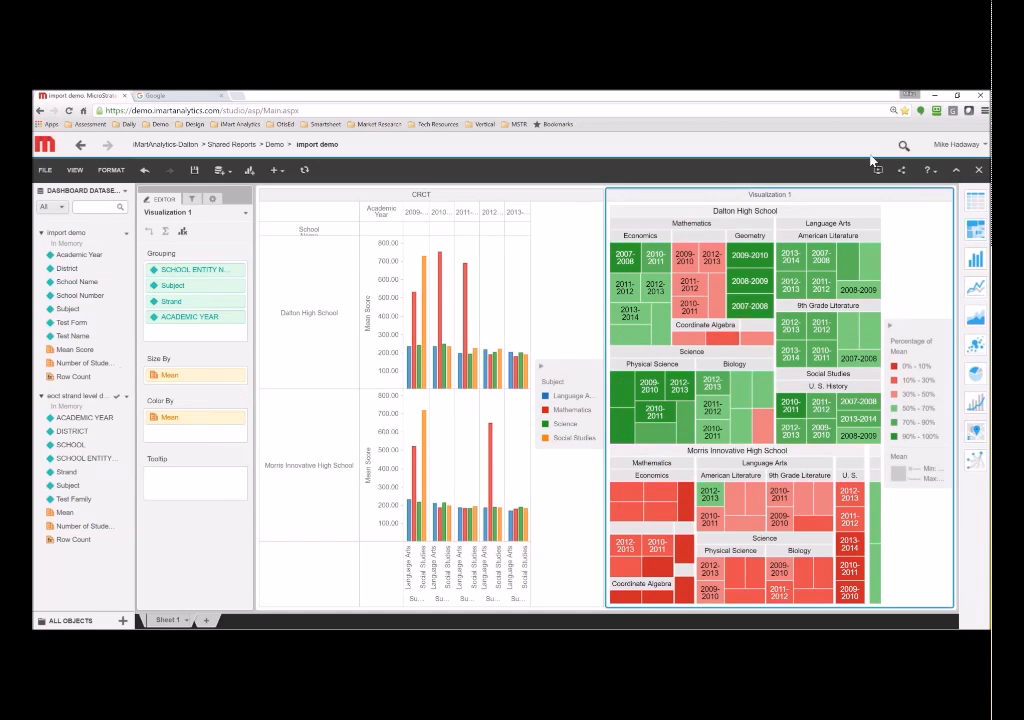
{"action": "left_click", "coordinate": [274, 147]}
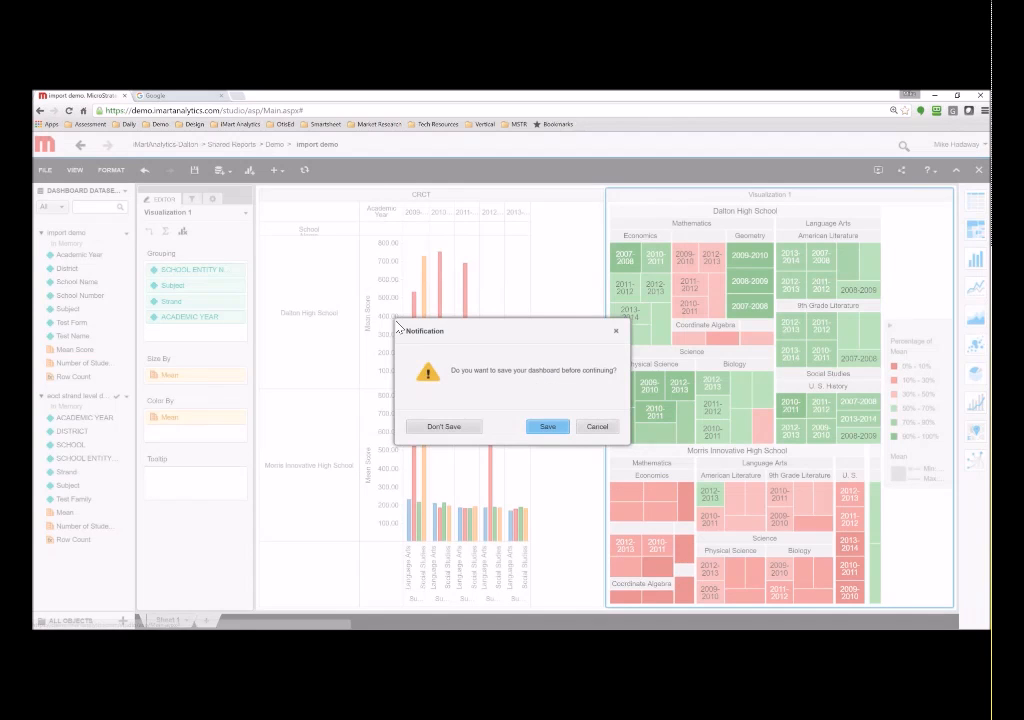
{"action": "left_click", "coordinate": [464, 430]}
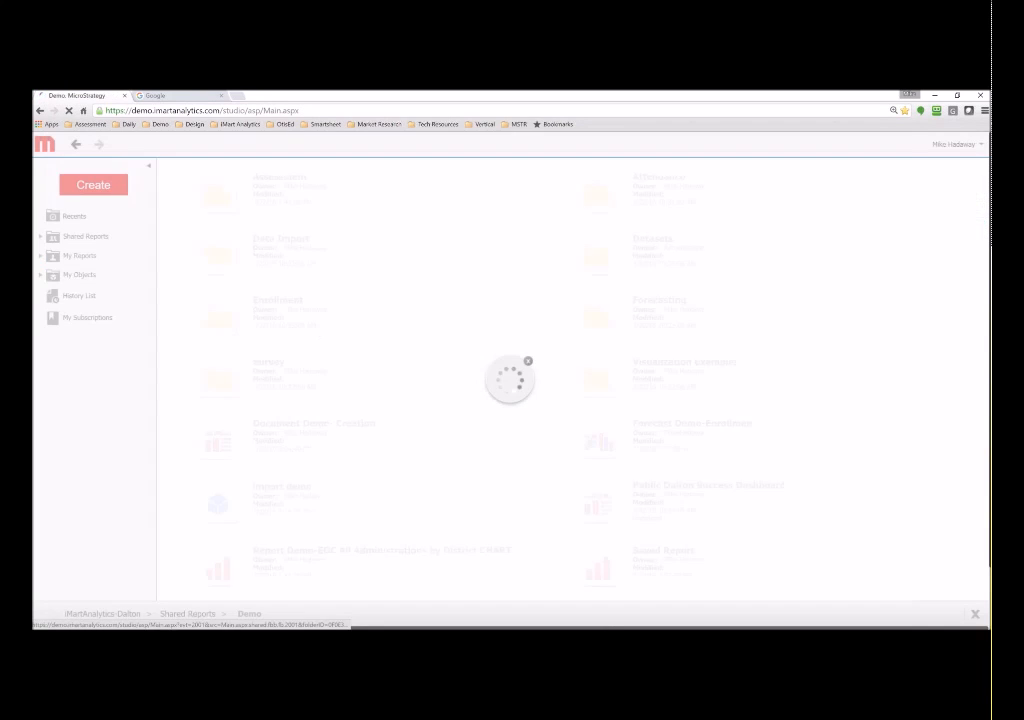
{"action": "scroll", "coordinate": [444, 381], "scroll_direction": "down", "scroll_amount": 1}
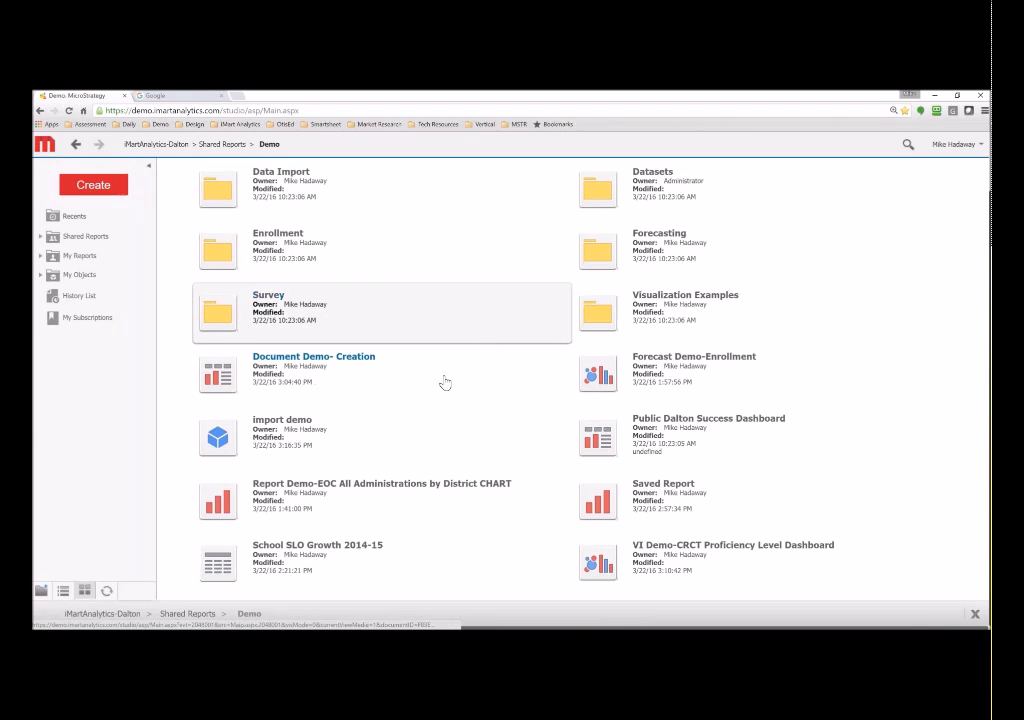
{"action": "scroll", "coordinate": [444, 381], "scroll_direction": "up", "scroll_amount": 1}
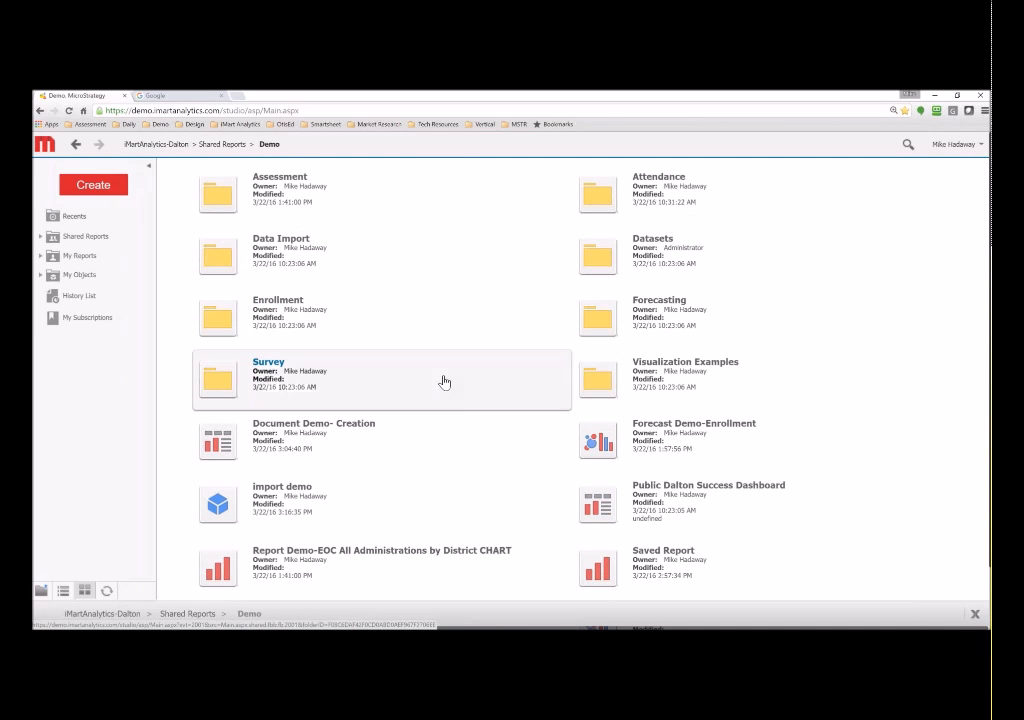